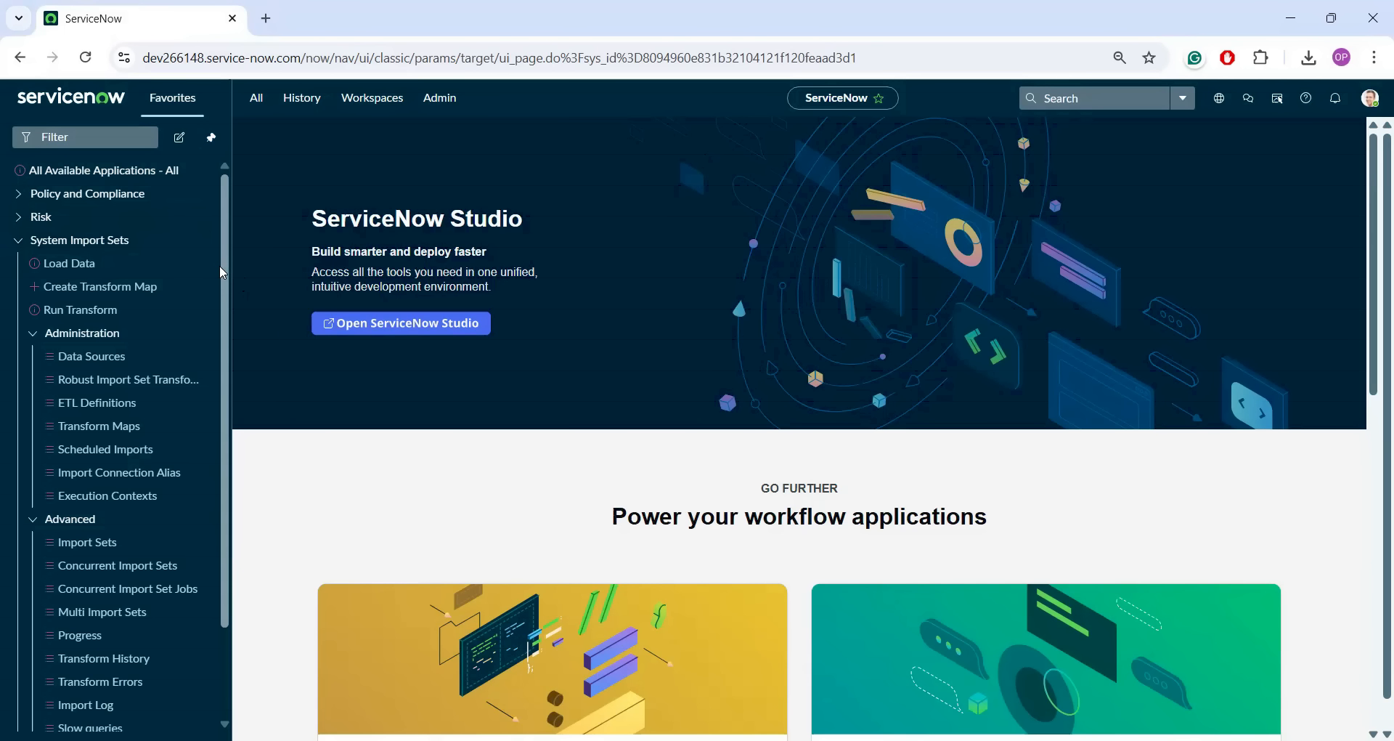
- Open the full list of the sys_user table in a separate tab using sys_user.LIST
drag(223, 270, 231, 317)
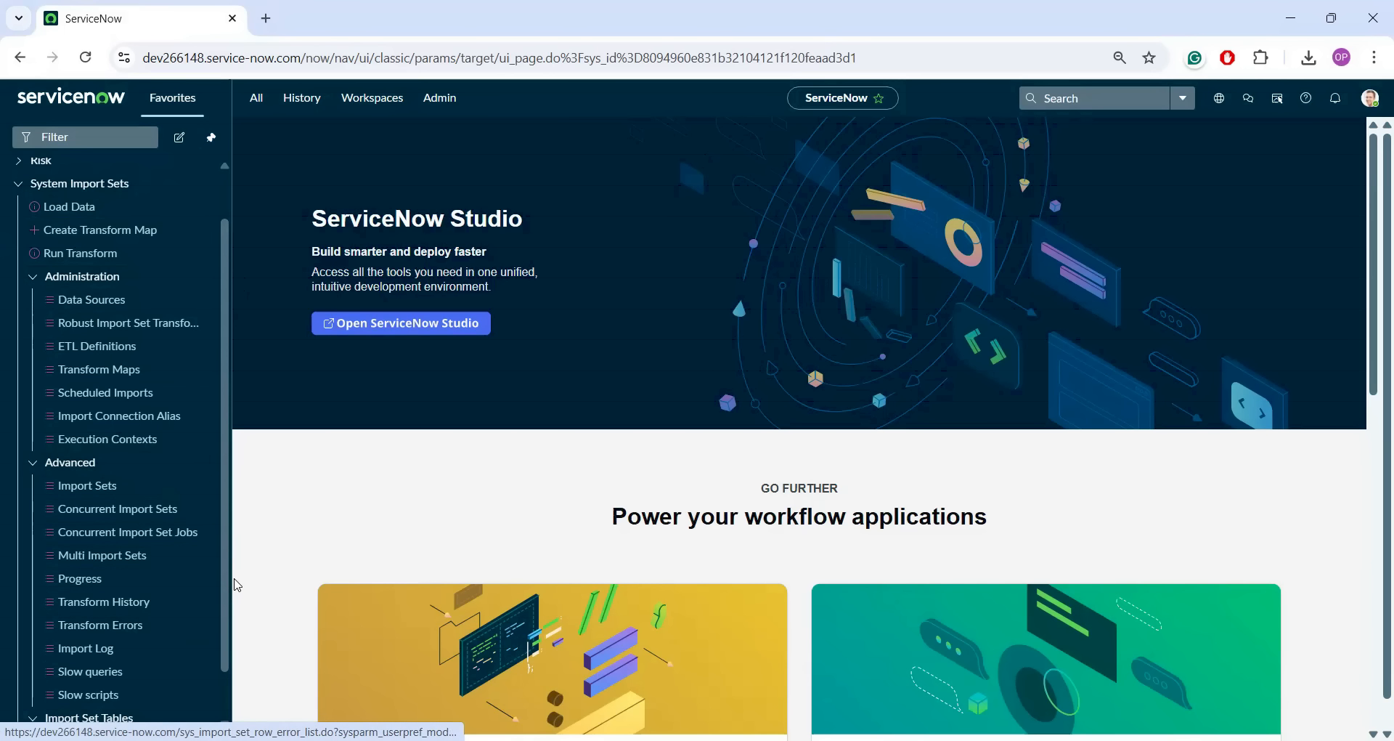
scroll(229, 610, down, 1)
scroll(225, 566, up, 2)
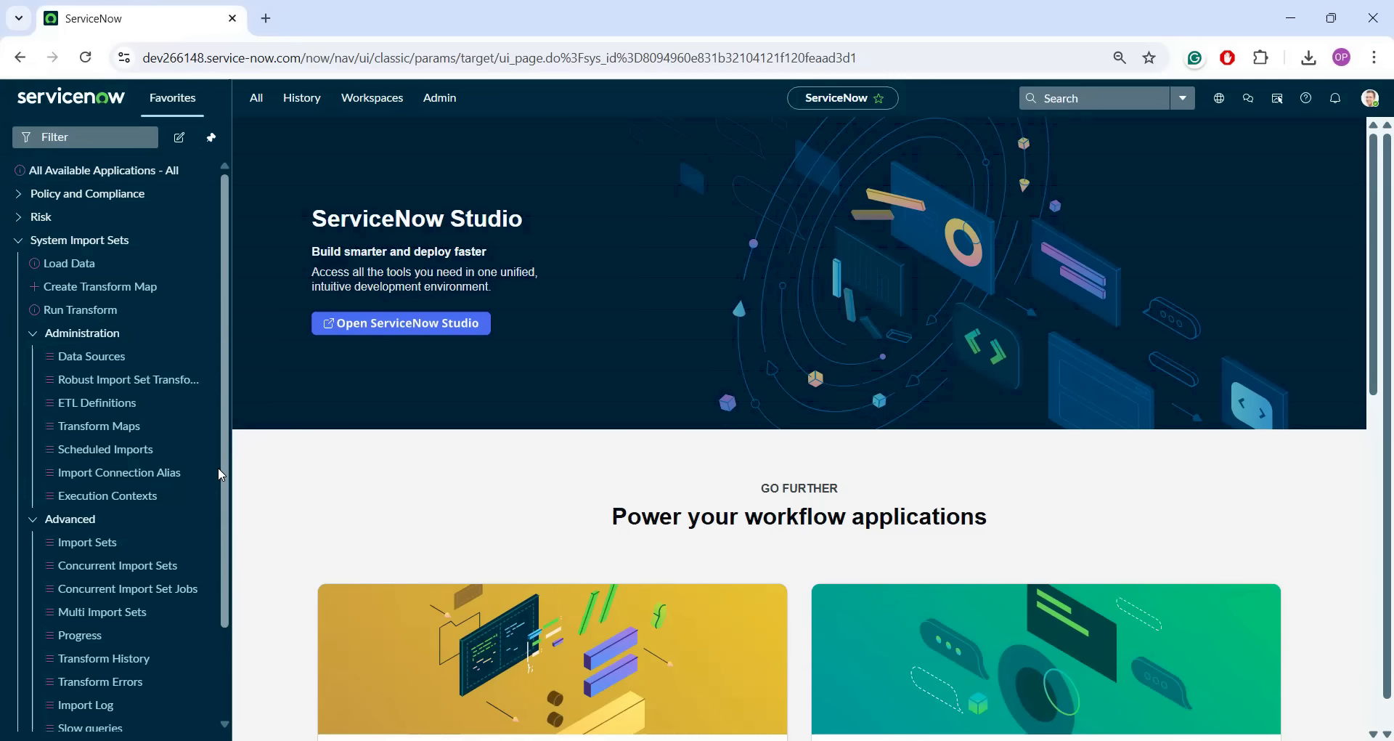
click(85, 132)
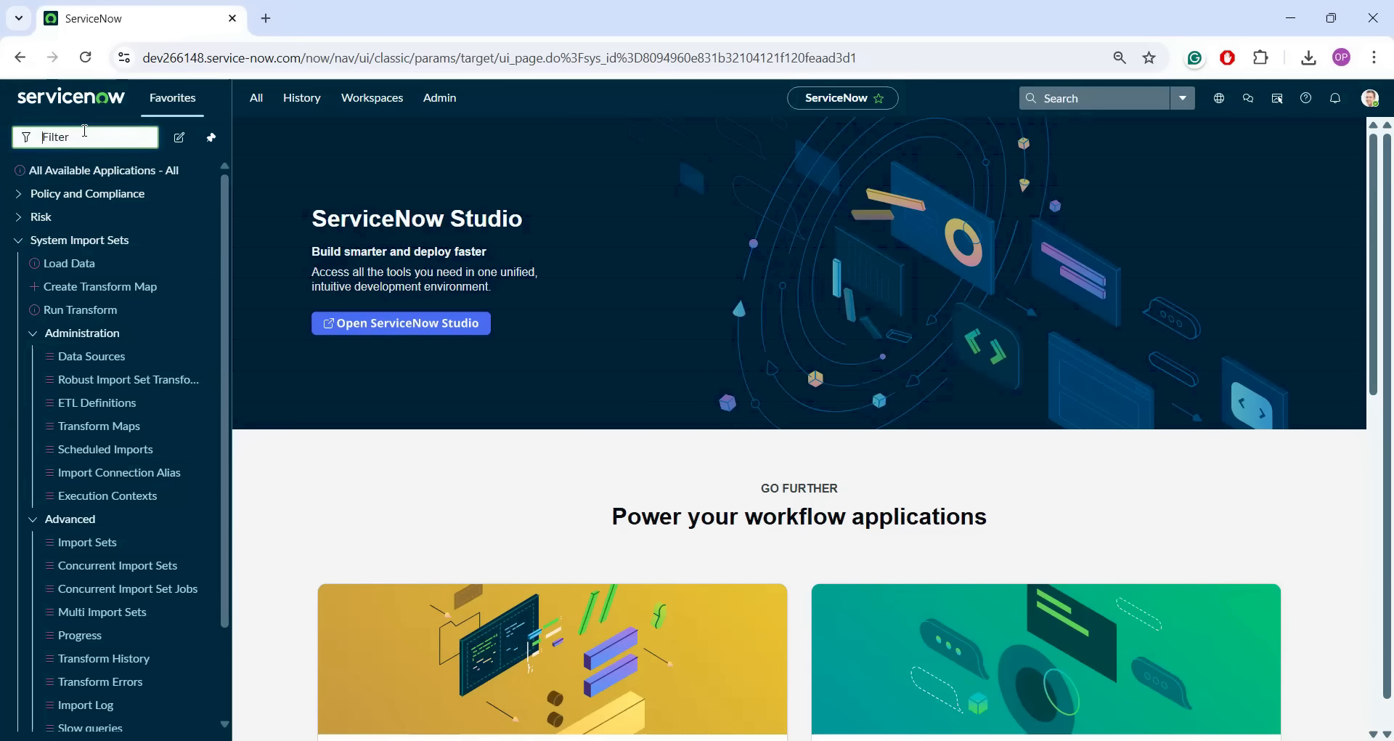
text(sys_suer.LIST)
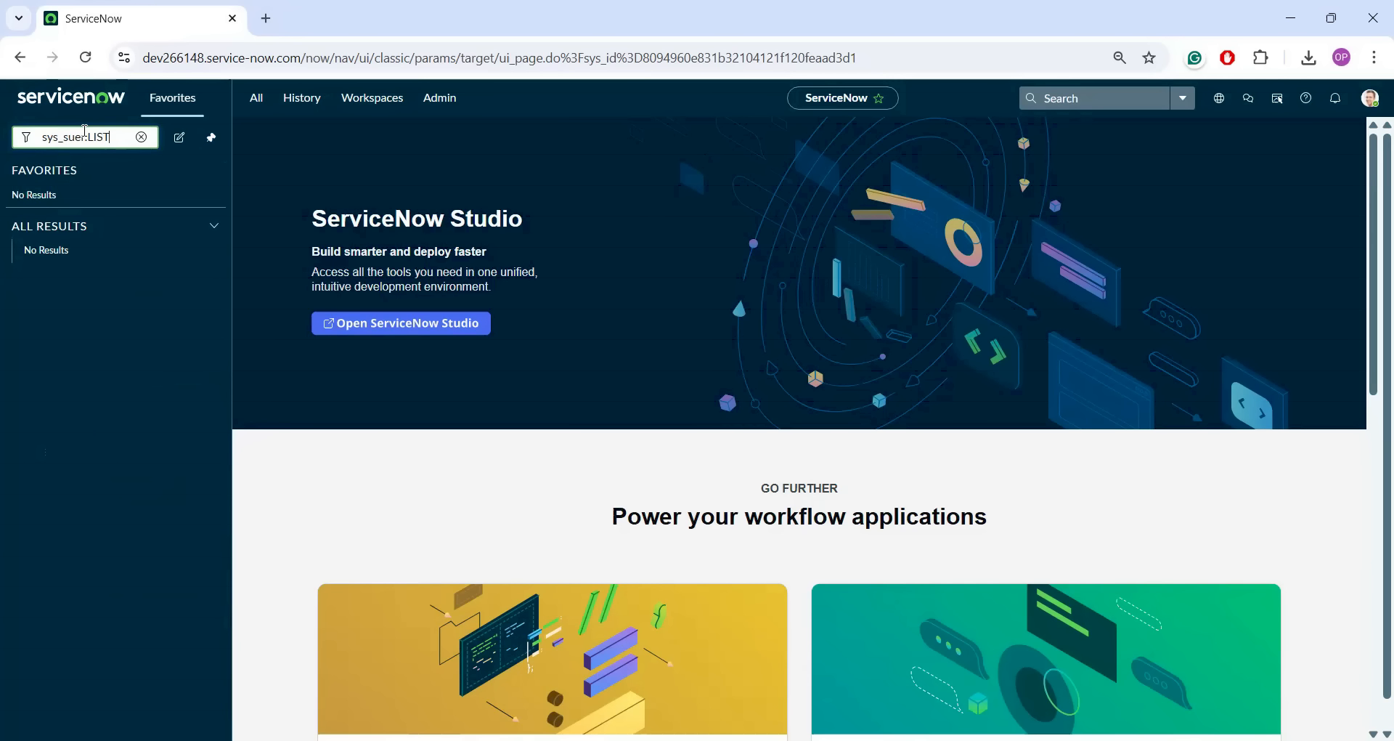
key(Return)
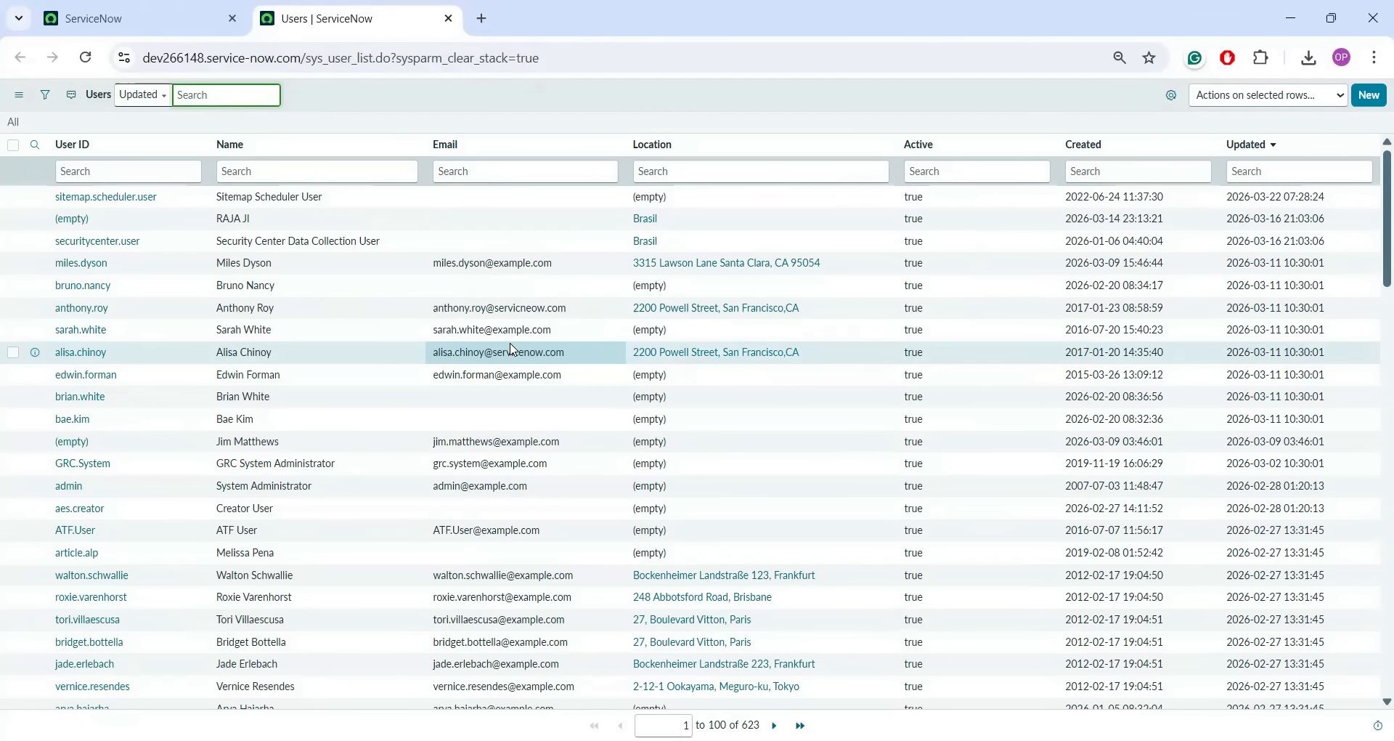
- Return to the main ServiceNow page, open Data Sources at default zoom, and start a new data source record
click(136, 15)
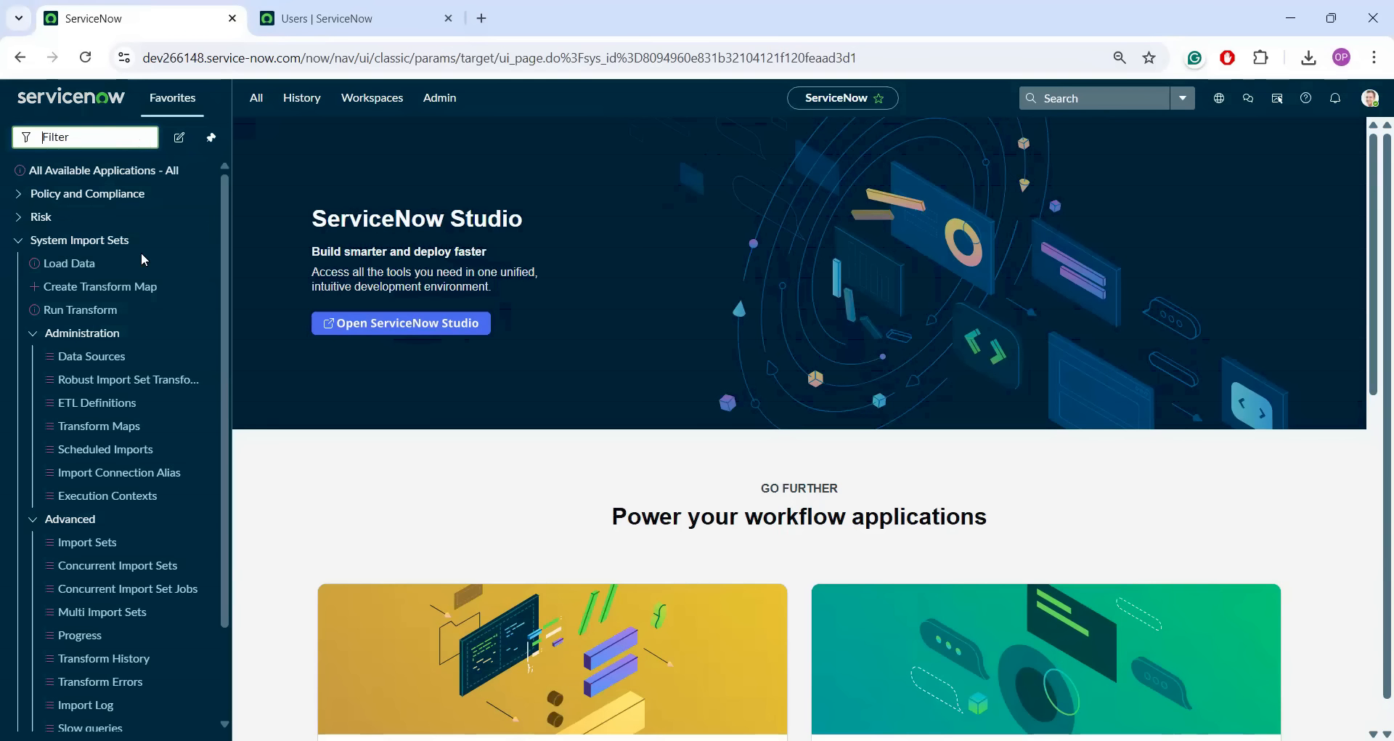
click(95, 363)
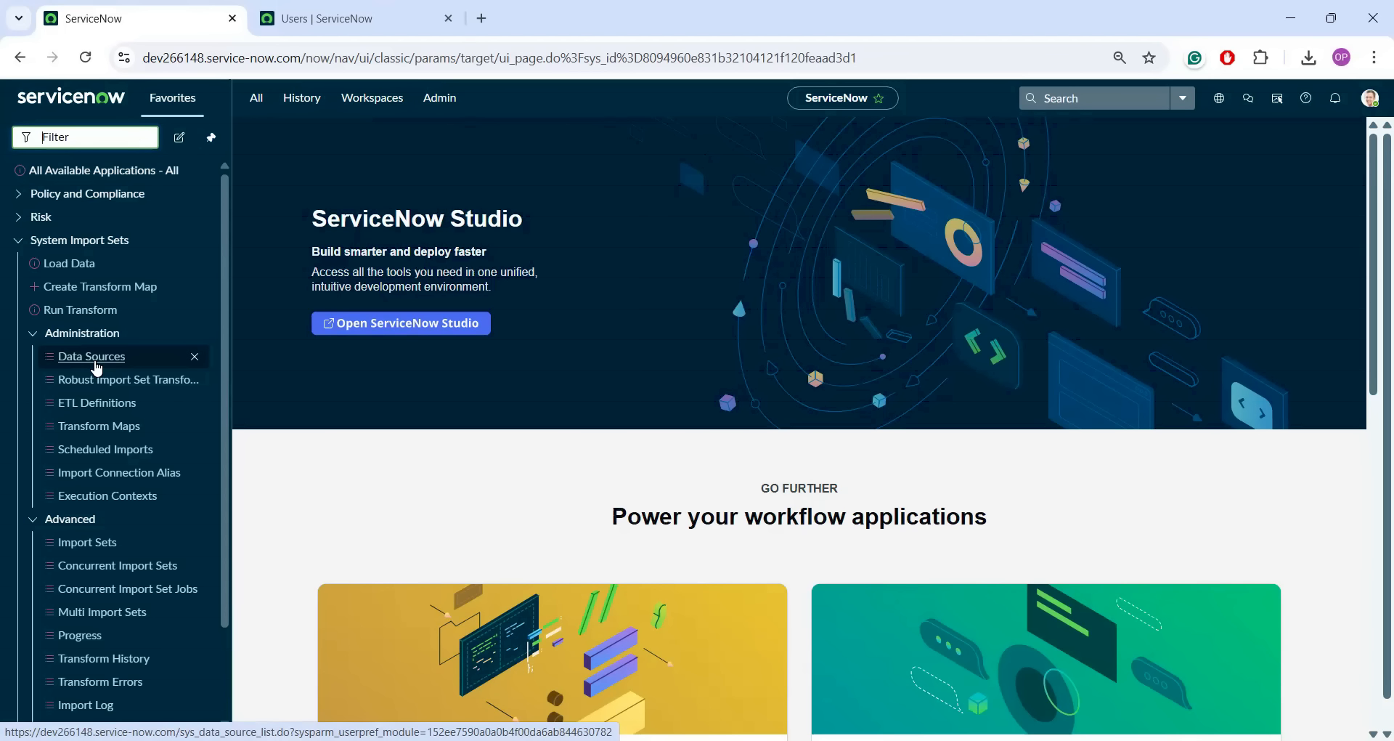
click(95, 358)
key(ctrl+0)
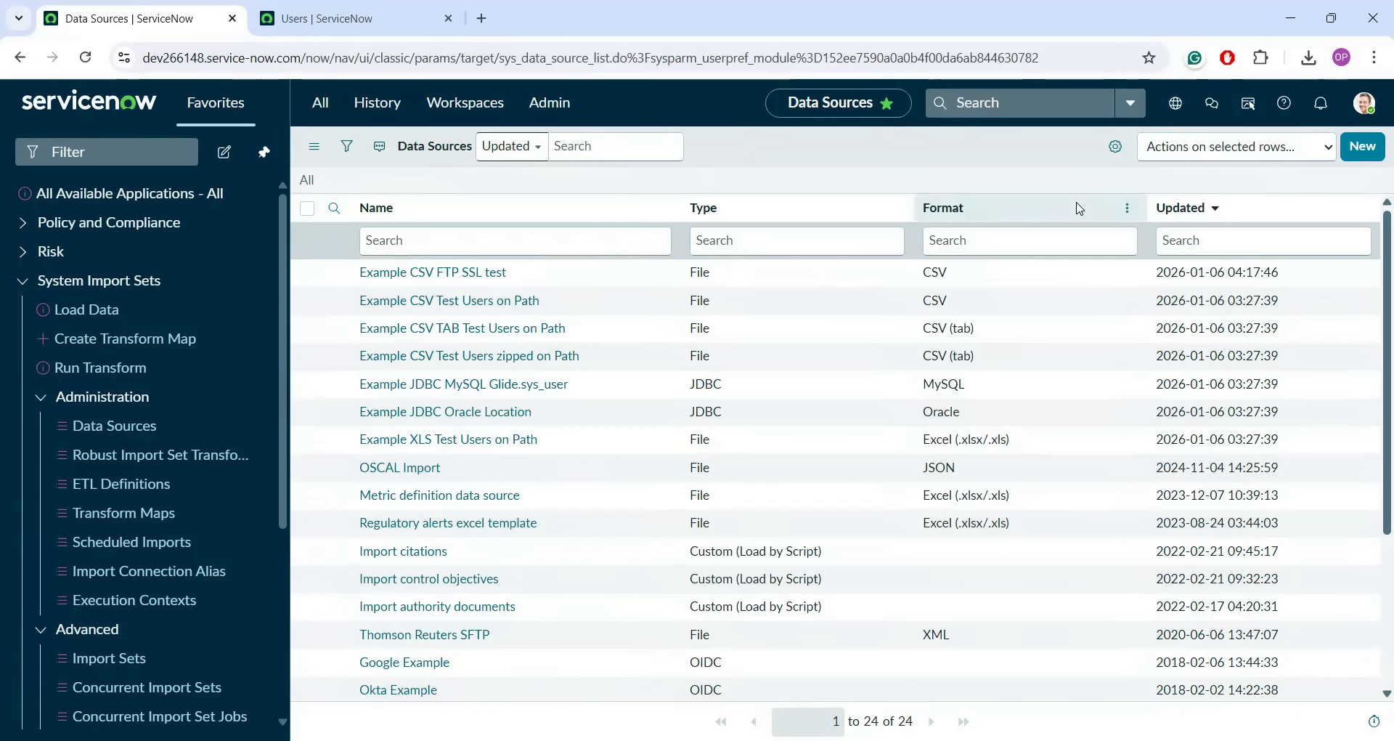
click(1362, 146)
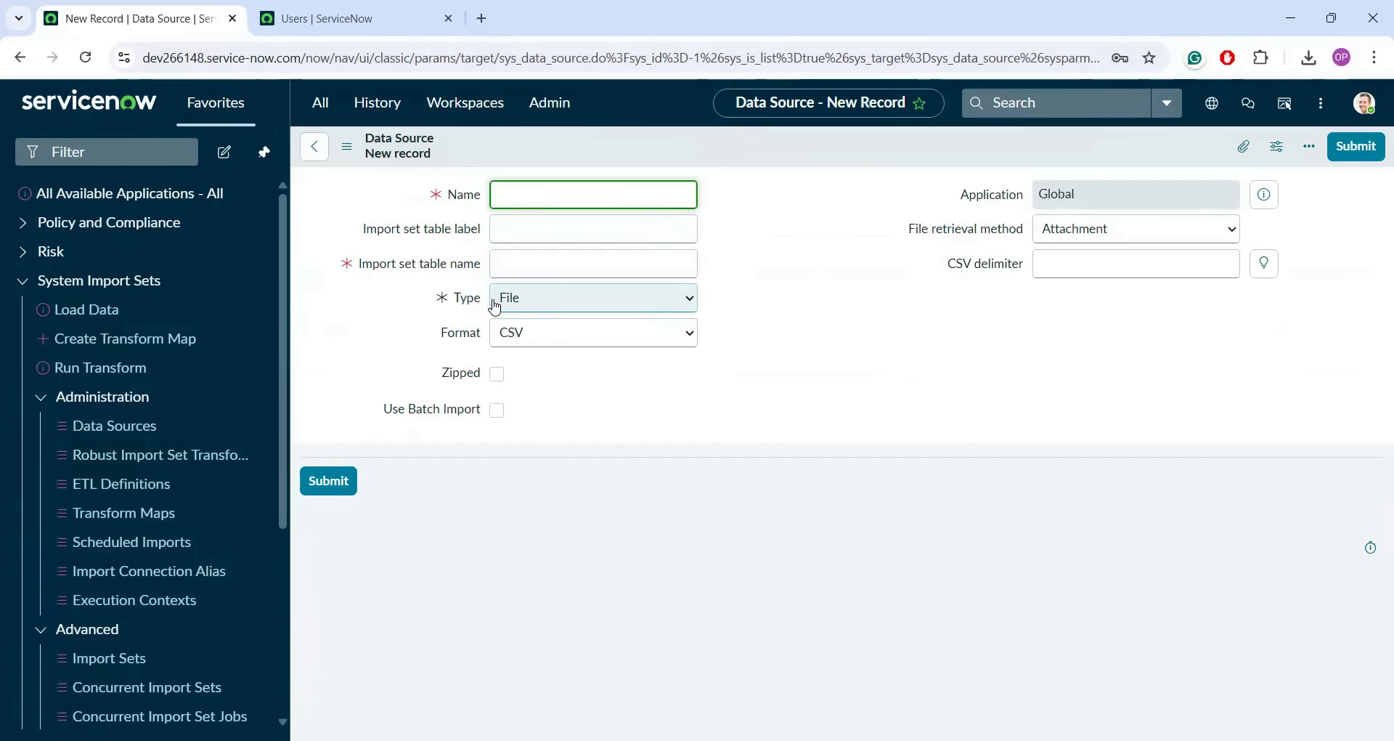
- Set the data source's type to File and format to CSV, and review the file retrieval methods, keeping Attachment
click(541, 302)
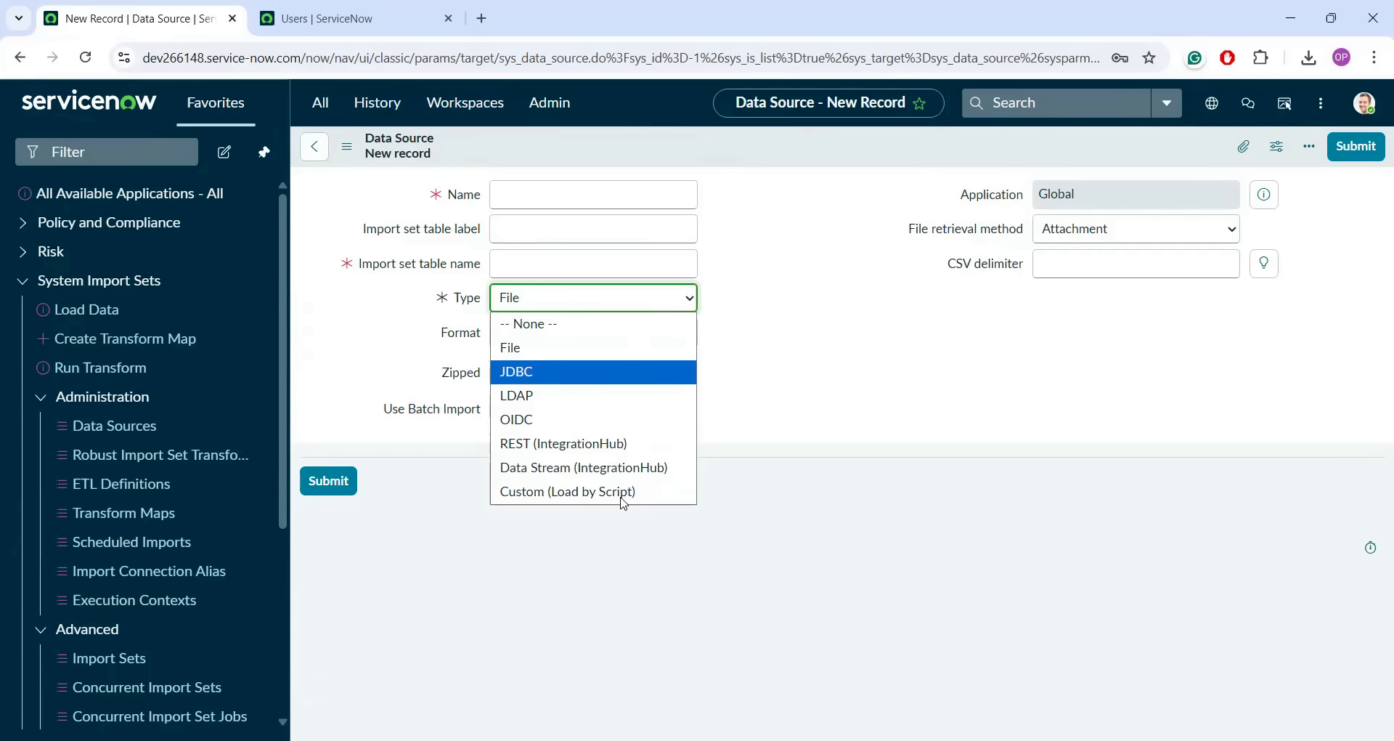
click(591, 347)
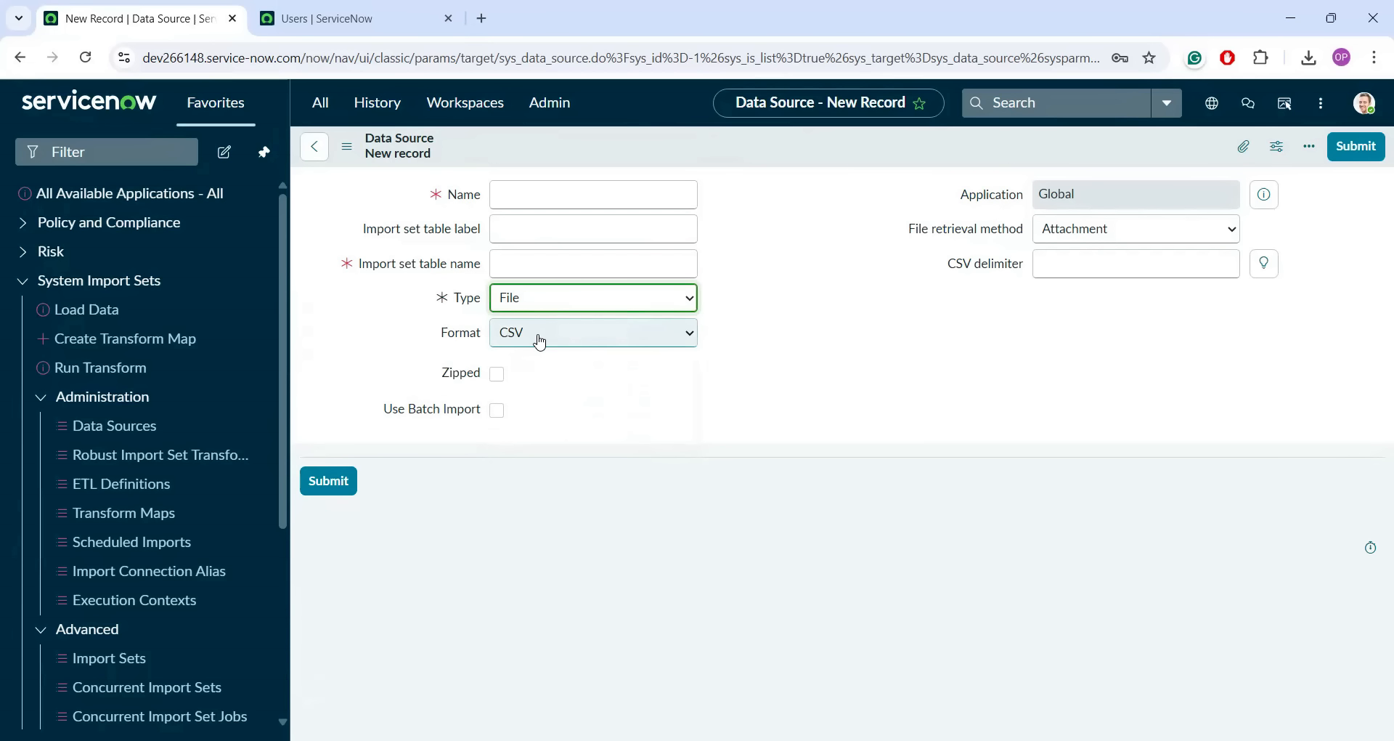
click(539, 342)
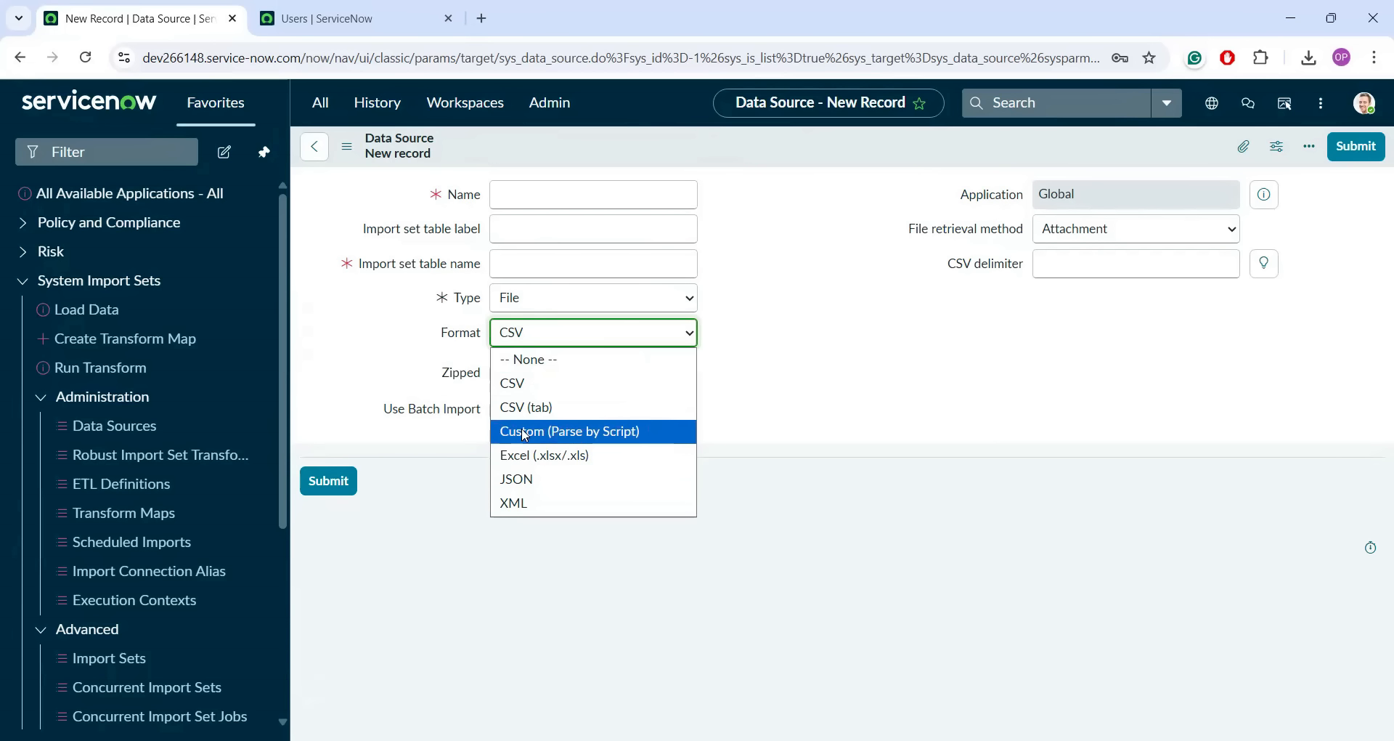
click(523, 386)
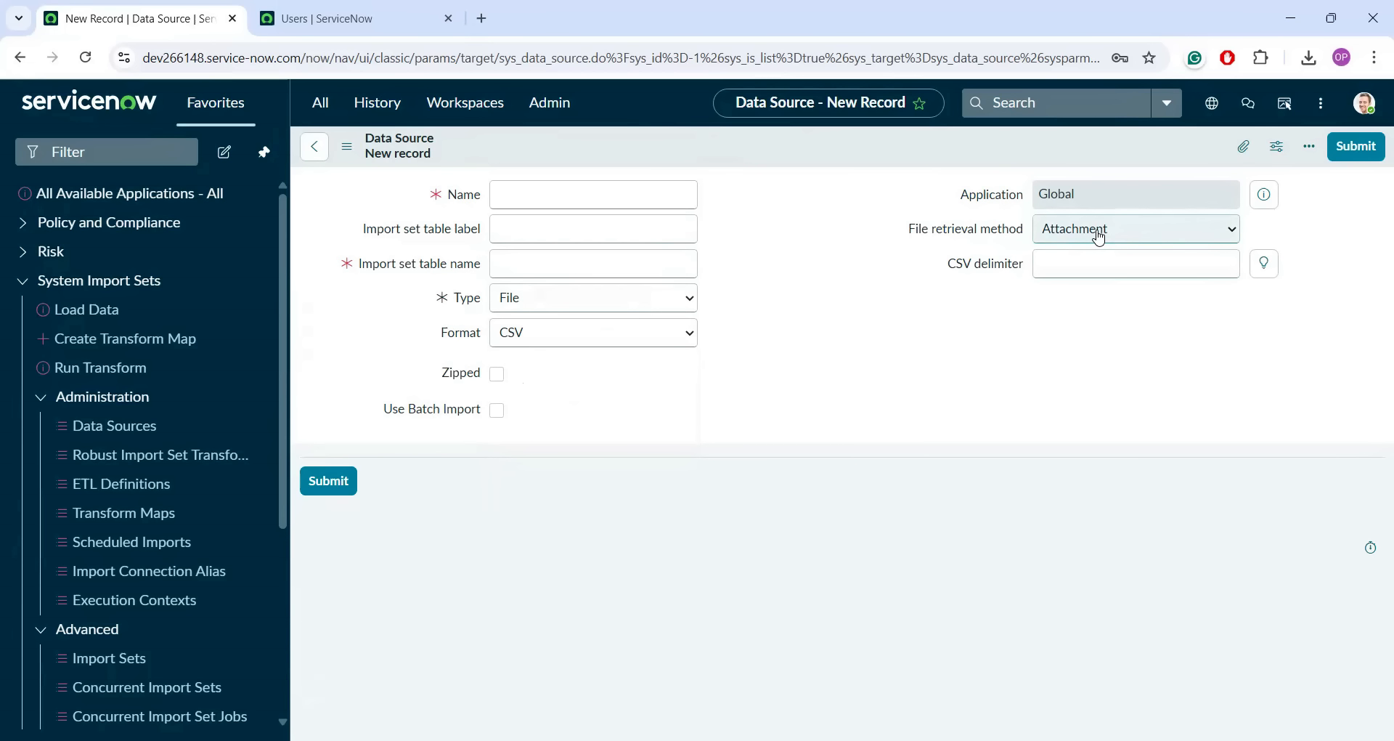
click(1099, 237)
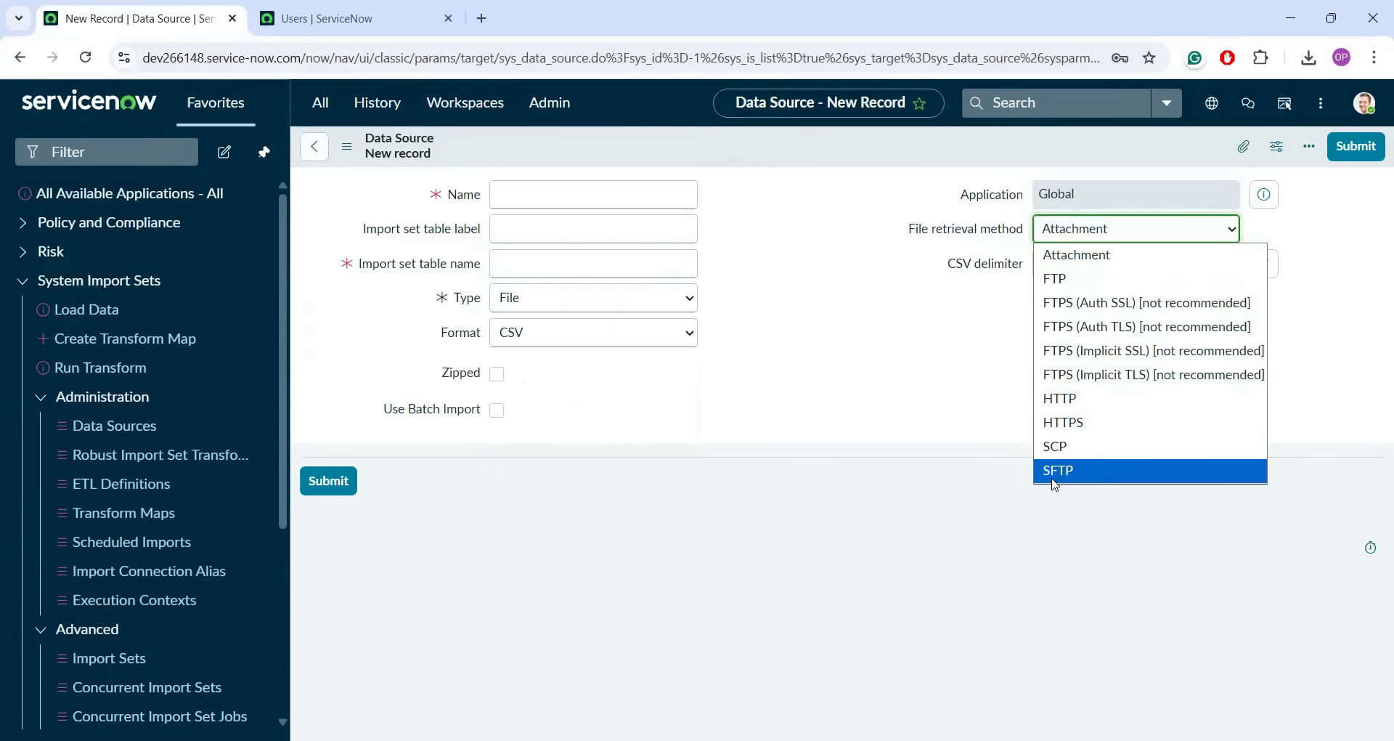
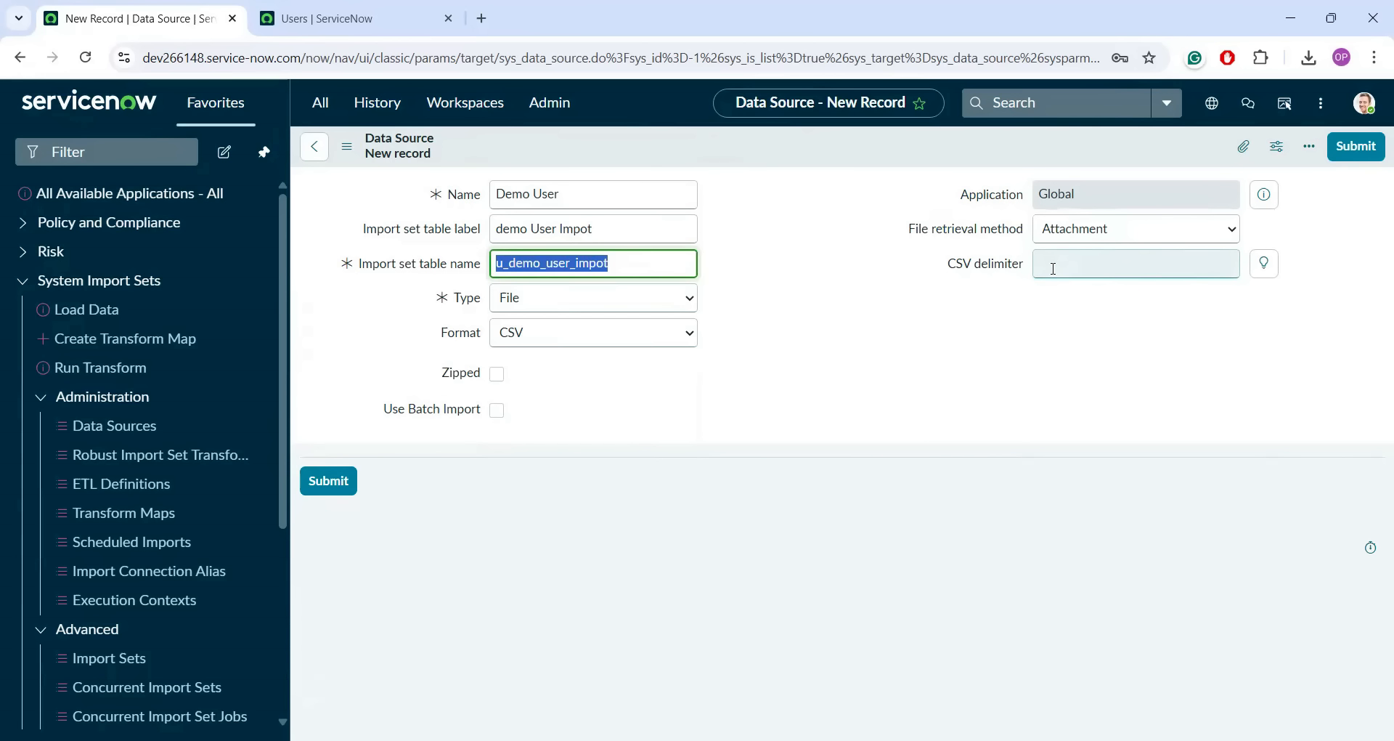
- Save the Demo User data source with import set table name u_demo_user_impot, leaving Zipped off
click(923, 310)
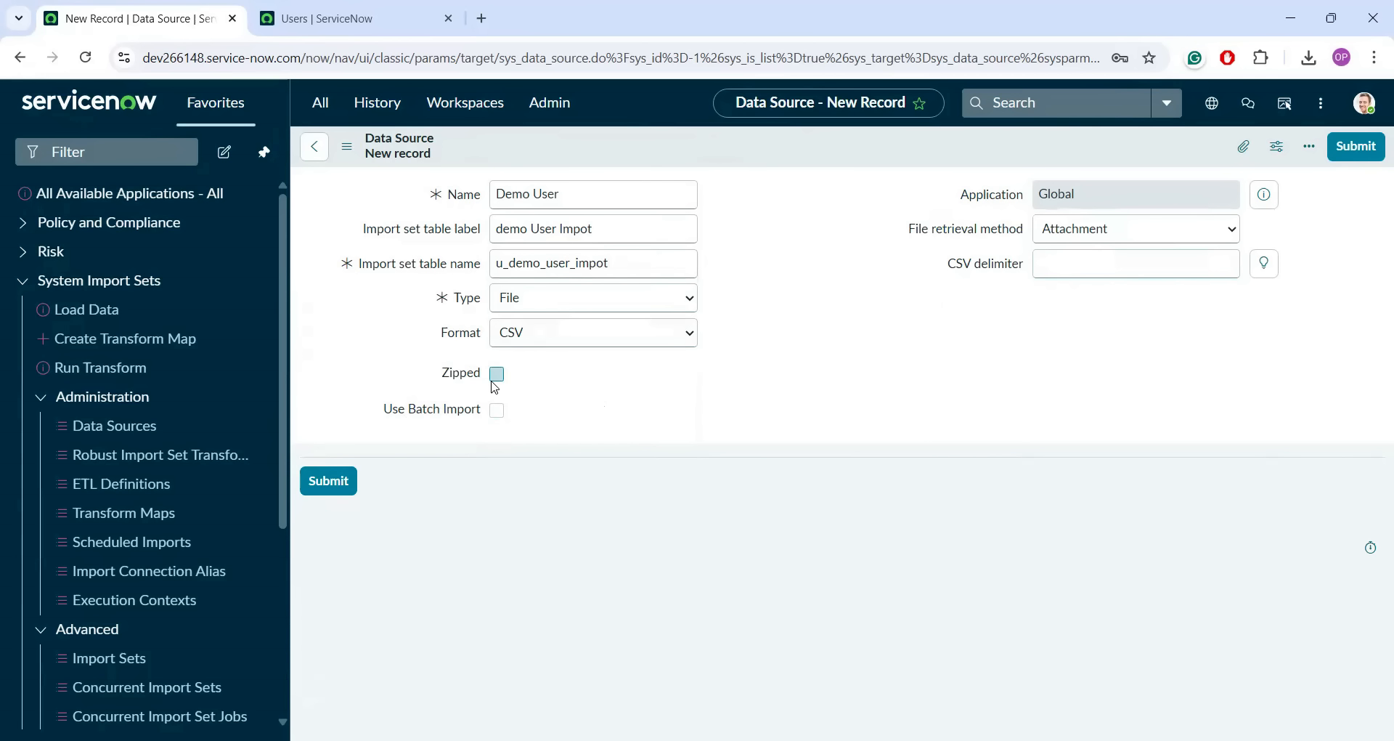
click(493, 379)
click(493, 379)
right_click(573, 150)
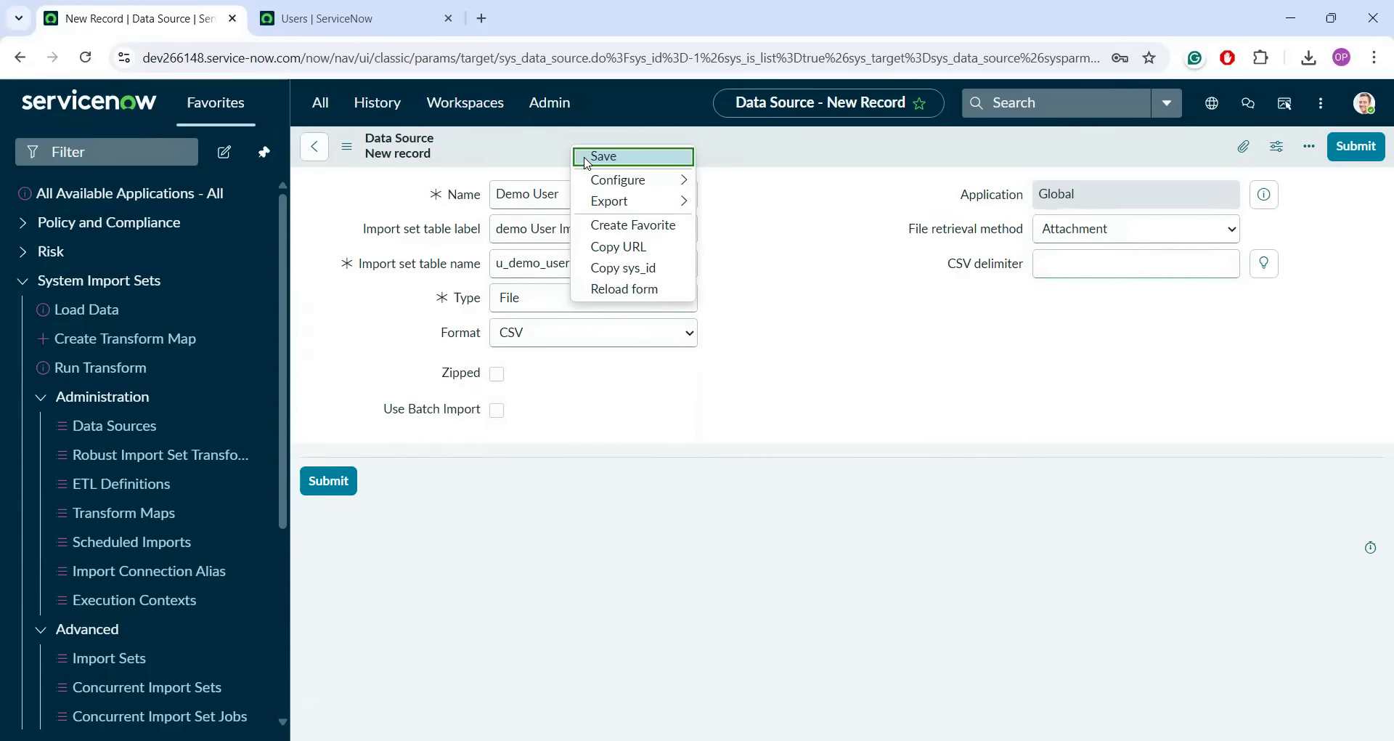
click(589, 163)
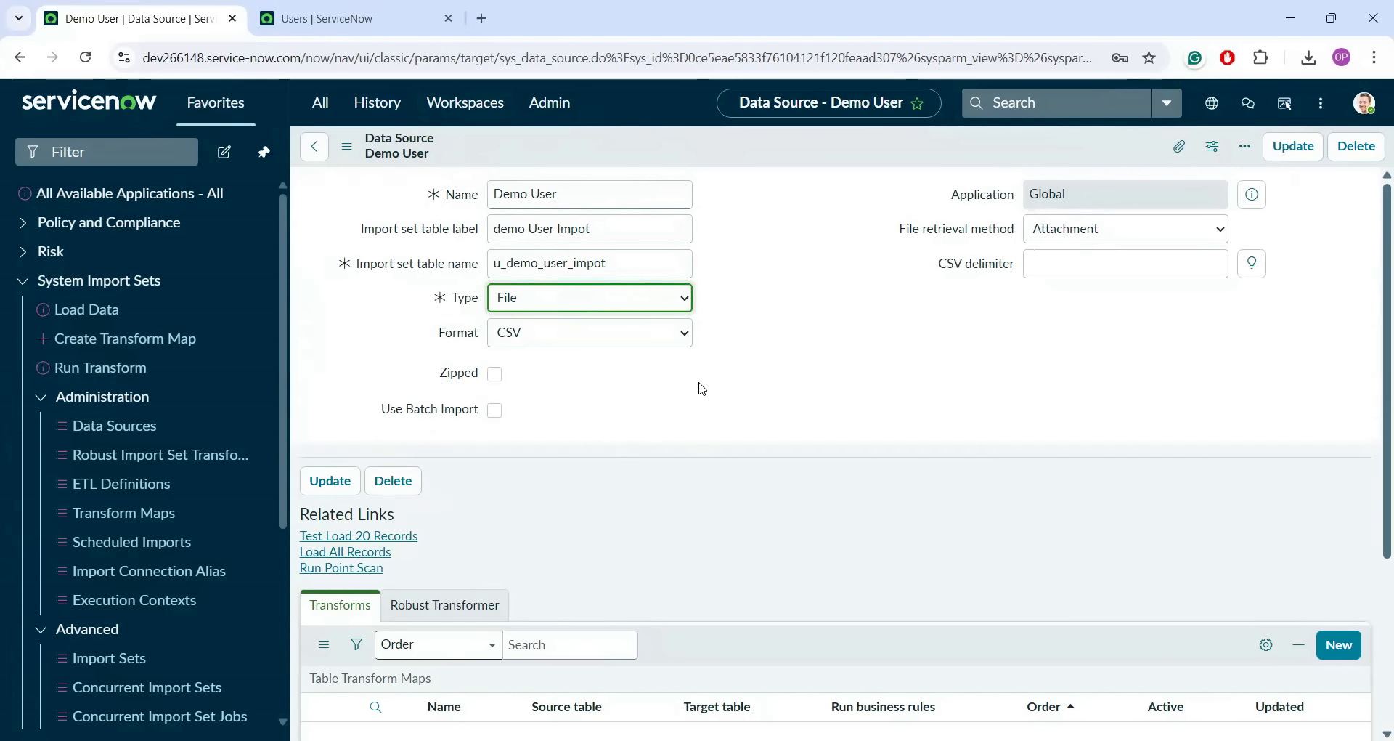
- Attach the file Demo User List.csv to the Demo User data source and close the attachments dialog
click(1180, 149)
click(840, 402)
click(725, 417)
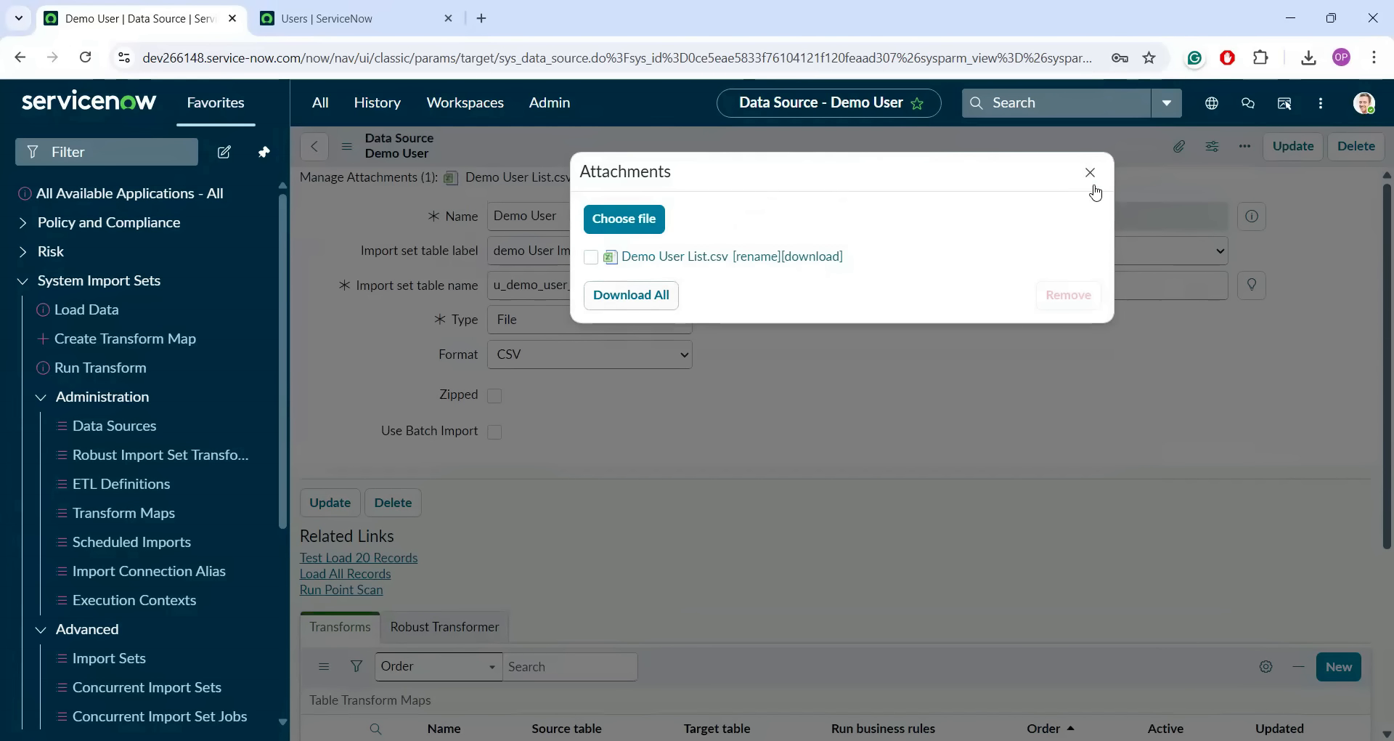
click(1090, 173)
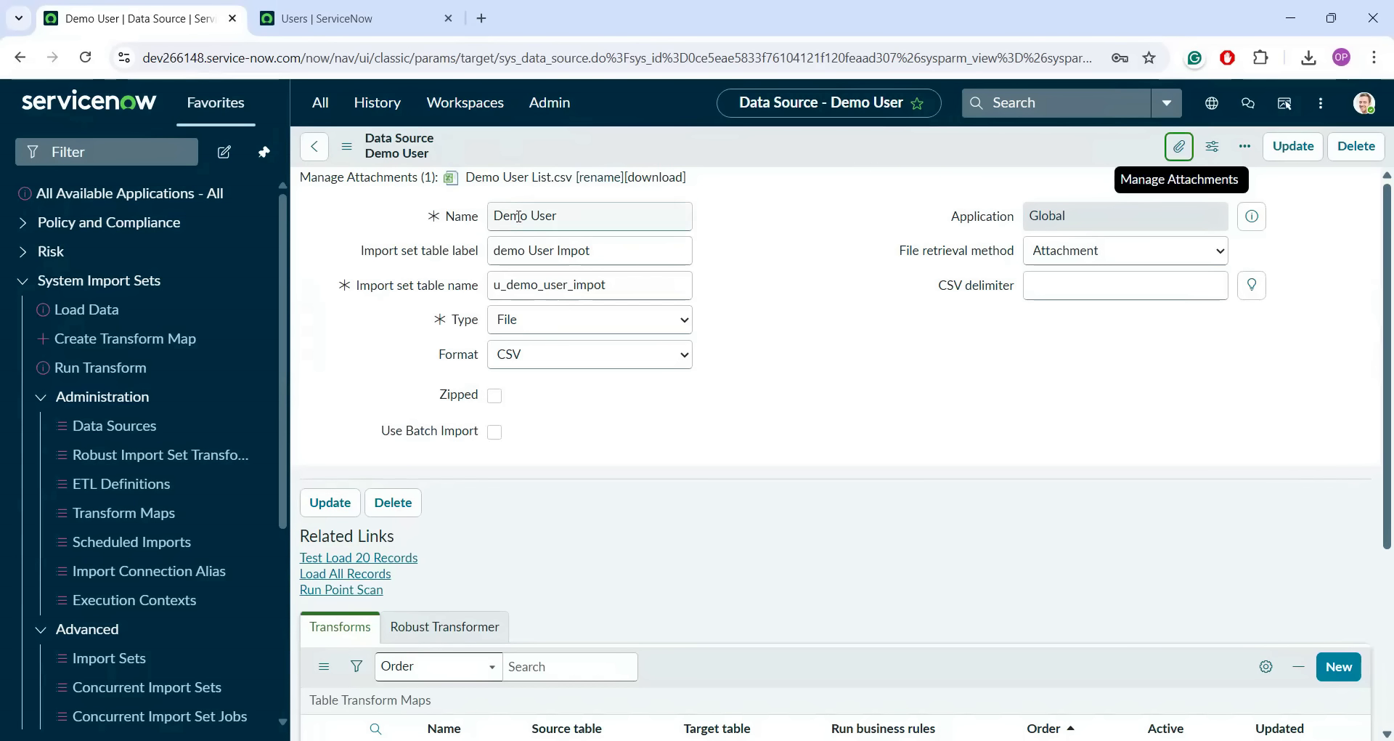
- Load all records from the attached file into the import set table and dismiss the browser's offer to save a password
click(628, 479)
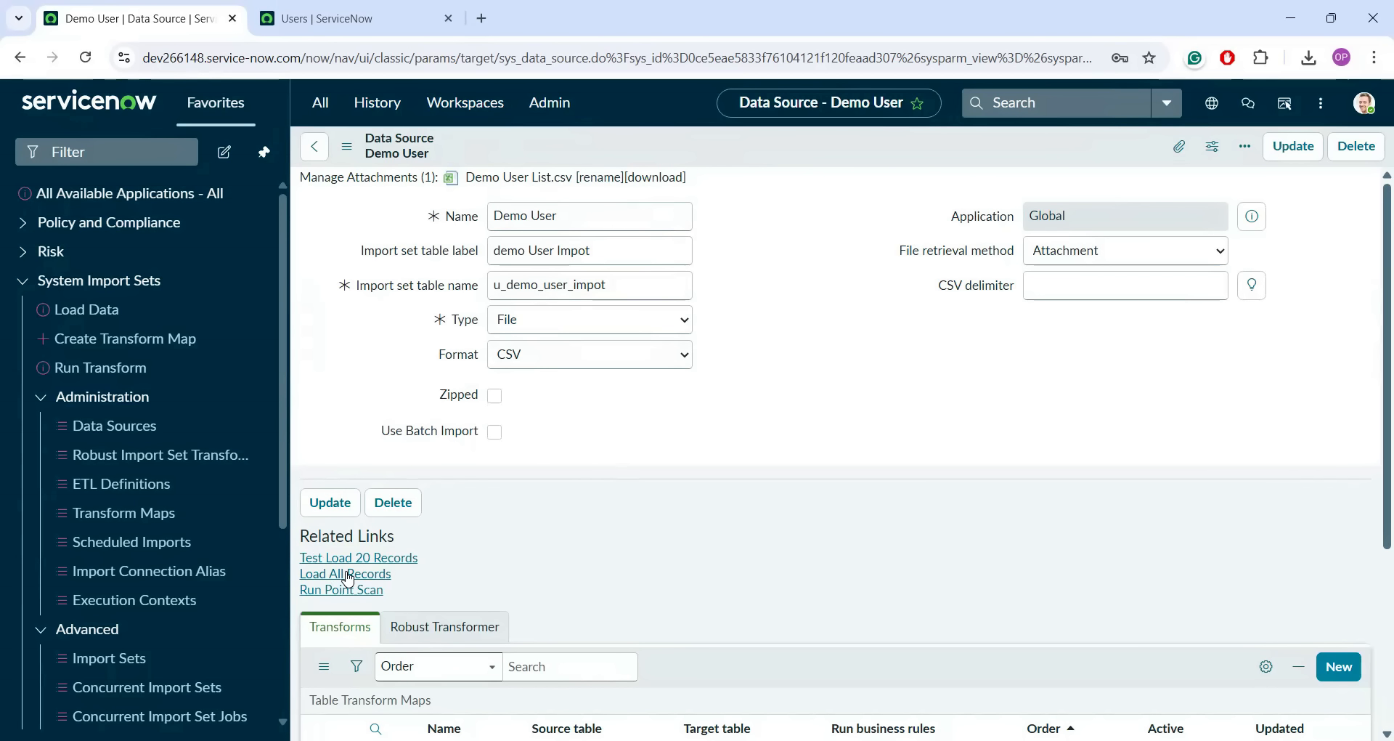
double_click(604, 287)
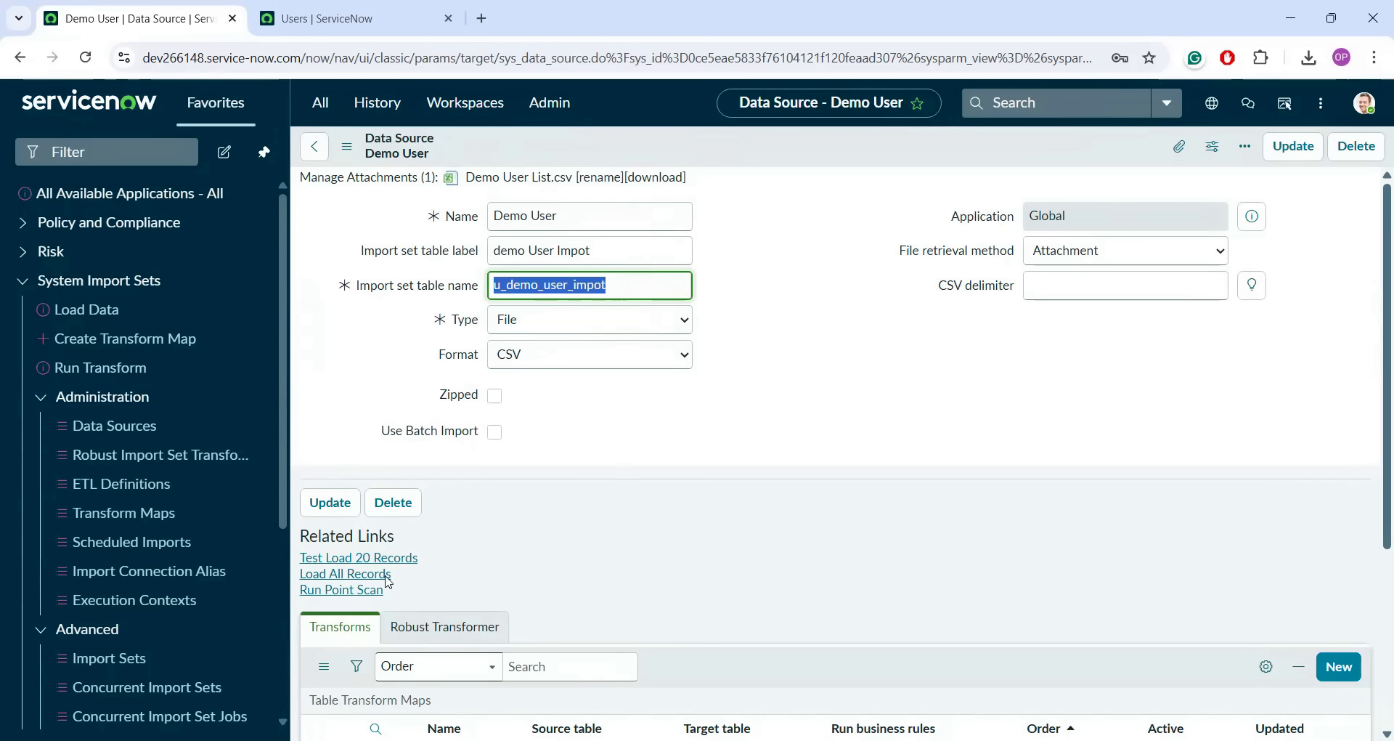
click(364, 575)
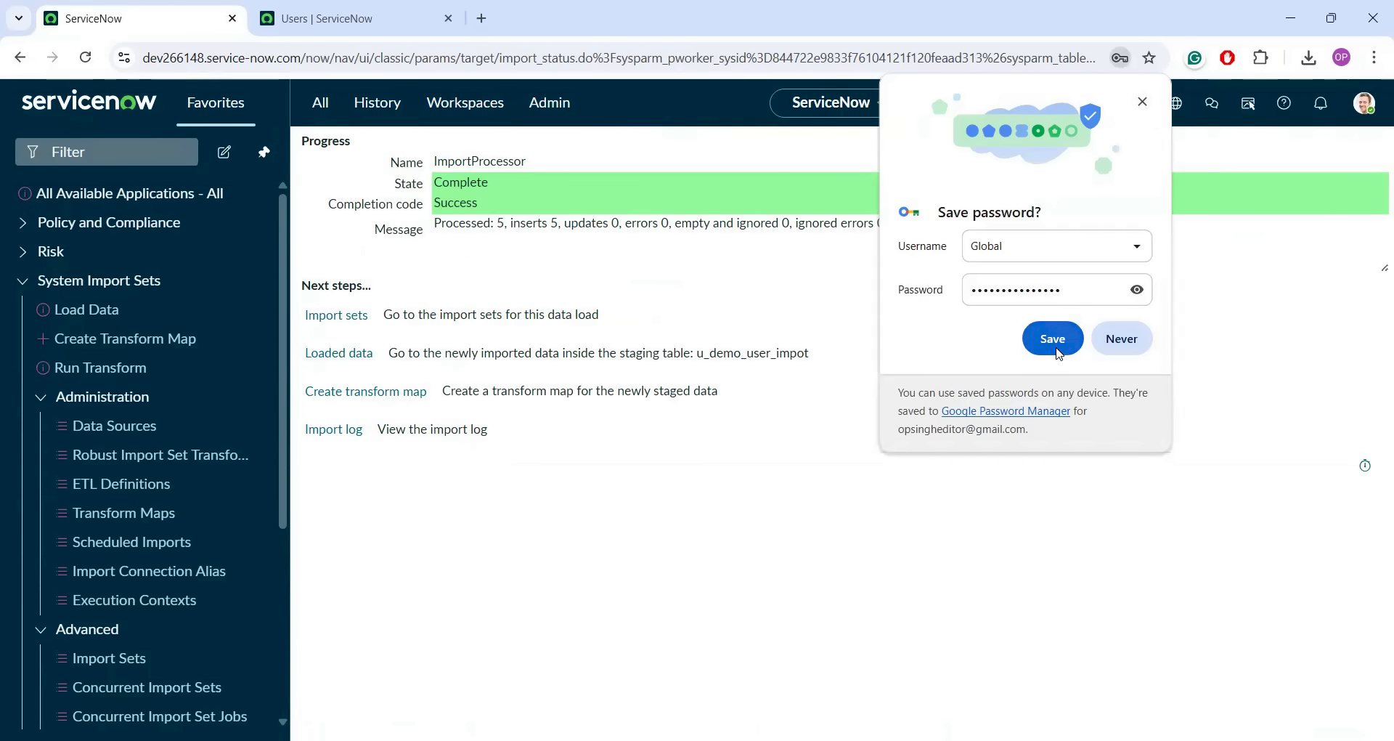
click(695, 322)
- Examine the import progress state and the message about processed, inserted and failed records
double_click(446, 183)
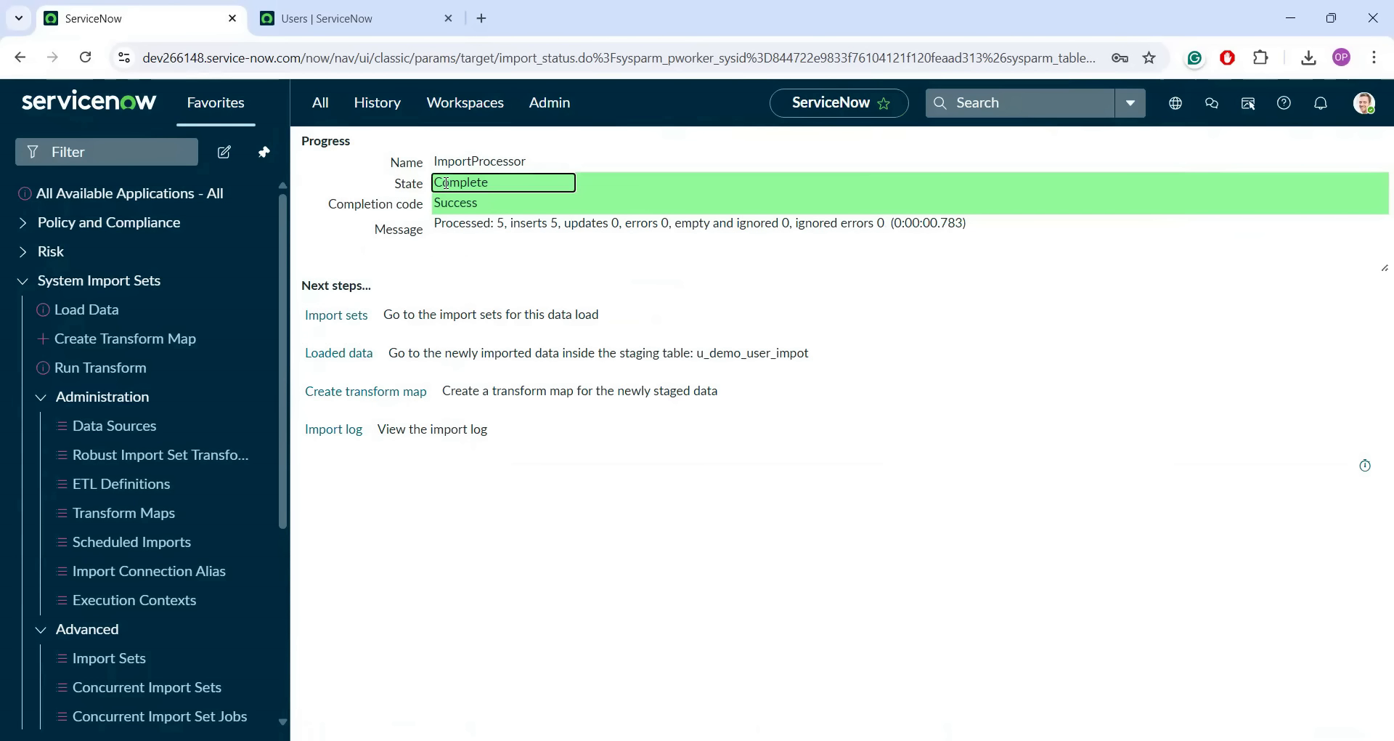
click(439, 225)
drag(474, 227, 489, 228)
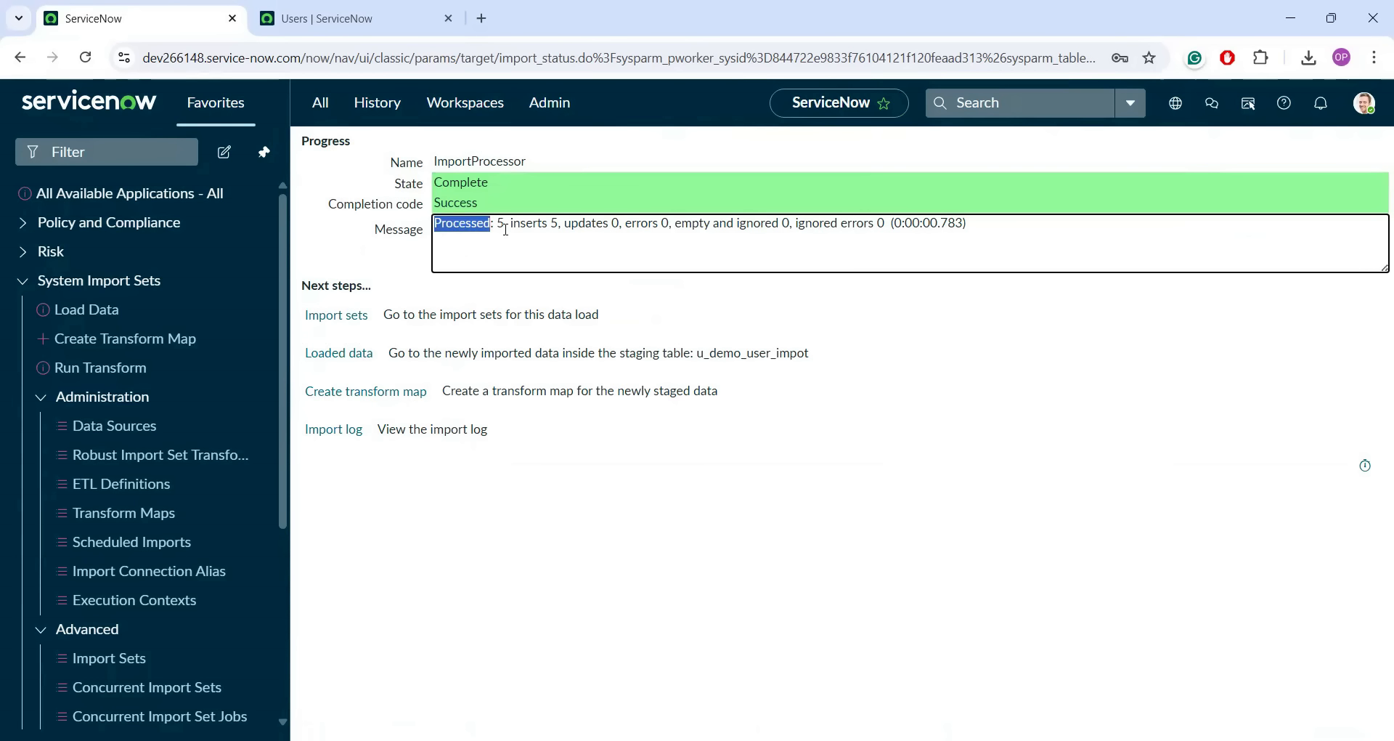
click(506, 230)
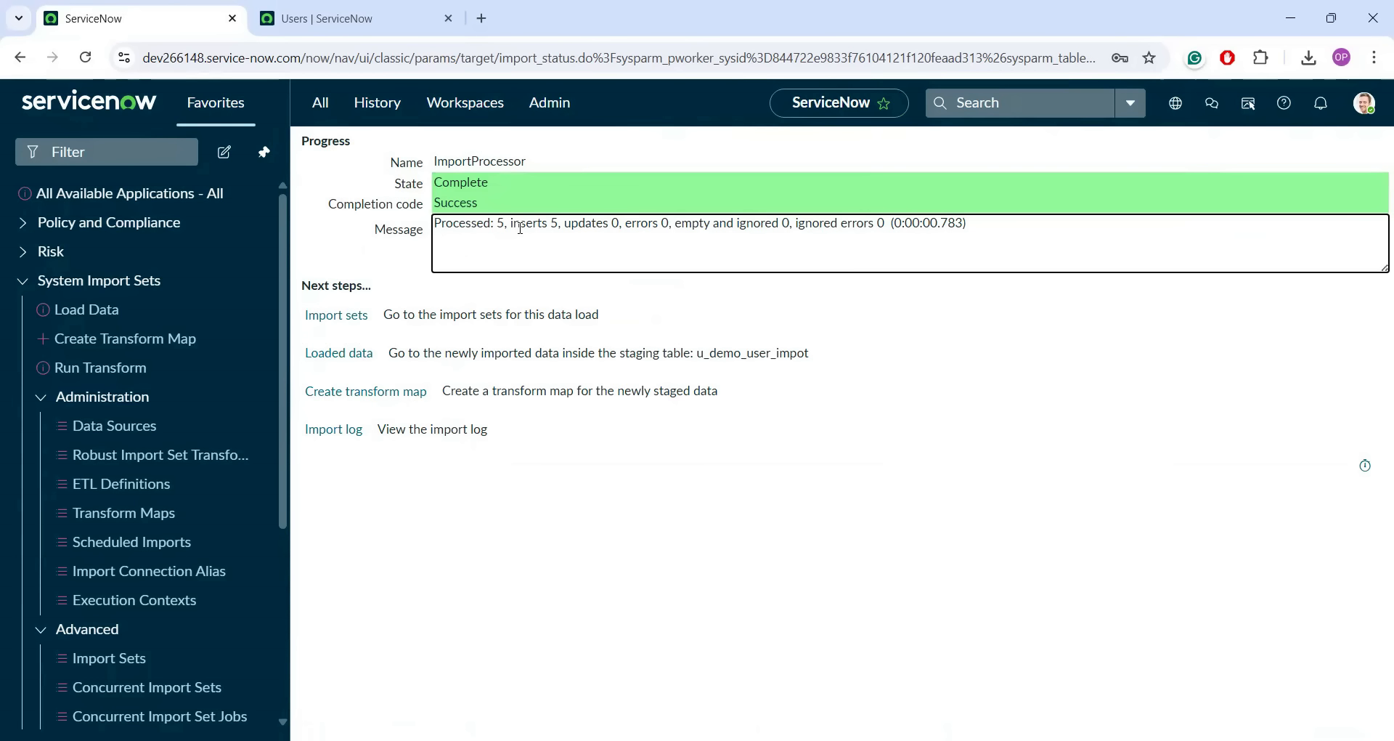
drag(520, 228, 559, 233)
triple_click(806, 219)
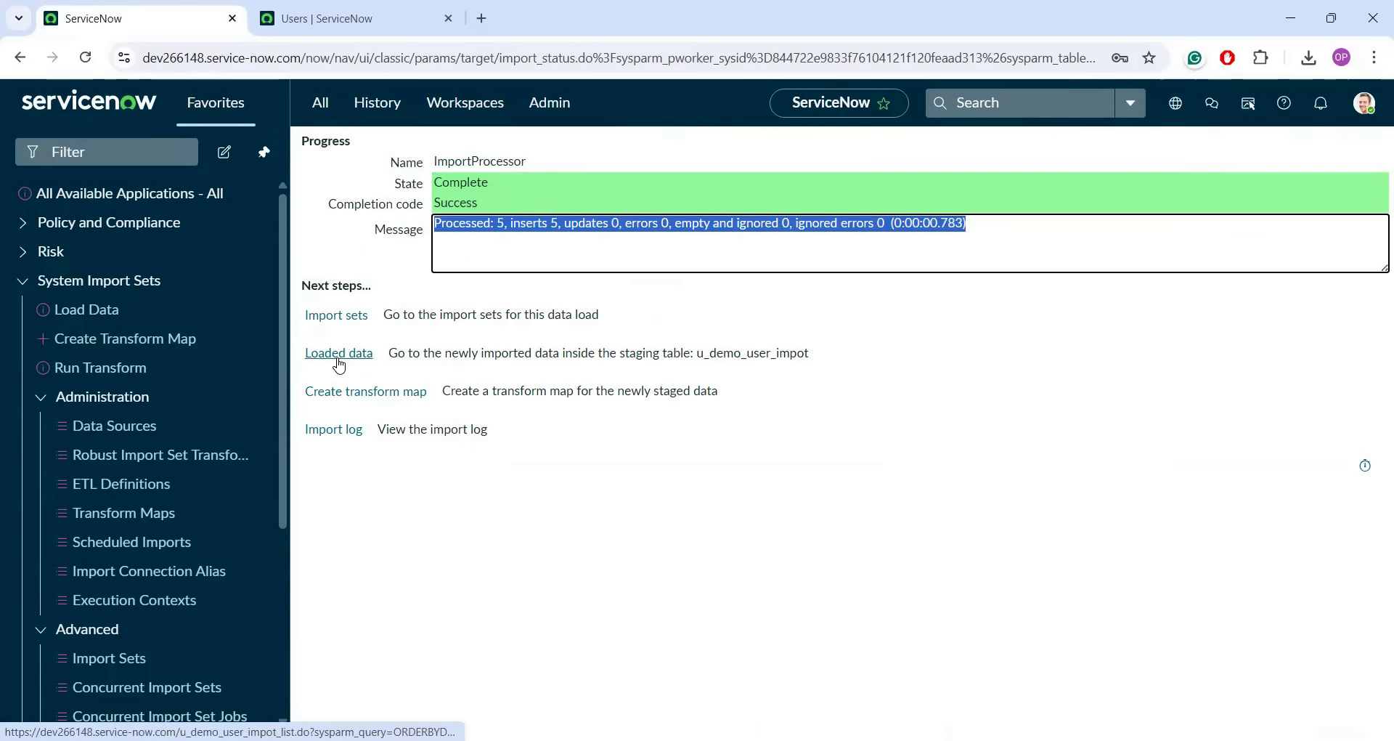
- Open the loaded data in a separate tab and check the staging table name in its web address
ctrl+click(339, 355)
click(574, 19)
drag(305, 60, 421, 68)
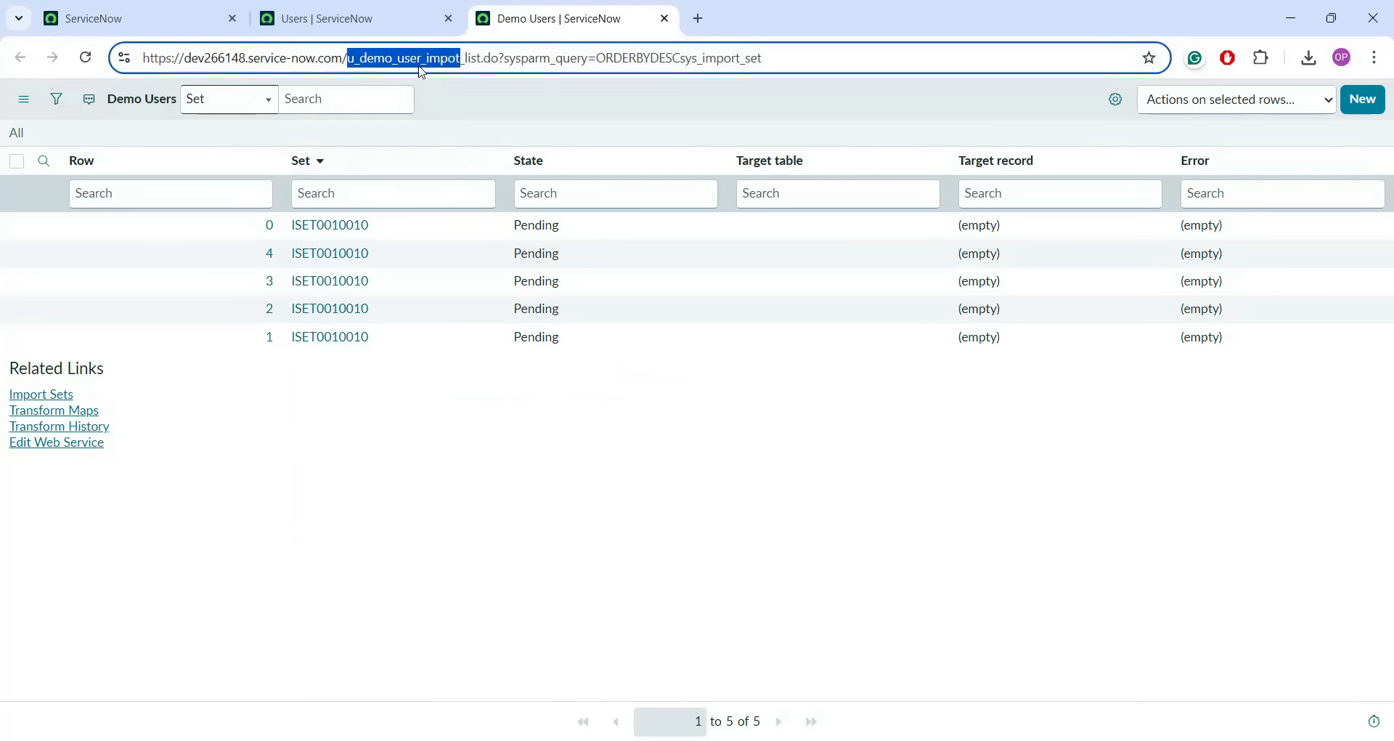
click(501, 602)
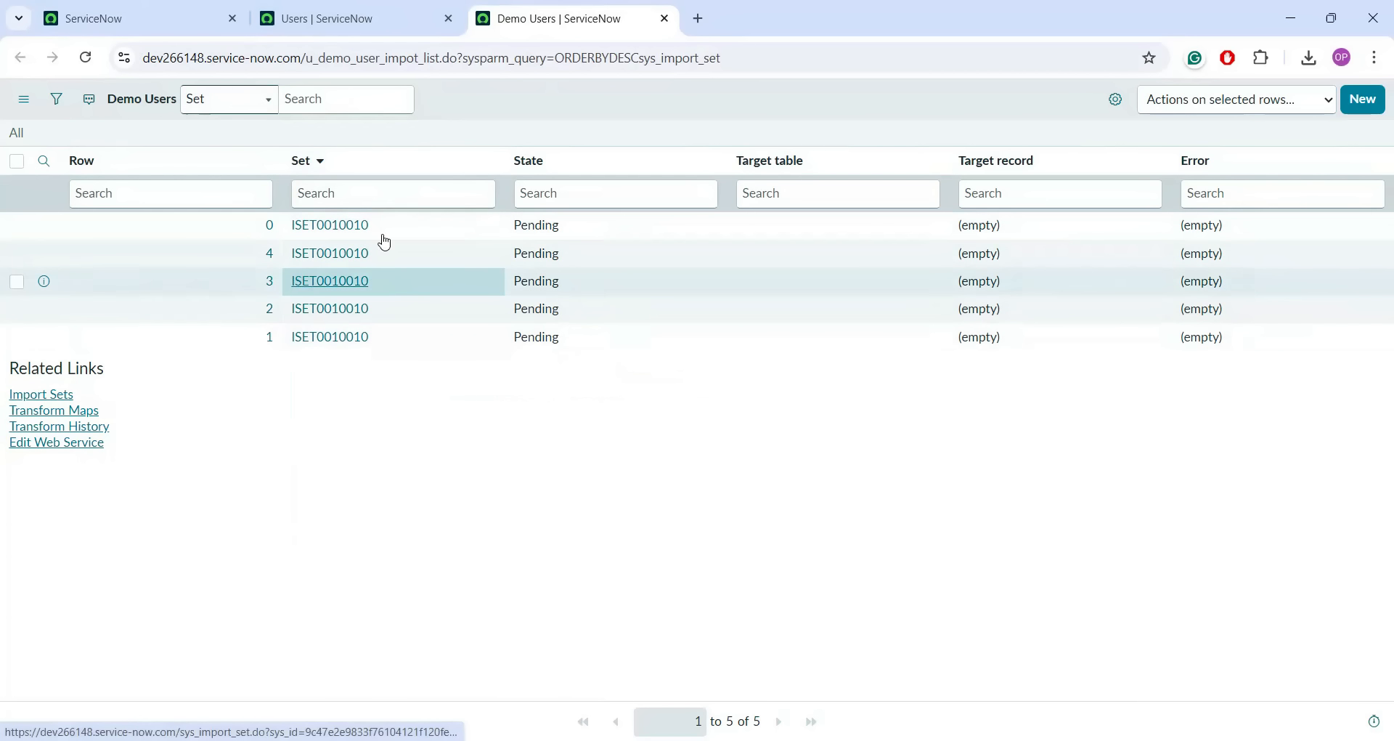
- Examine the State and Target table values of the staging rows and recheck which table the list belongs to
drag(590, 231, 514, 230)
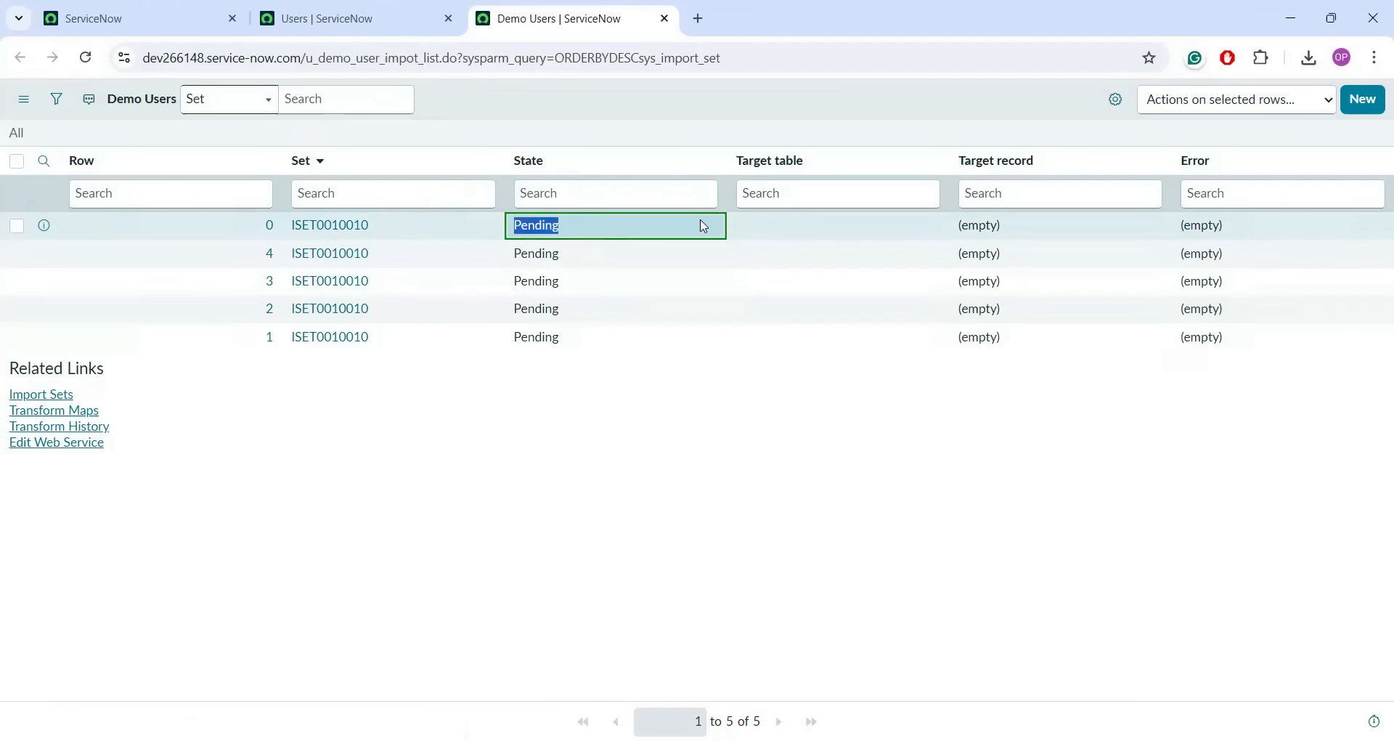
shift+click(816, 233)
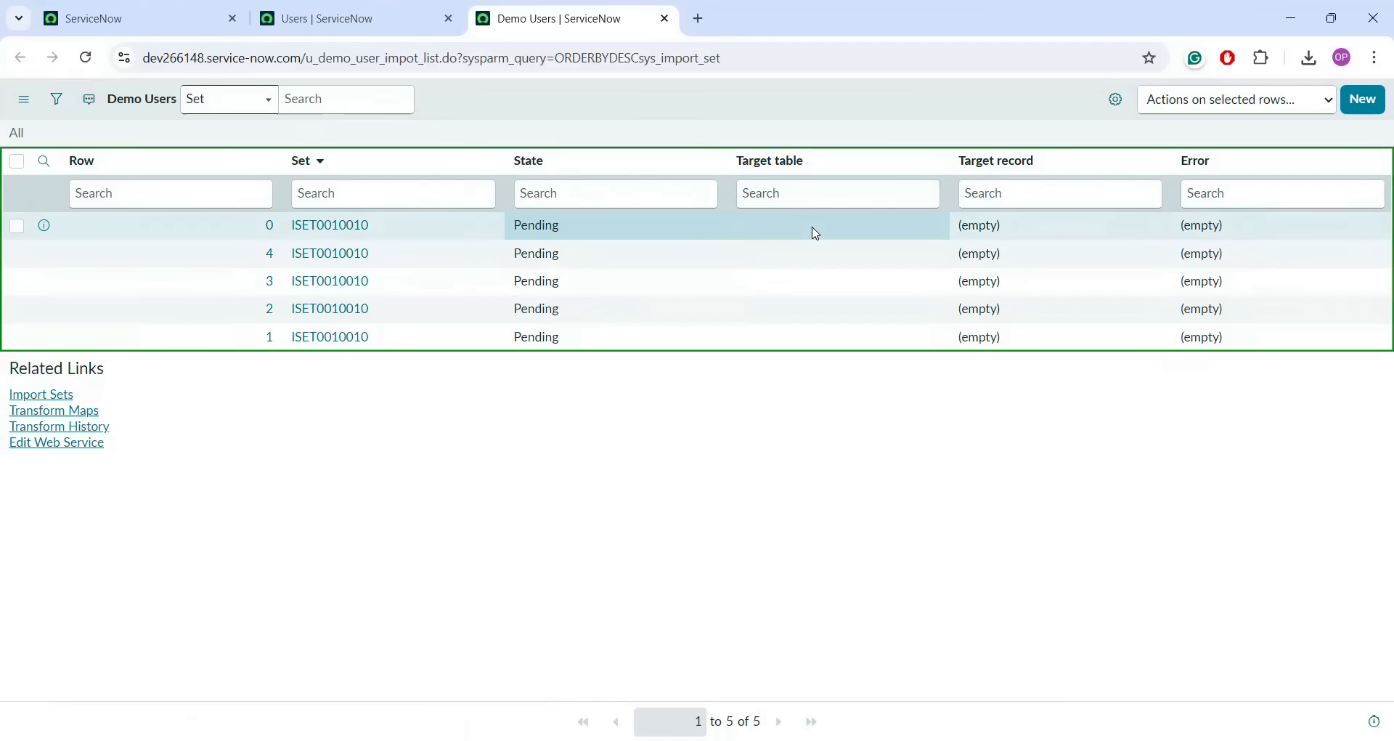
click(306, 63)
drag(351, 64, 409, 61)
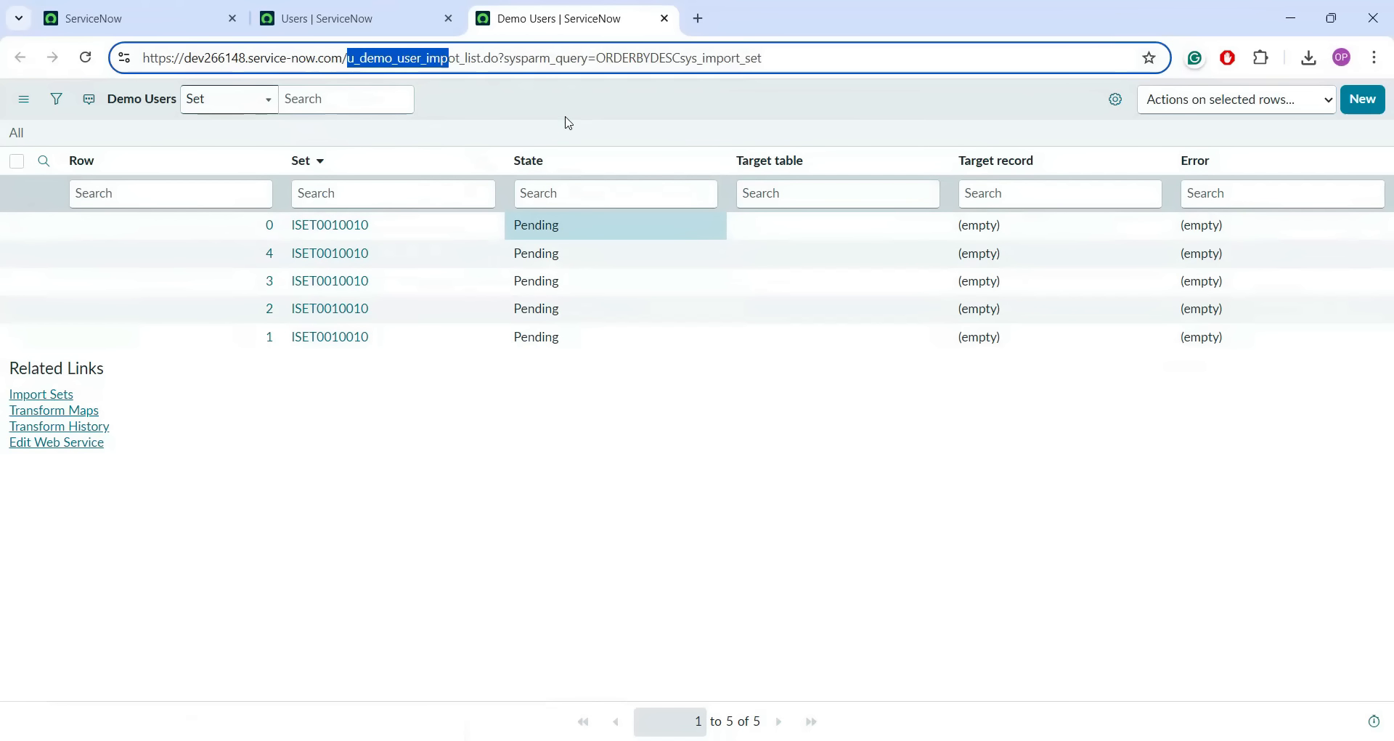
- Compare the staging rows, including their Error values, with the Users list and return to the import progress page
click(365, 19)
click(544, 16)
drag(1251, 226, 1183, 223)
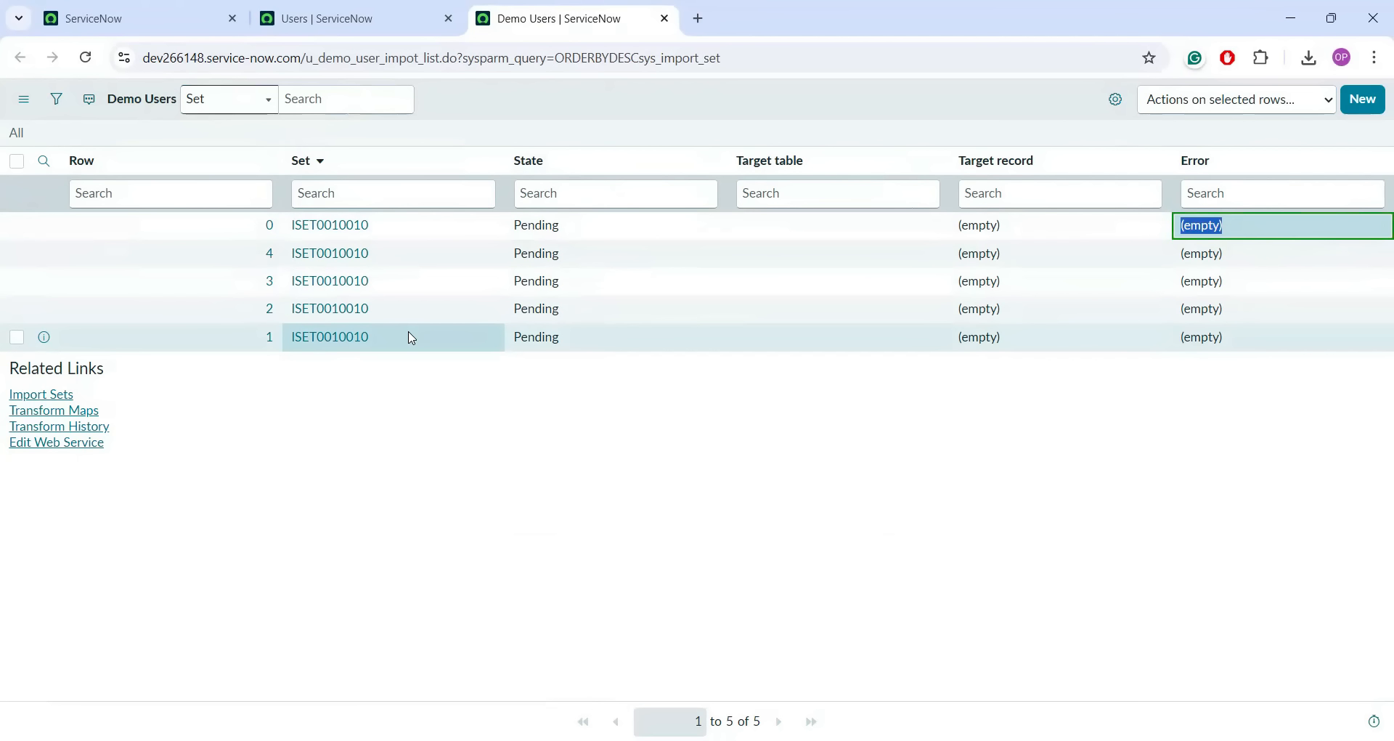
click(367, 21)
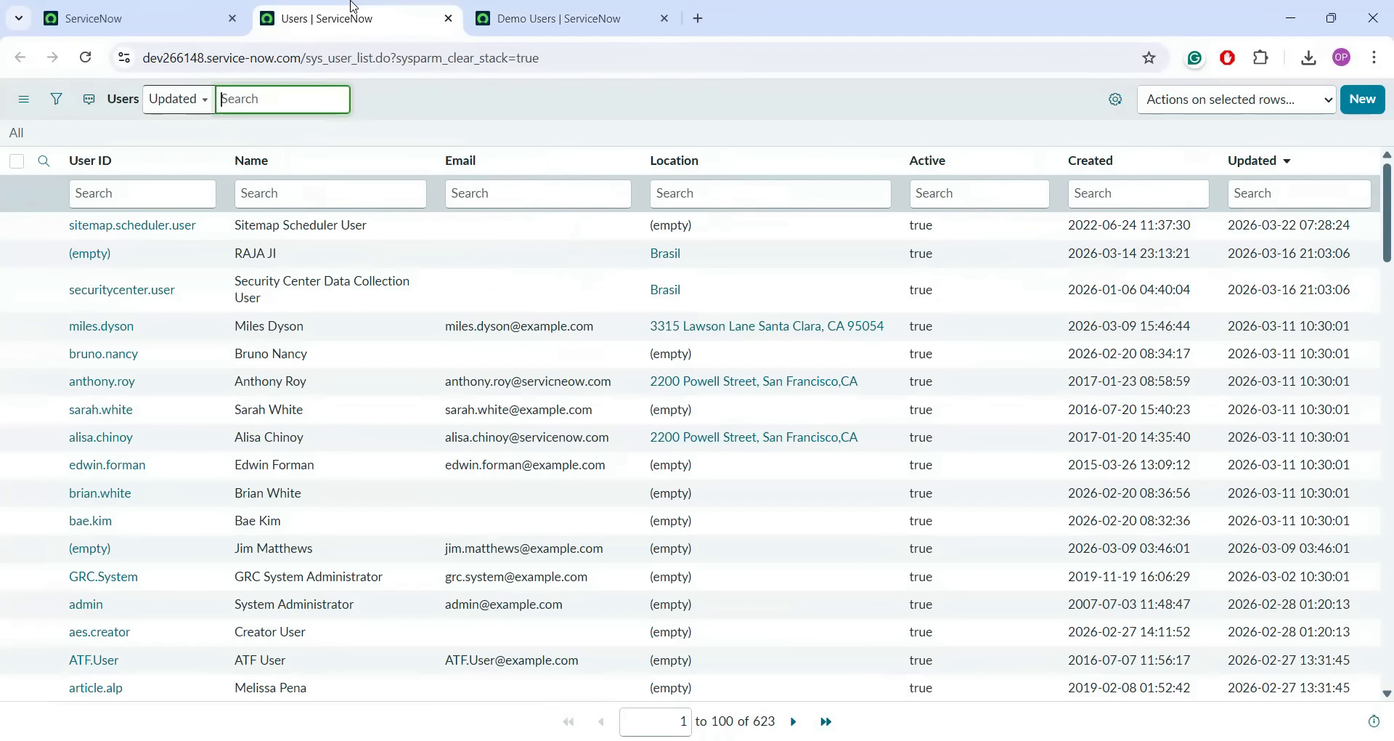
click(217, 9)
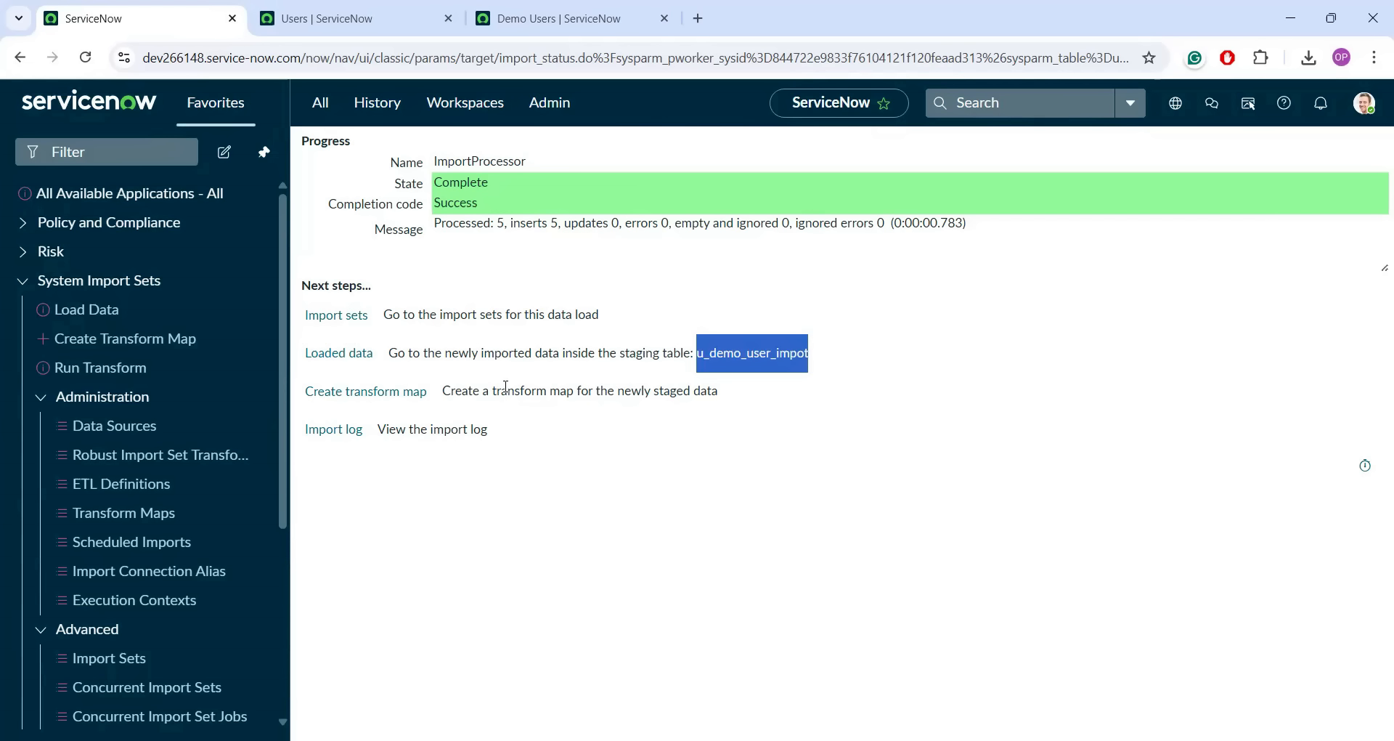
- Open the import sets for this data load in a separate tab and examine the set's number, description, state, staging table and data source
middle_click(345, 330)
click(831, 12)
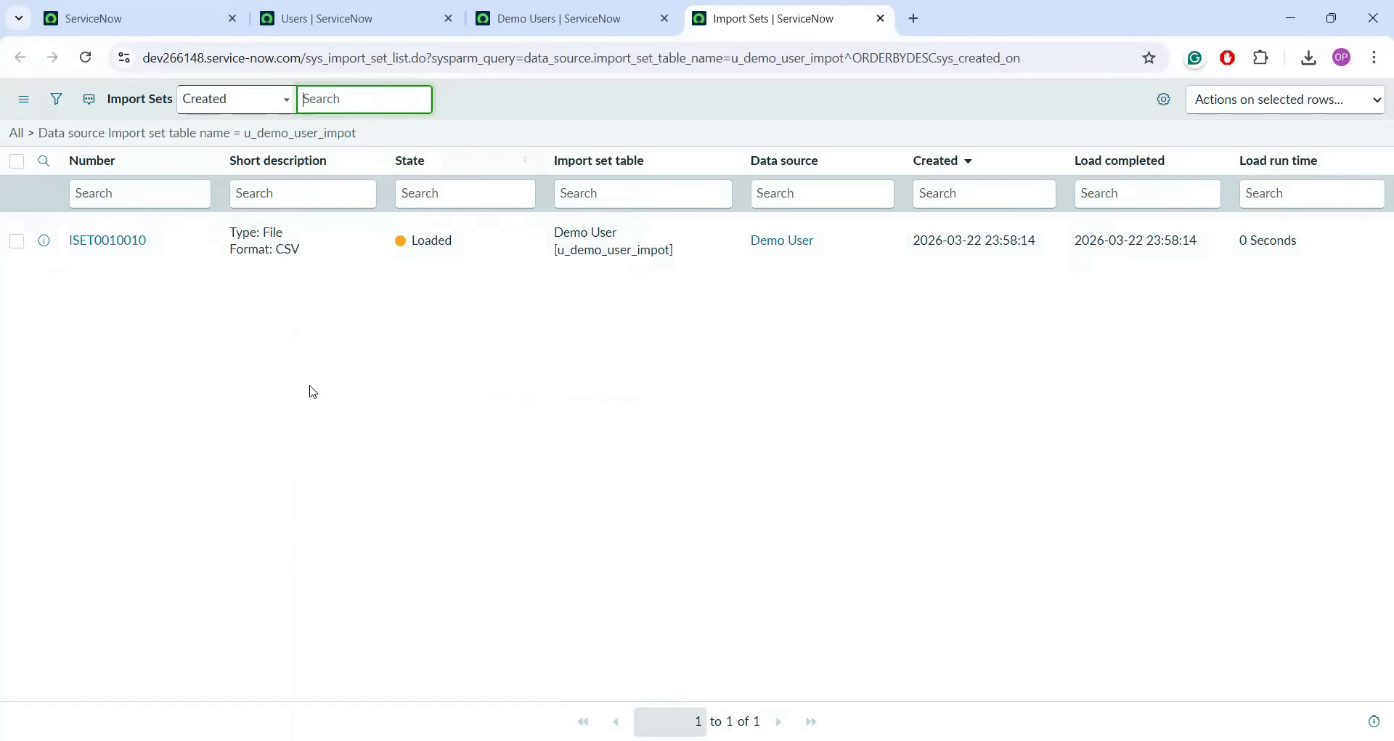
drag(172, 249, 66, 242)
drag(308, 268, 233, 233)
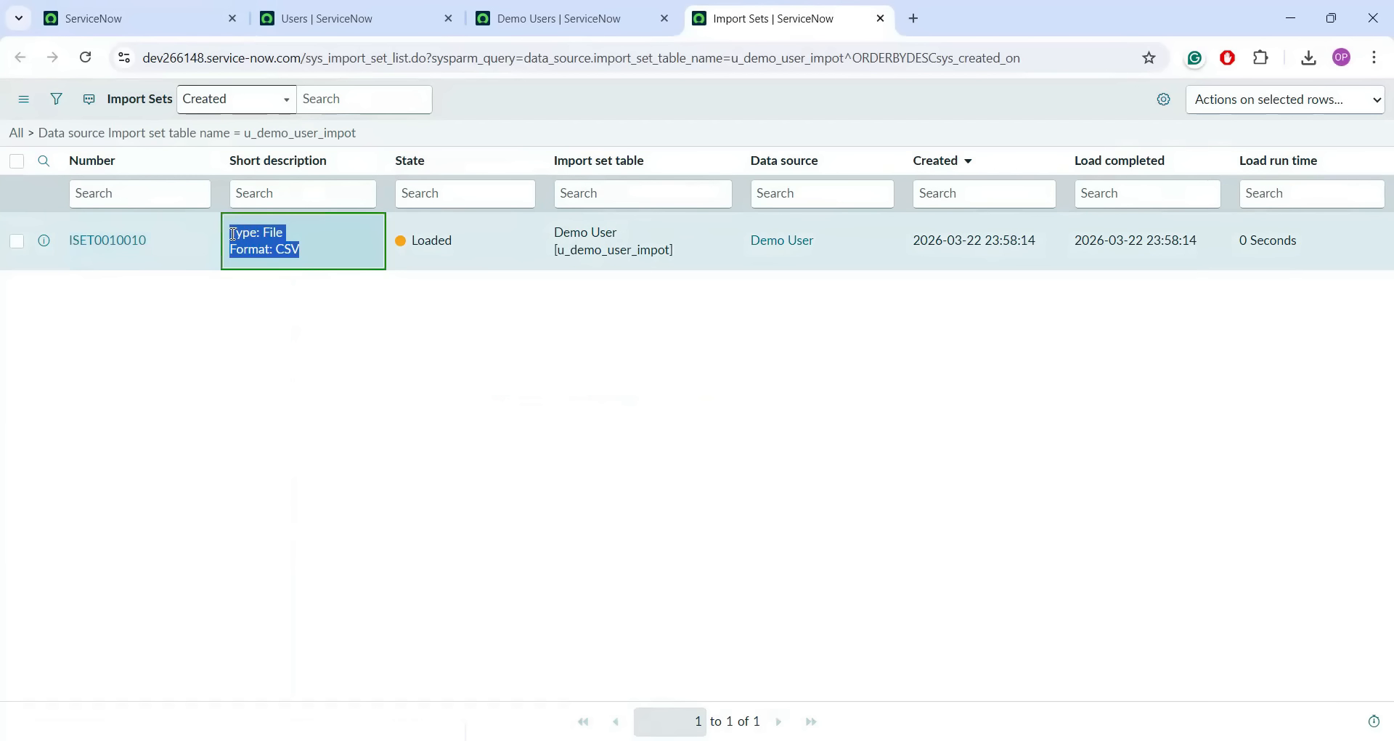
click(297, 248)
click(466, 240)
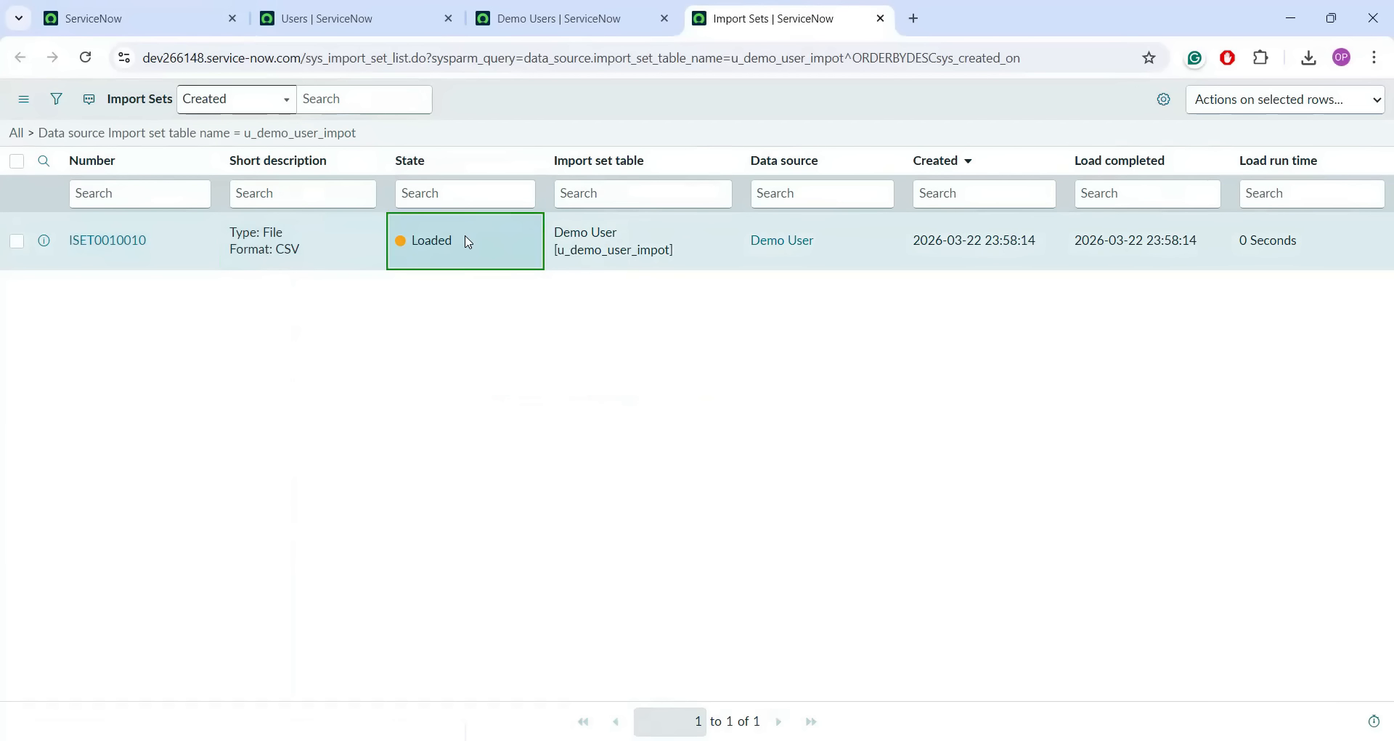
drag(666, 250, 553, 250)
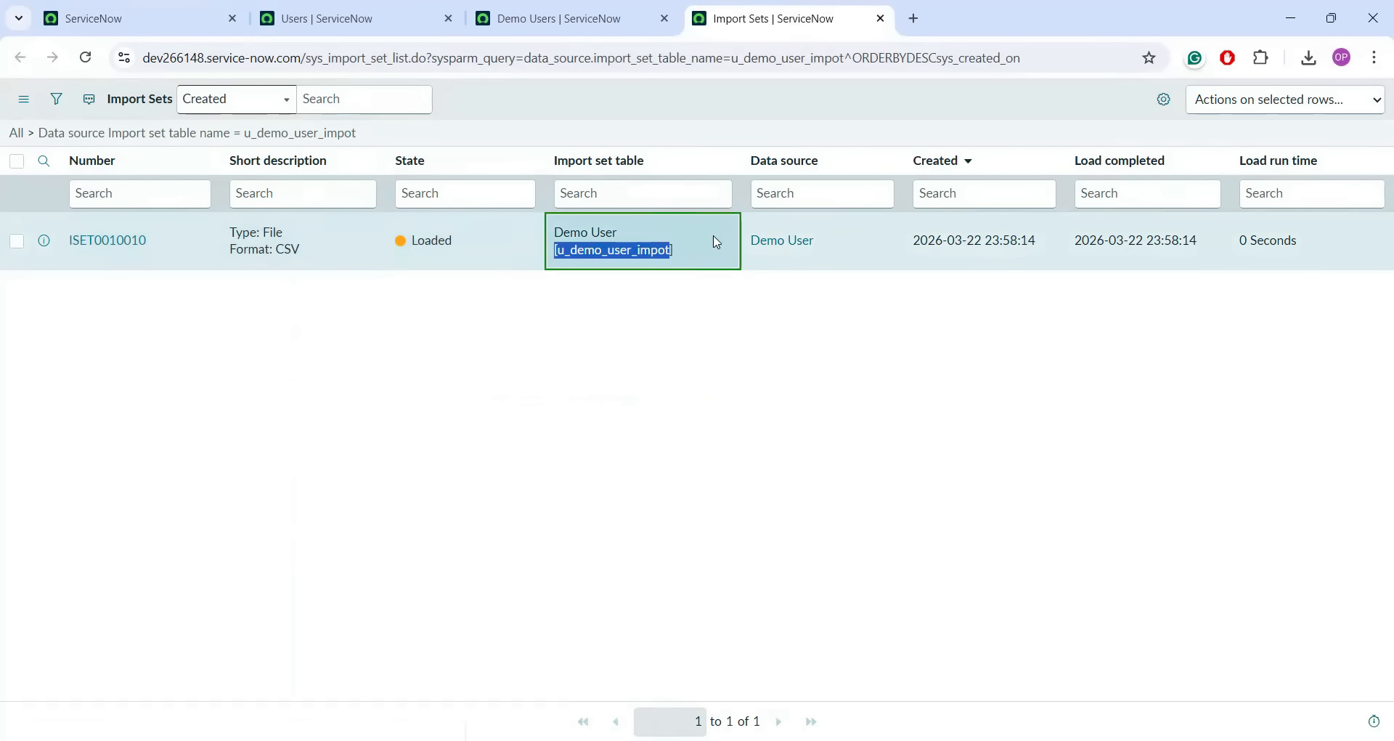
drag(853, 258, 753, 246)
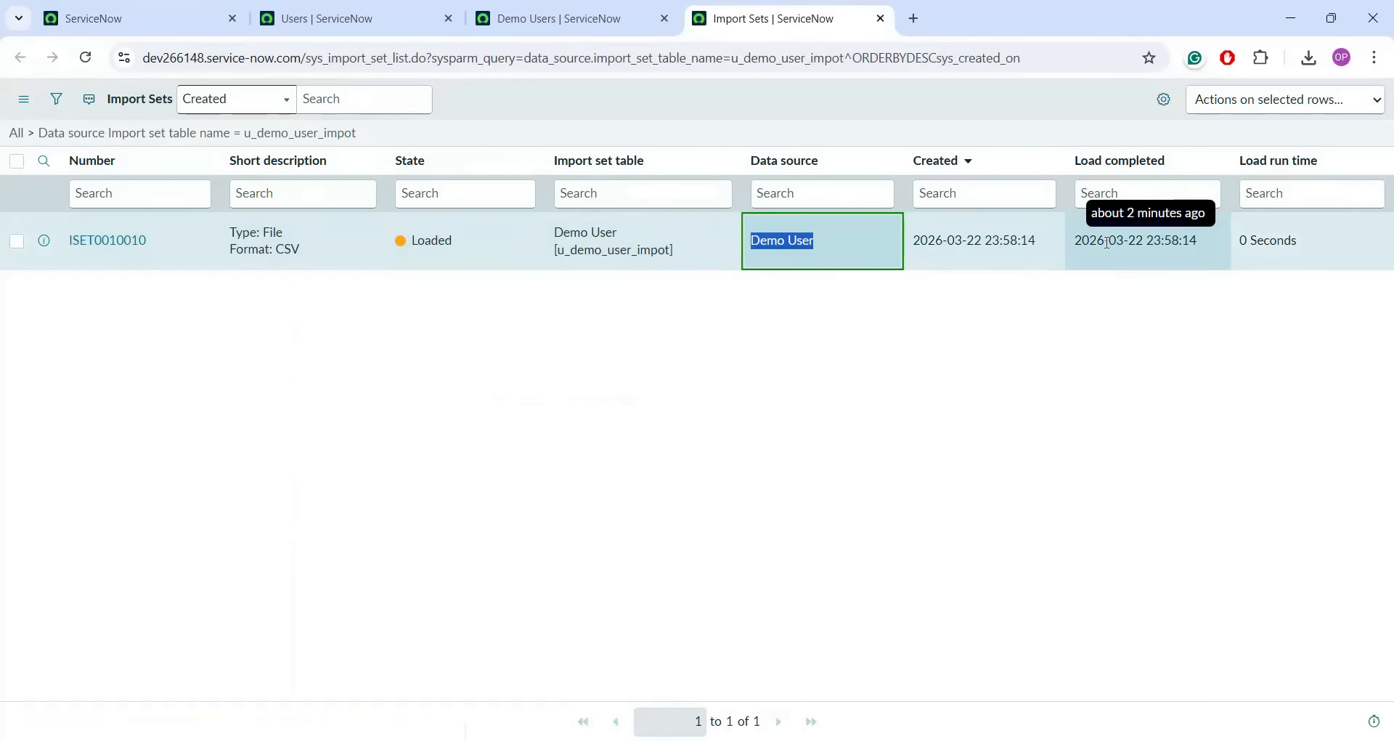
click(636, 109)
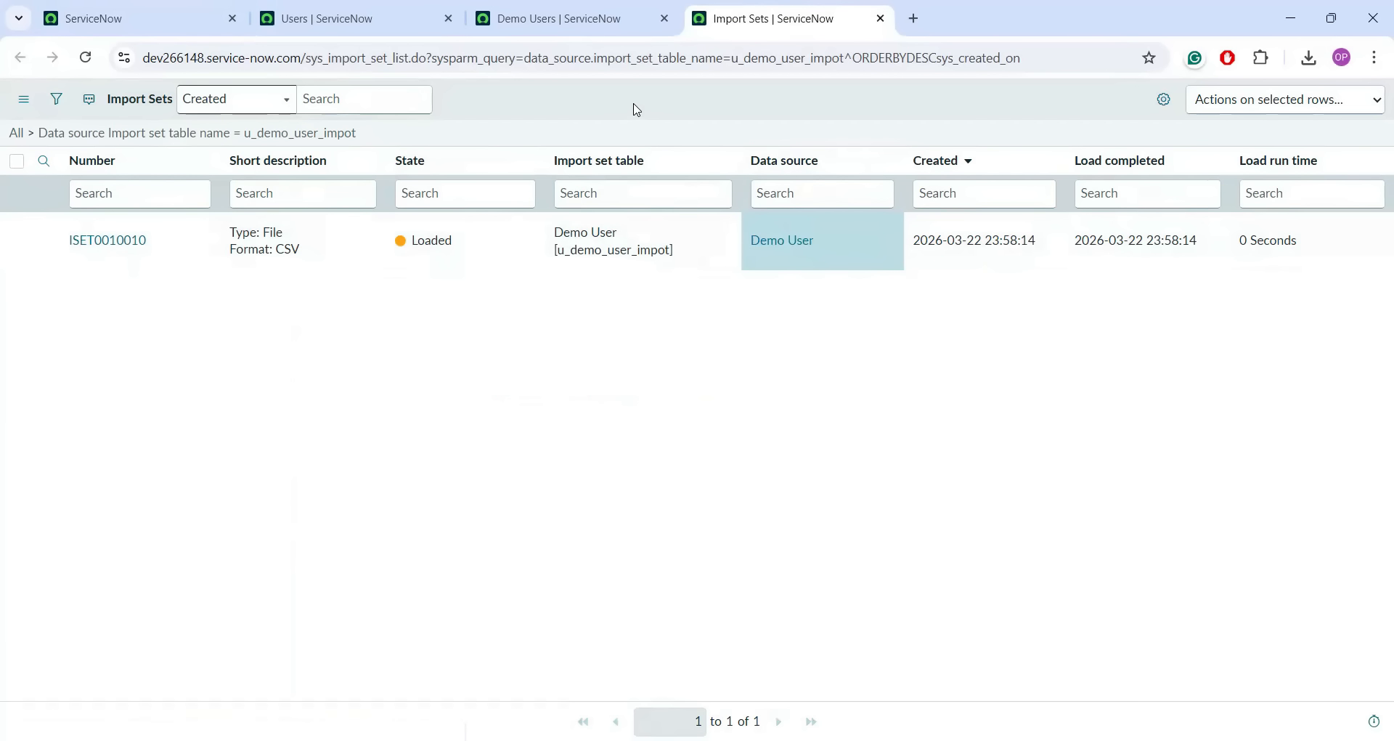
- Add the active, email, location, name and user_name columns to the Demo Users staging list's selected columns
click(560, 18)
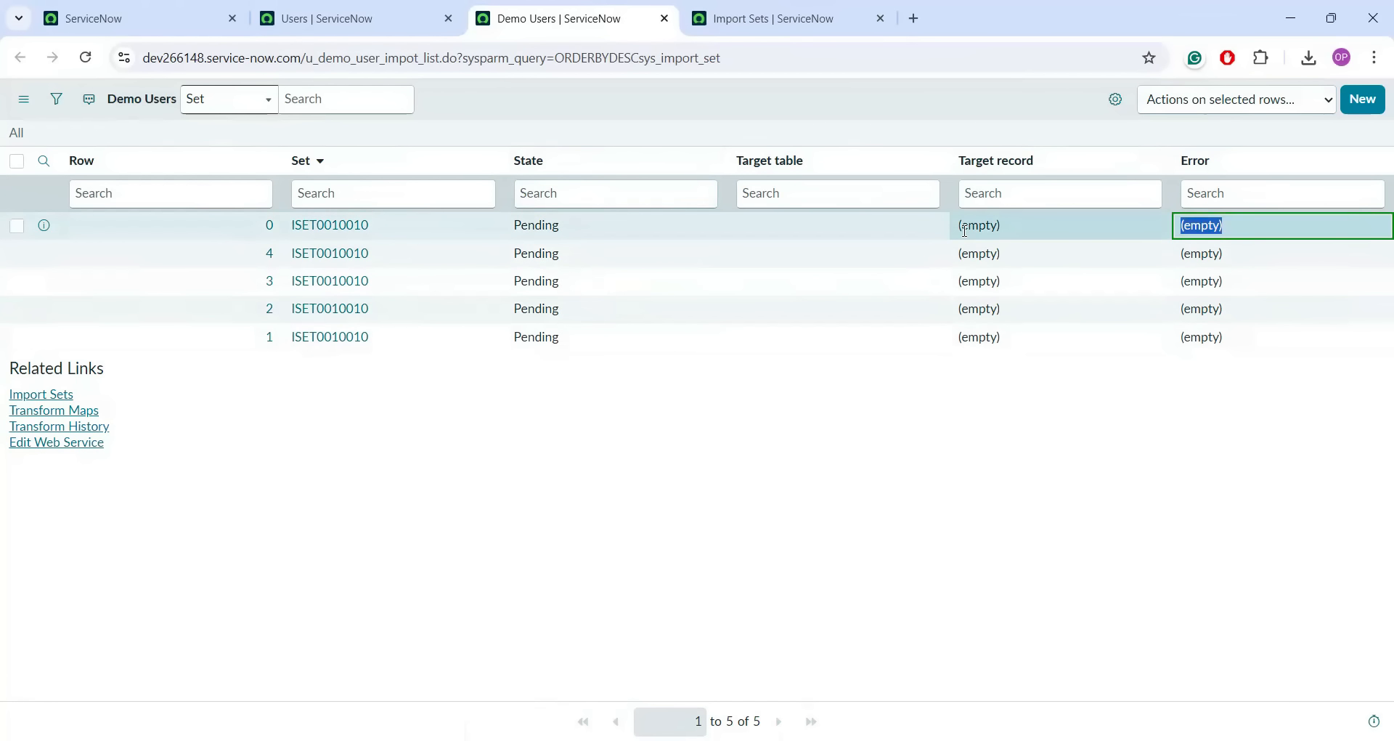
click(1114, 104)
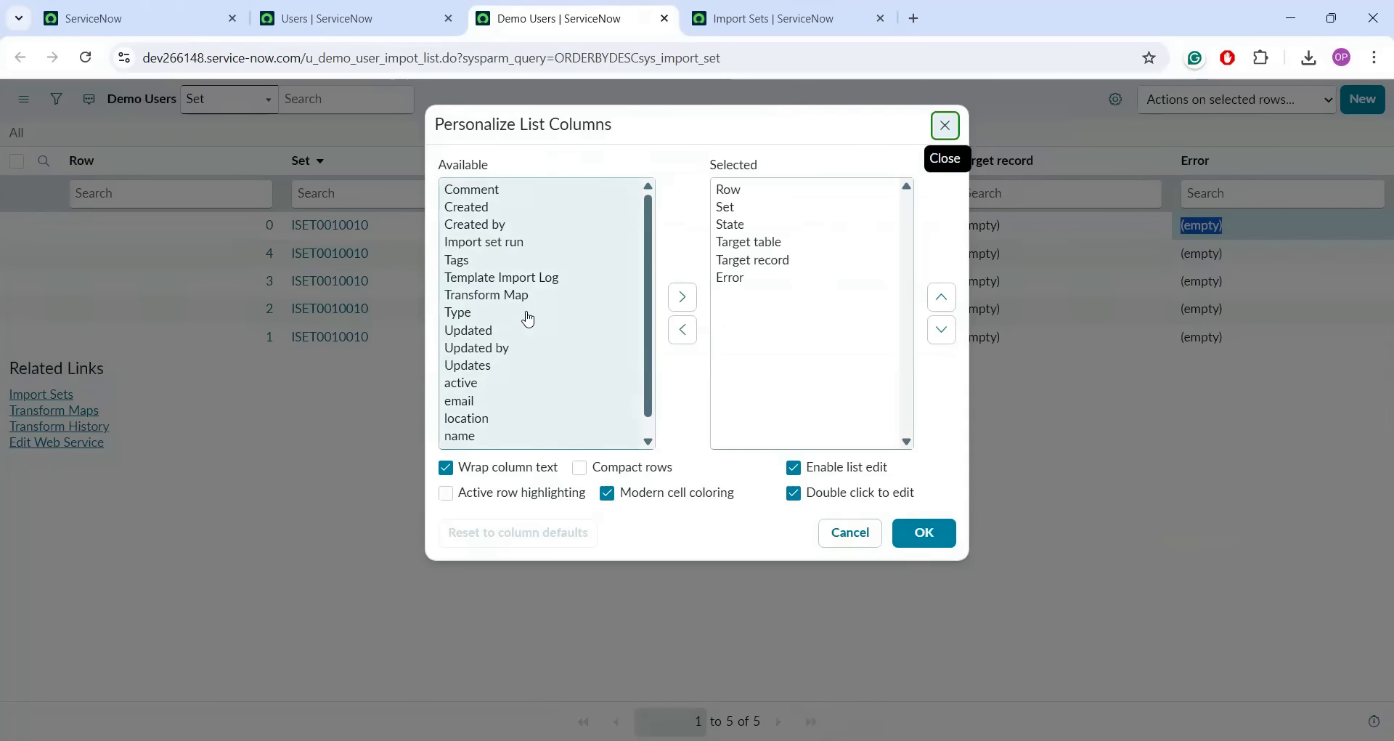
drag(651, 367, 521, 413)
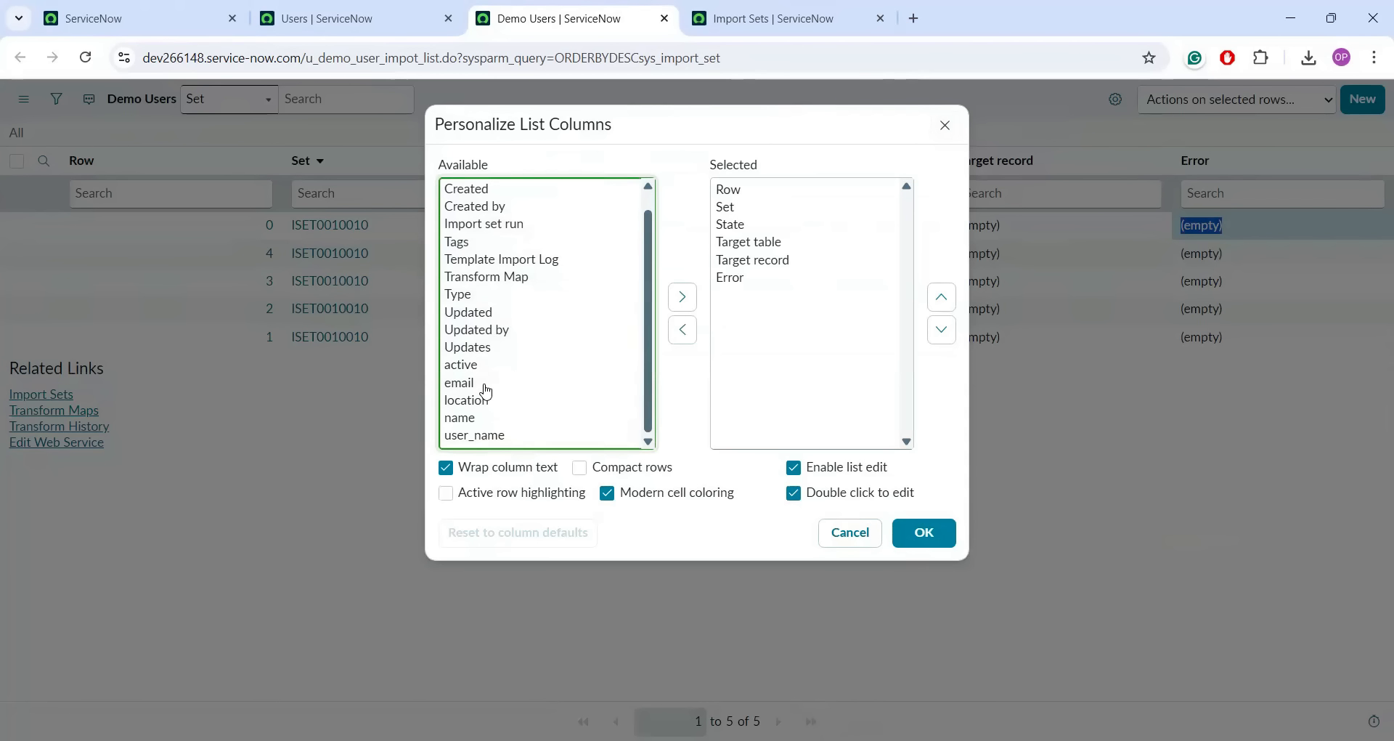
drag(478, 366, 484, 448)
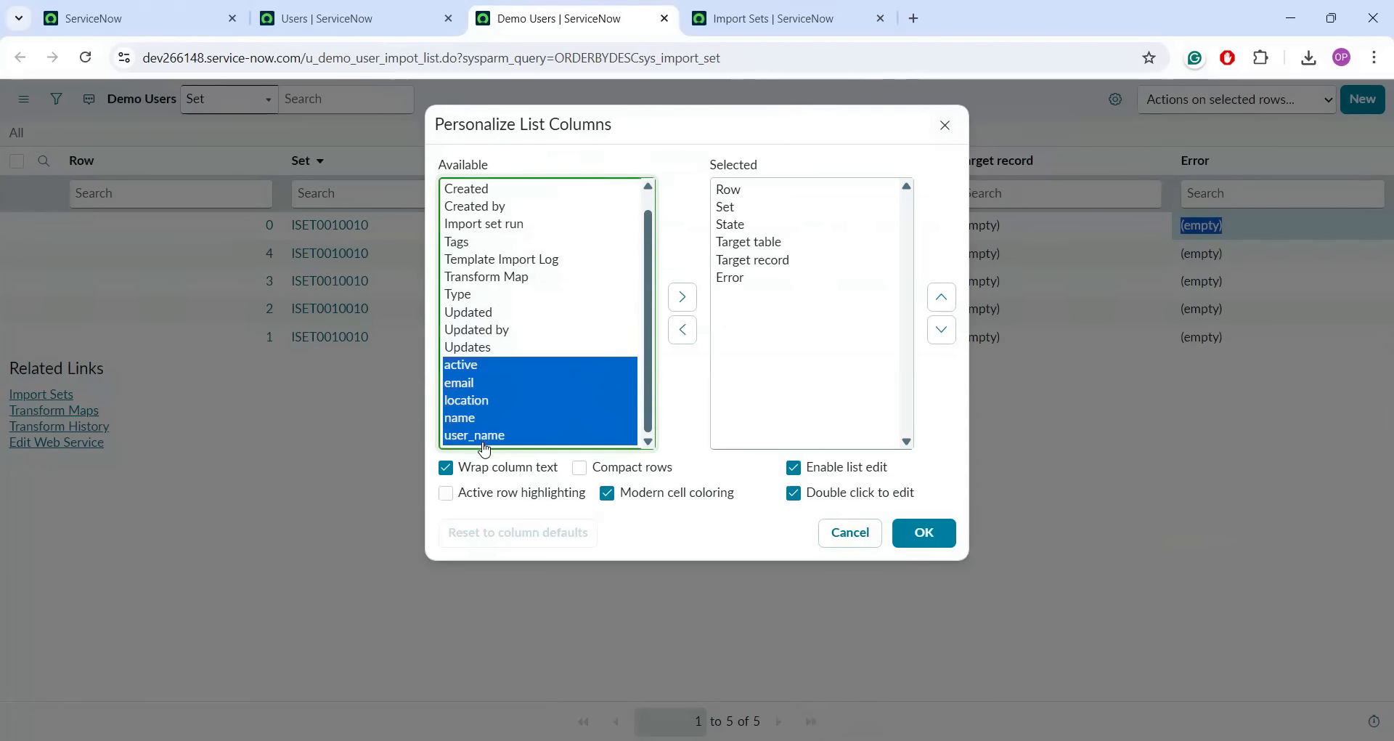
click(683, 298)
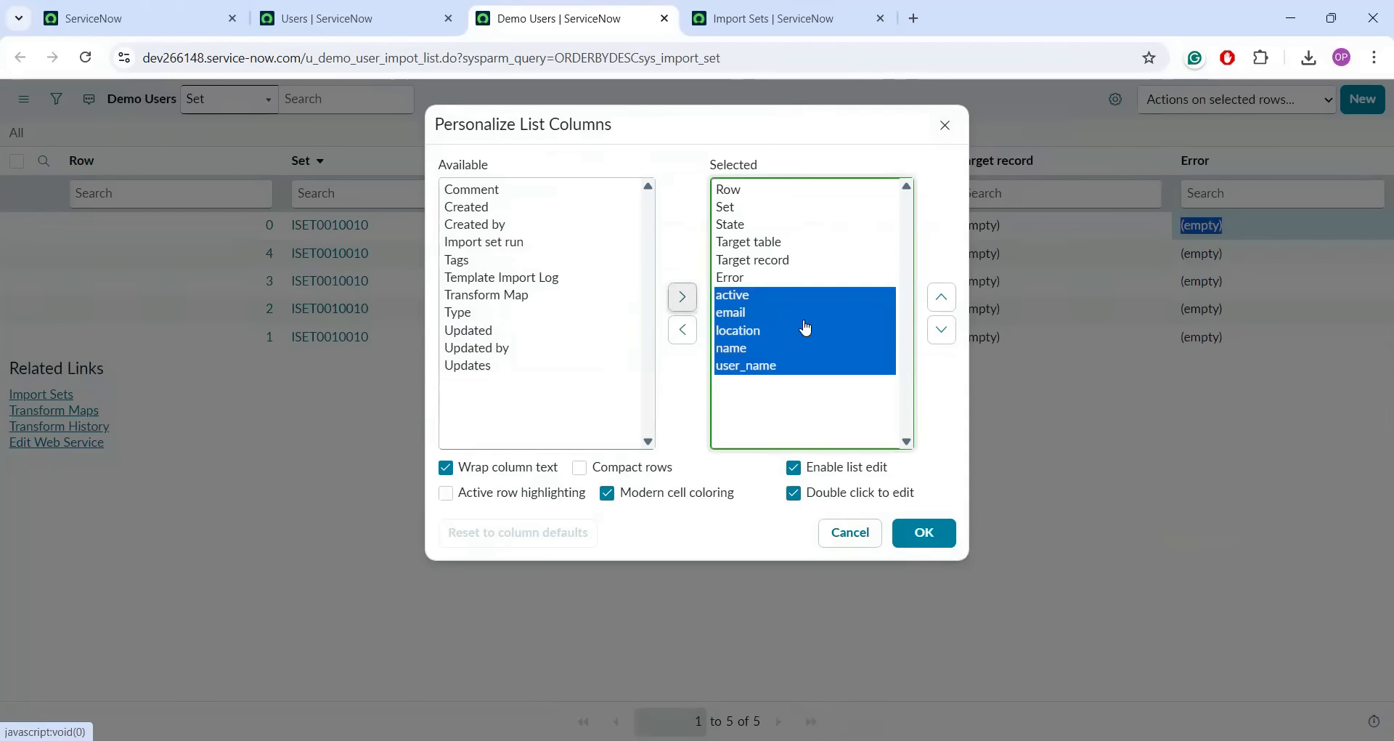
- Move the five added columns together to the start of the column order, ahead of Row
click(940, 299)
click(940, 299)
click(940, 300)
click(940, 298)
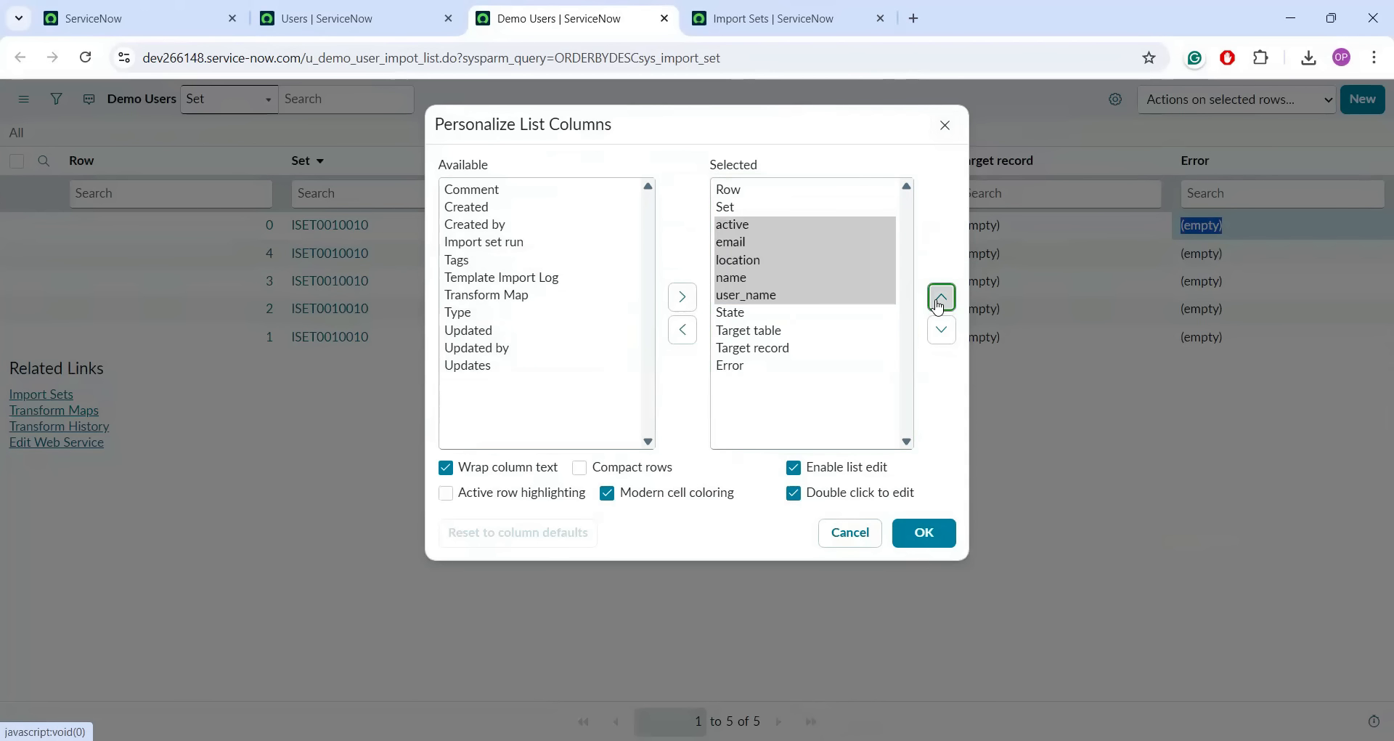
click(940, 298)
click(940, 298)
- Make user_name the first column, ahead of active, and apply the personalized column layout to the staging list
click(775, 267)
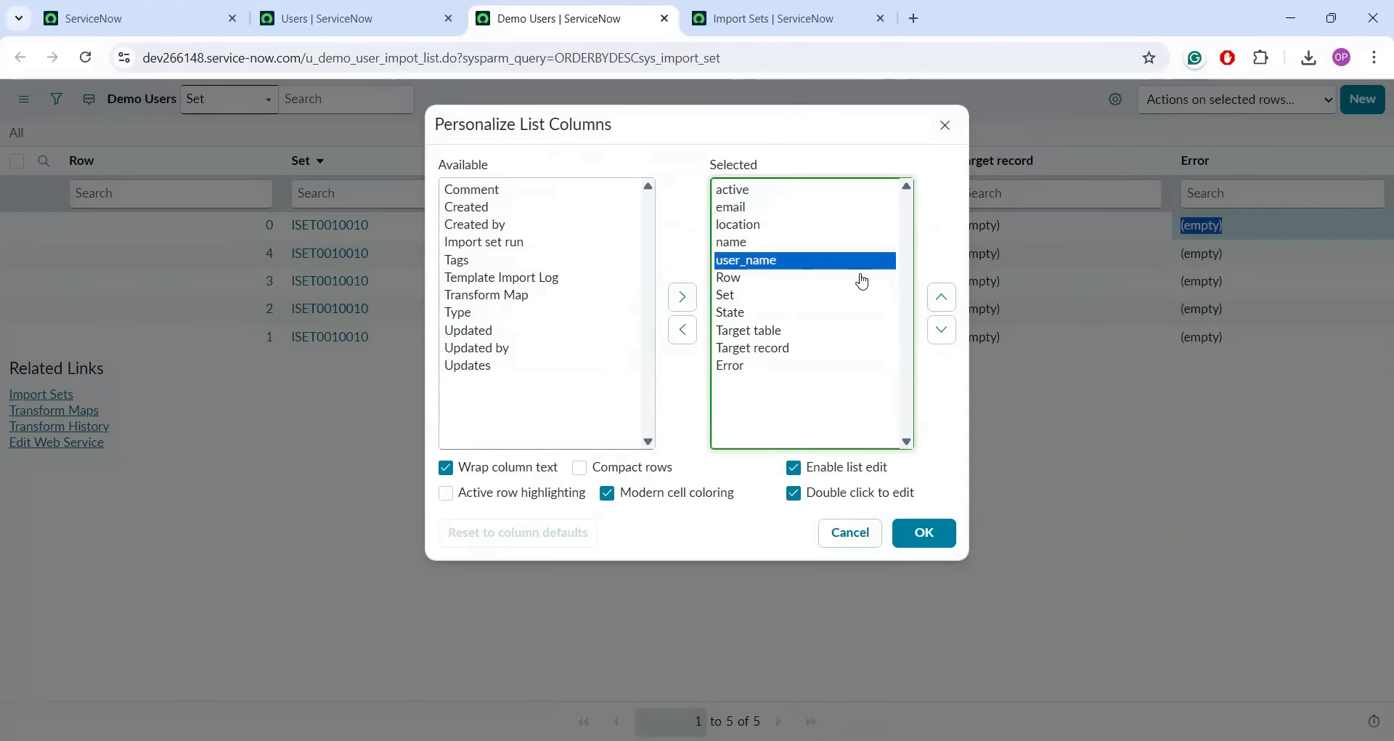
click(940, 298)
click(941, 298)
click(940, 297)
click(941, 298)
click(772, 193)
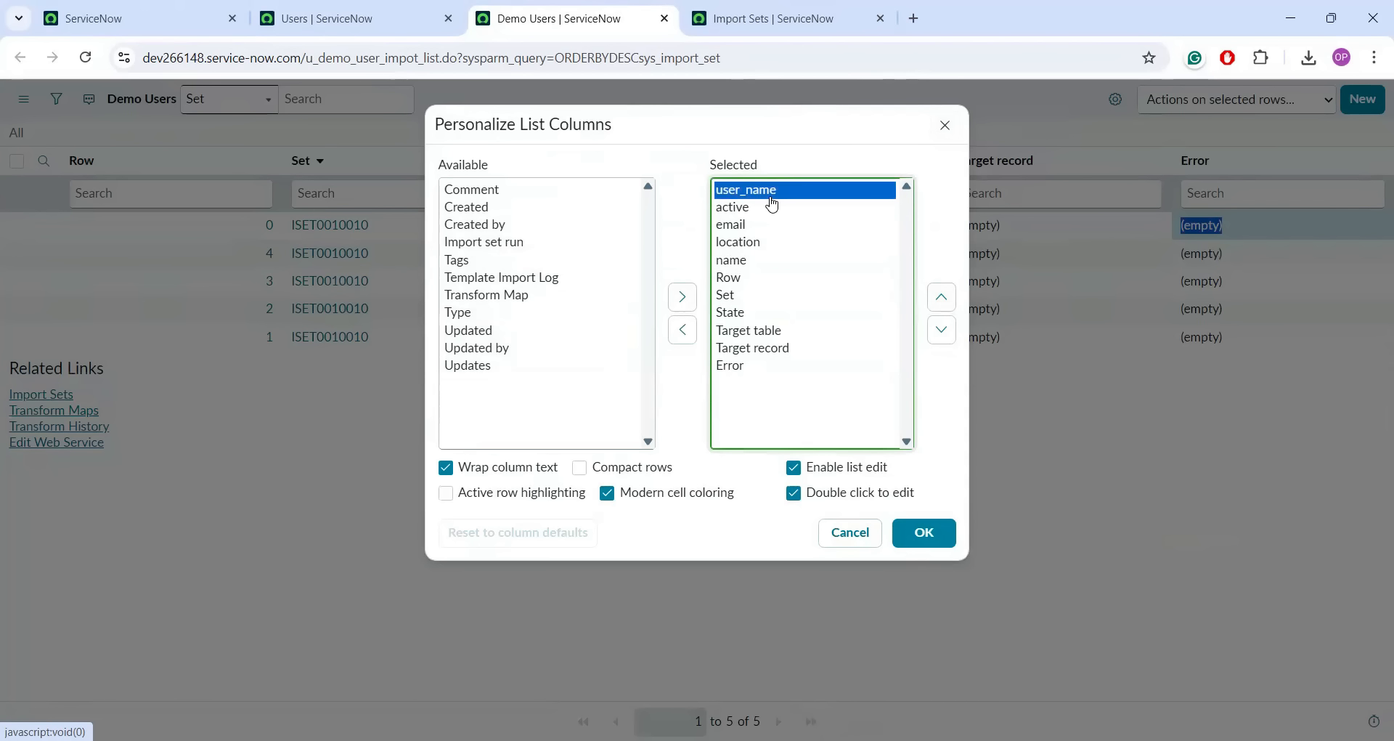
click(924, 534)
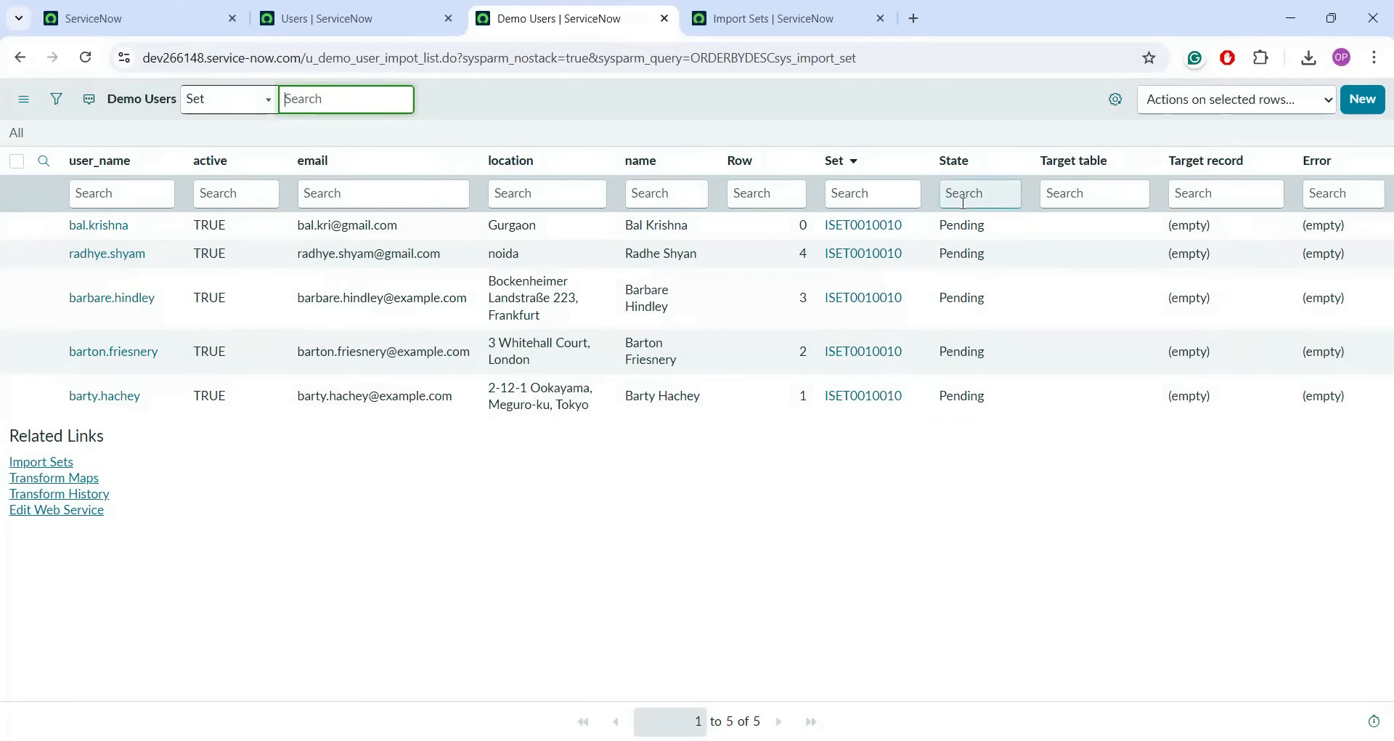
click(538, 94)
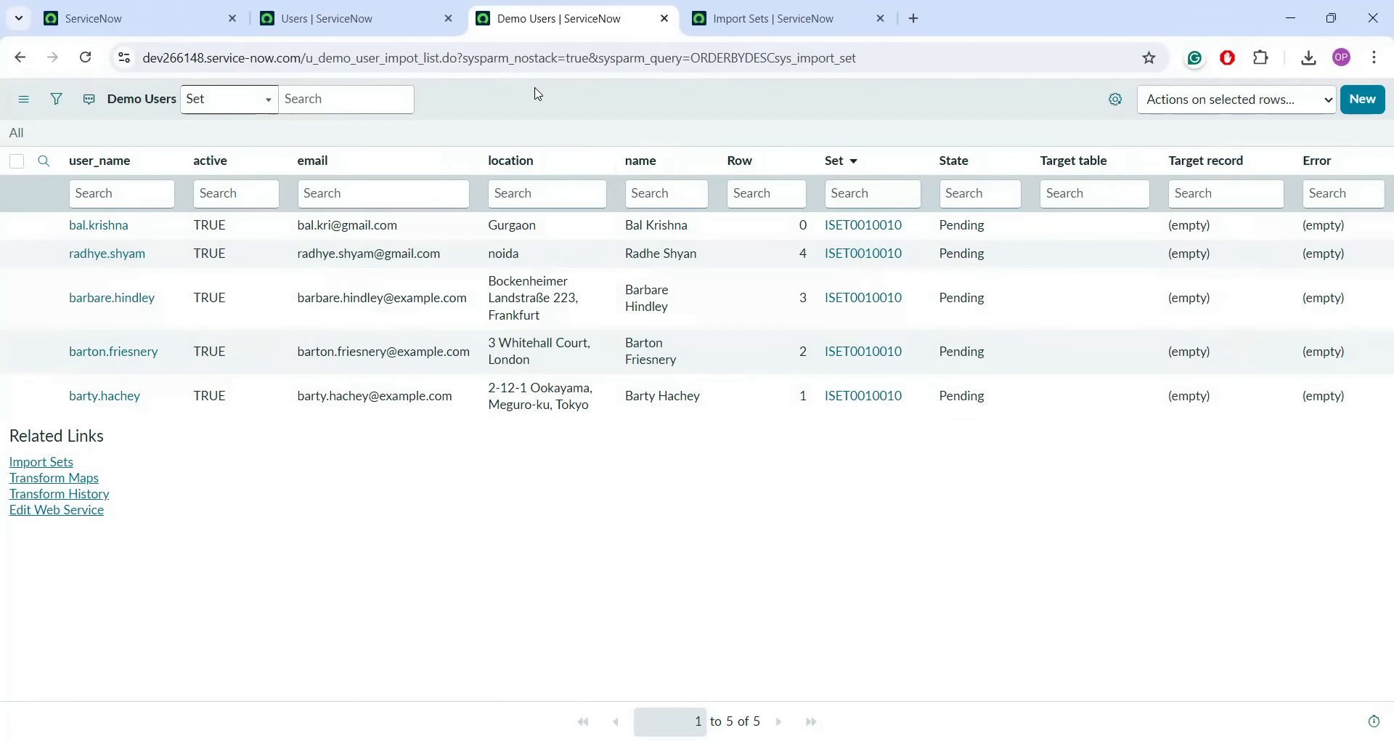
- Return to the import progress page, check the staging table name and open a new transform map form in a separate tab
click(145, 18)
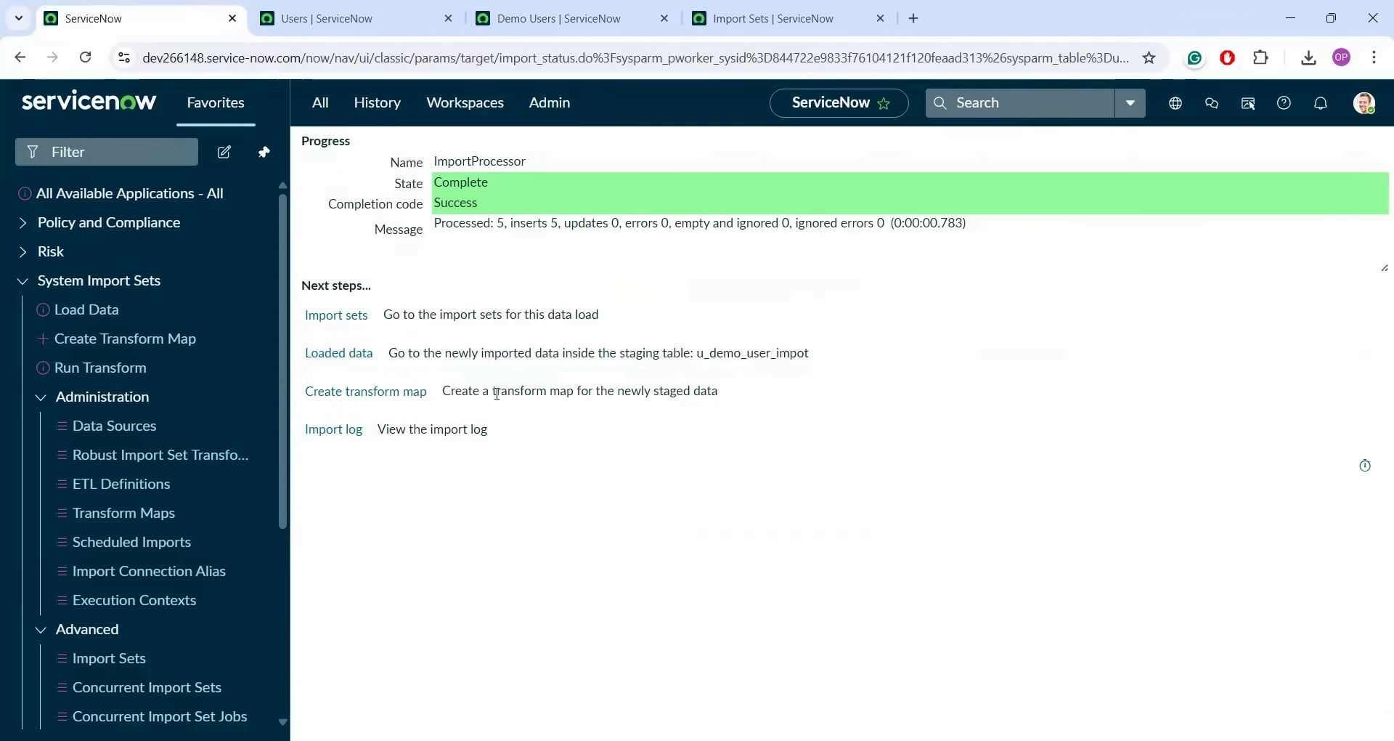
drag(469, 392, 715, 384)
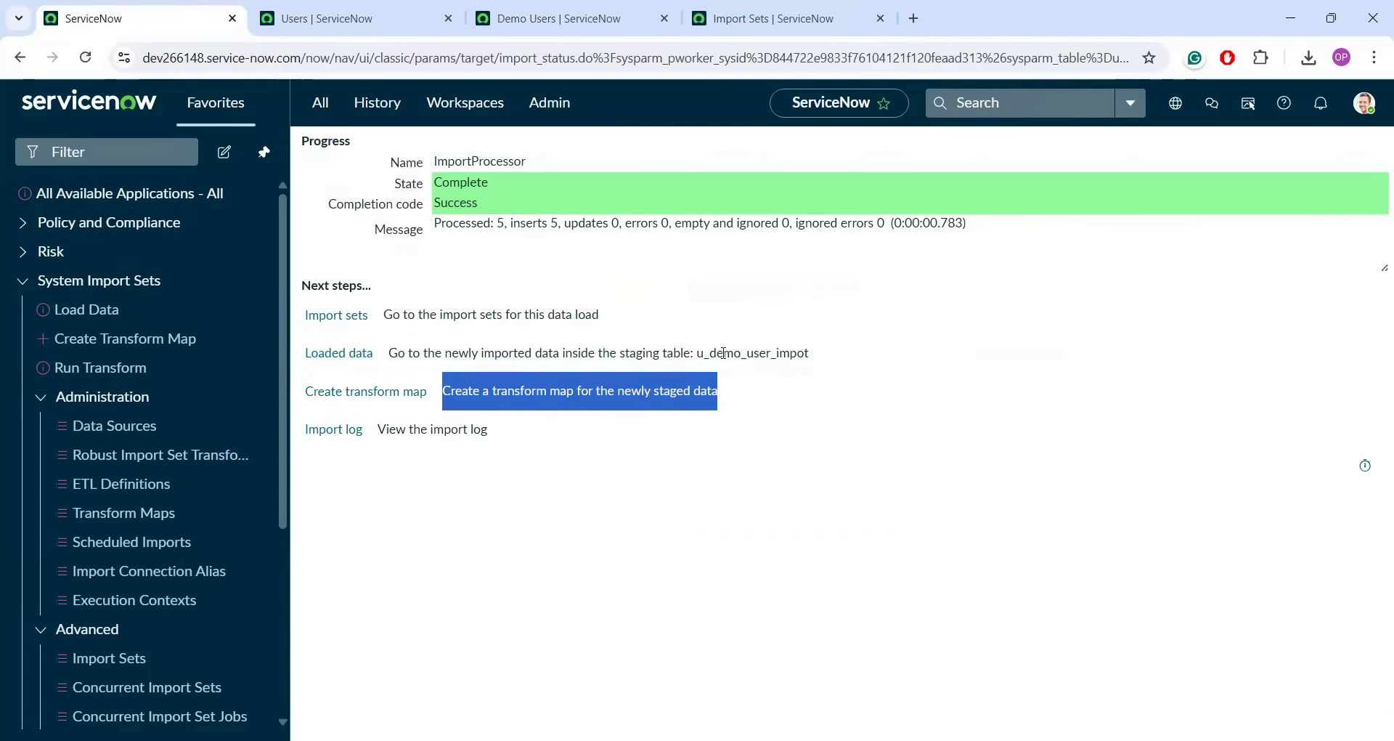
double_click(725, 354)
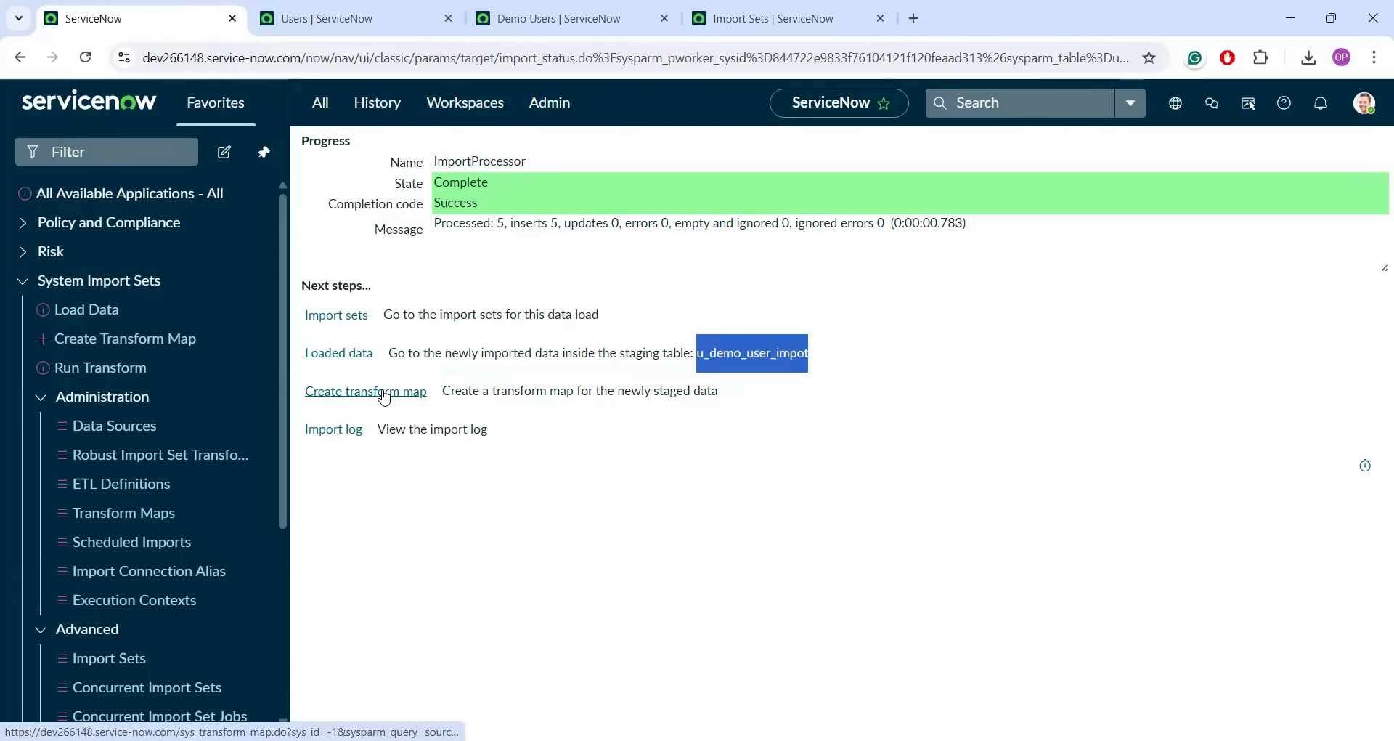
click(384, 397)
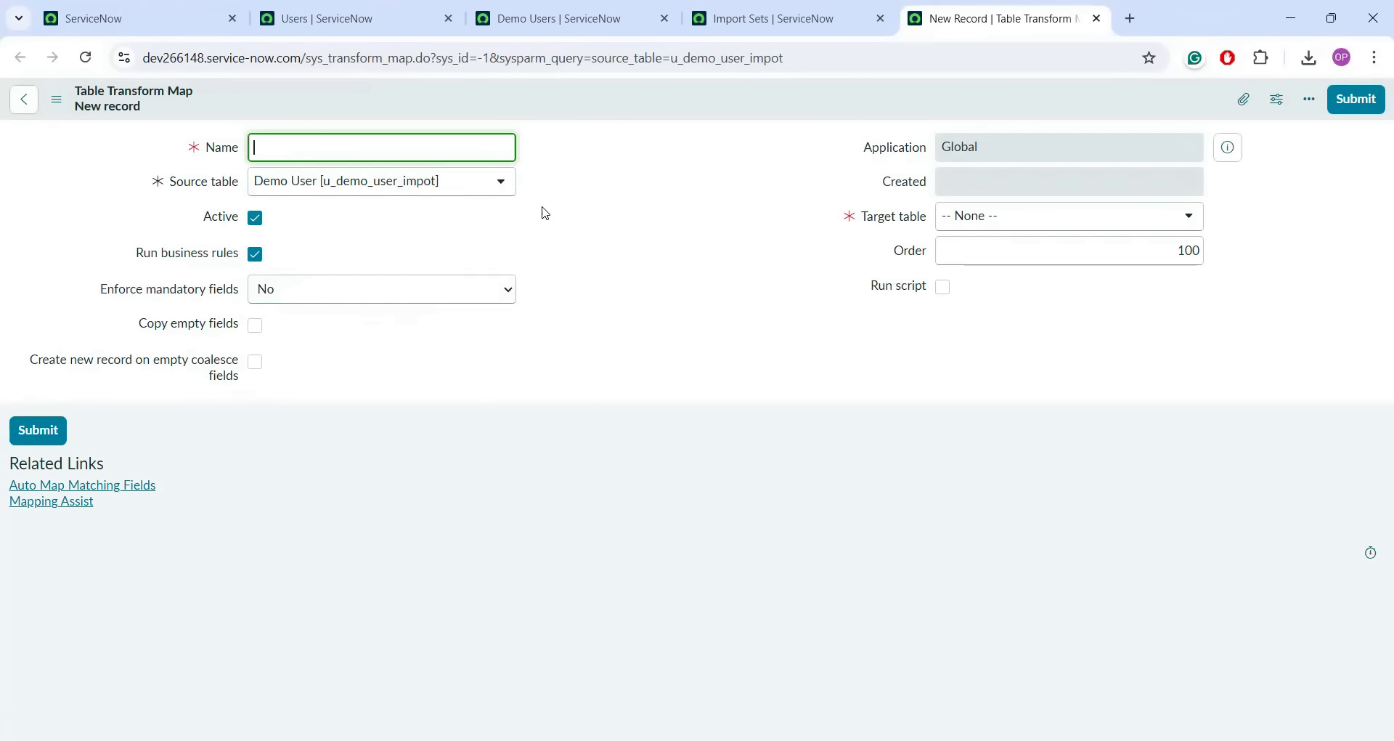
click(682, 219)
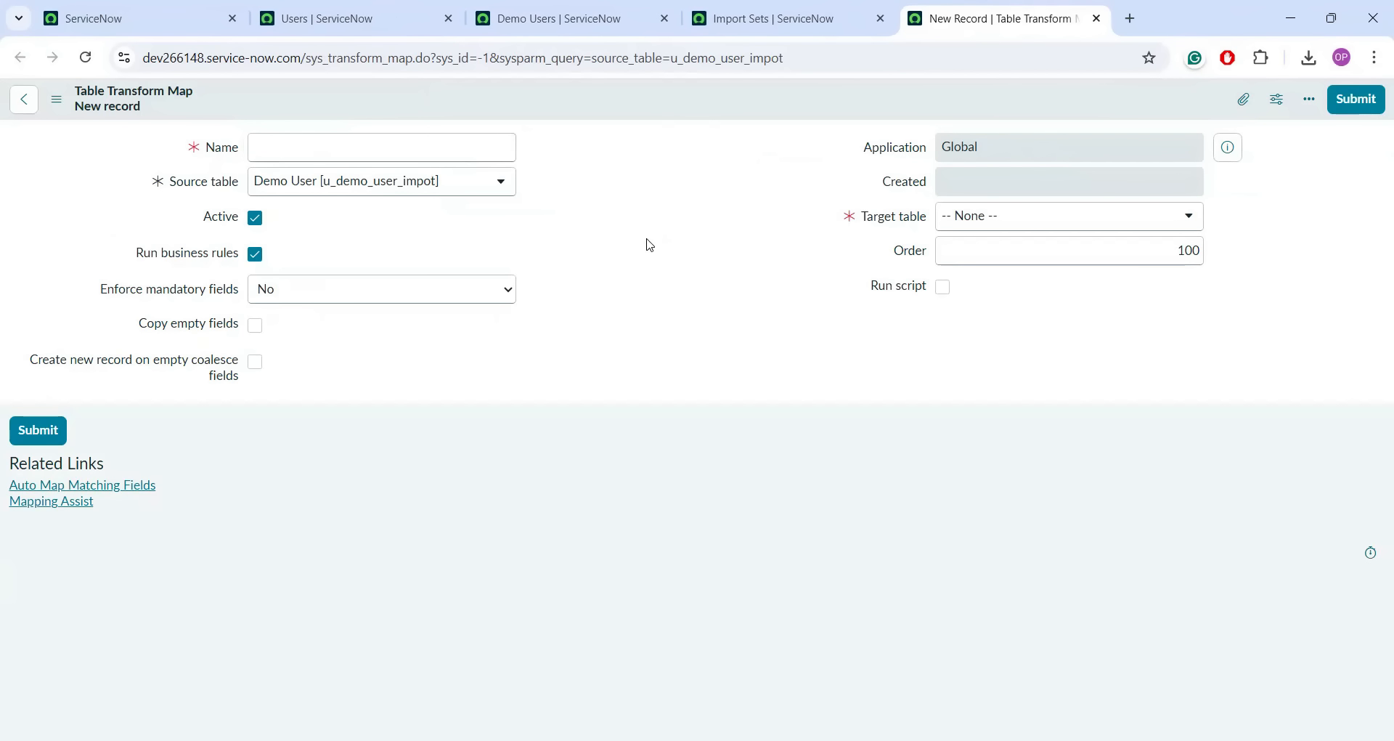
- Start a new transform map from the Demo Users staging list's related transform maps
click(586, 15)
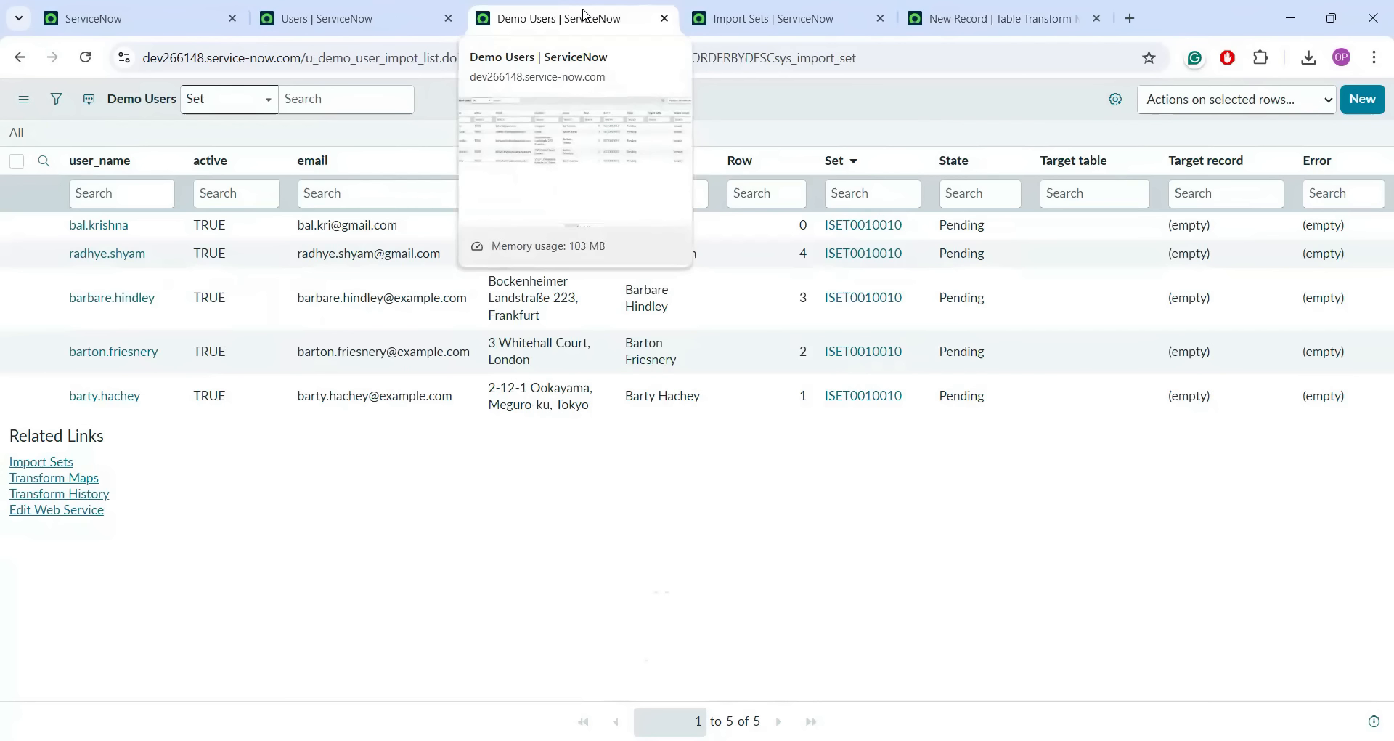
drag(310, 58, 453, 59)
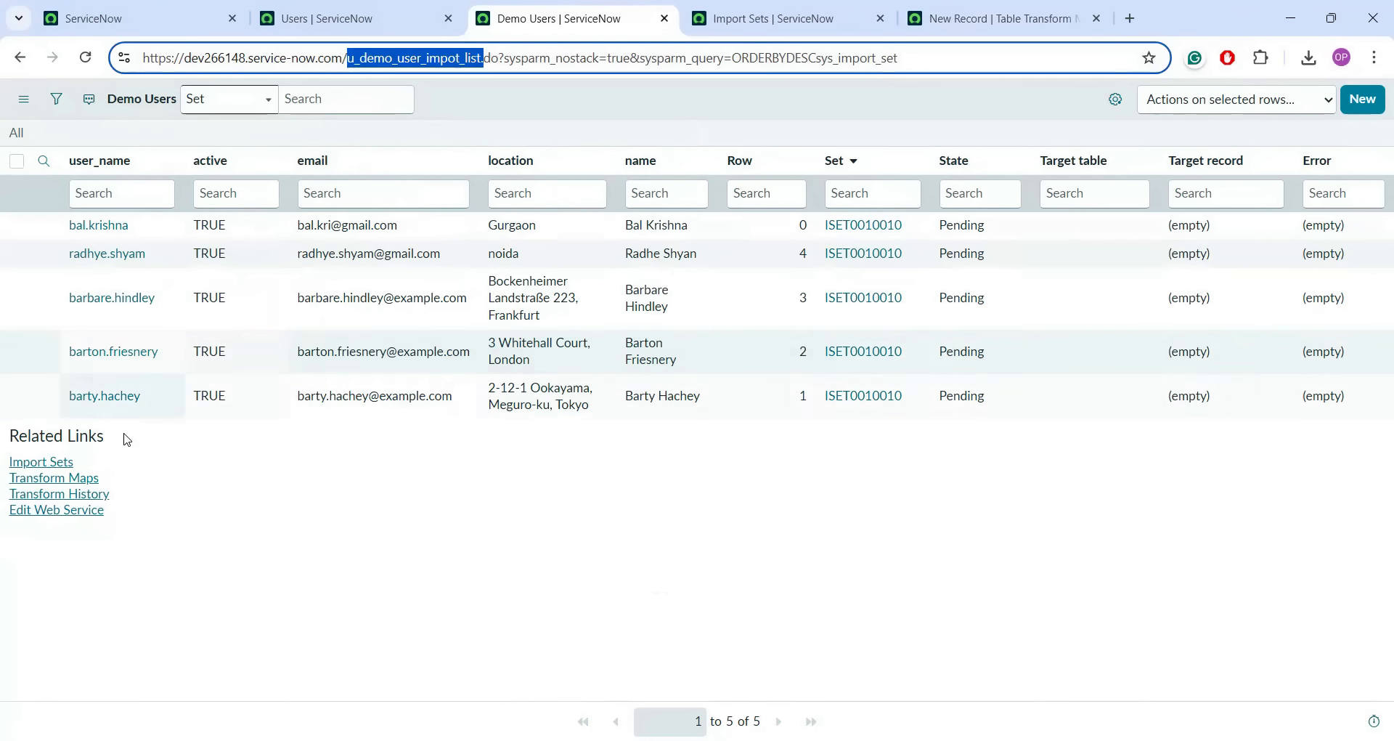
click(82, 480)
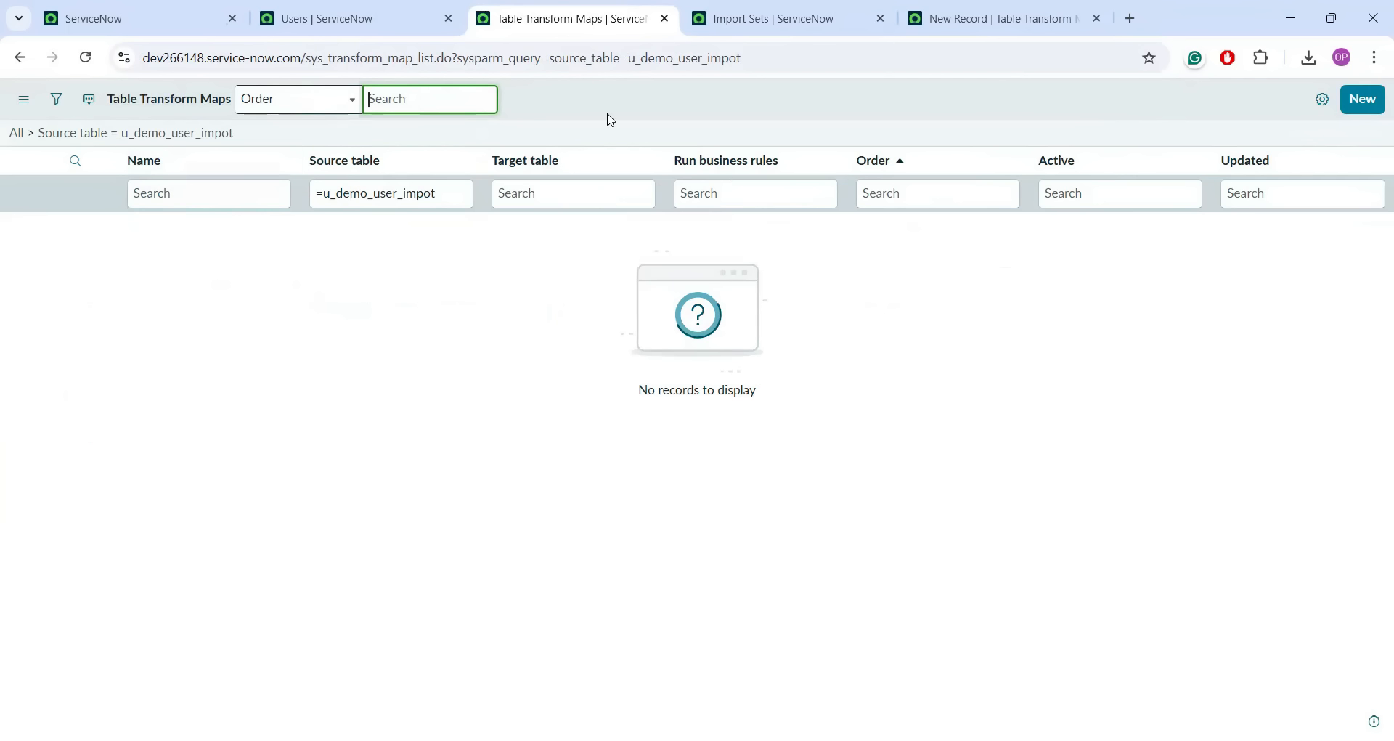
click(1354, 111)
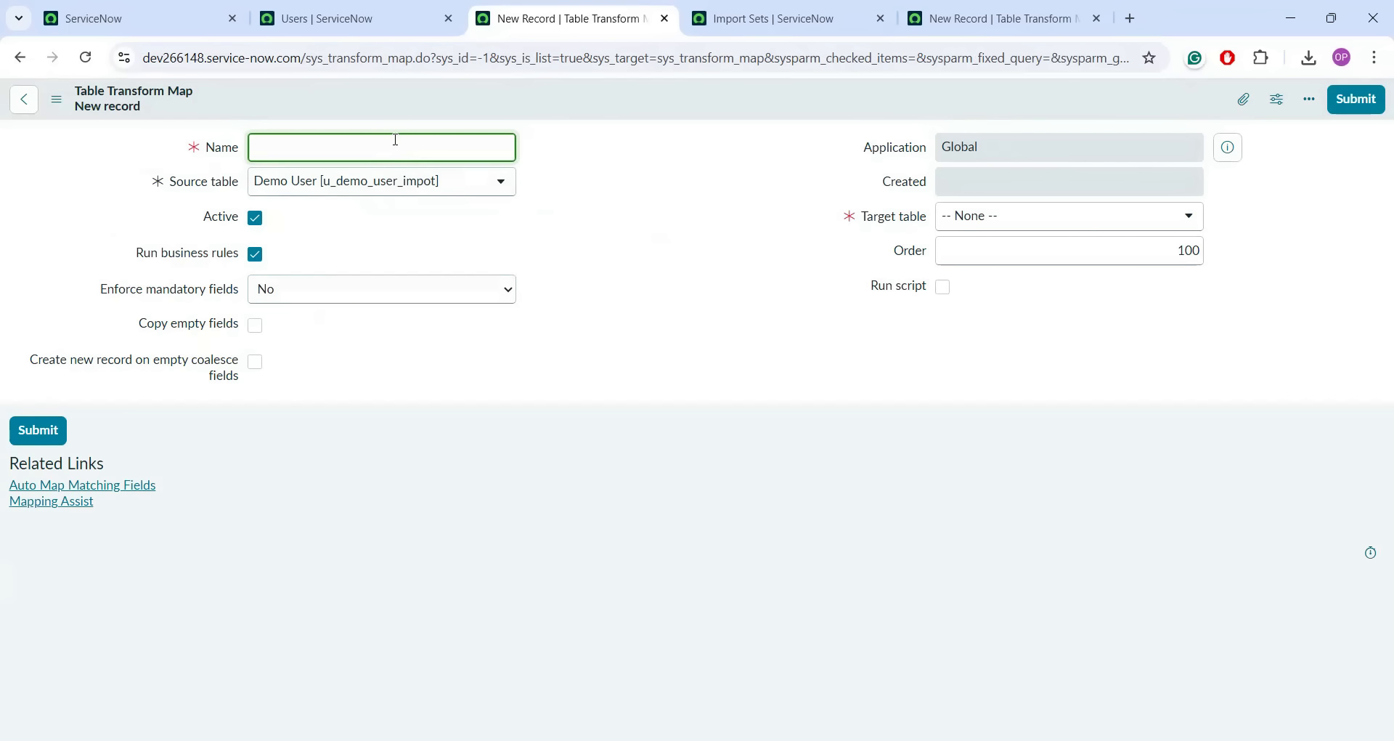
- Name the transform map Demo User TMap and set its target table to User [sys_user]
text(Demo User TMap)
click(576, 205)
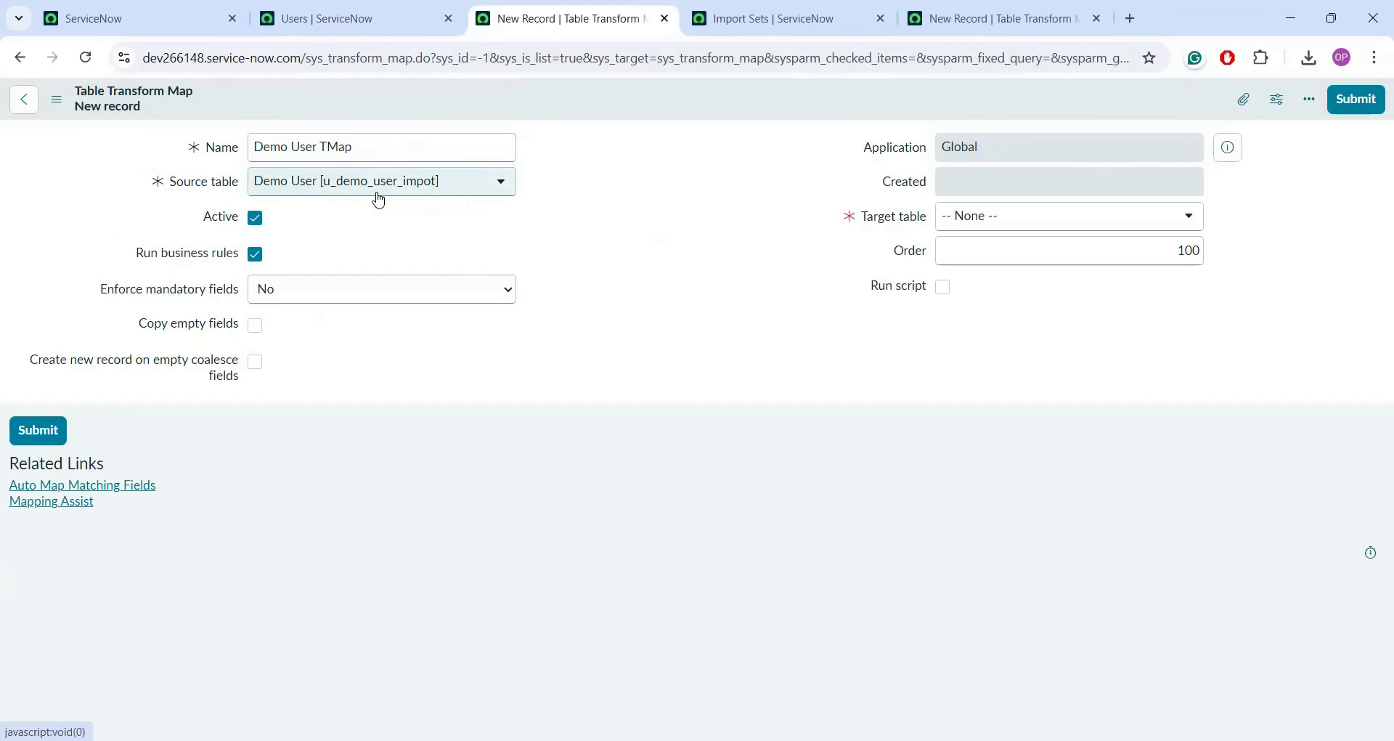
click(1019, 223)
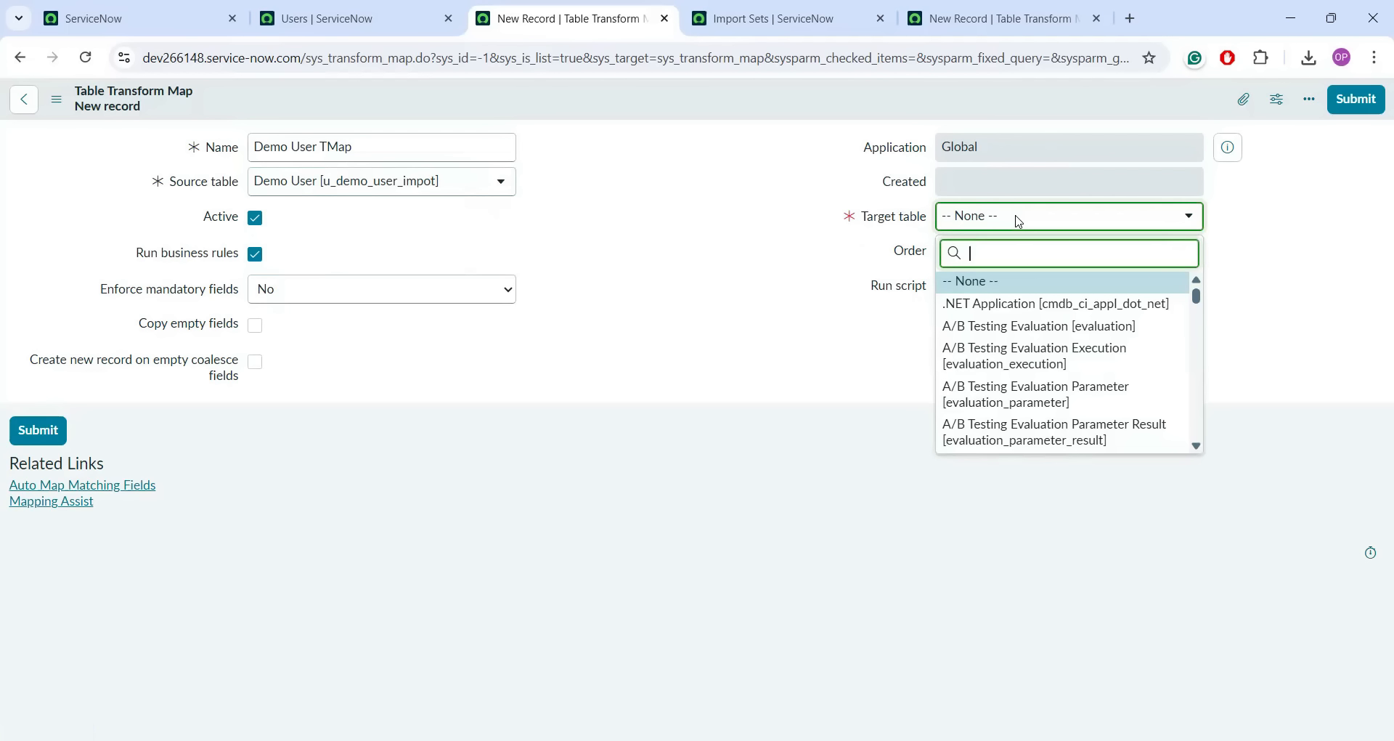
text(sys_user)
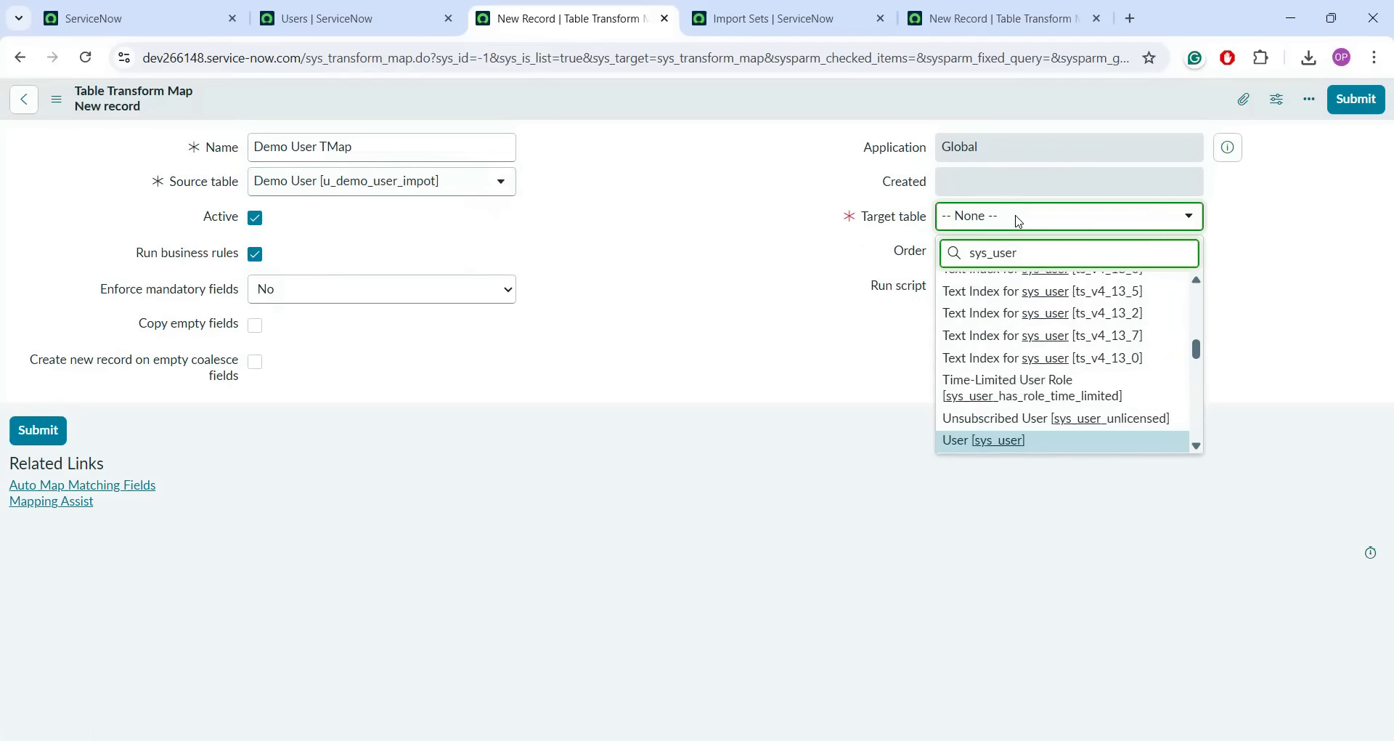
key(Return)
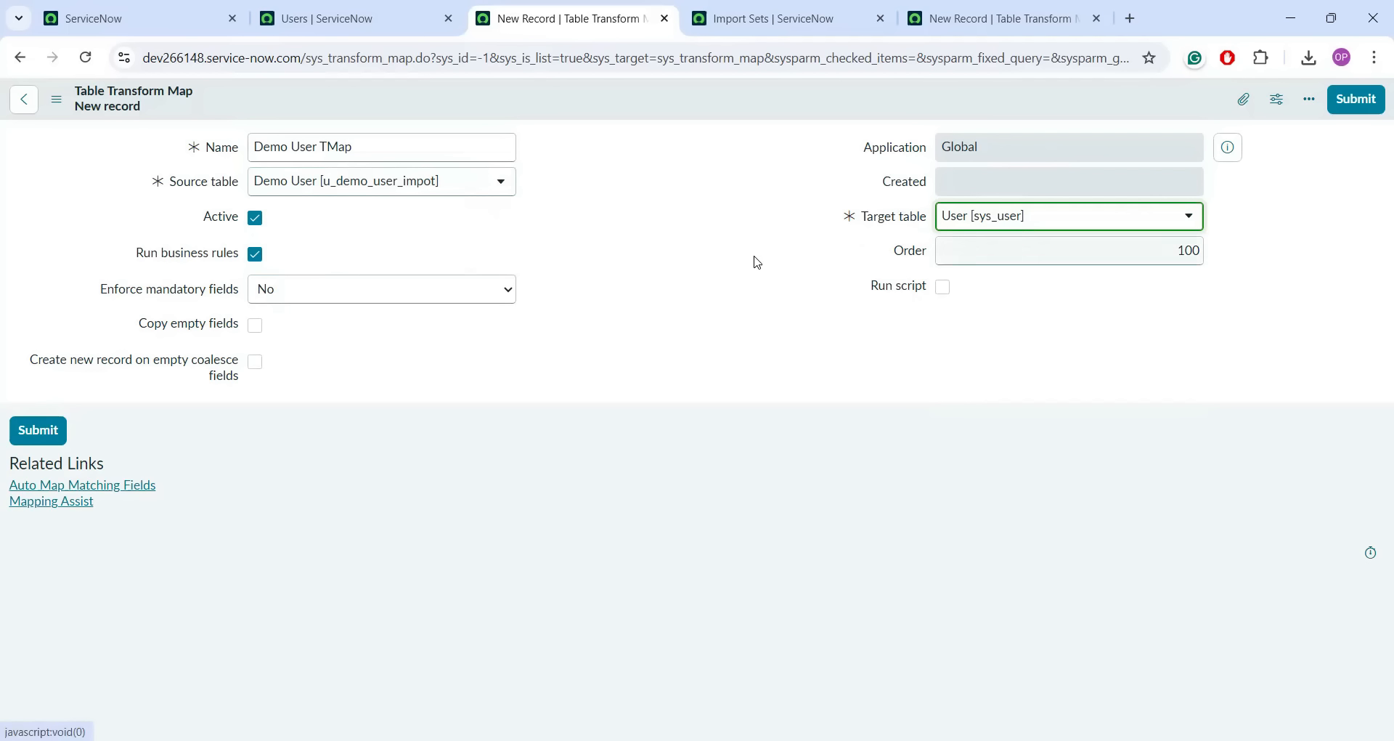
click(738, 267)
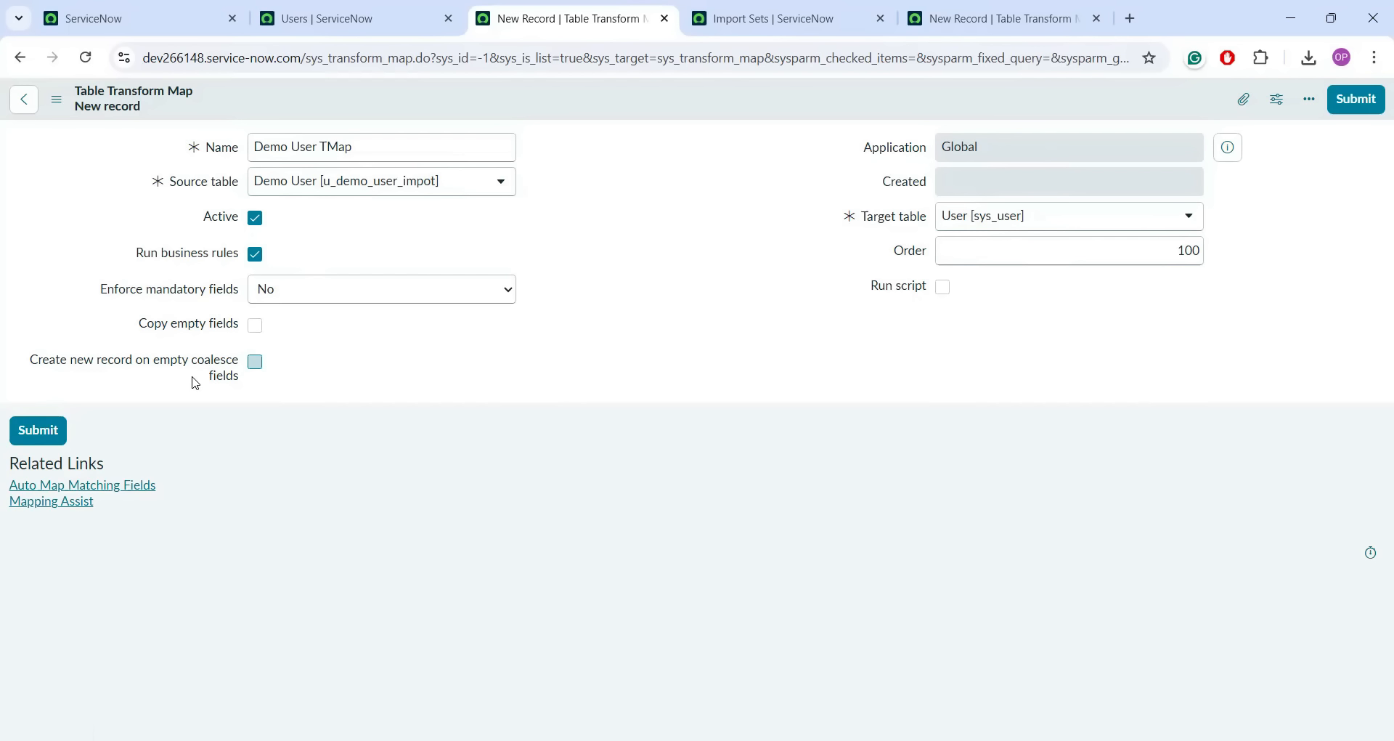
- Save the transform map, staying on its record, and look over its field maps and related links
right_click(594, 103)
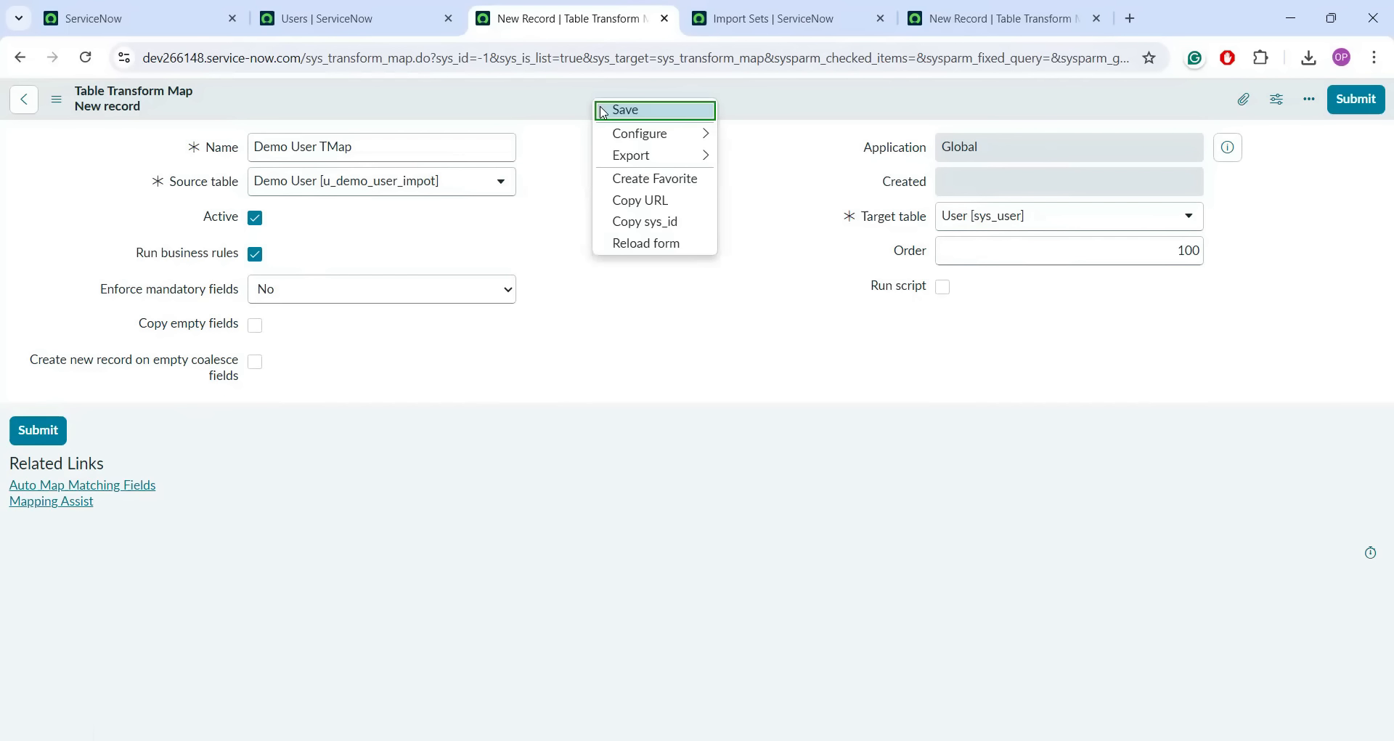
click(603, 112)
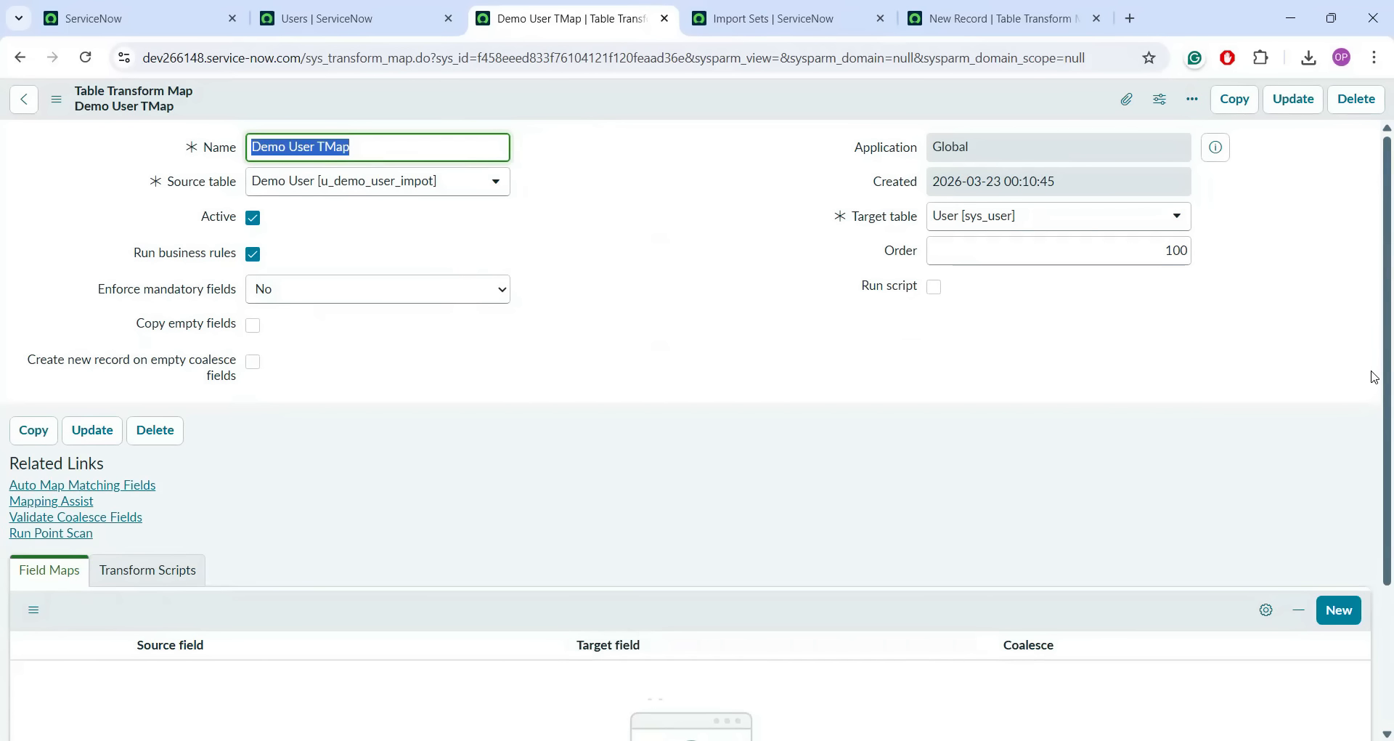
scroll(1375, 430, down, 2)
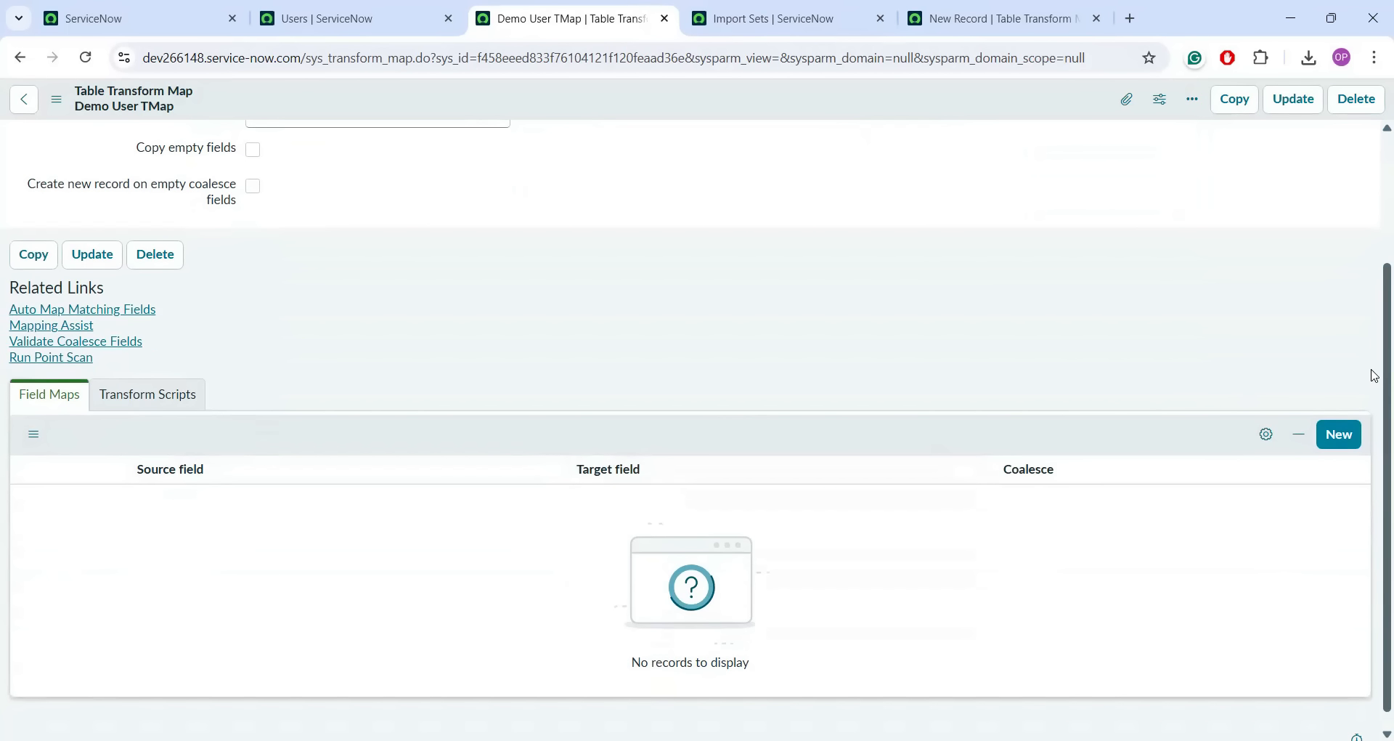
scroll(1375, 375, up, 1)
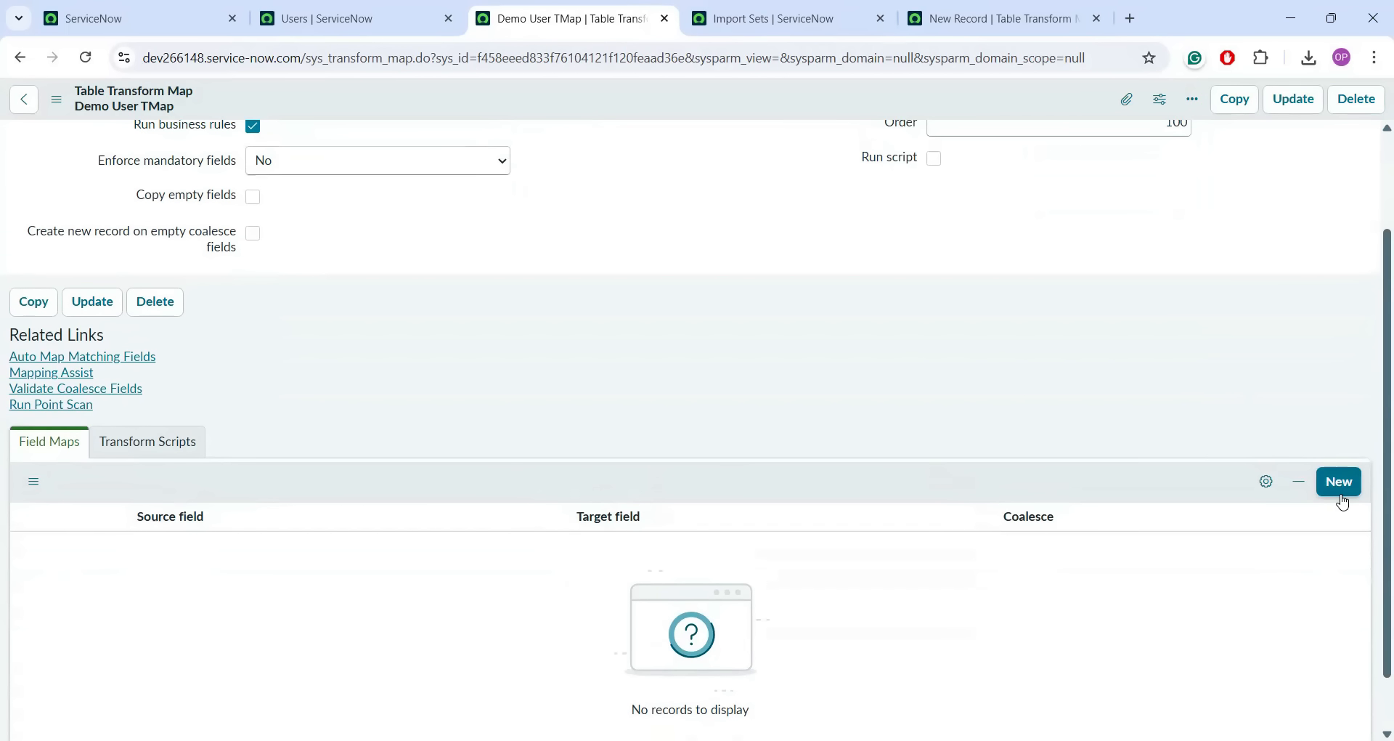
scroll(1375, 407, up, 2)
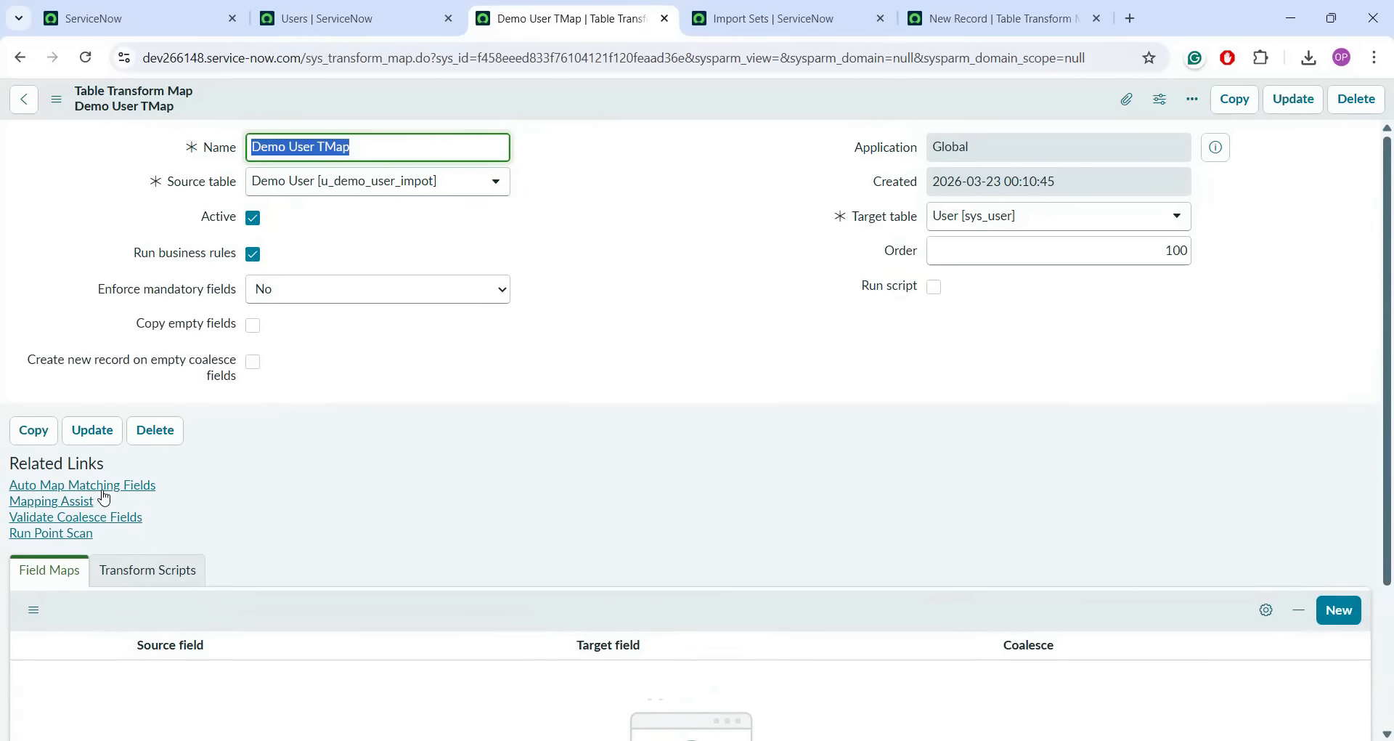
- Auto-map the matching fields of the Demo User TMap and review the resulting source-to-target field pairs
click(126, 488)
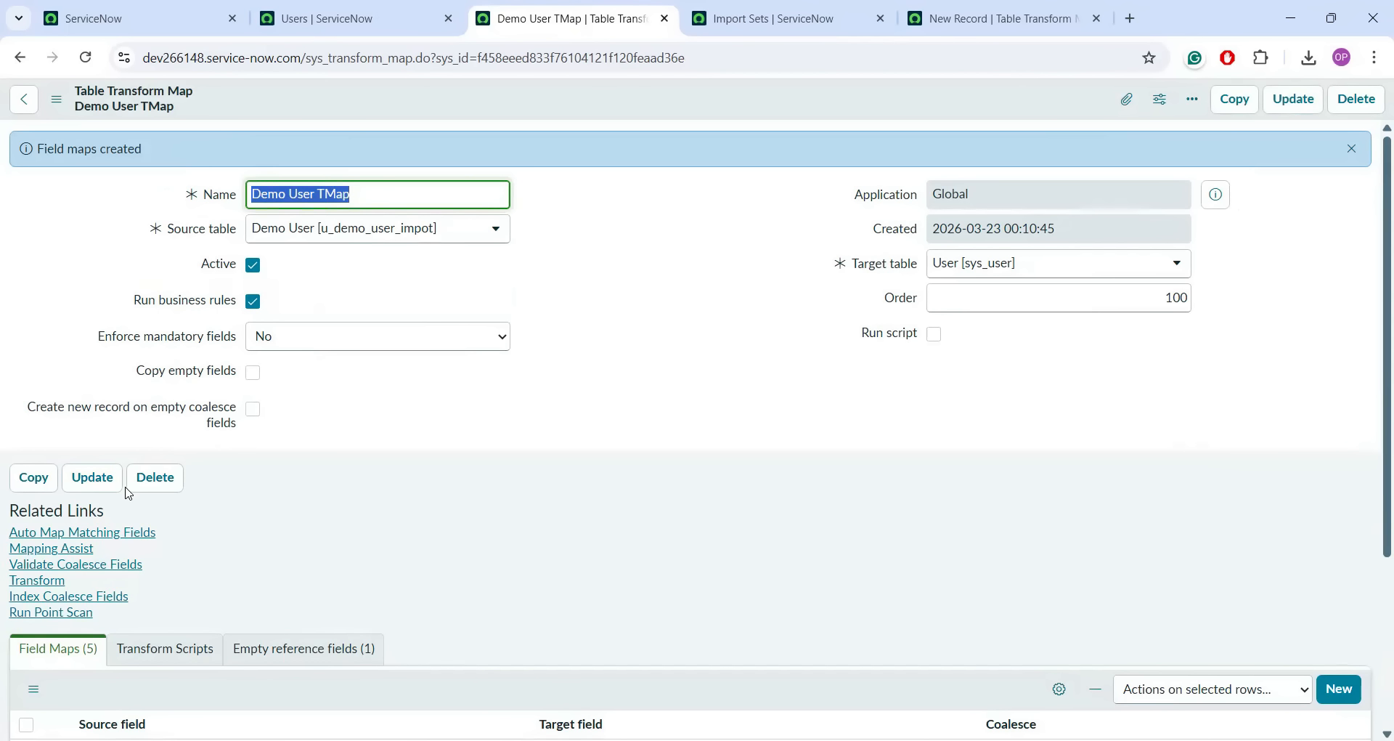
click(724, 364)
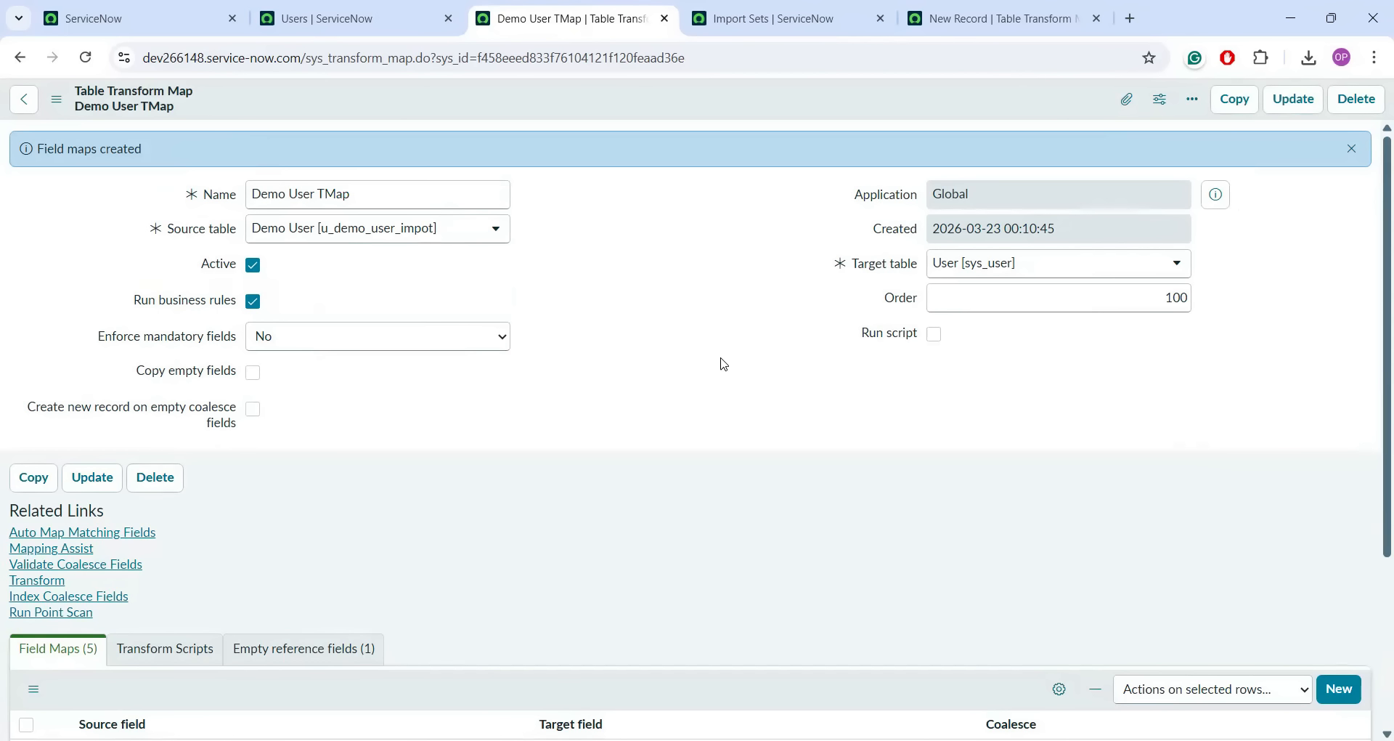
scroll(1375, 320, down, 1)
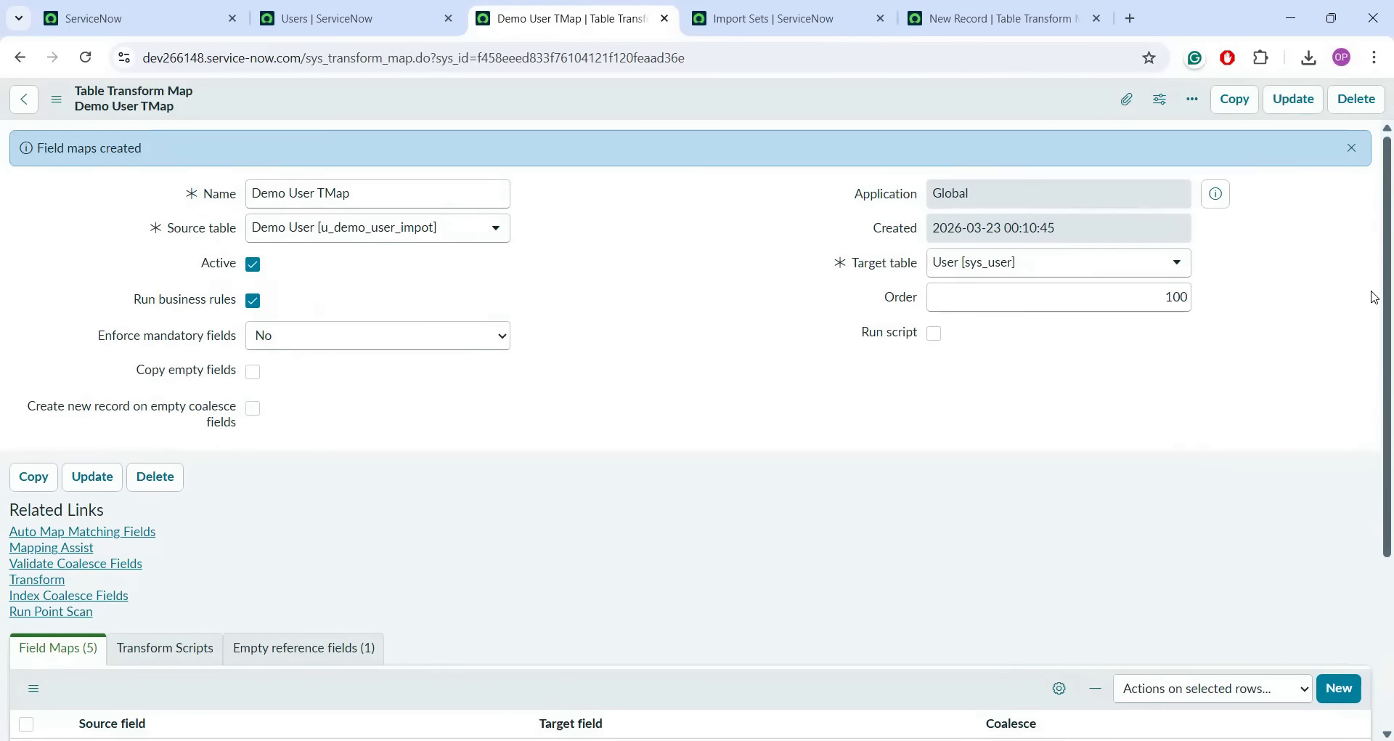
scroll(1373, 393, down, 3)
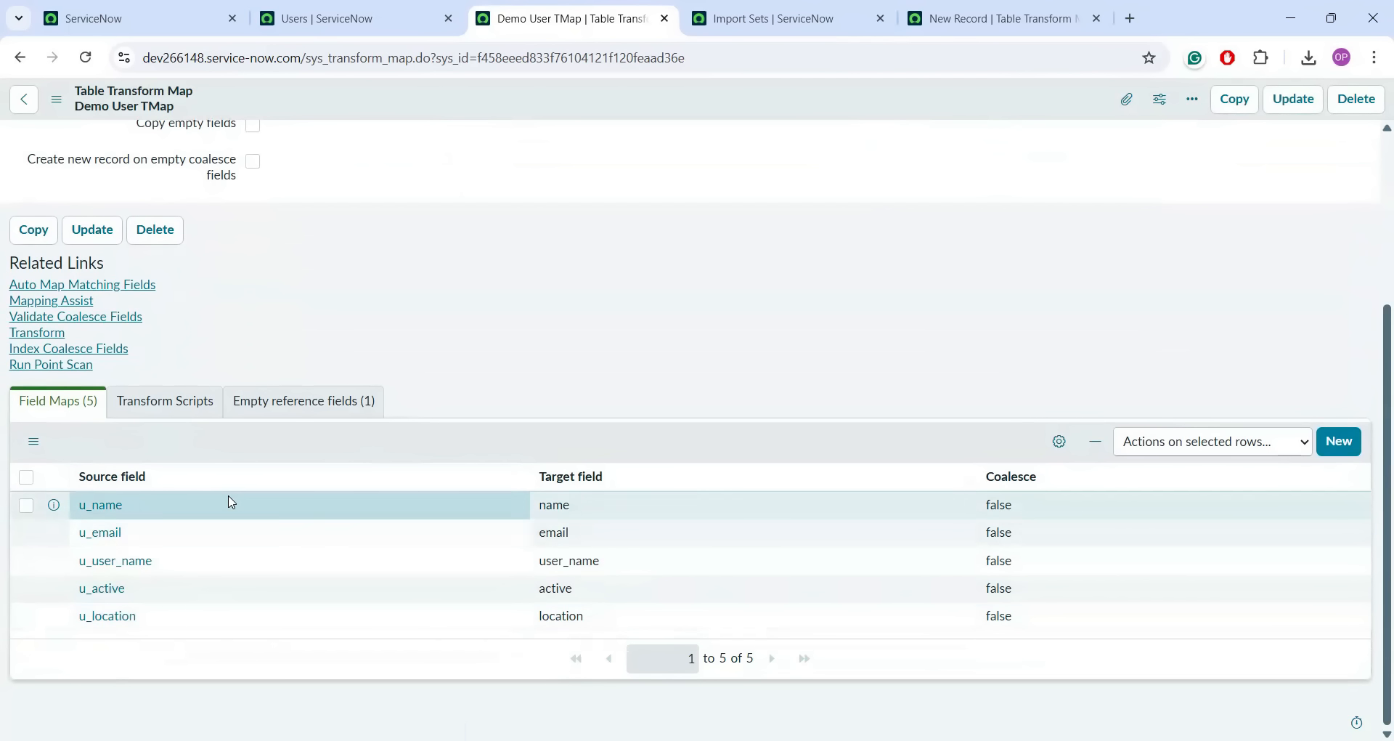
double_click(554, 504)
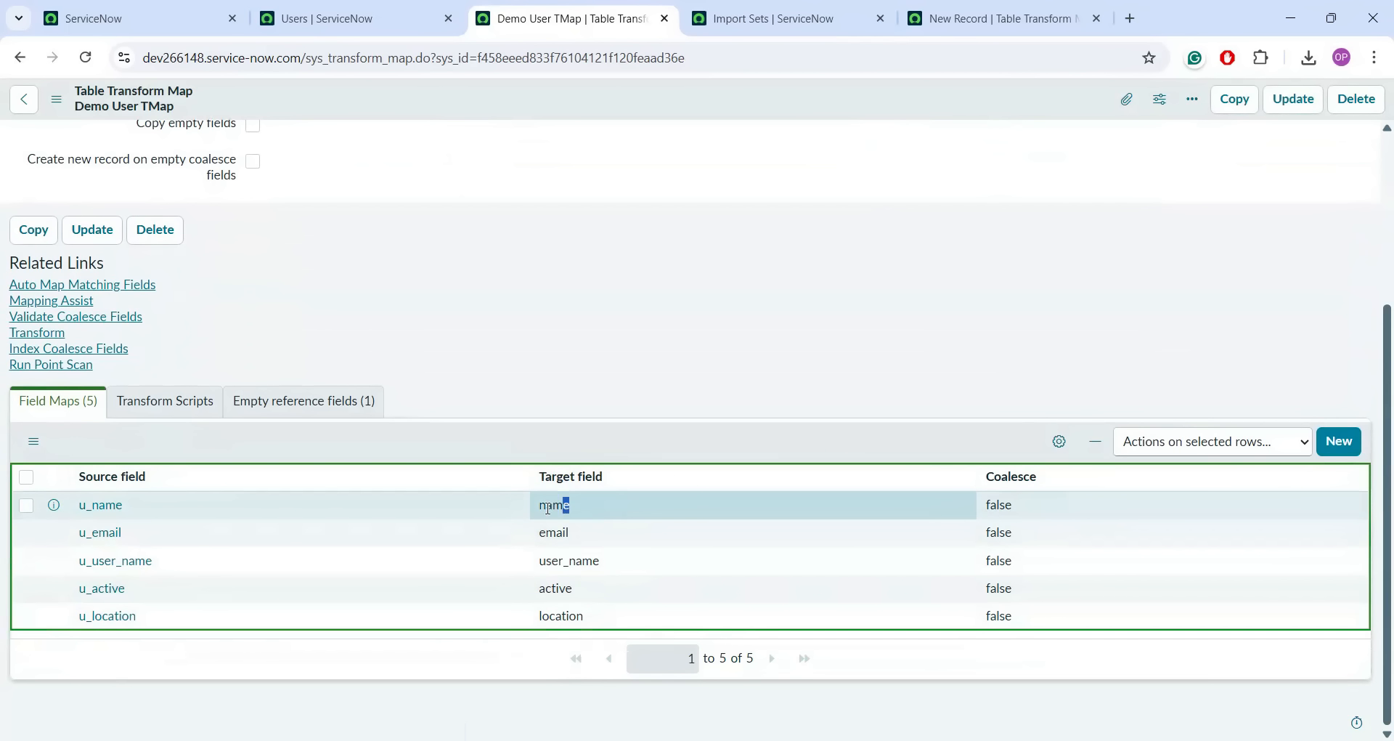
drag(268, 563, 350, 547)
double_click(555, 560)
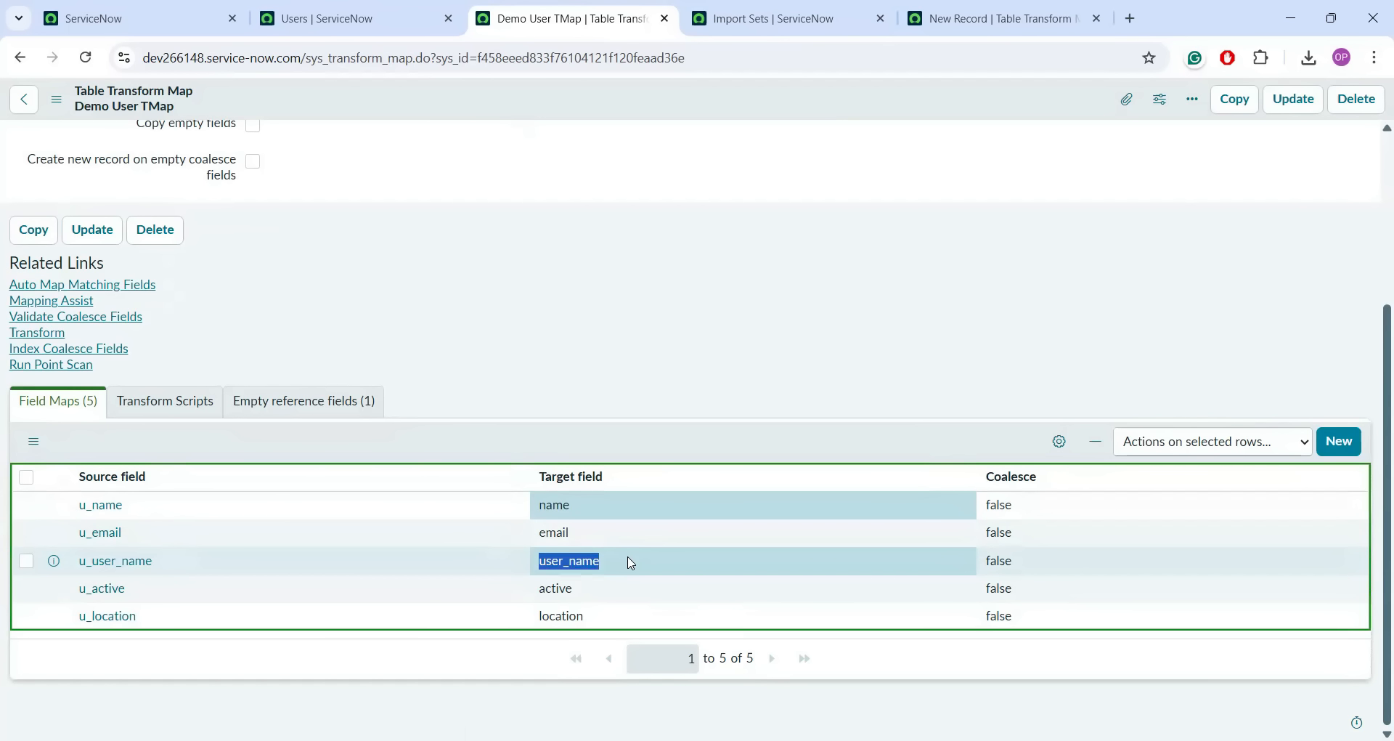
click(631, 563)
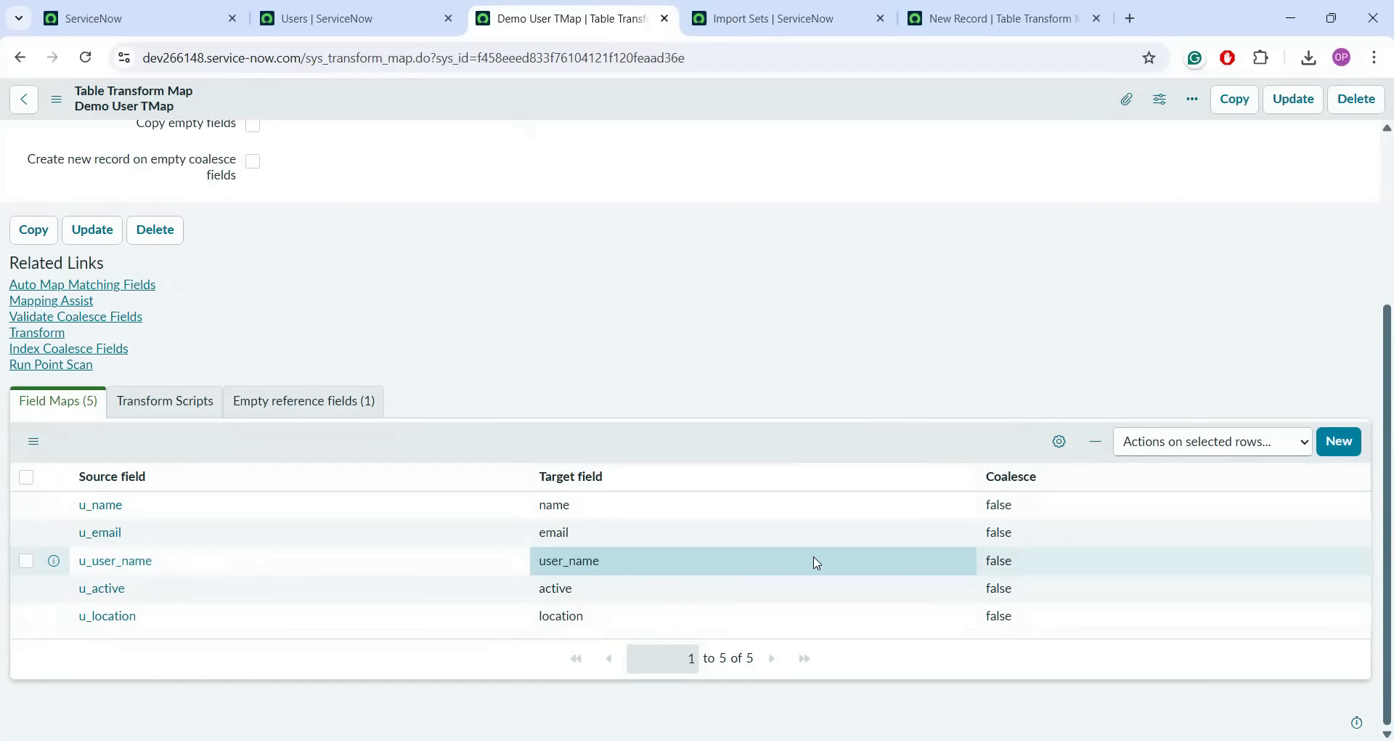
- Set Coalesce to true on the field map from u_user_name to user_name
click(1017, 565)
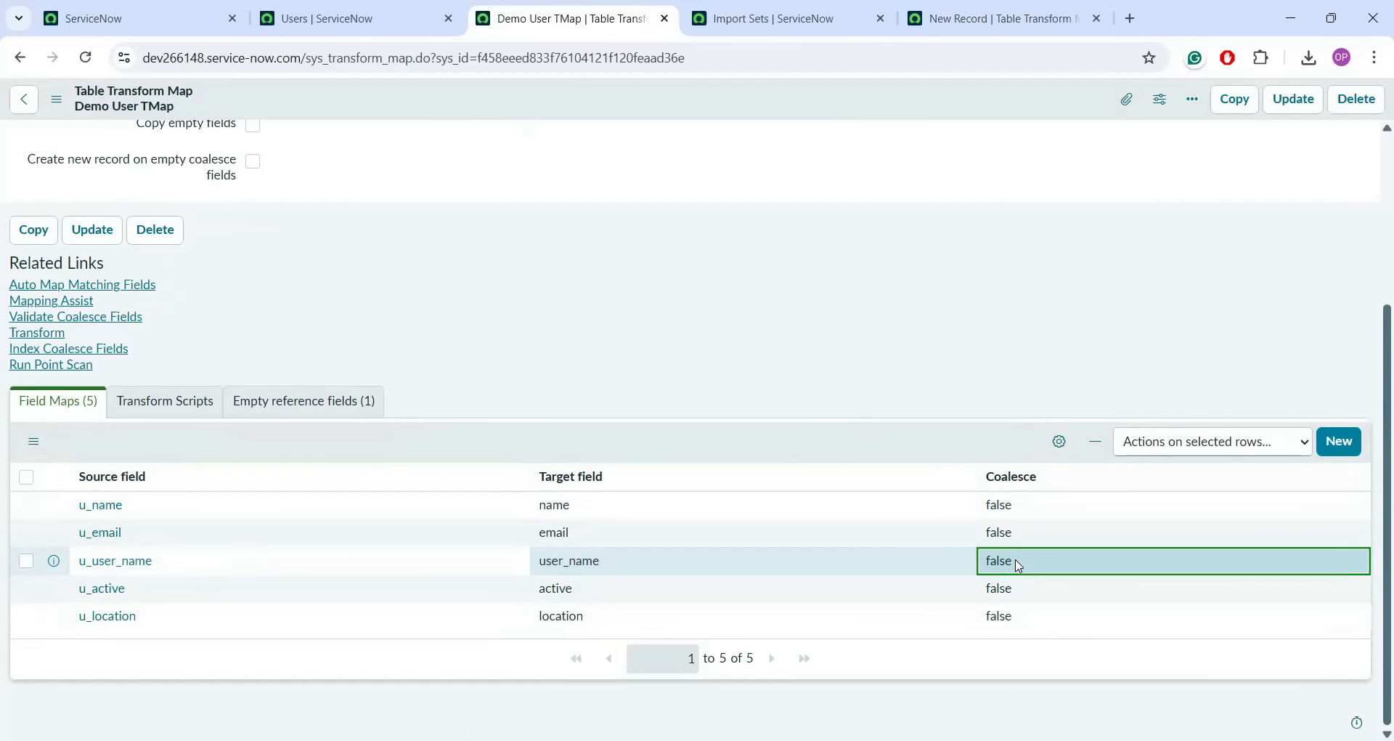
click(1019, 565)
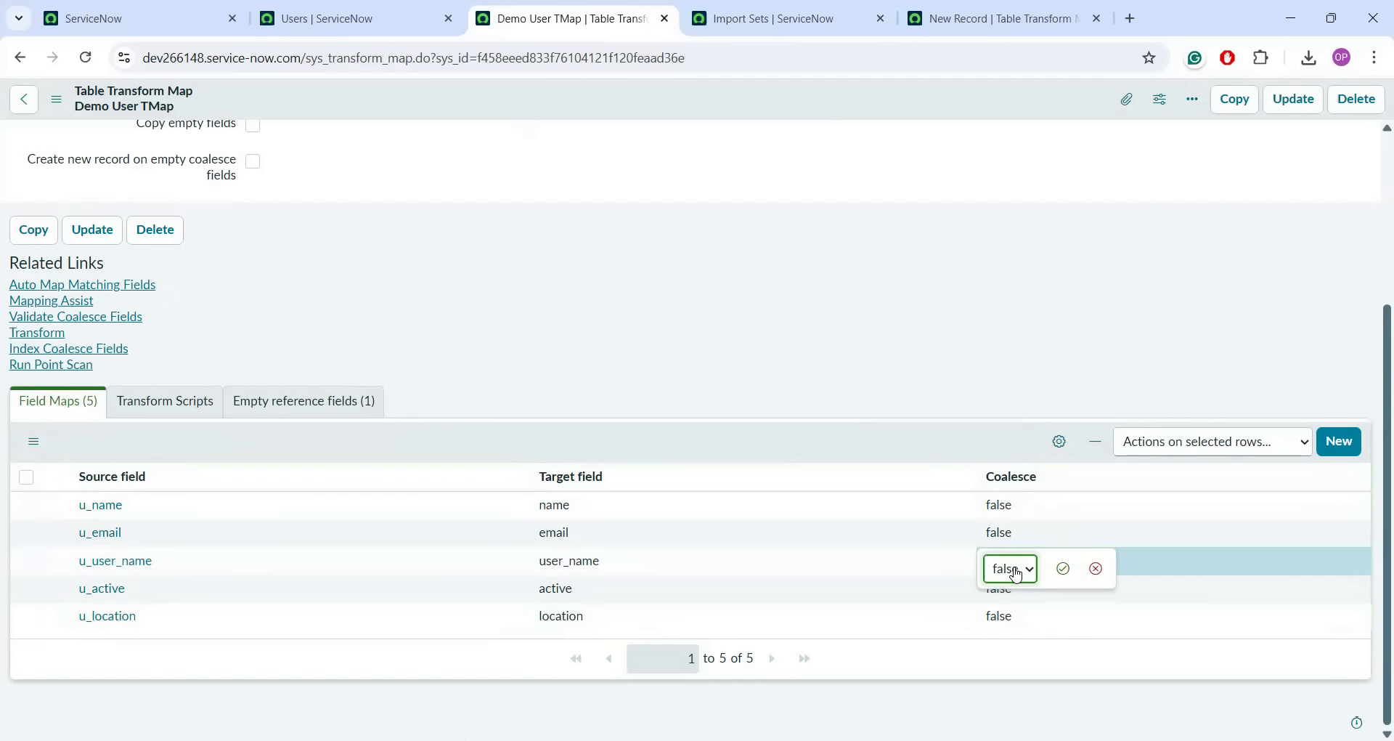
click(1017, 574)
click(1015, 597)
click(1064, 569)
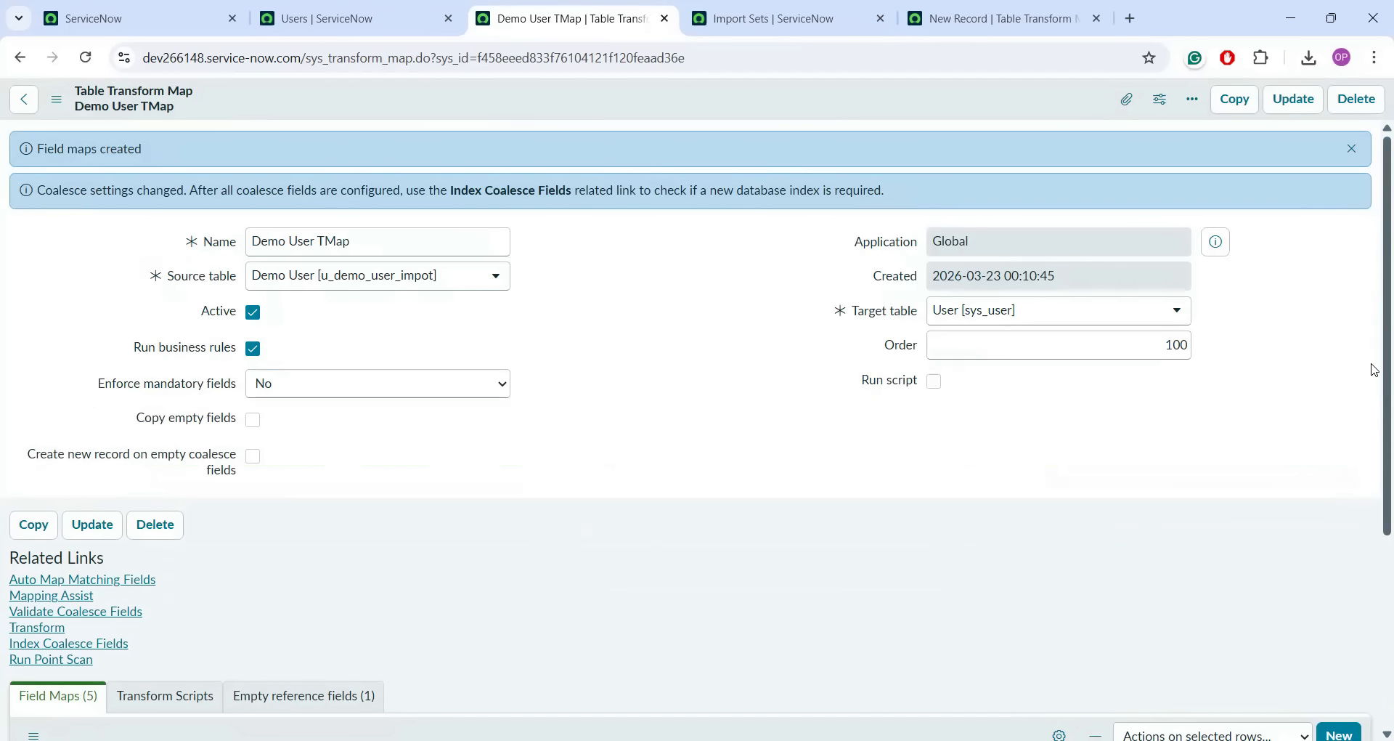
scroll(1375, 404, down, 1)
scroll(1375, 404, down, 4)
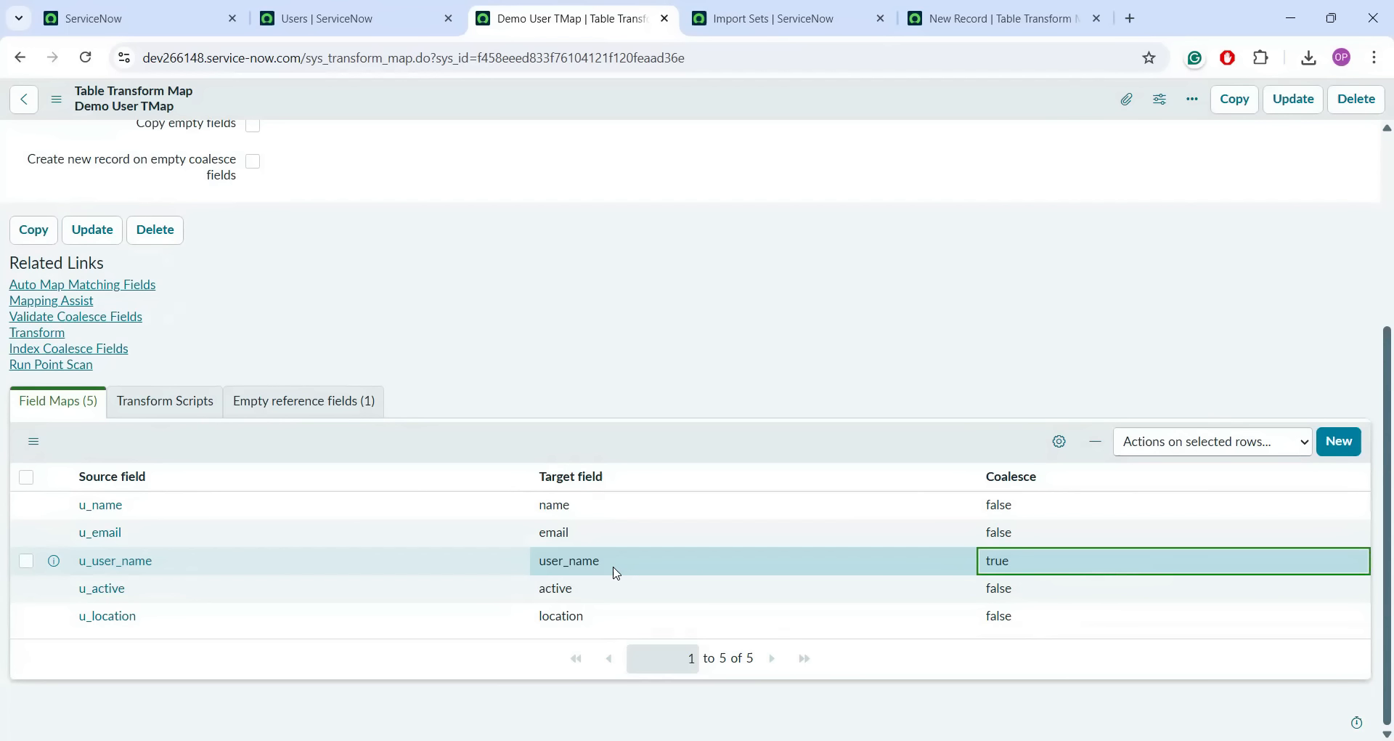
- Compare the user_name target field with the User ID column of the Users list and review the map's empty-field and empty-coalesce options
double_click(541, 567)
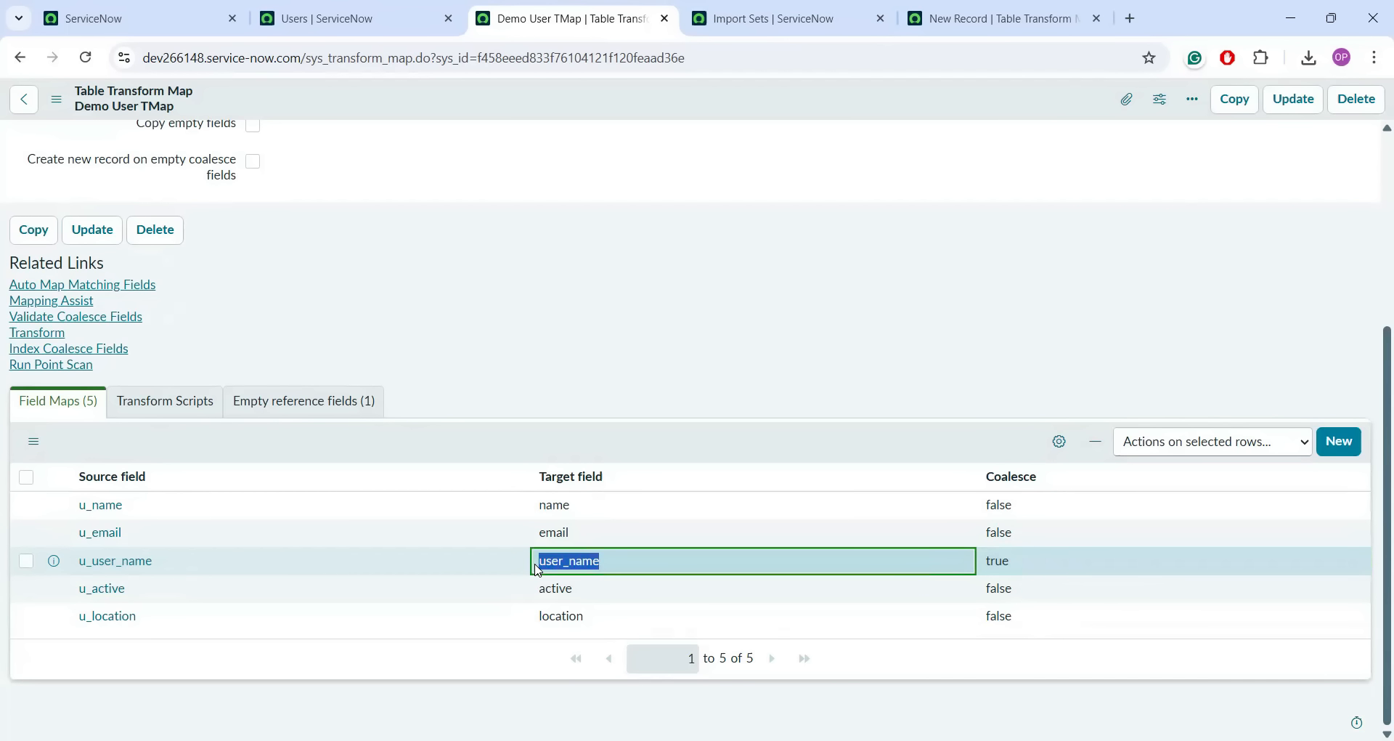
click(335, 19)
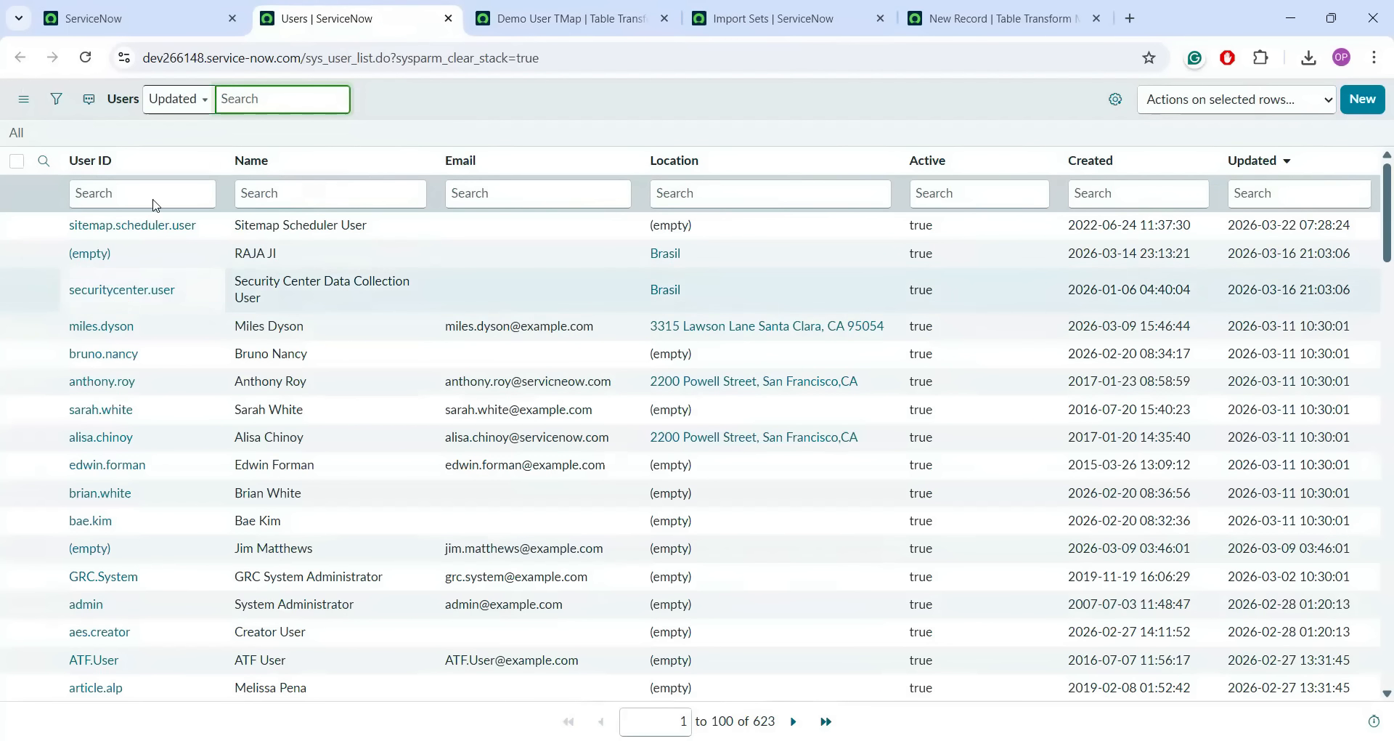
click(584, 35)
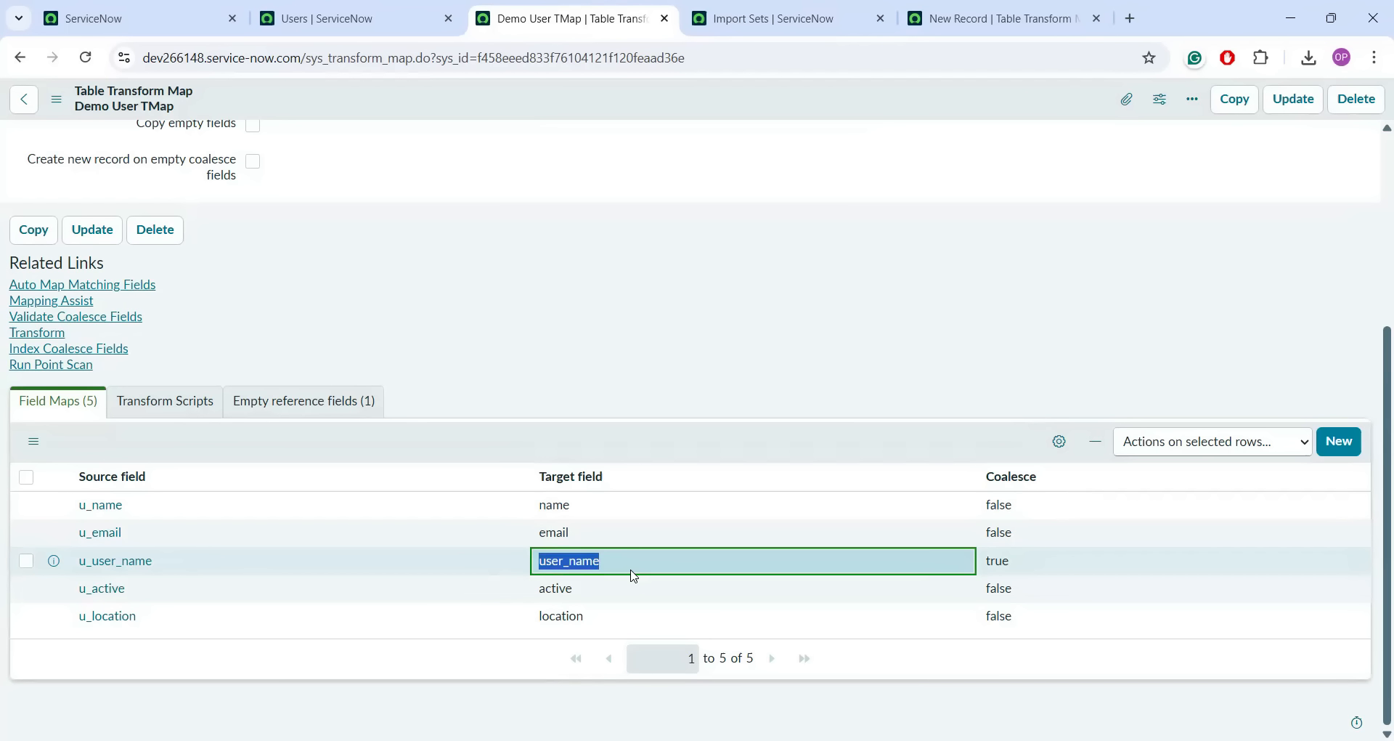
click(643, 339)
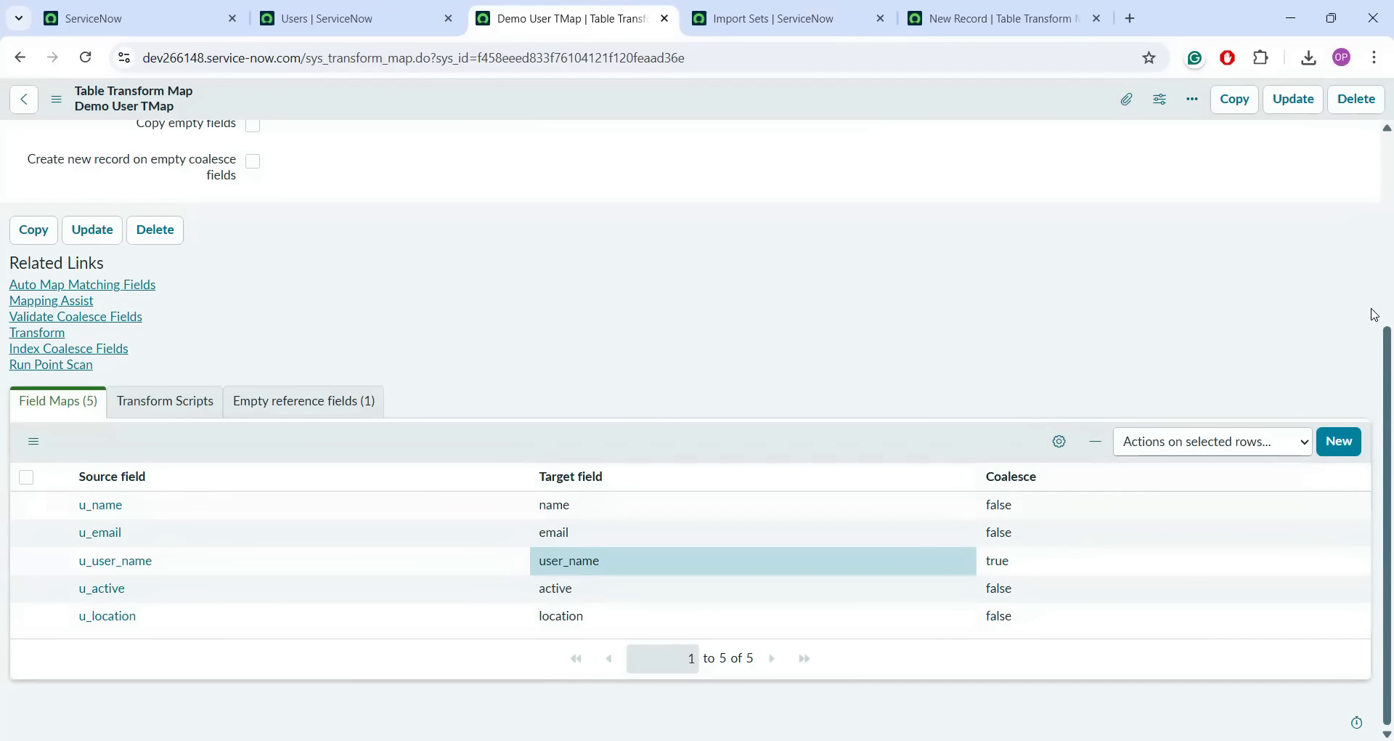
drag(1375, 380, 1377, 333)
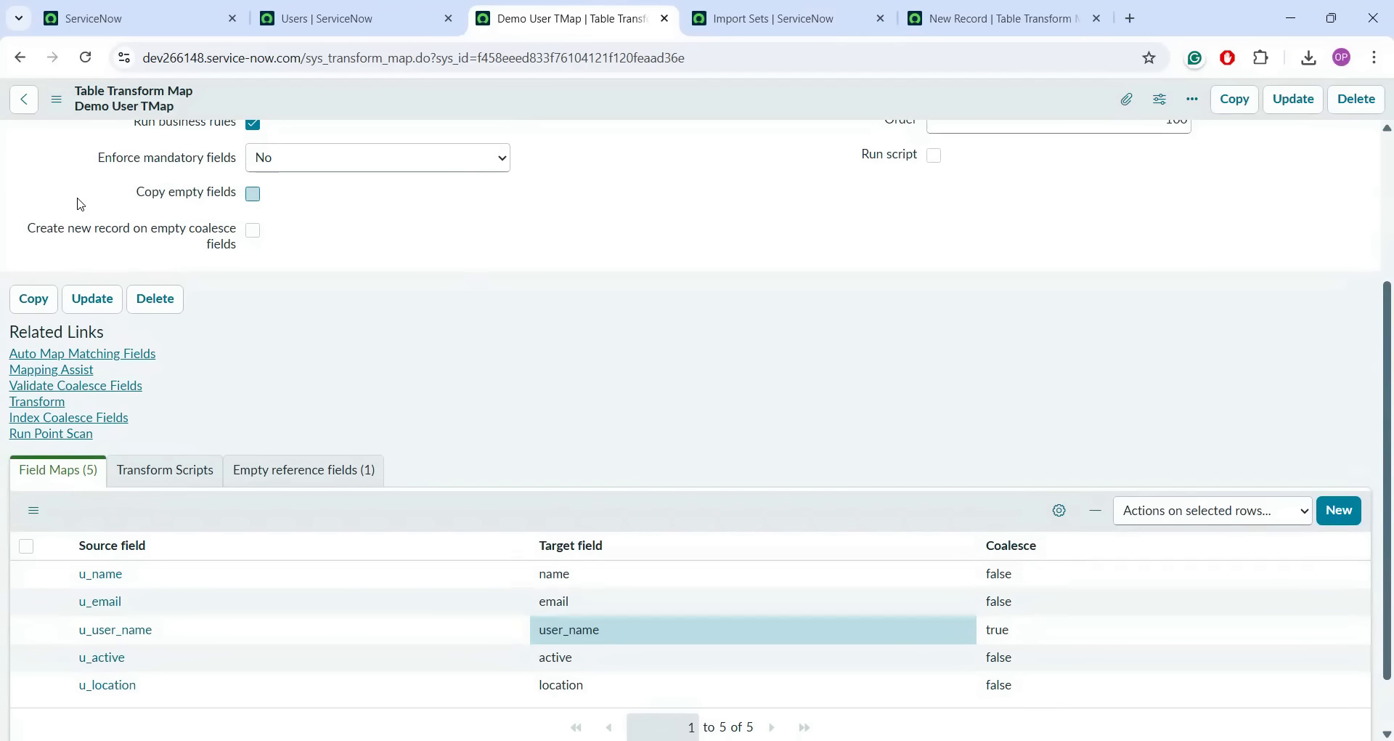
mouse_move(123, 239)
key(ctrl+shift+Tab)
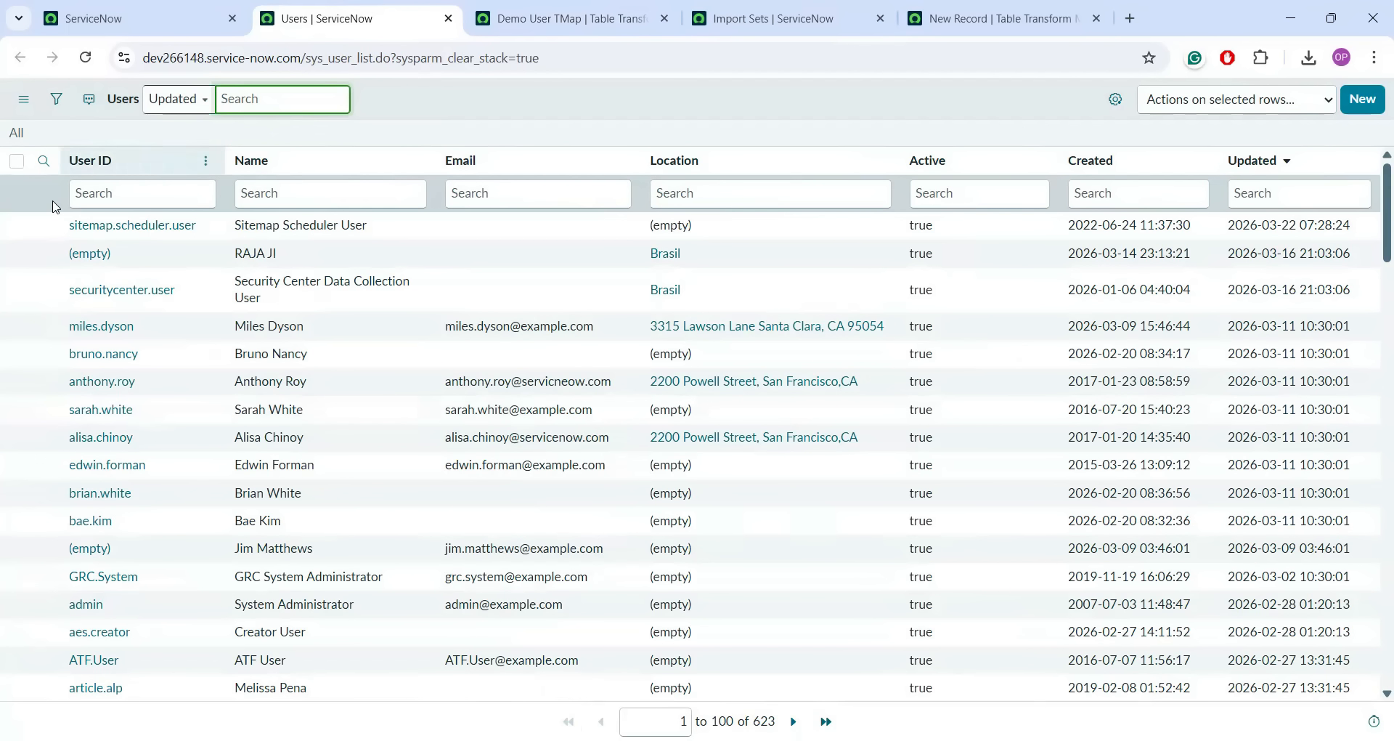
key(ctrl+Tab)
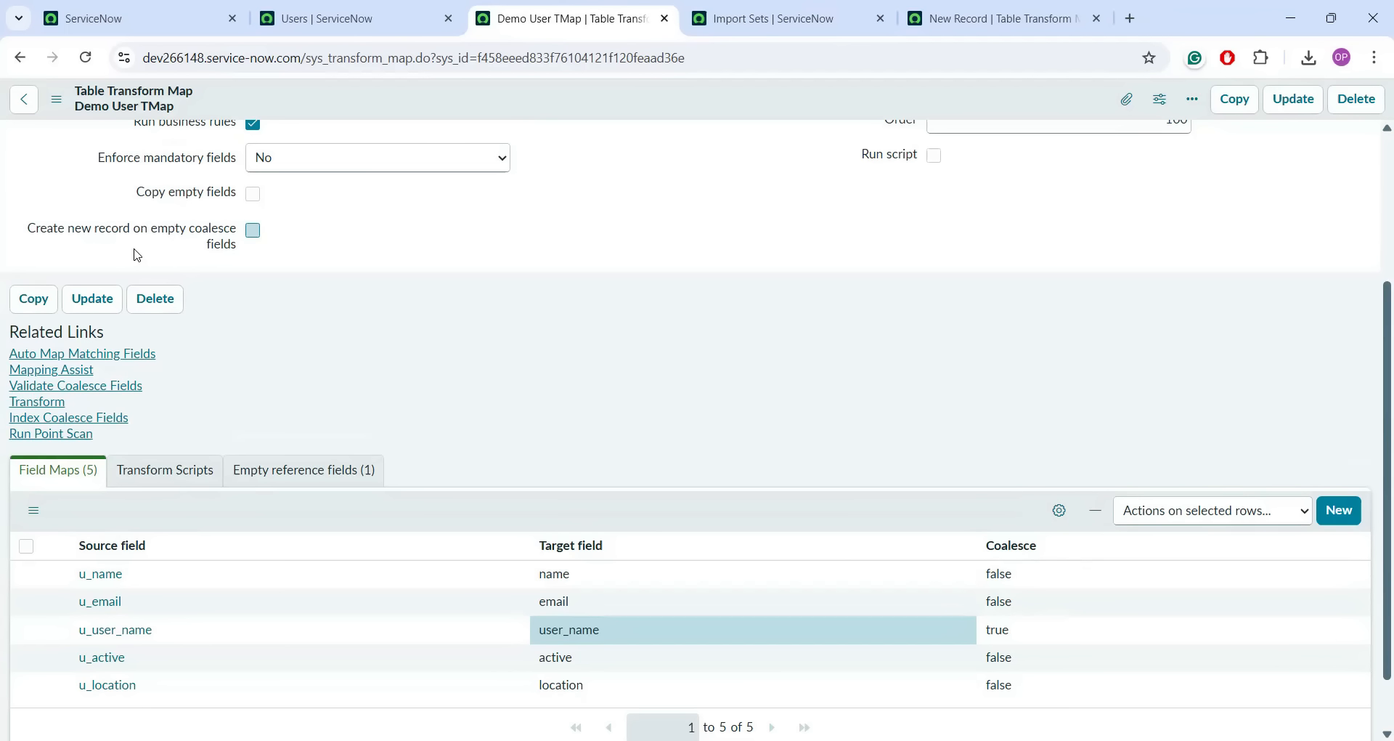
mouse_move(53, 232)
- Save the transform map and run the transform on the u_demo_user_impot import set with Demo User TMap selected
right_click(725, 102)
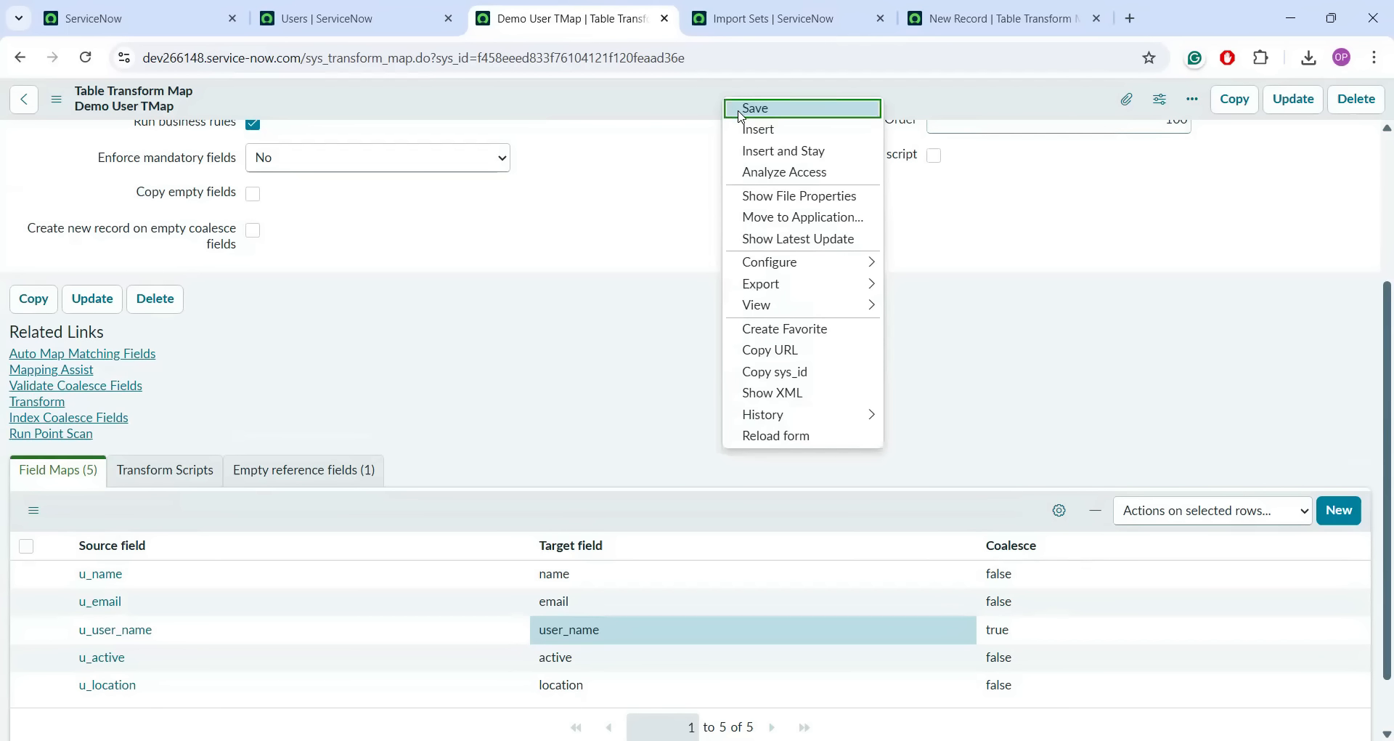
click(741, 110)
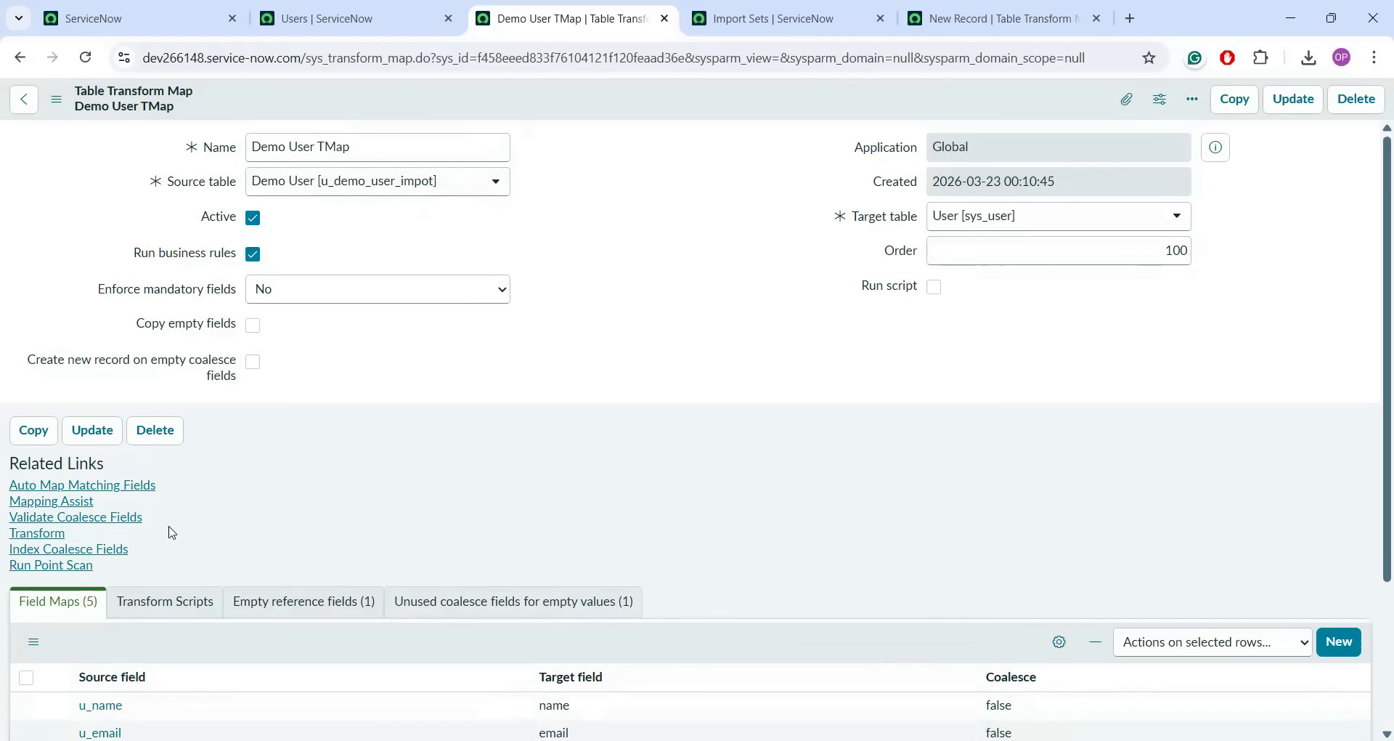
click(41, 534)
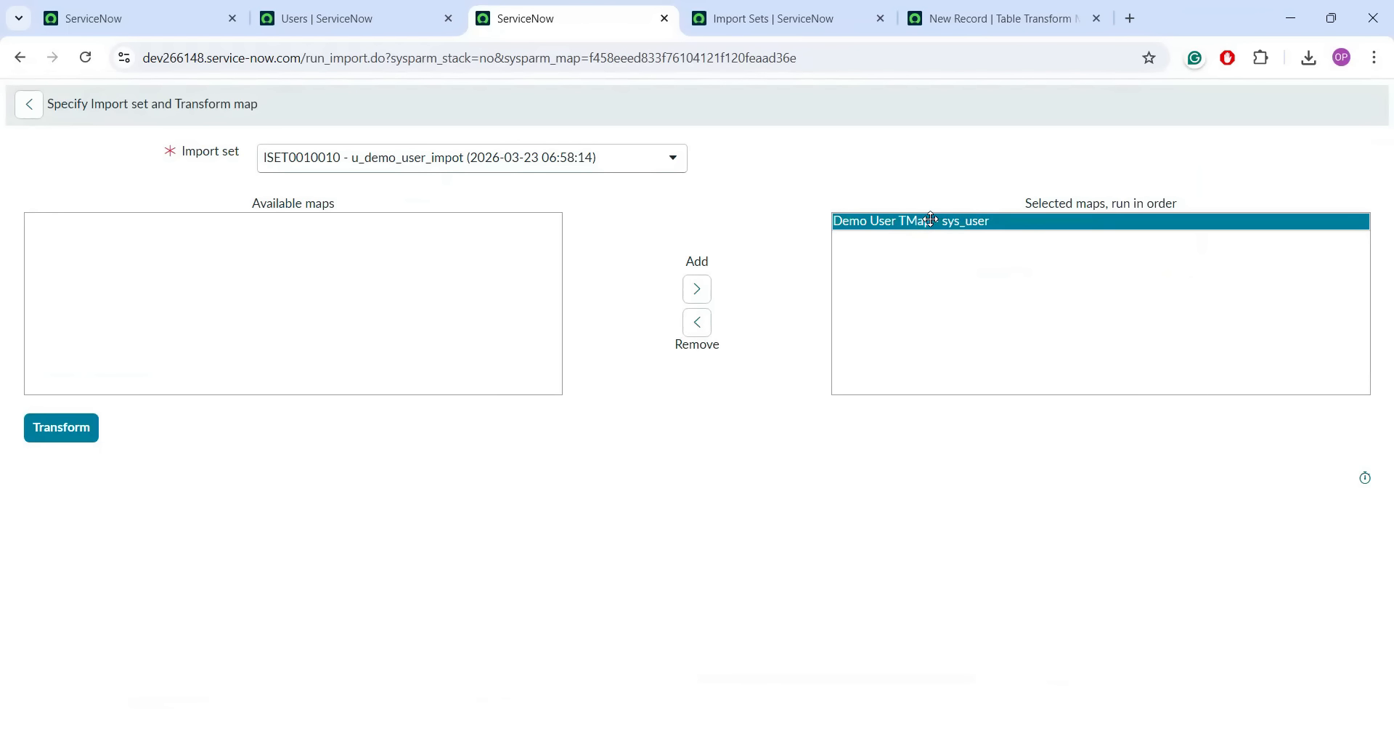
click(58, 438)
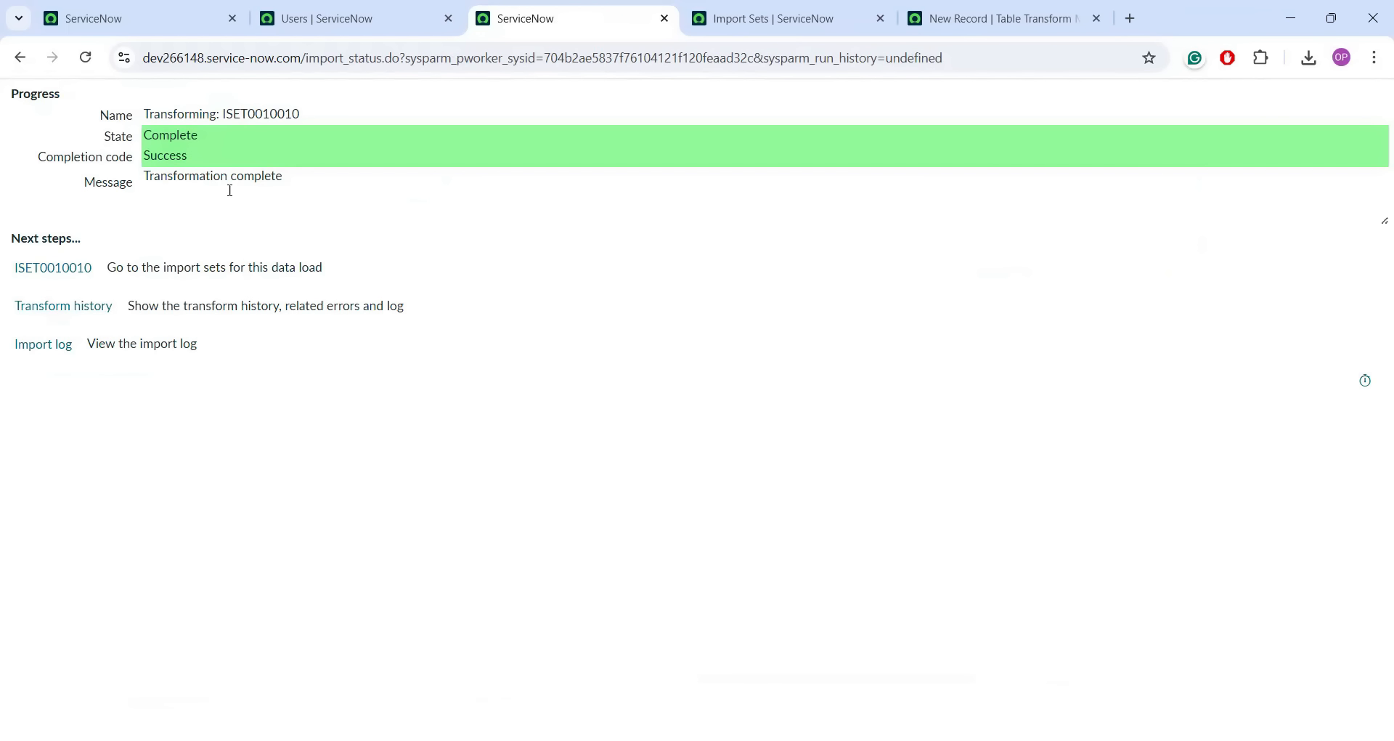
- Refresh the Import Sets list filtered on u_demo_user_impot and open the import set that was transformed
double_click(273, 114)
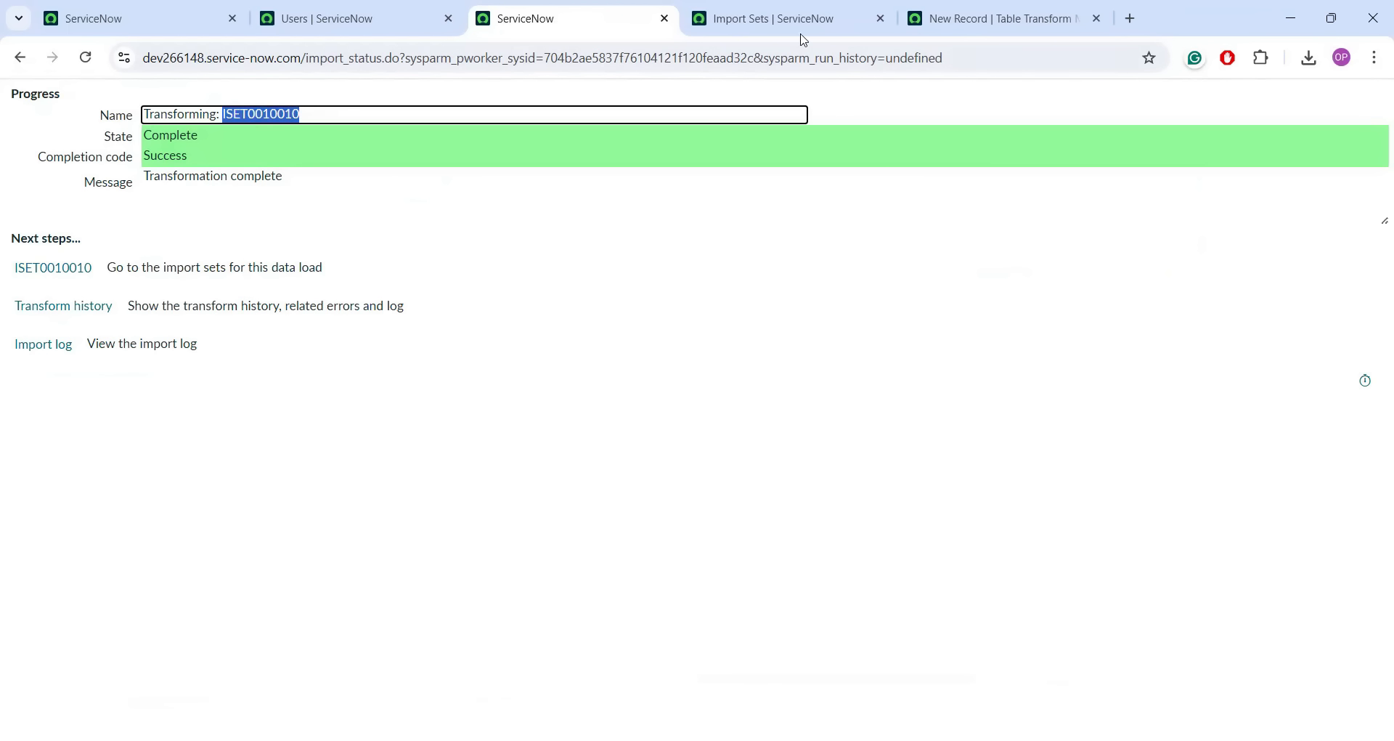
click(819, 16)
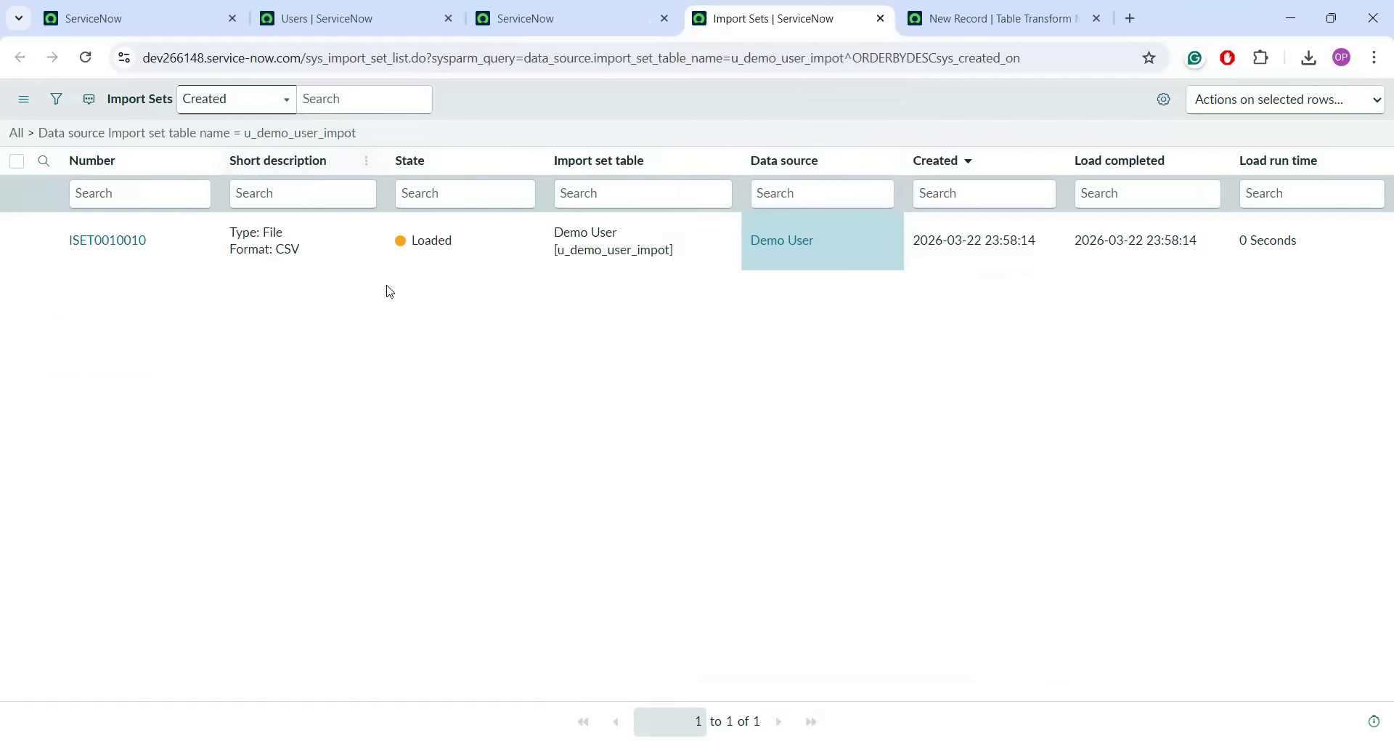
click(343, 138)
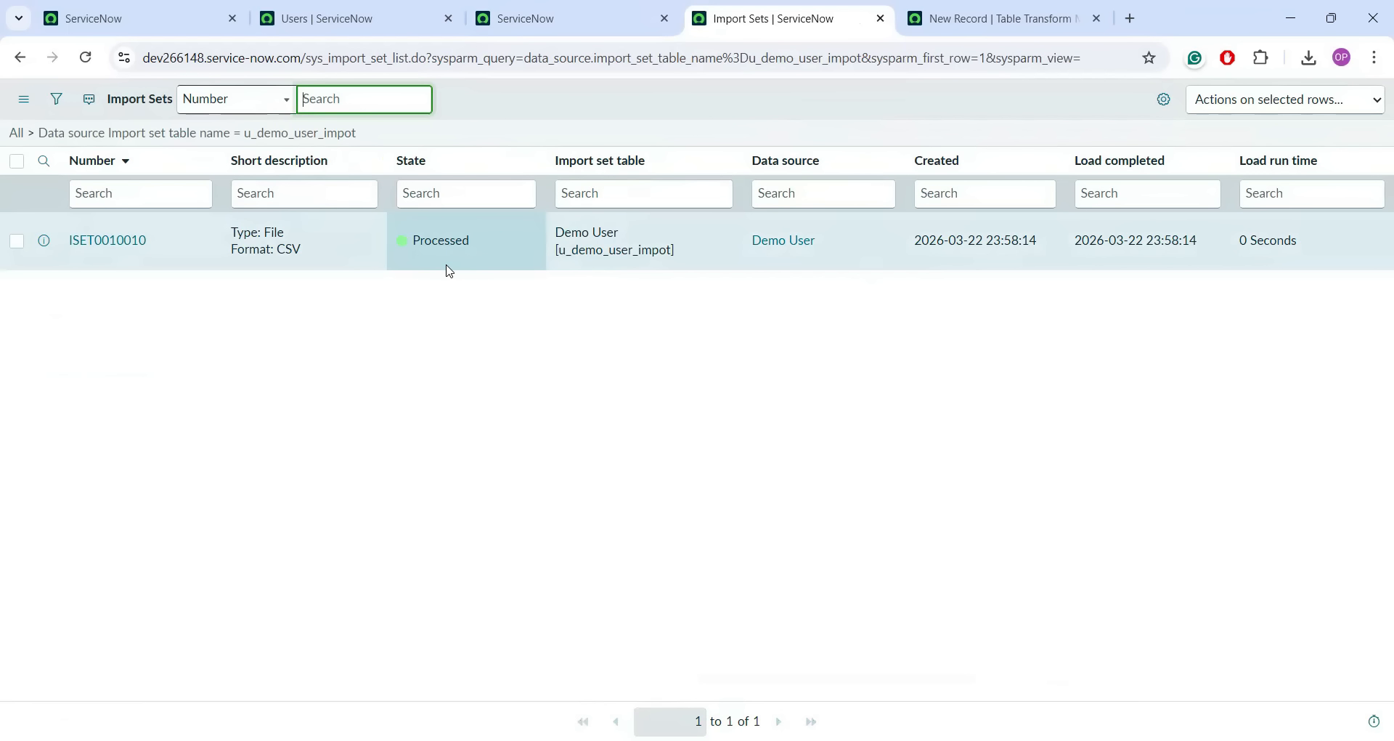
click(87, 246)
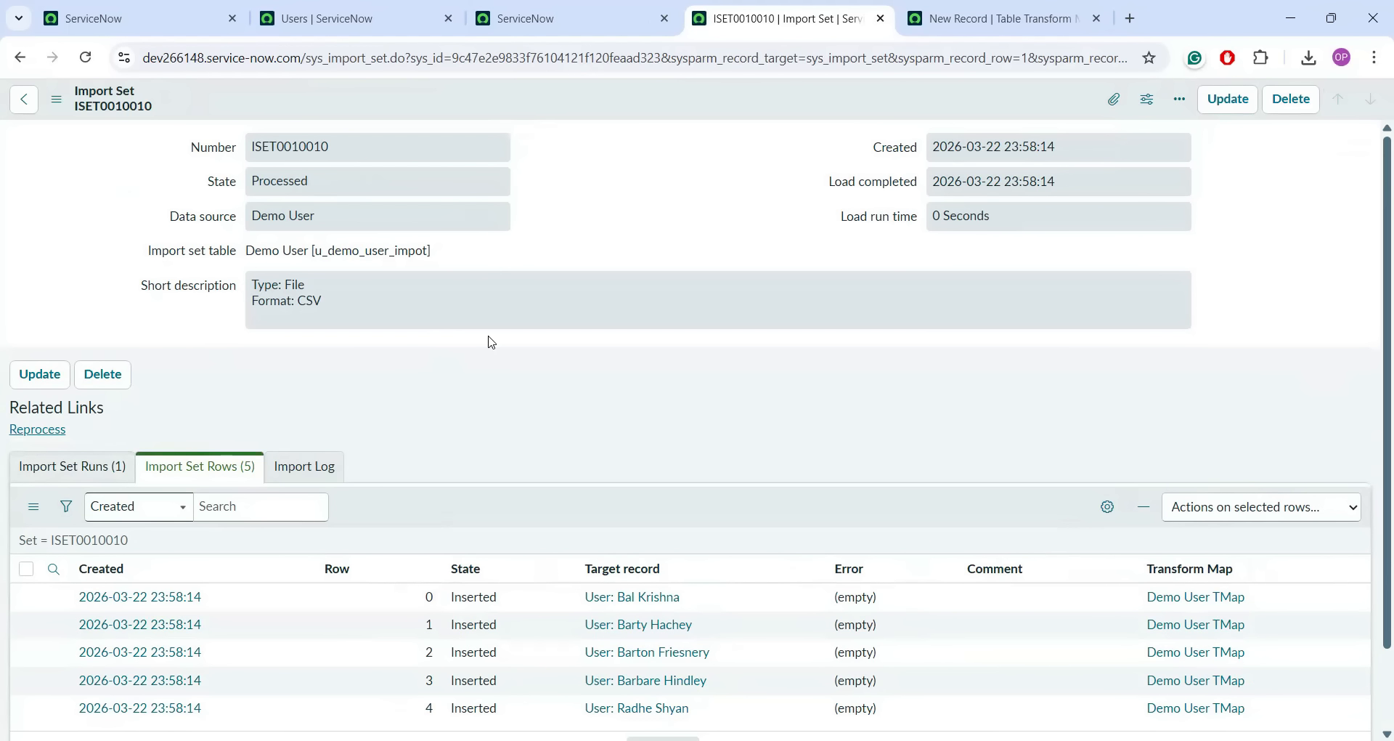
- Examine the import set's load run time and the state and target record of its import set rows
triple_click(982, 215)
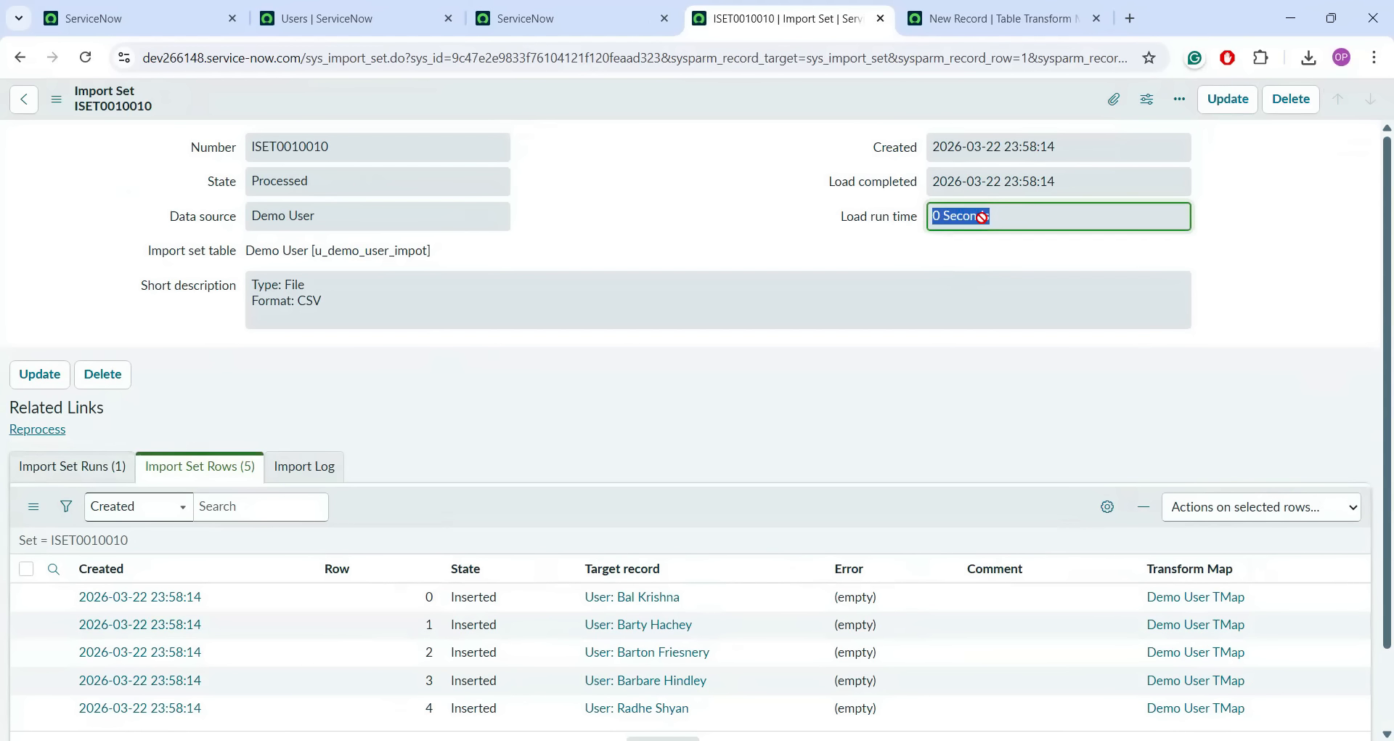
scroll(1375, 167, down, 2)
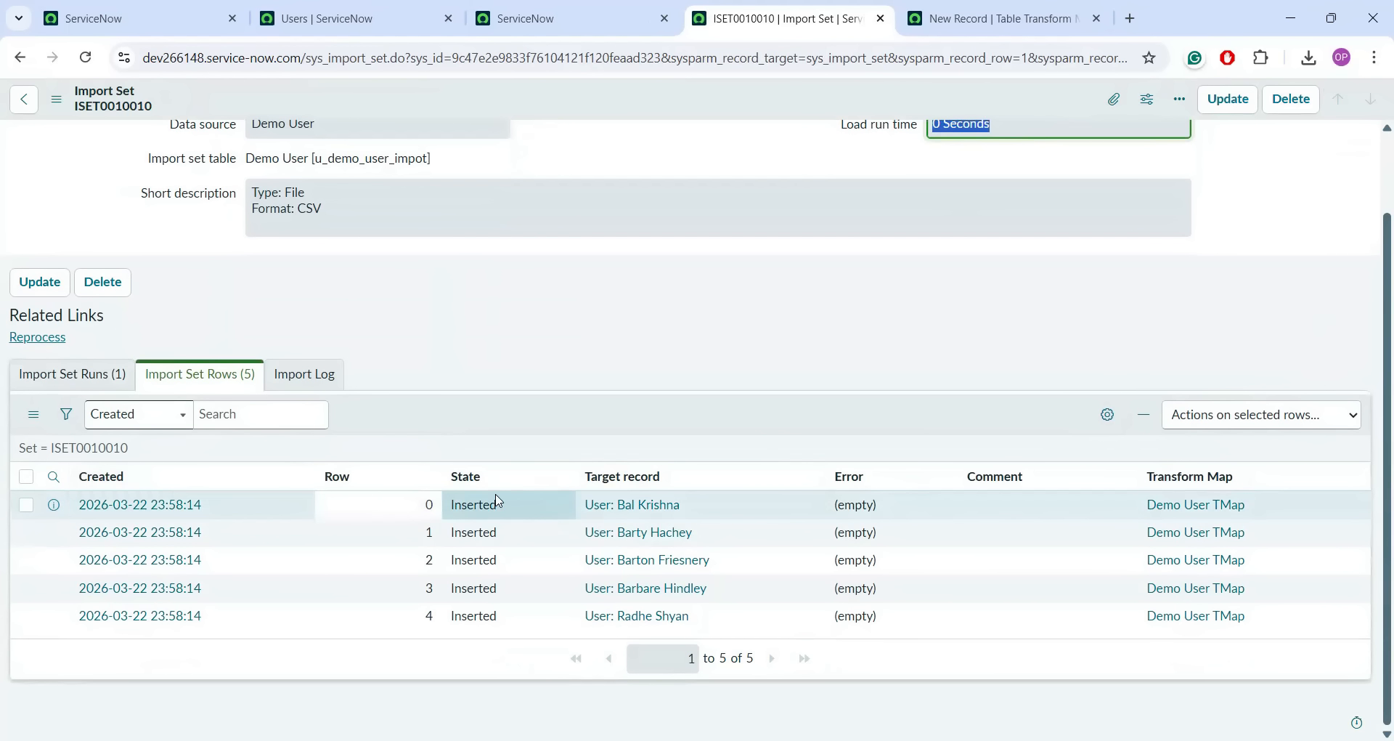
drag(515, 512, 451, 510)
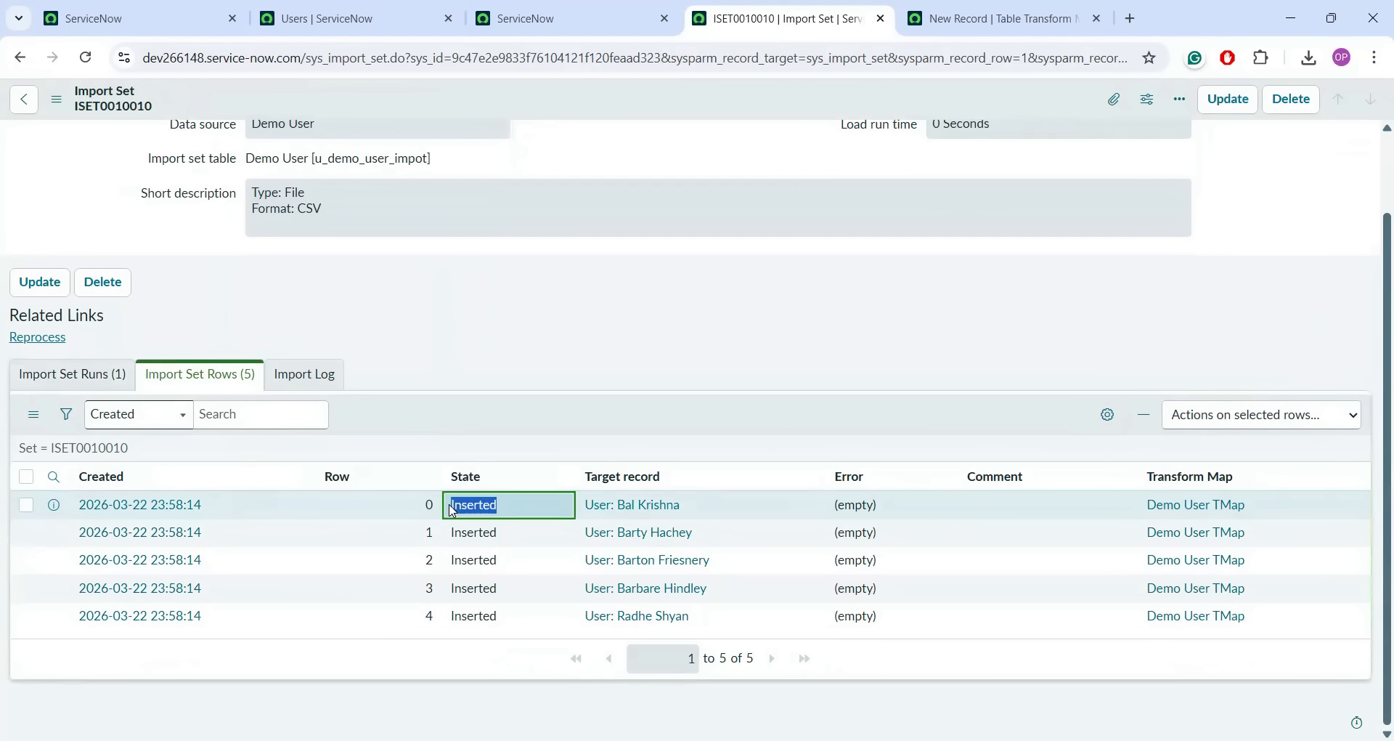
drag(501, 560, 451, 617)
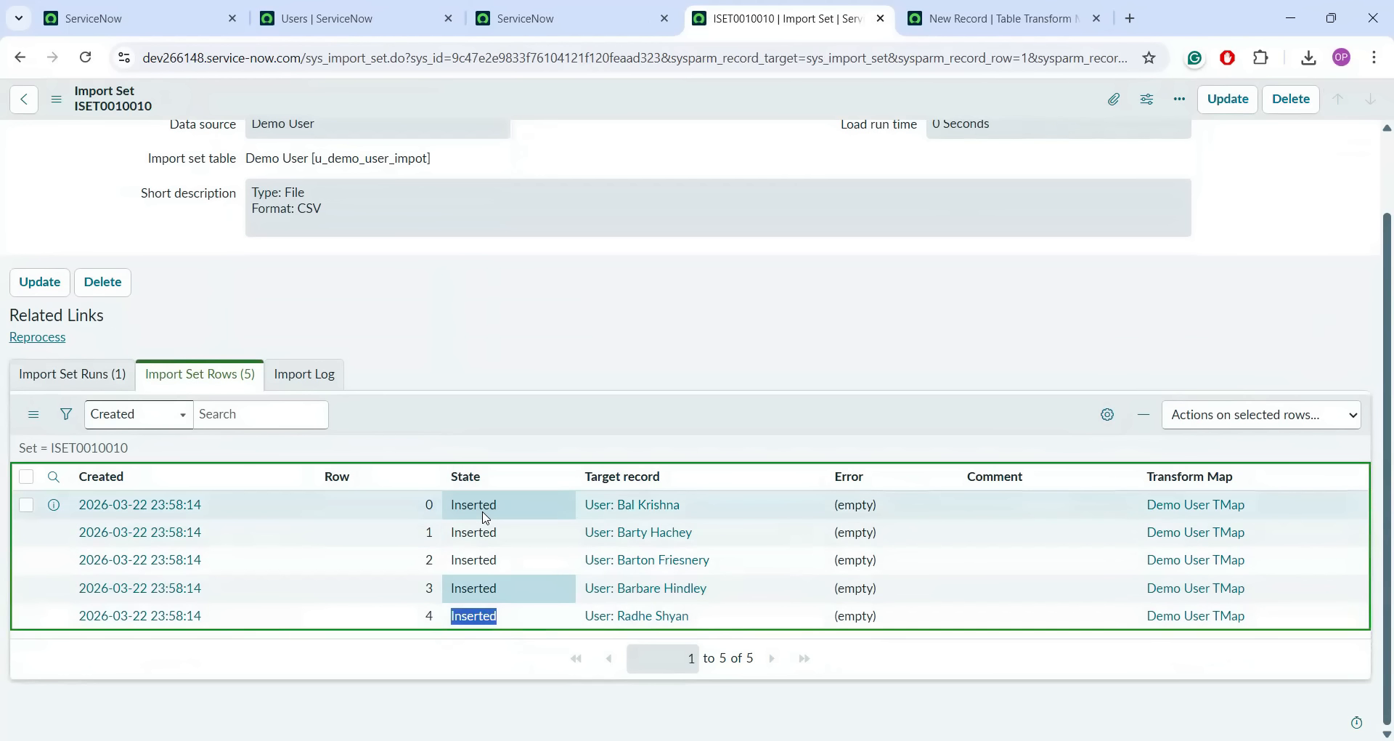
click(709, 513)
triple_click(669, 508)
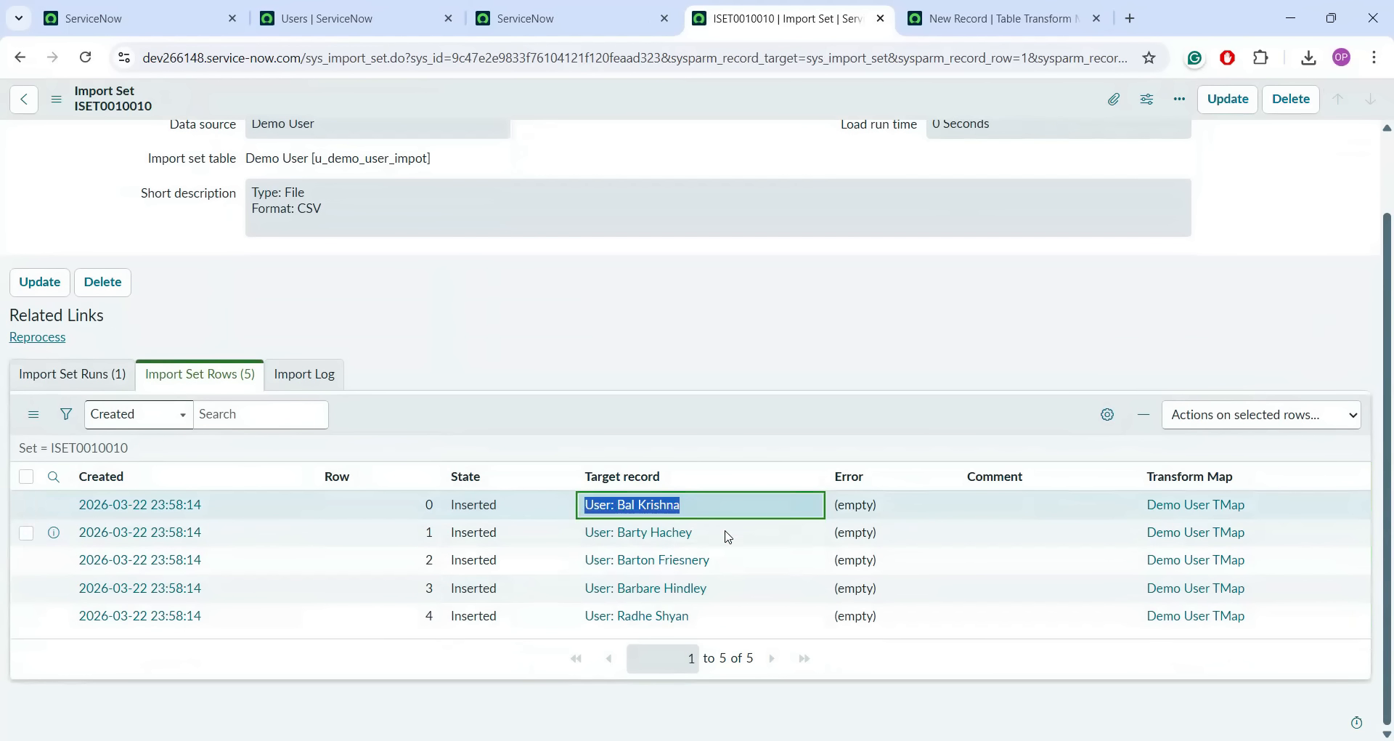
drag(730, 543, 579, 533)
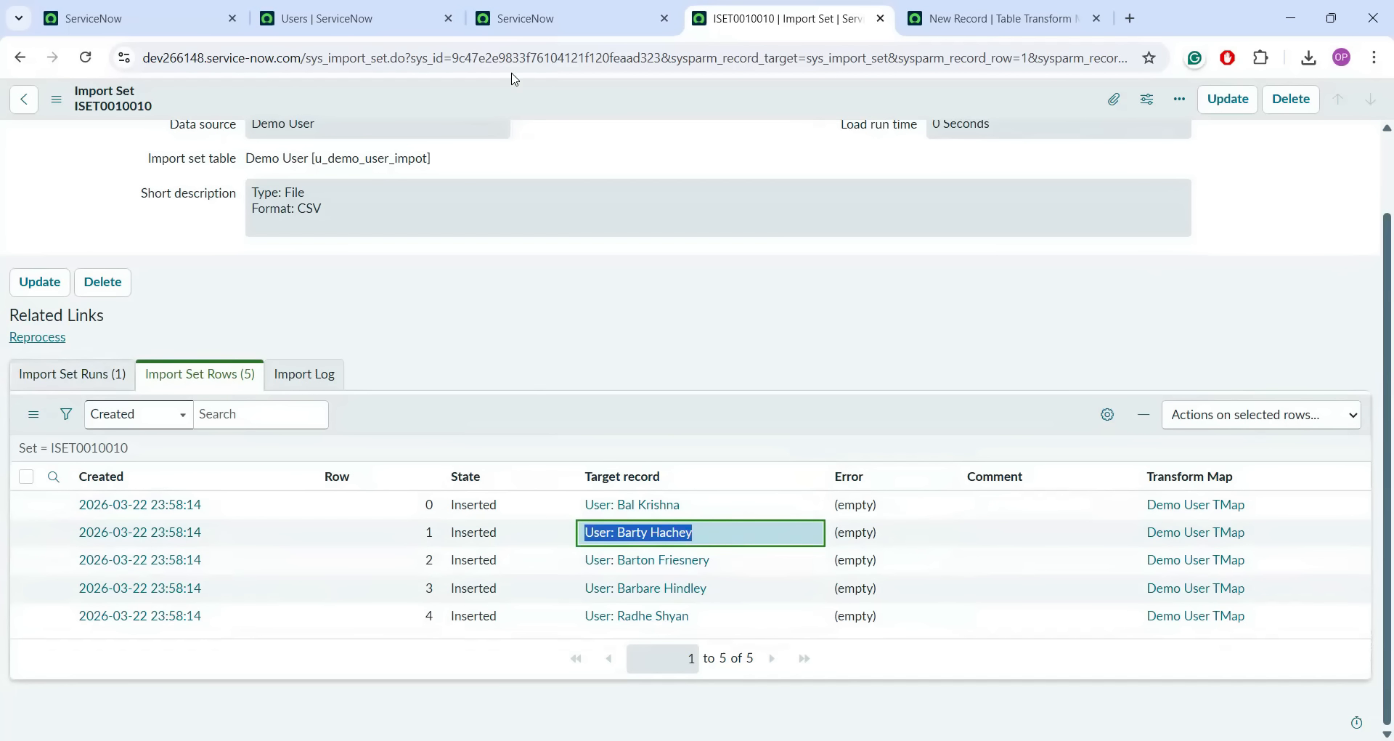
- Reload the Users list and examine the Active values of the newly imported users
click(353, 7)
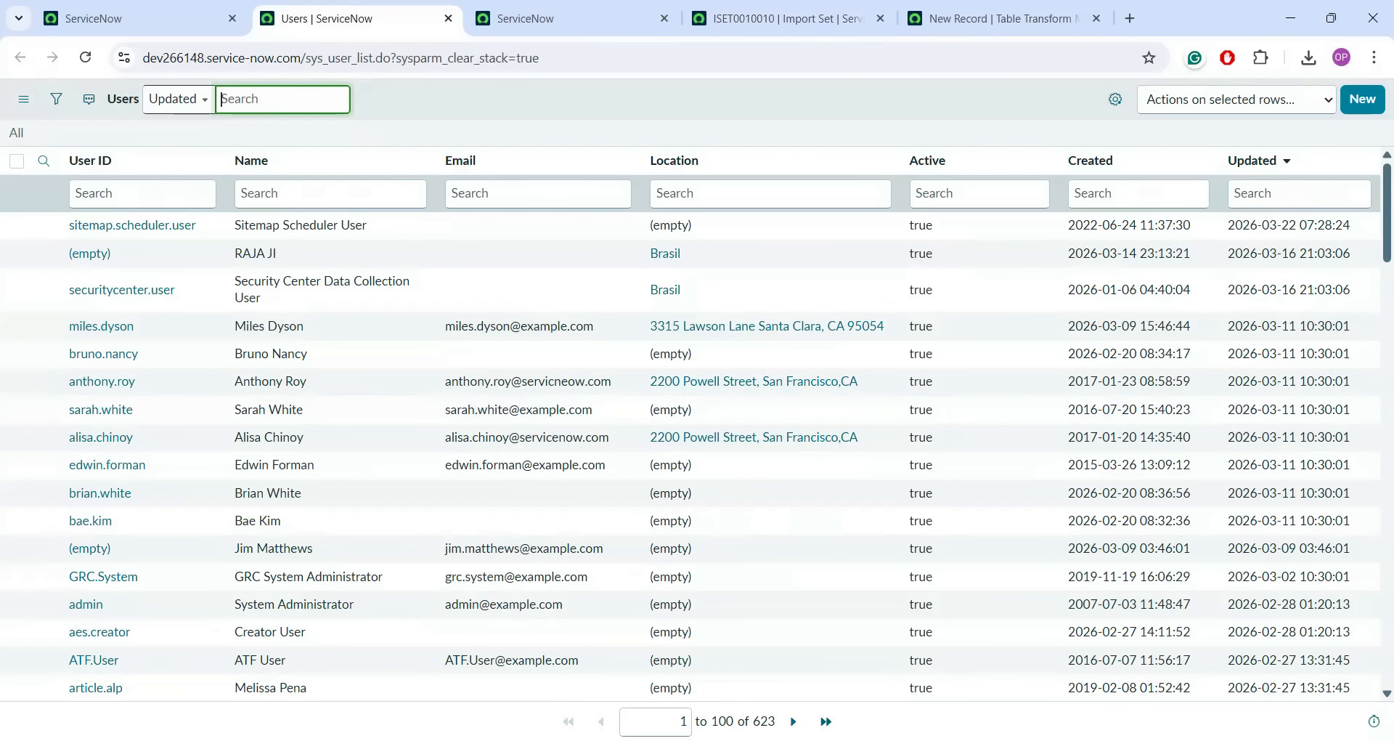
click(331, 60)
key(Return)
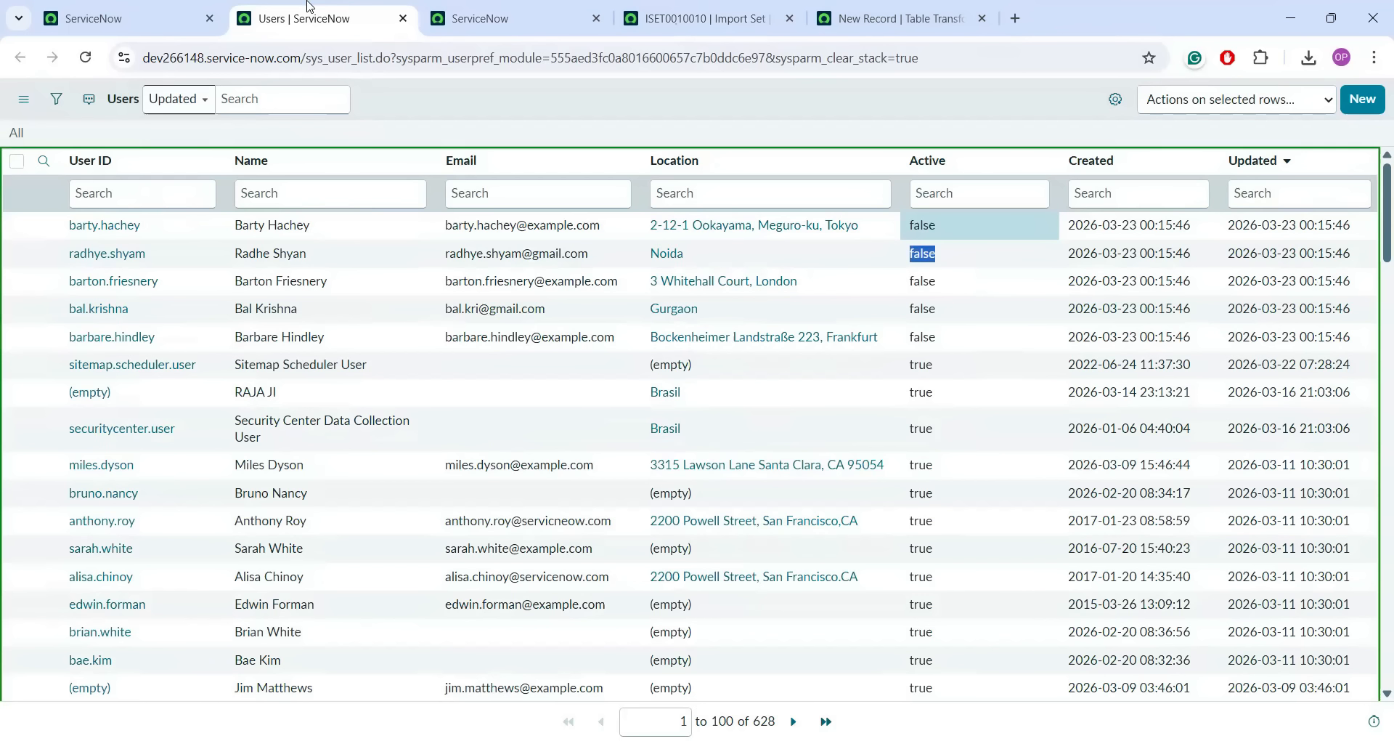
click(1000, 232)
click(990, 250)
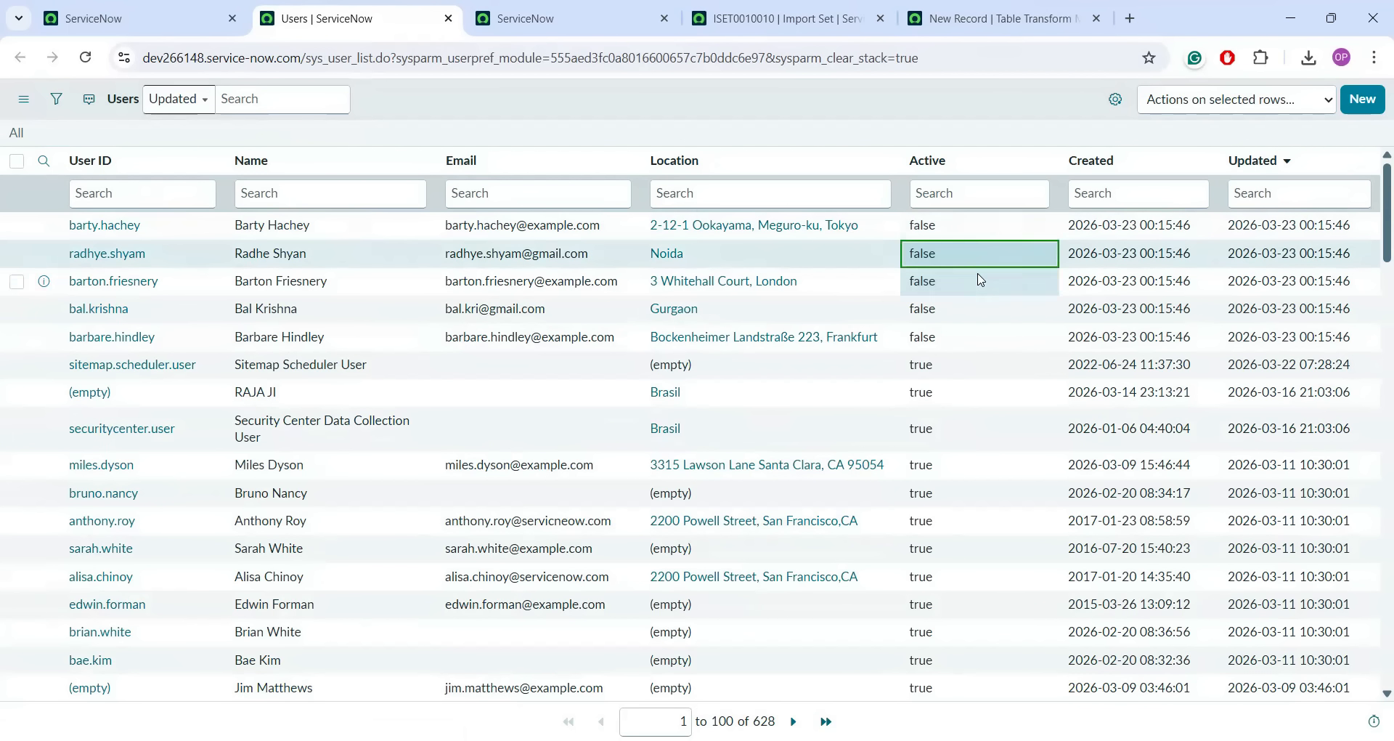
- Open the list of the import set table u_demo_user_impot, taking its name from the transform history record
click(981, 281)
click(968, 310)
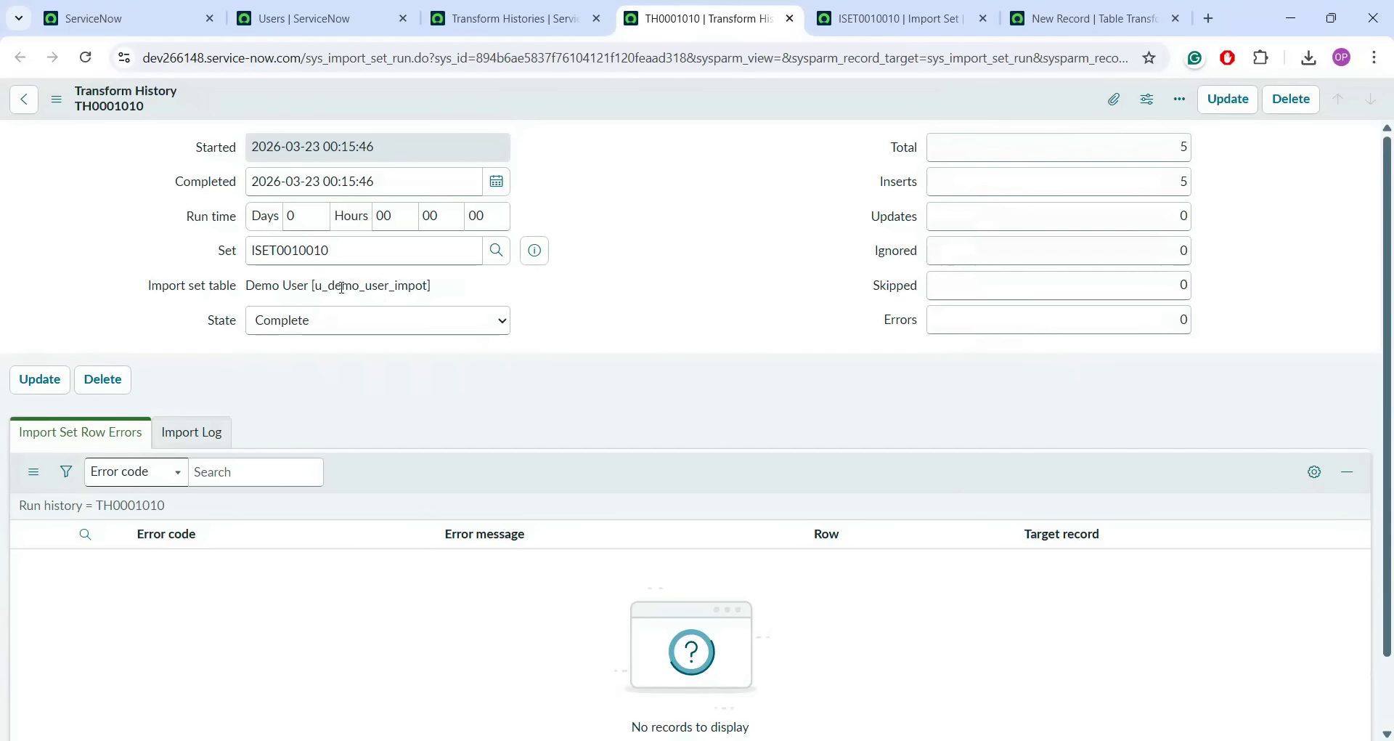
double_click(342, 288)
key(ctrl+c)
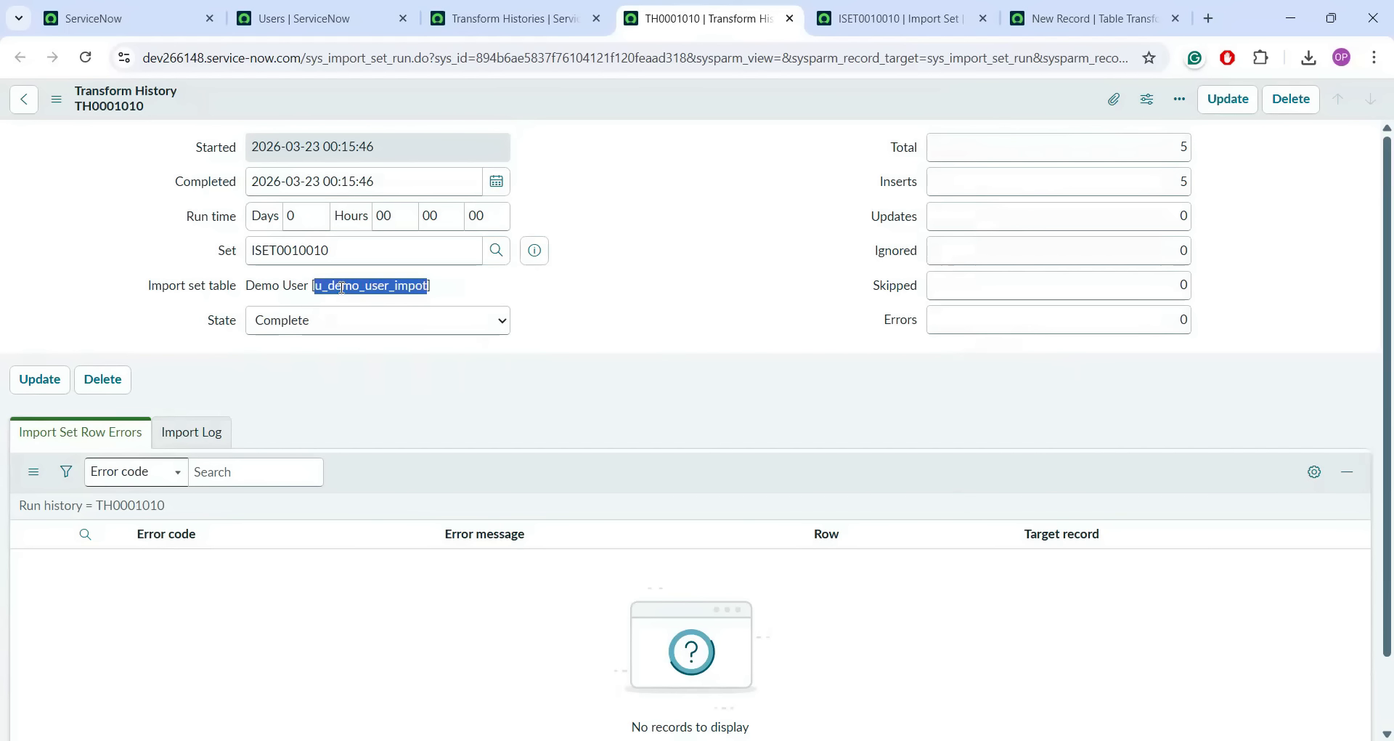
click(130, 20)
key(ctrl+v)
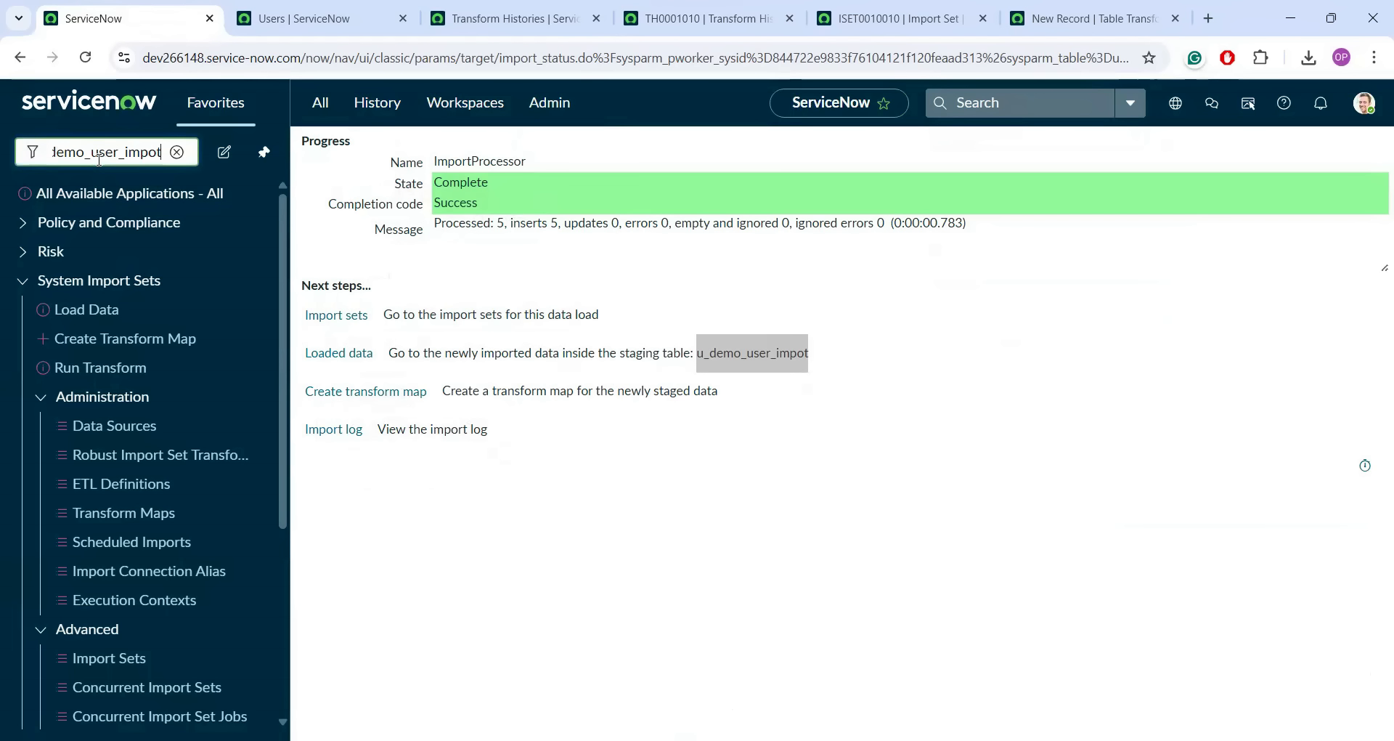
text(.LIST)
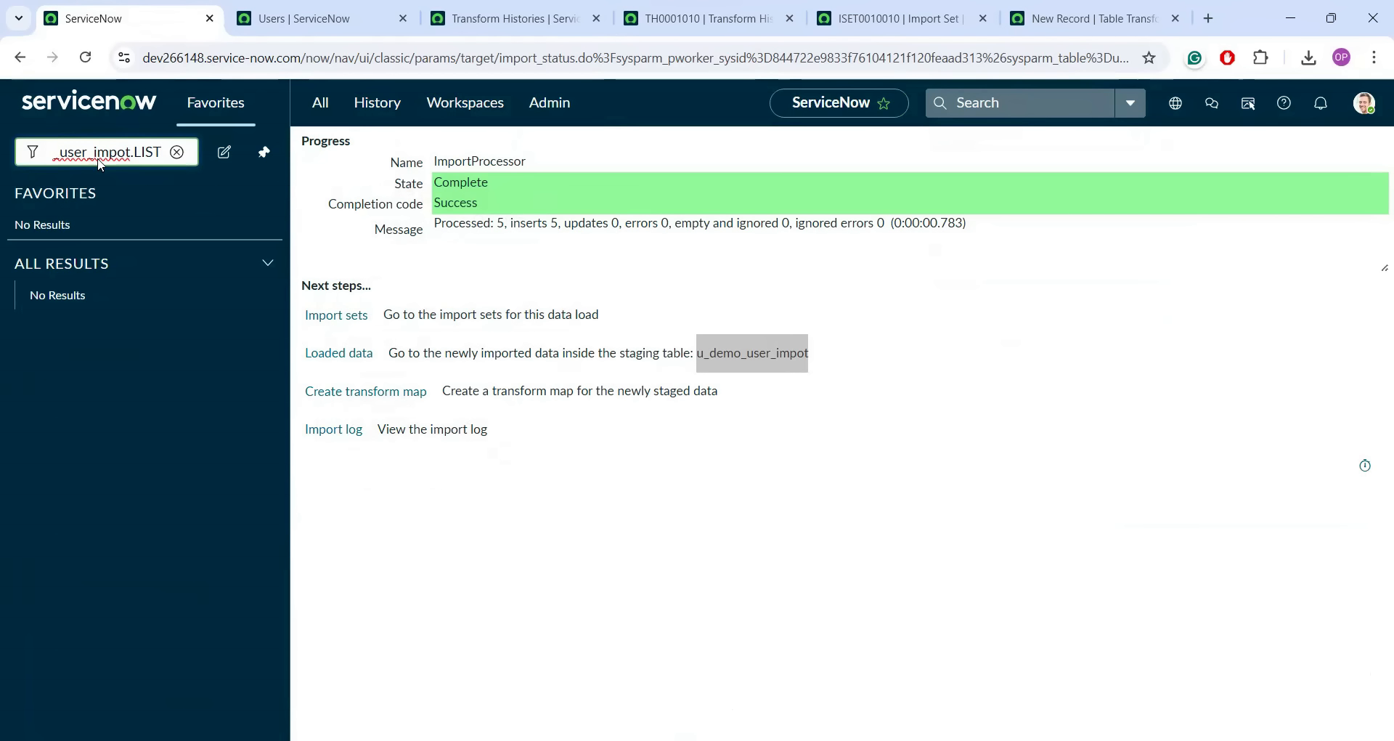
key(Return)
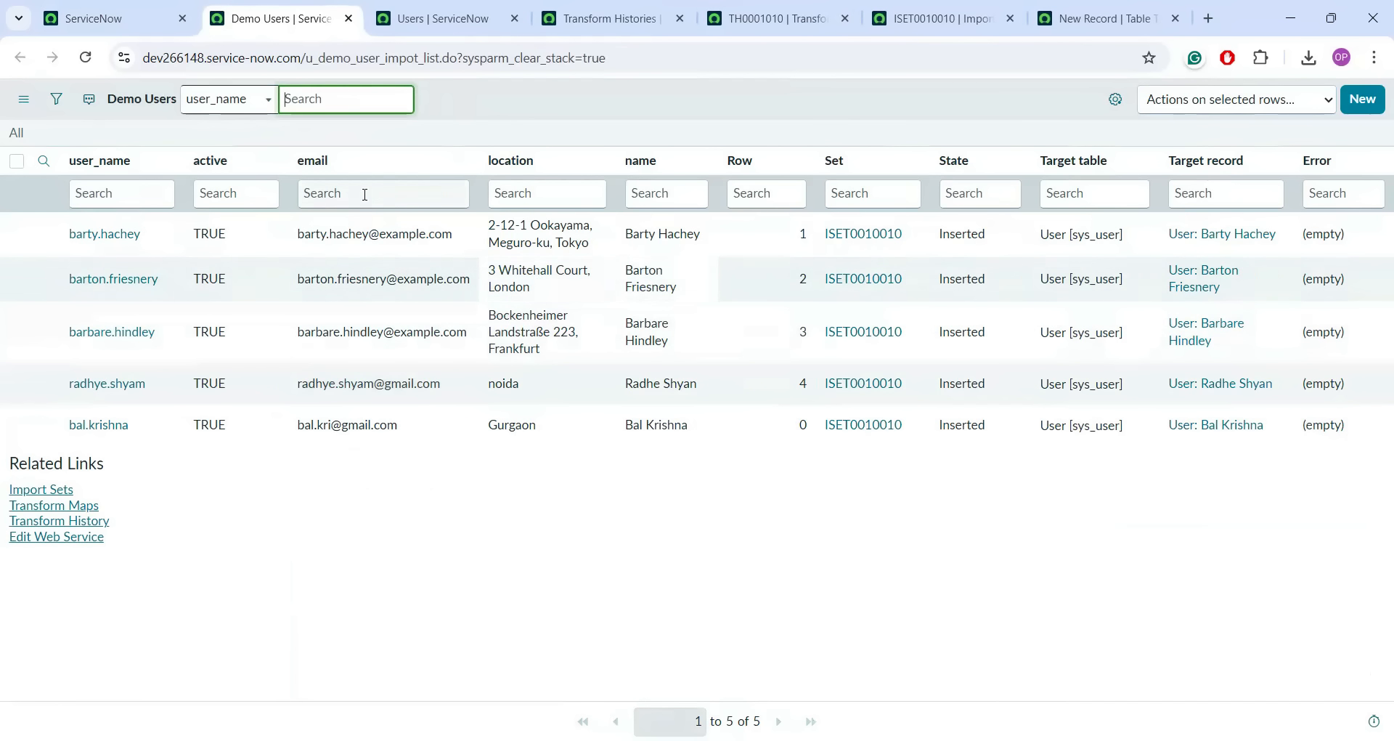
- Examine the active values of the staged rows in the Demo Users list
click(236, 240)
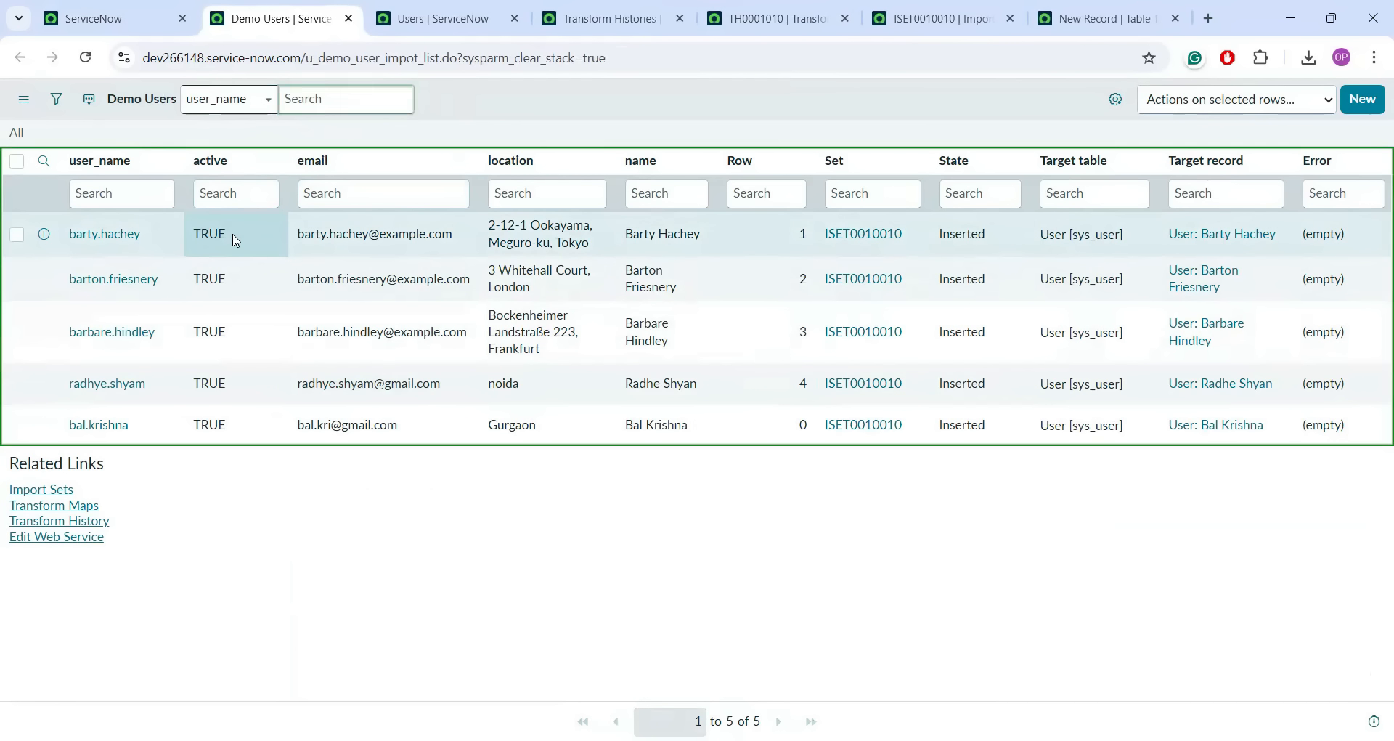
click(226, 286)
double_click(193, 287)
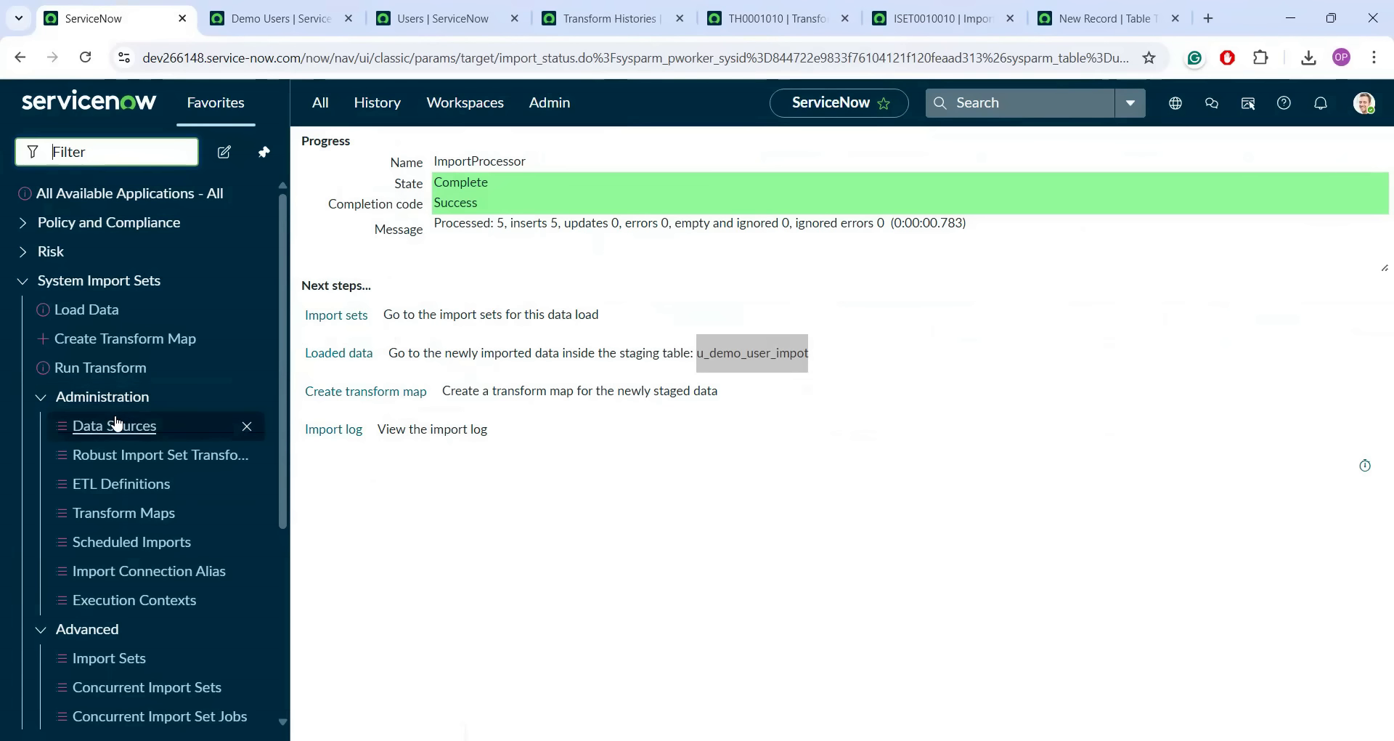
- Open the Demo User data source and remove its Demo User List.csv attachment
click(118, 424)
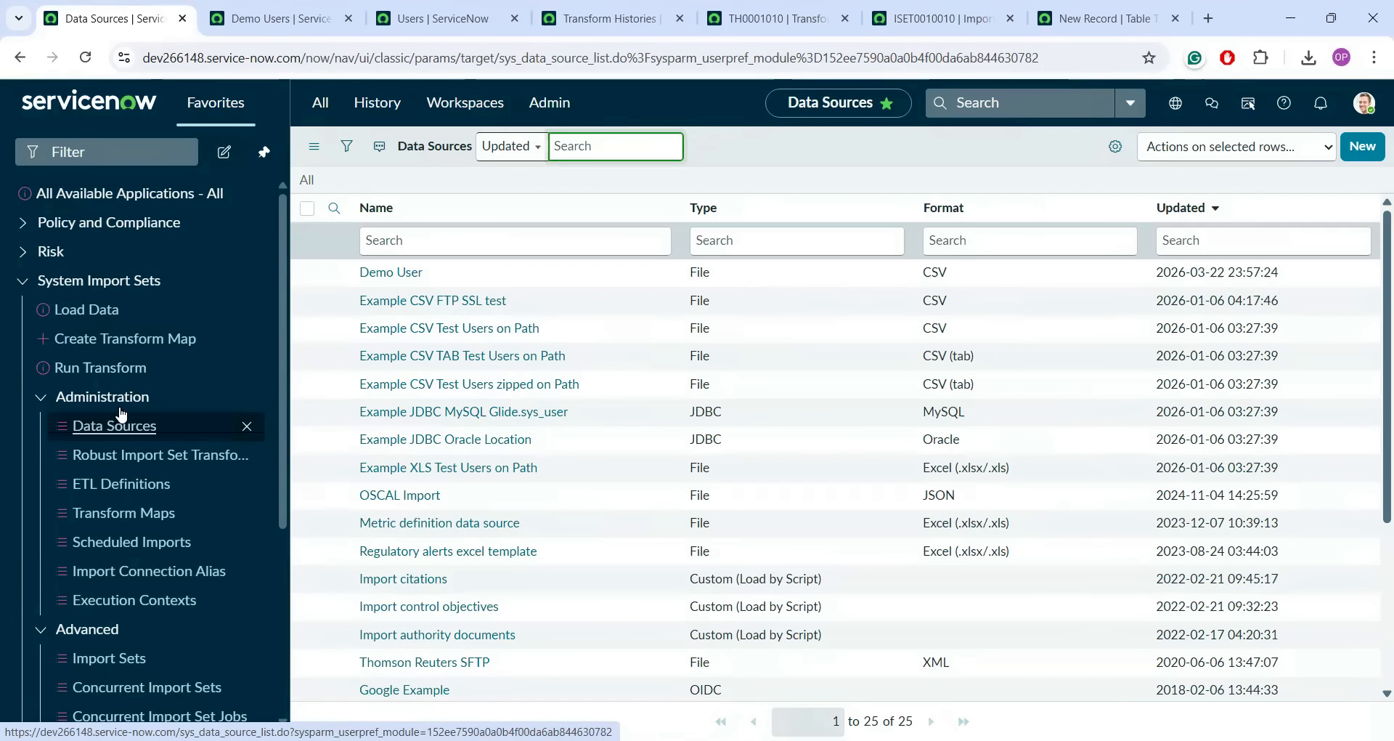
click(411, 275)
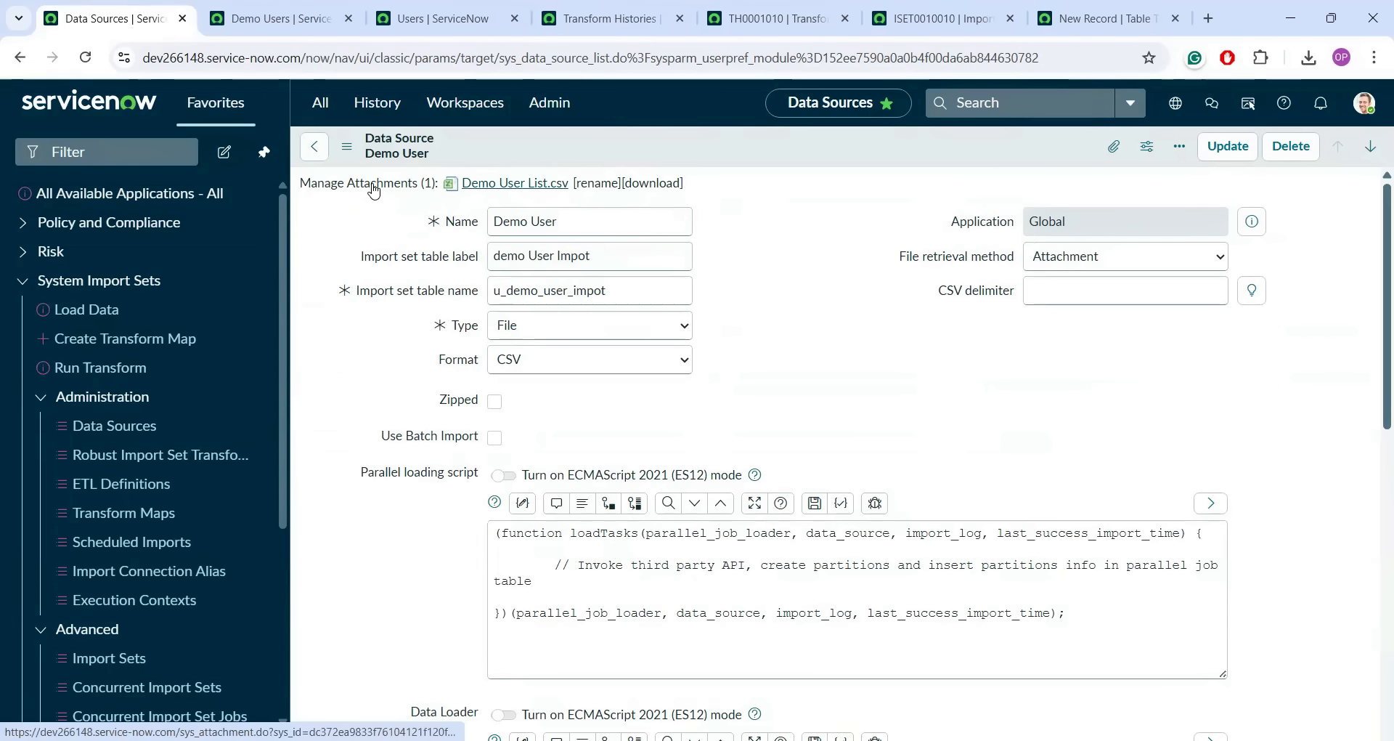
click(373, 187)
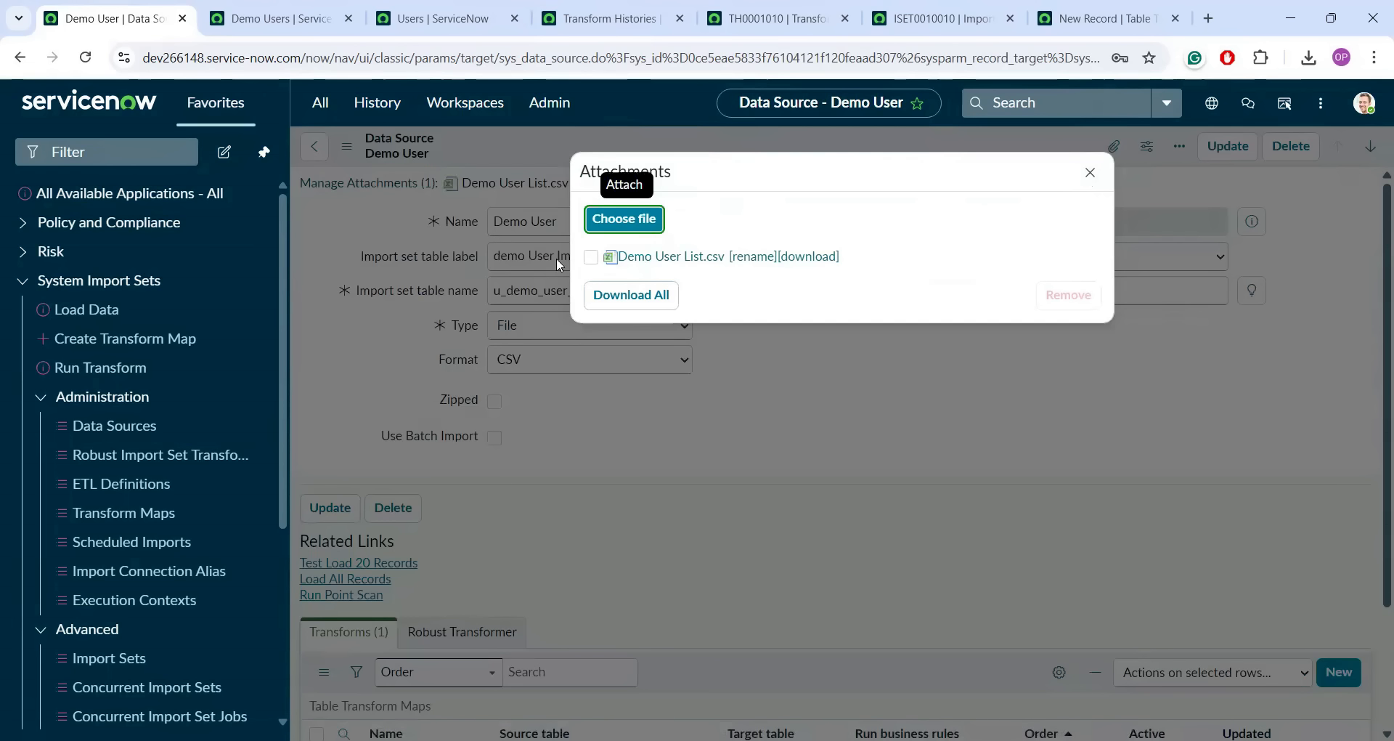
click(592, 257)
click(1072, 295)
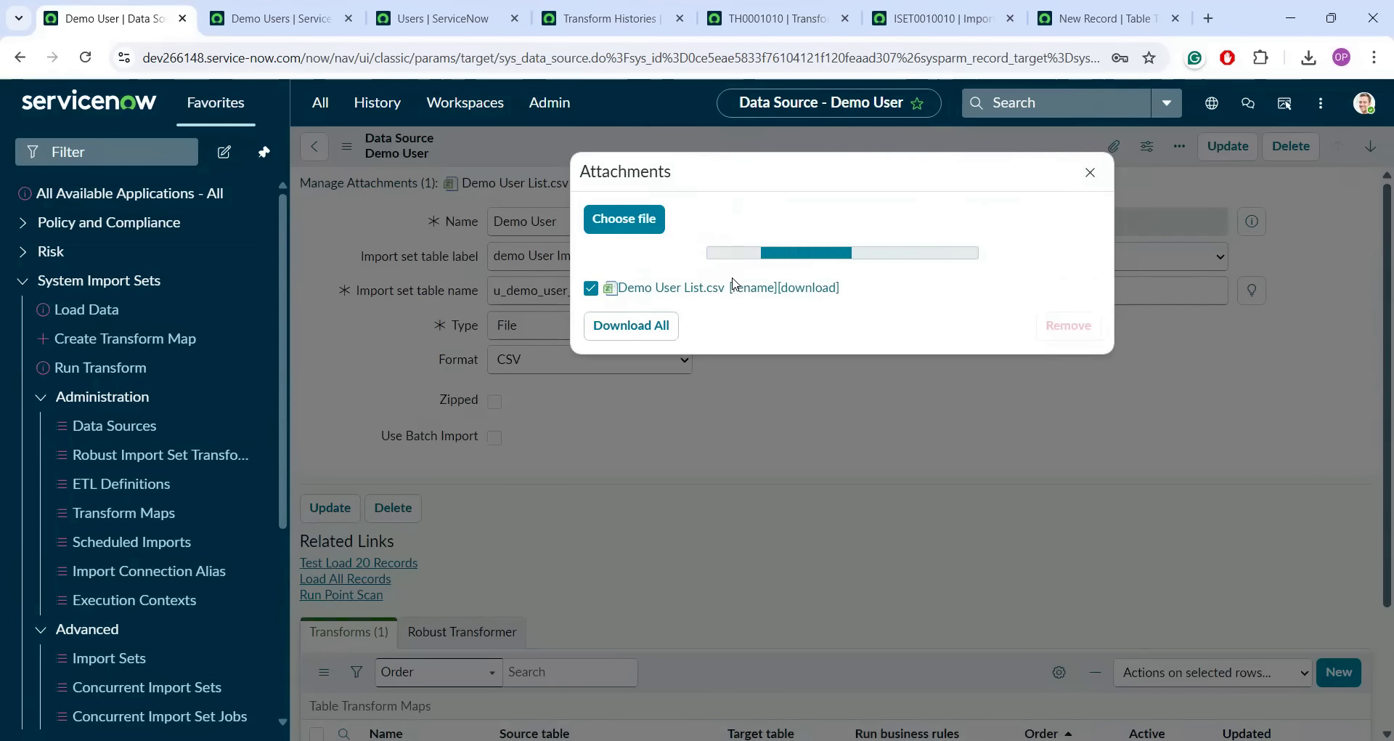
- Attach Demo User List.csv to the Demo User data source again and load all its records
click(841, 413)
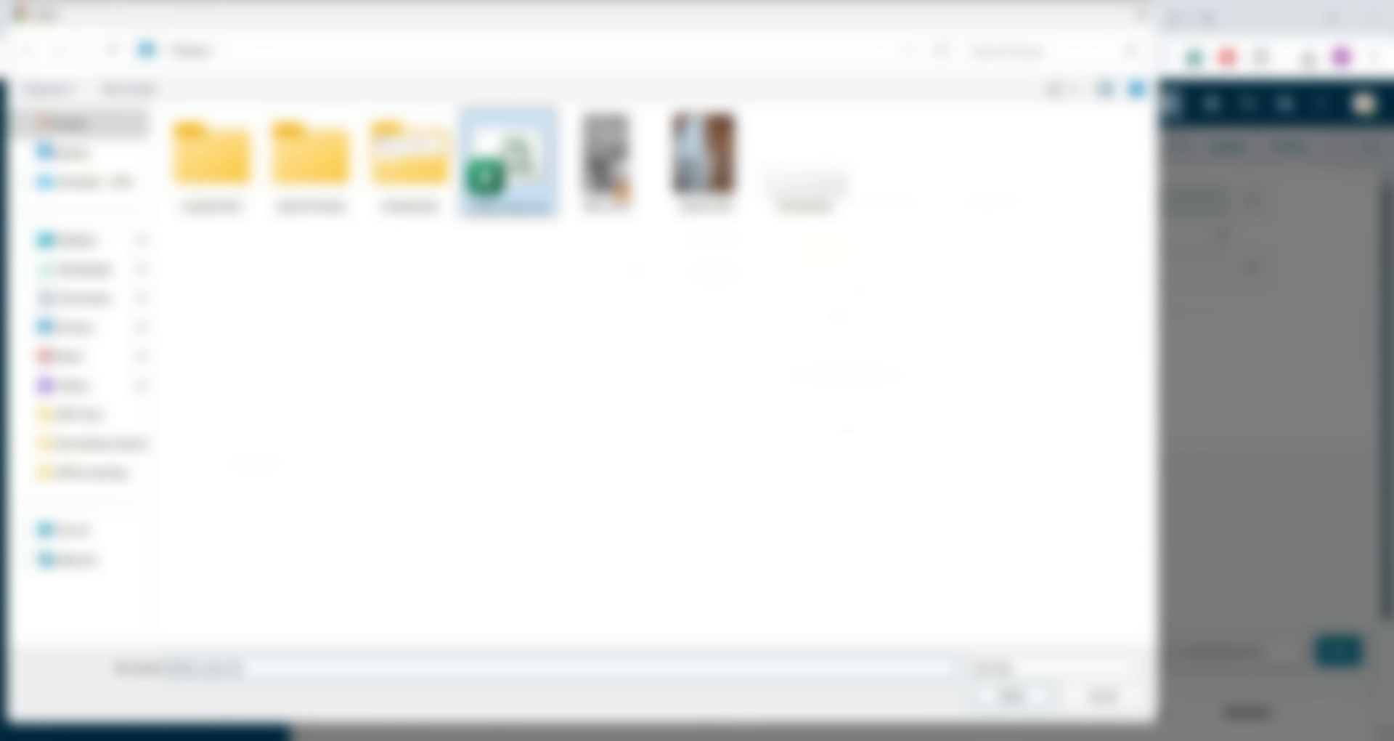
double_click(509, 163)
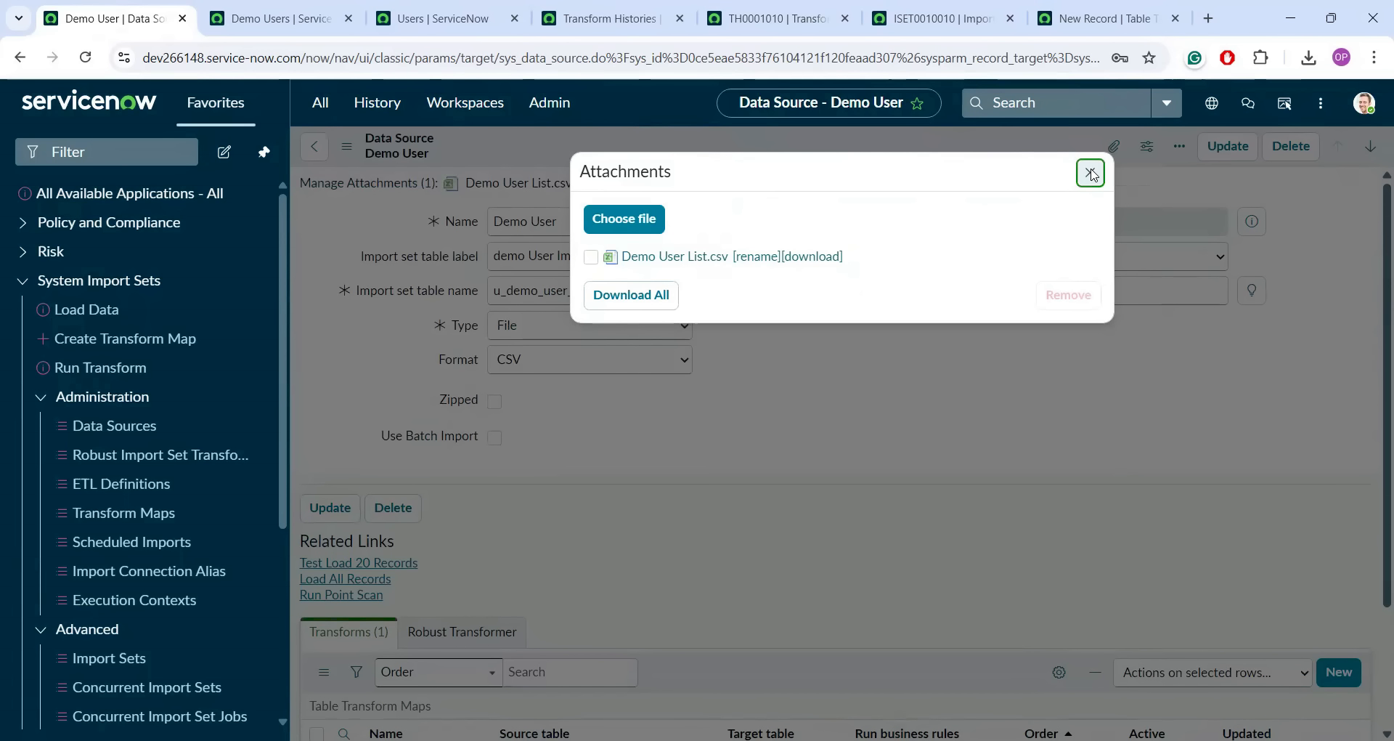
click(1090, 172)
click(358, 585)
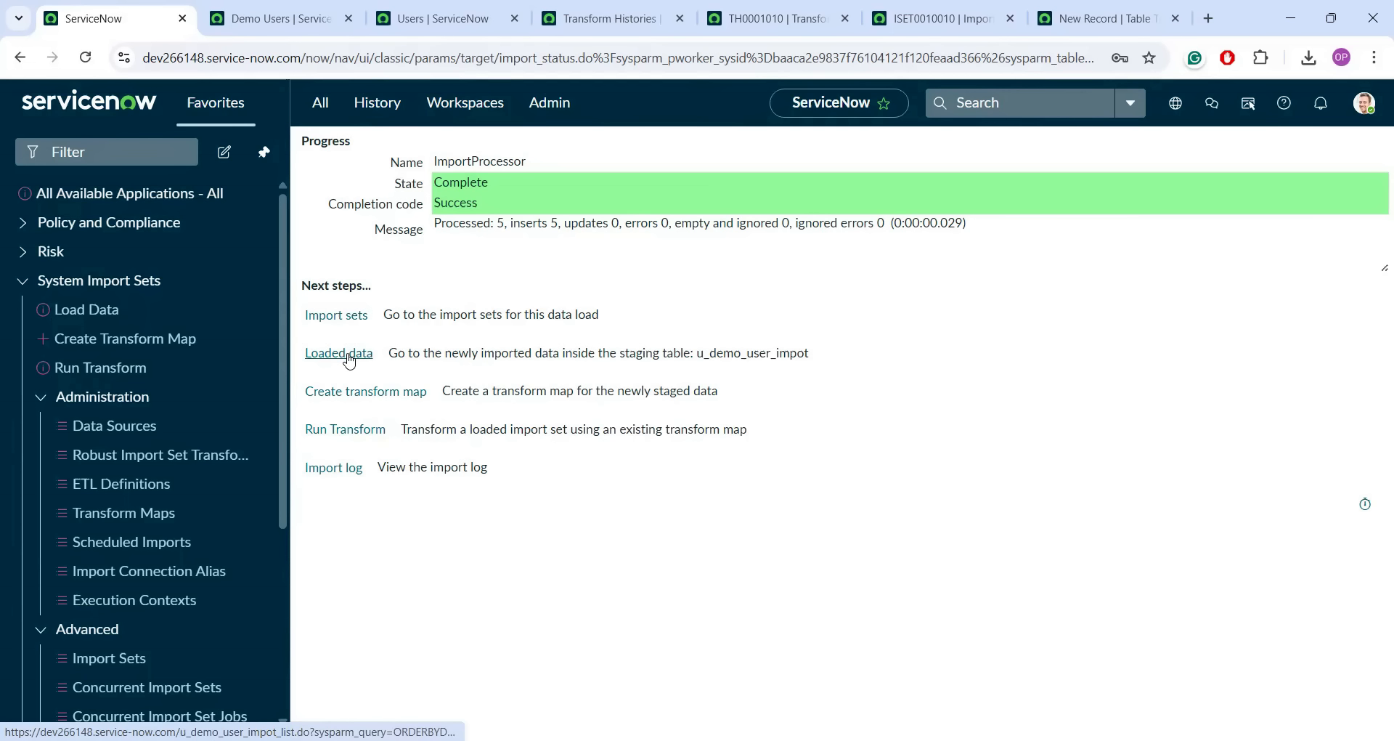
- Open the newly loaded data in u_demo_user_impot and compare the Set and State values of the rows from both loads
ctrl+click(339, 353)
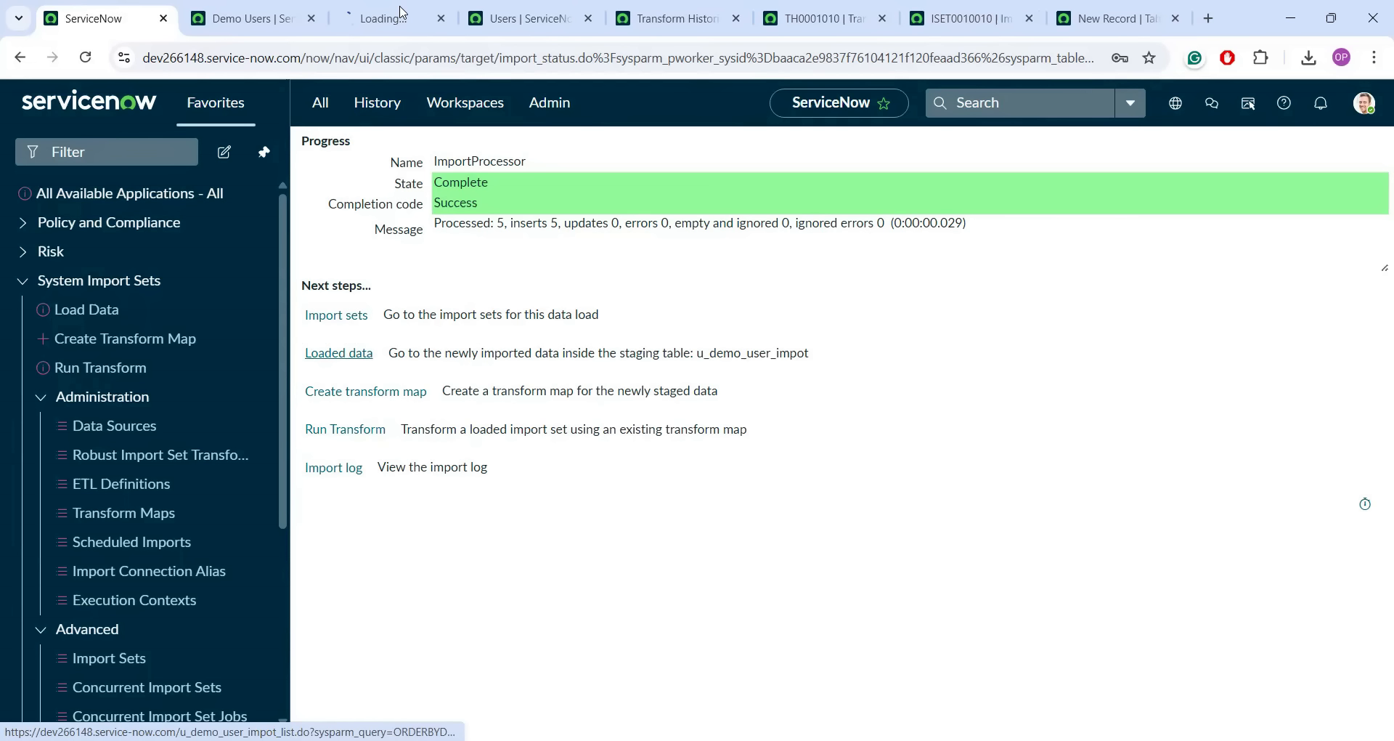
click(401, 12)
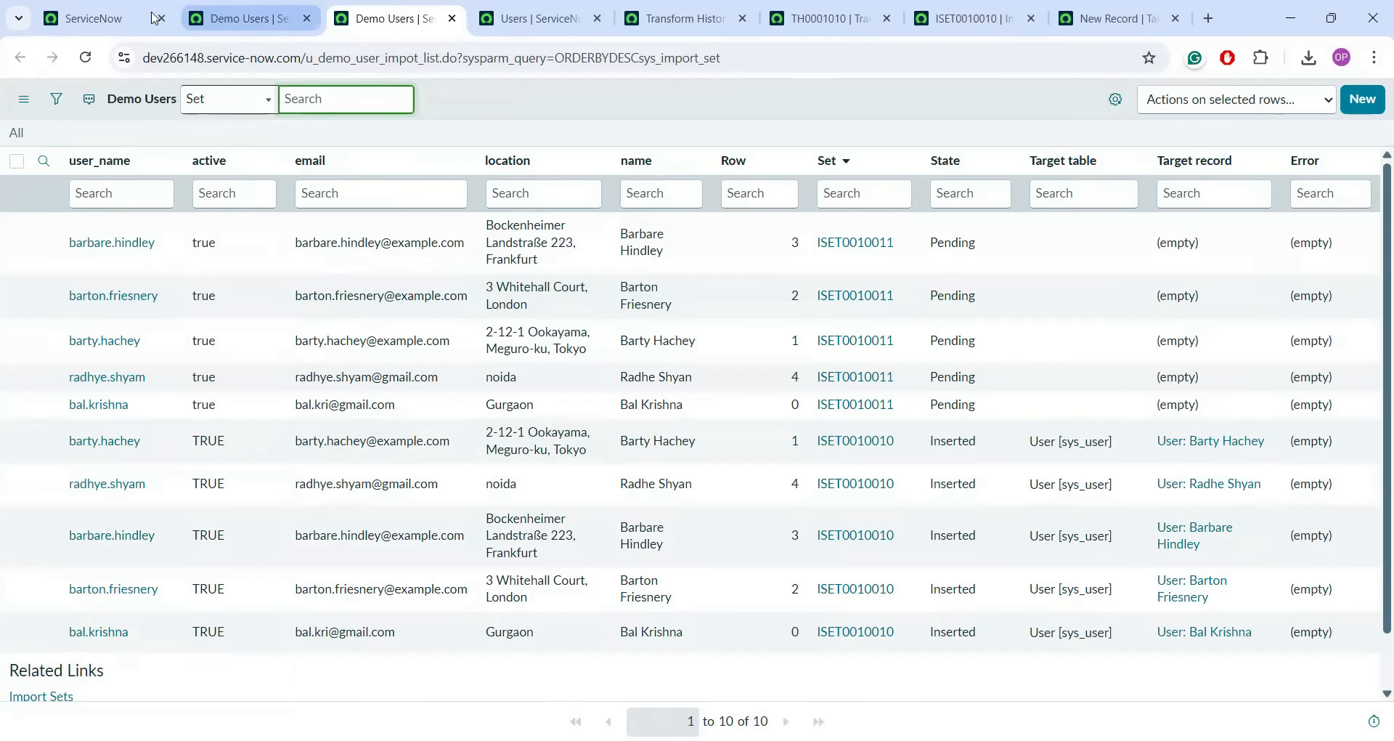
click(78, 13)
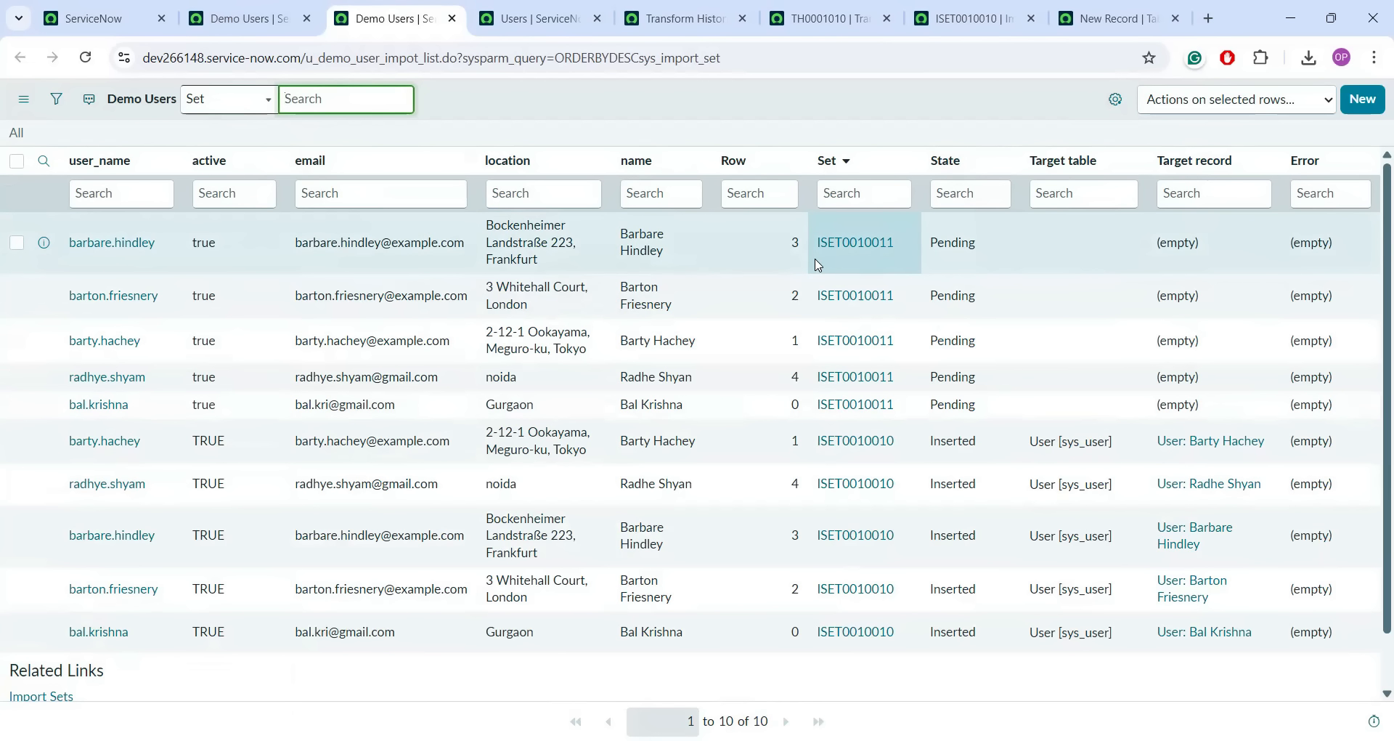
drag(819, 264, 913, 259)
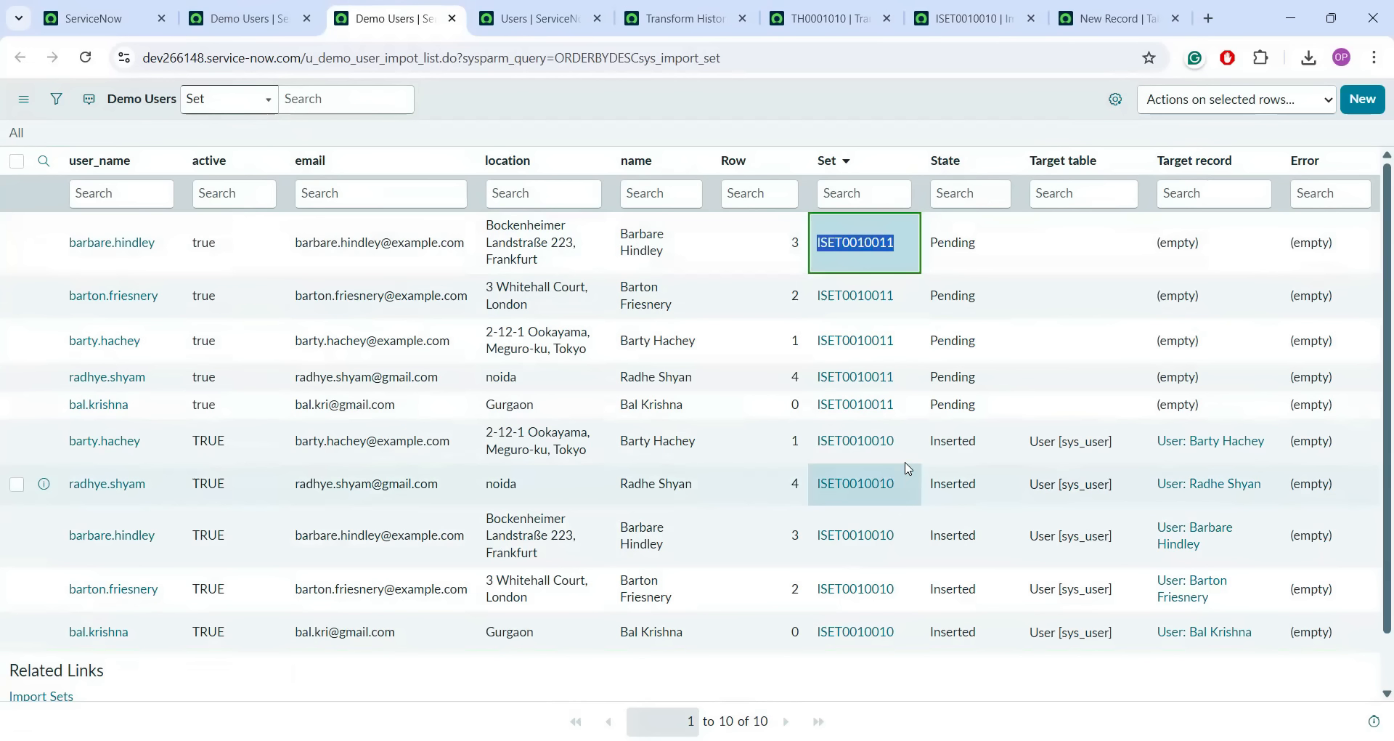
drag(914, 452, 817, 443)
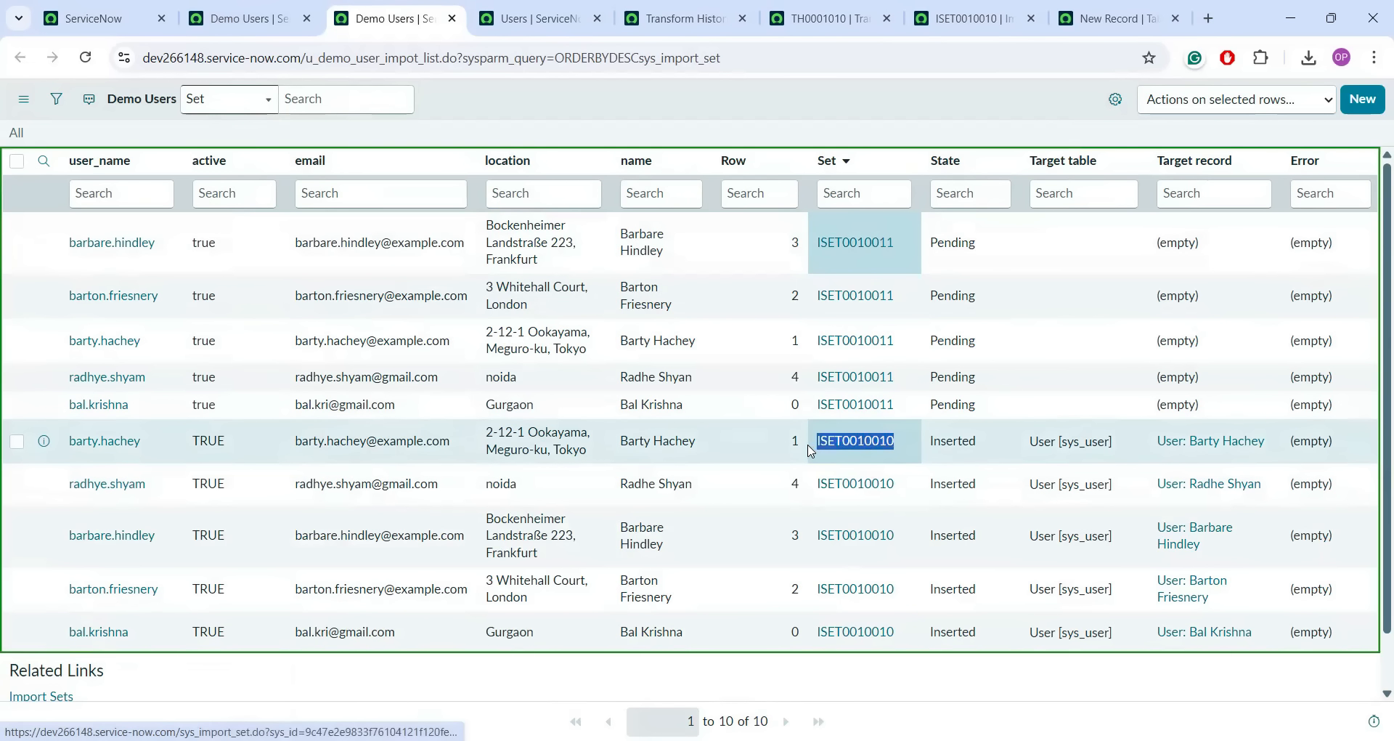
click(965, 459)
click(968, 519)
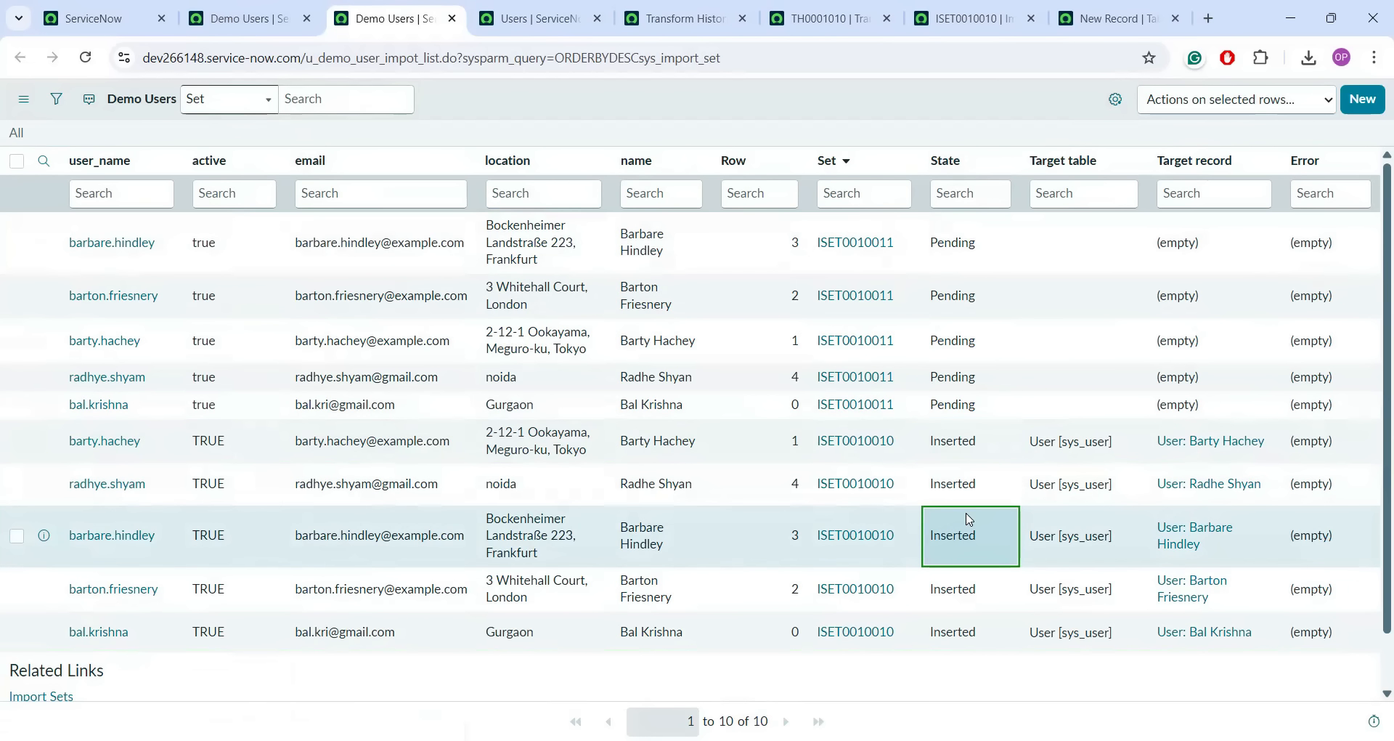
click(967, 607)
click(964, 630)
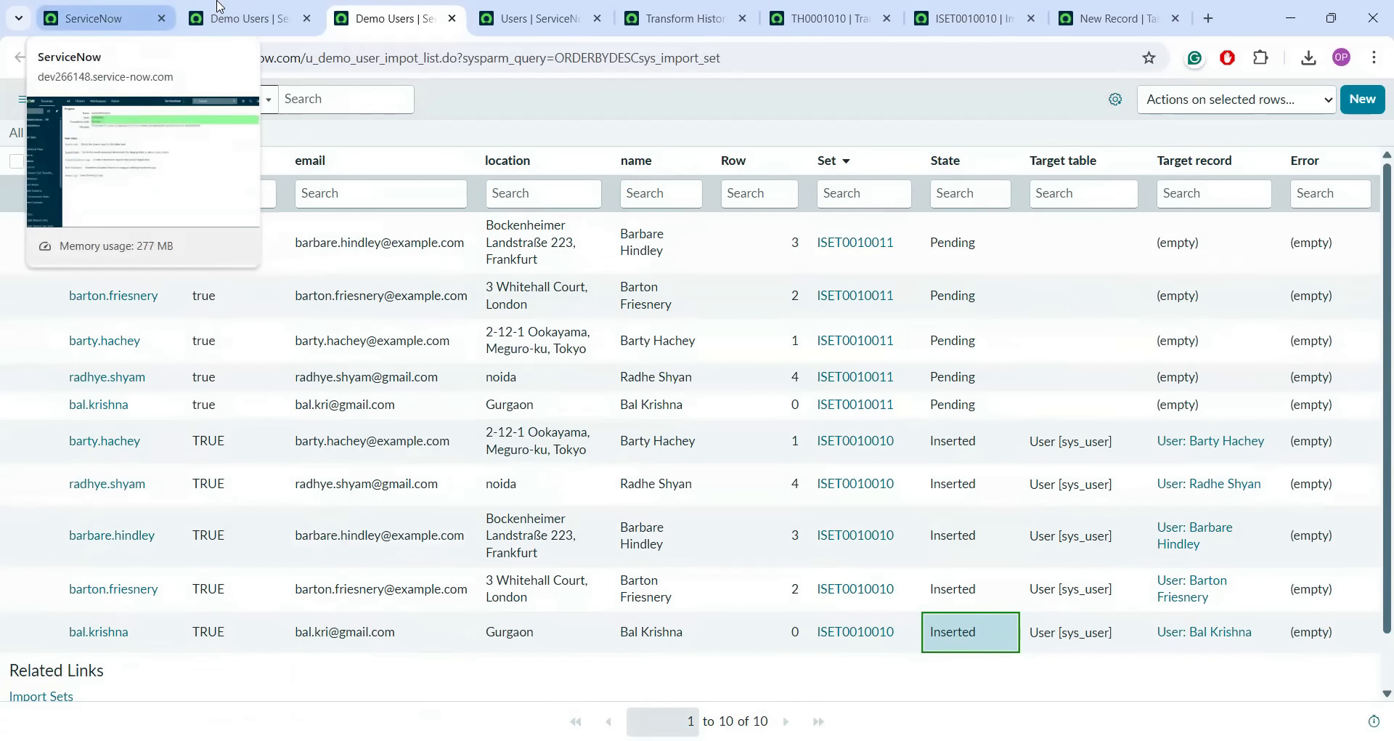
- Run the transform on import set ISET0010011 with the Demo User TMap selected
click(109, 18)
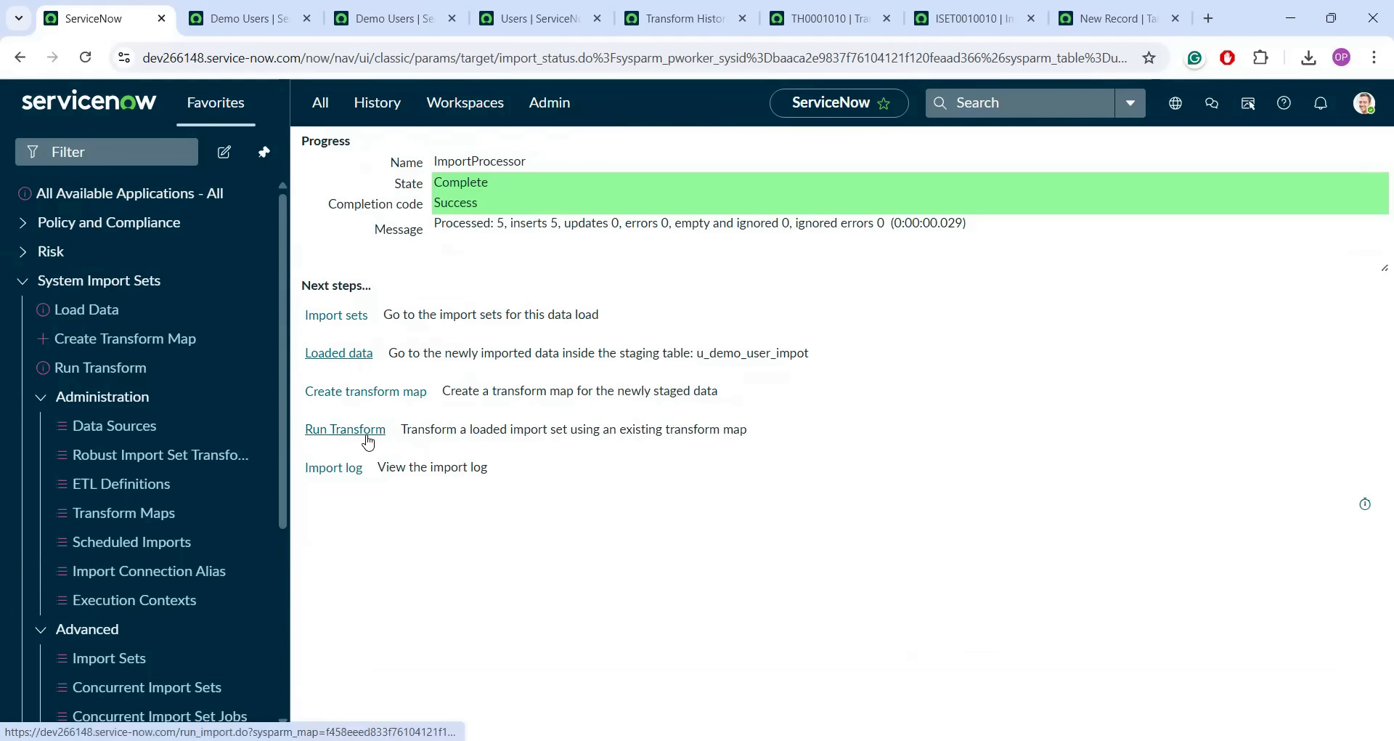
click(368, 429)
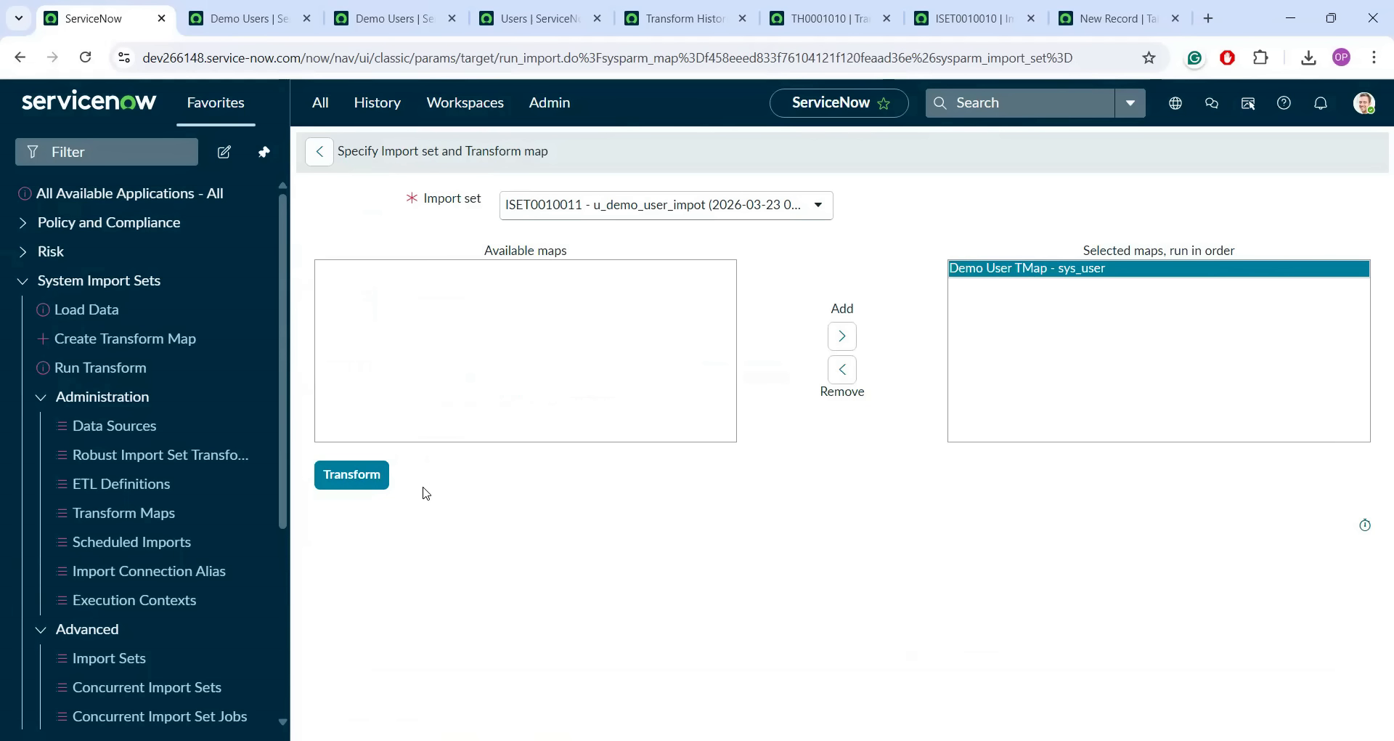
click(361, 481)
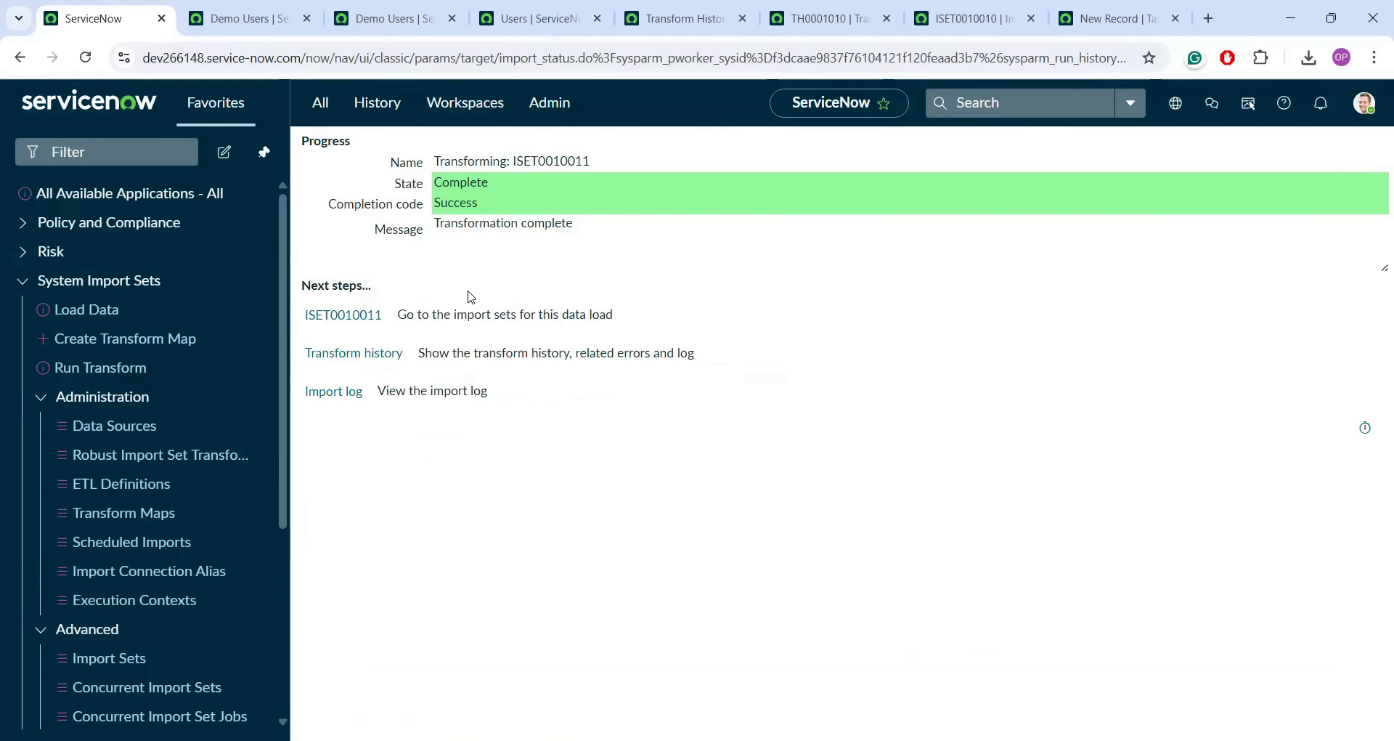
- Reload the Demo Users staging list and examine the State values of the ISET0010011 rows
click(363, 18)
click(343, 64)
key(Return)
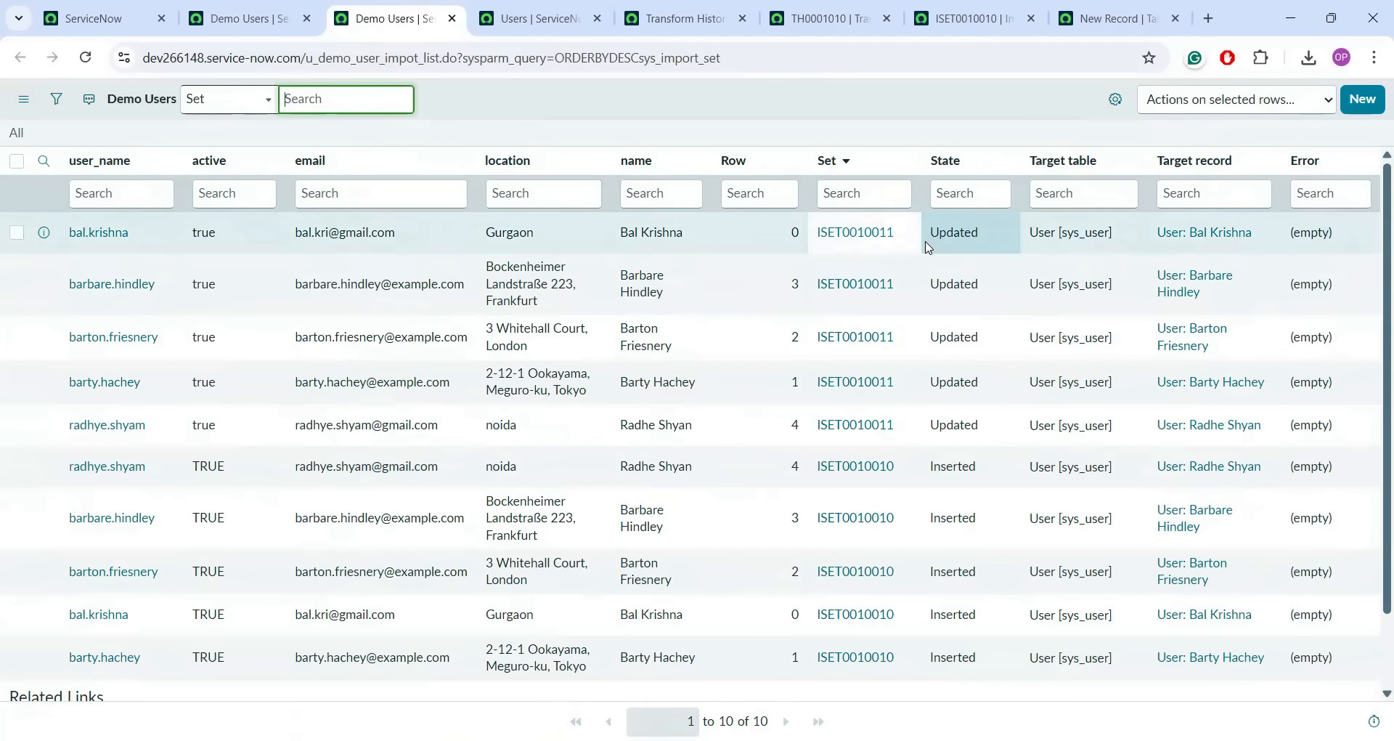
drag(929, 247, 993, 426)
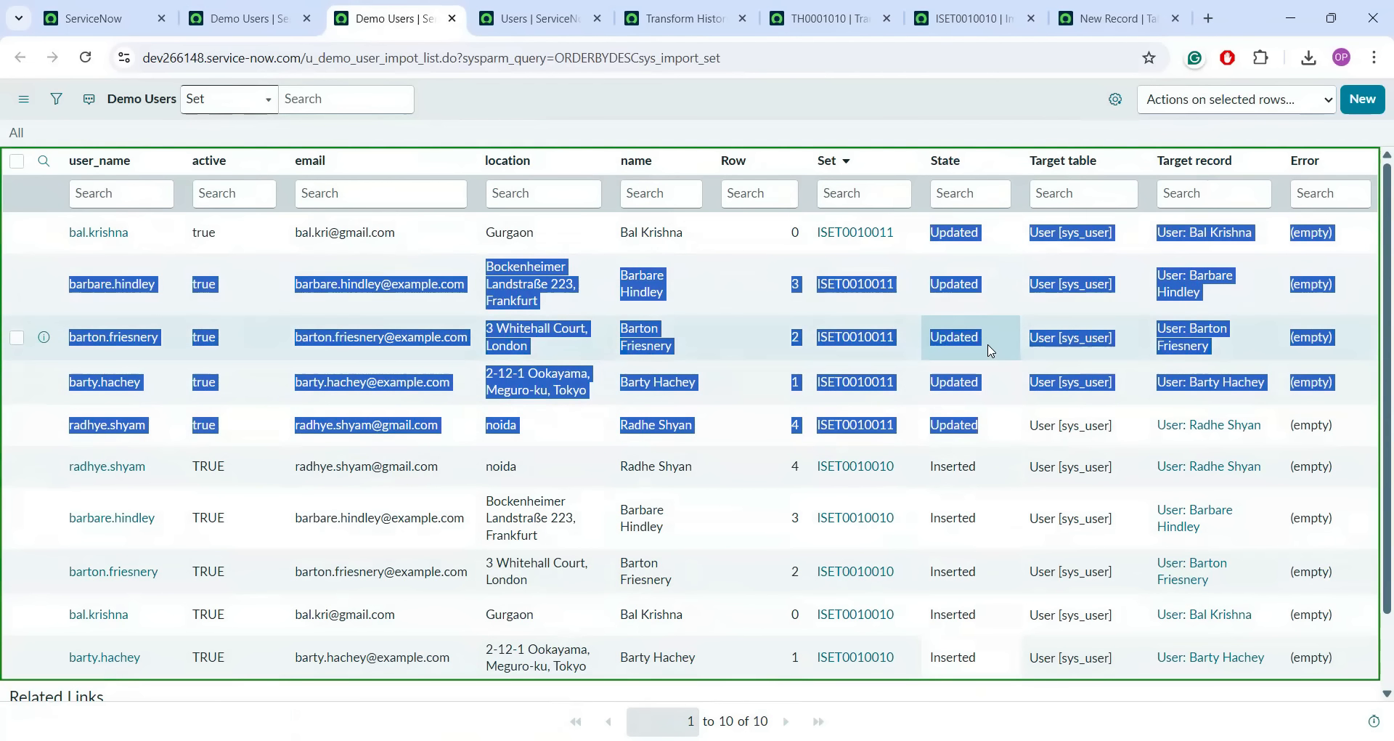
click(990, 351)
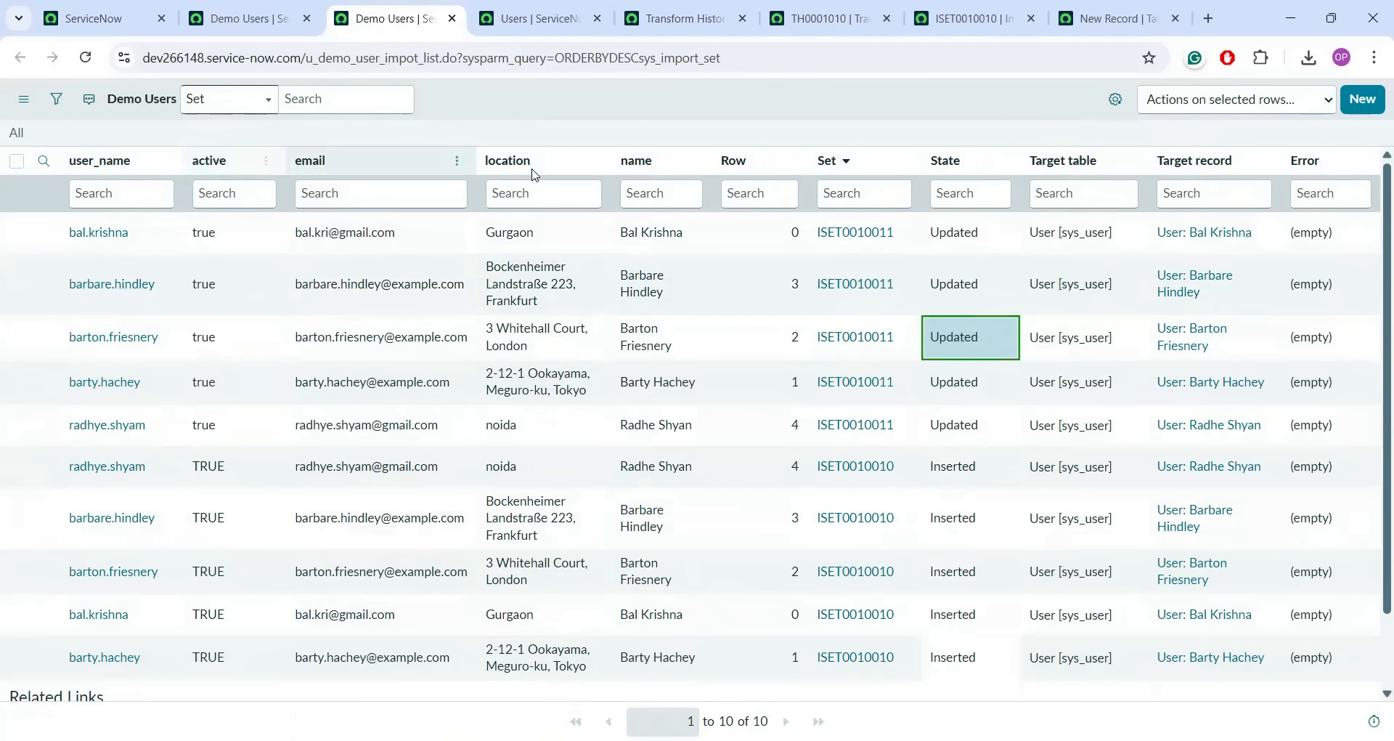
click(109, 260)
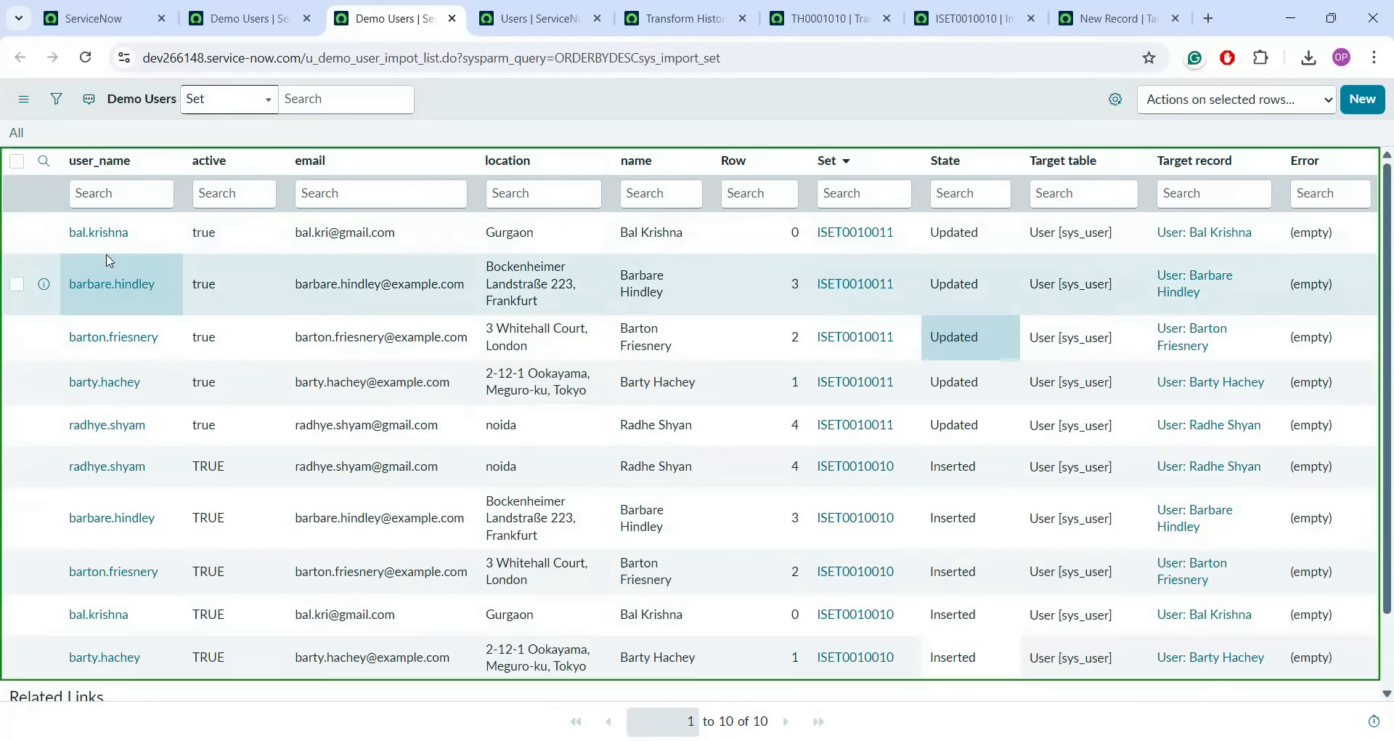
- Refresh the Users list and examine the Active and Updated values of the imported users
click(514, 6)
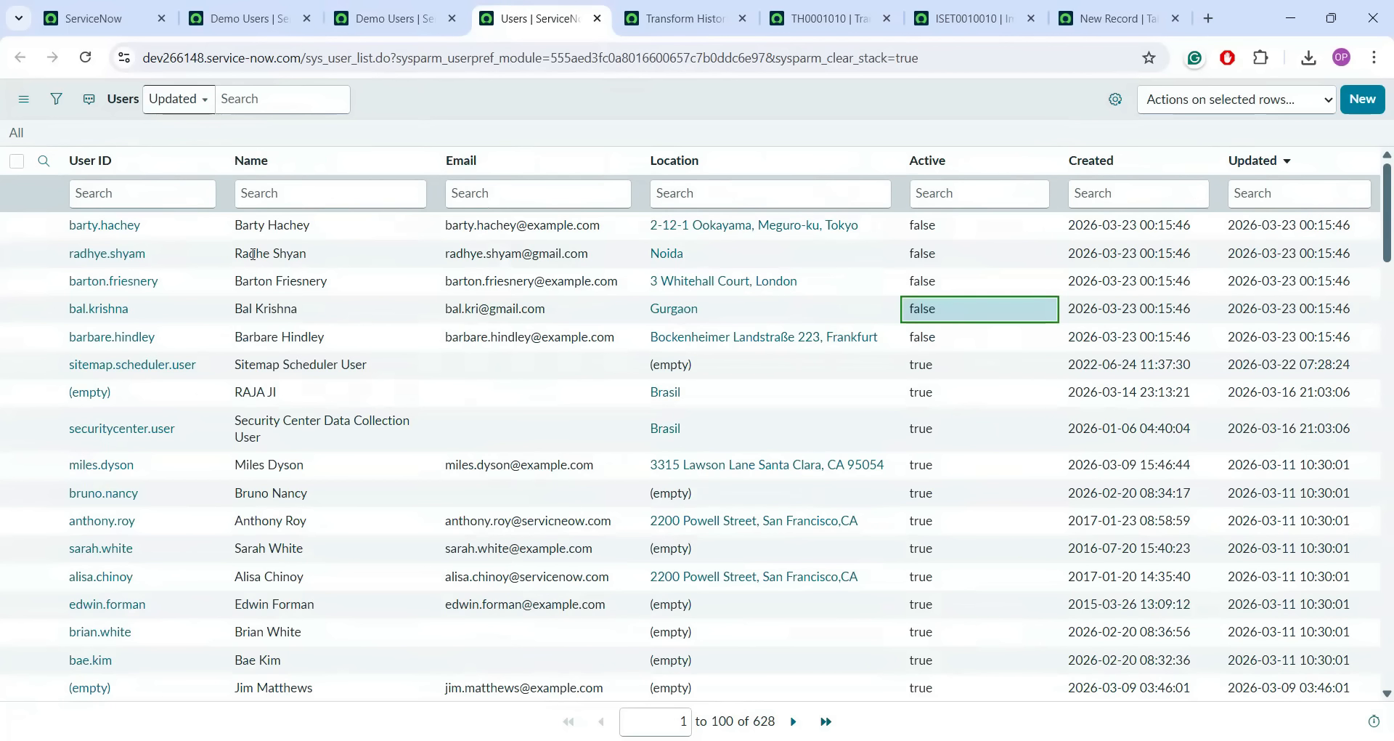
drag(168, 237, 73, 241)
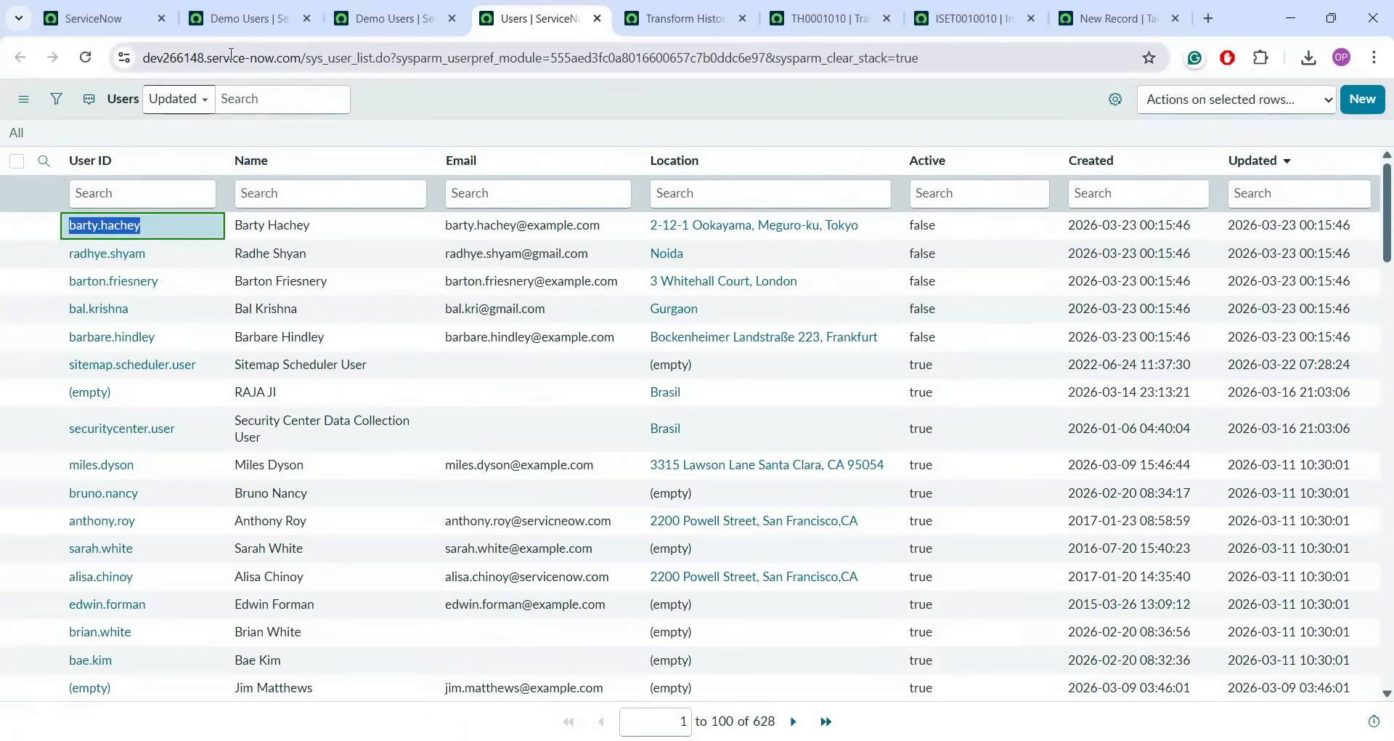
click(18, 134)
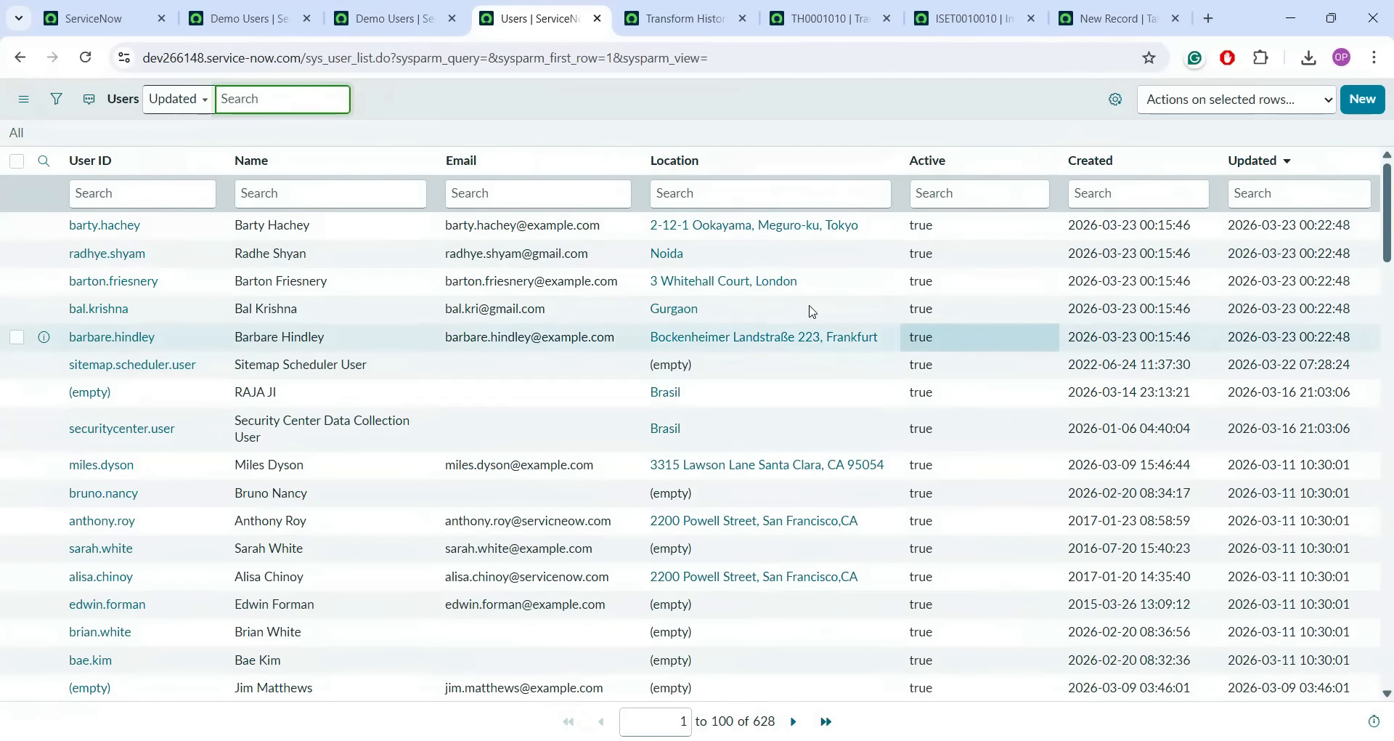
- Open import set ISET0010011 from the Demo Users staging list and examine its data source and import set rows
click(276, 23)
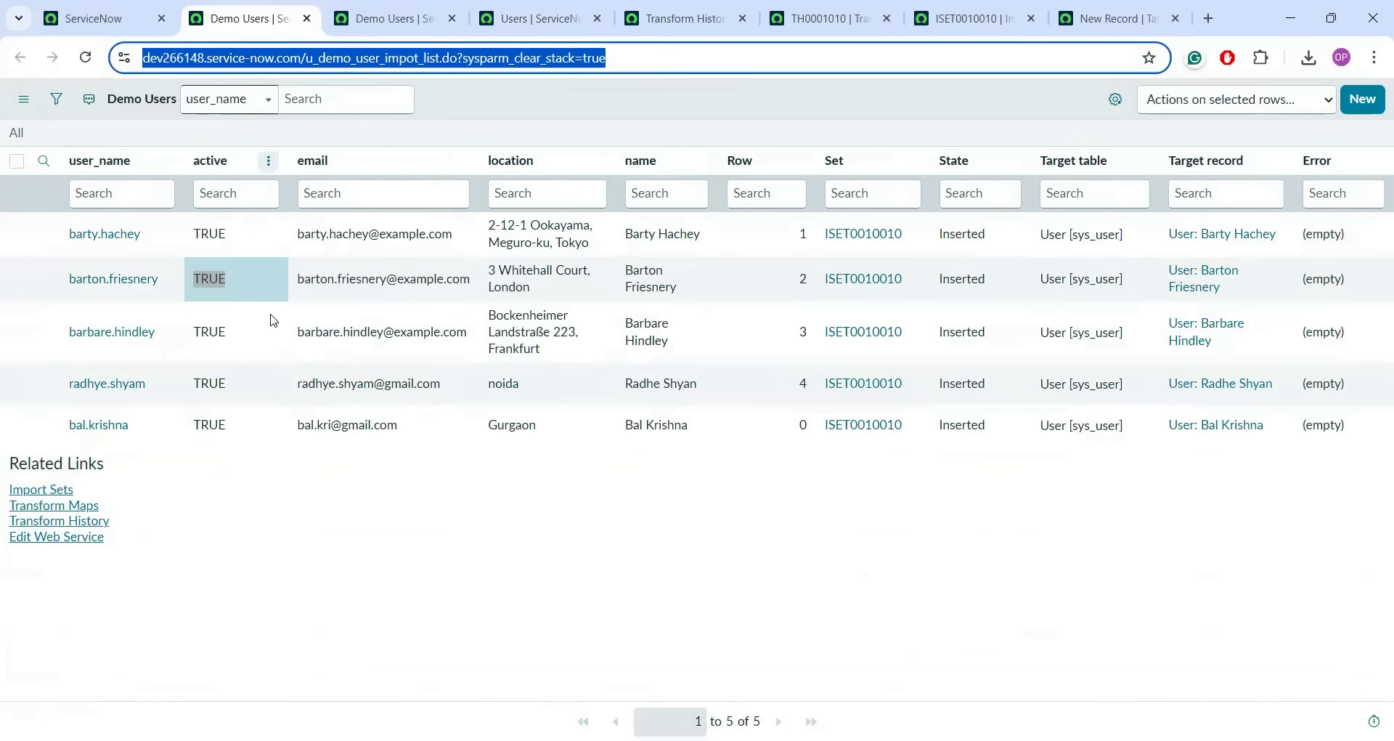
click(405, 8)
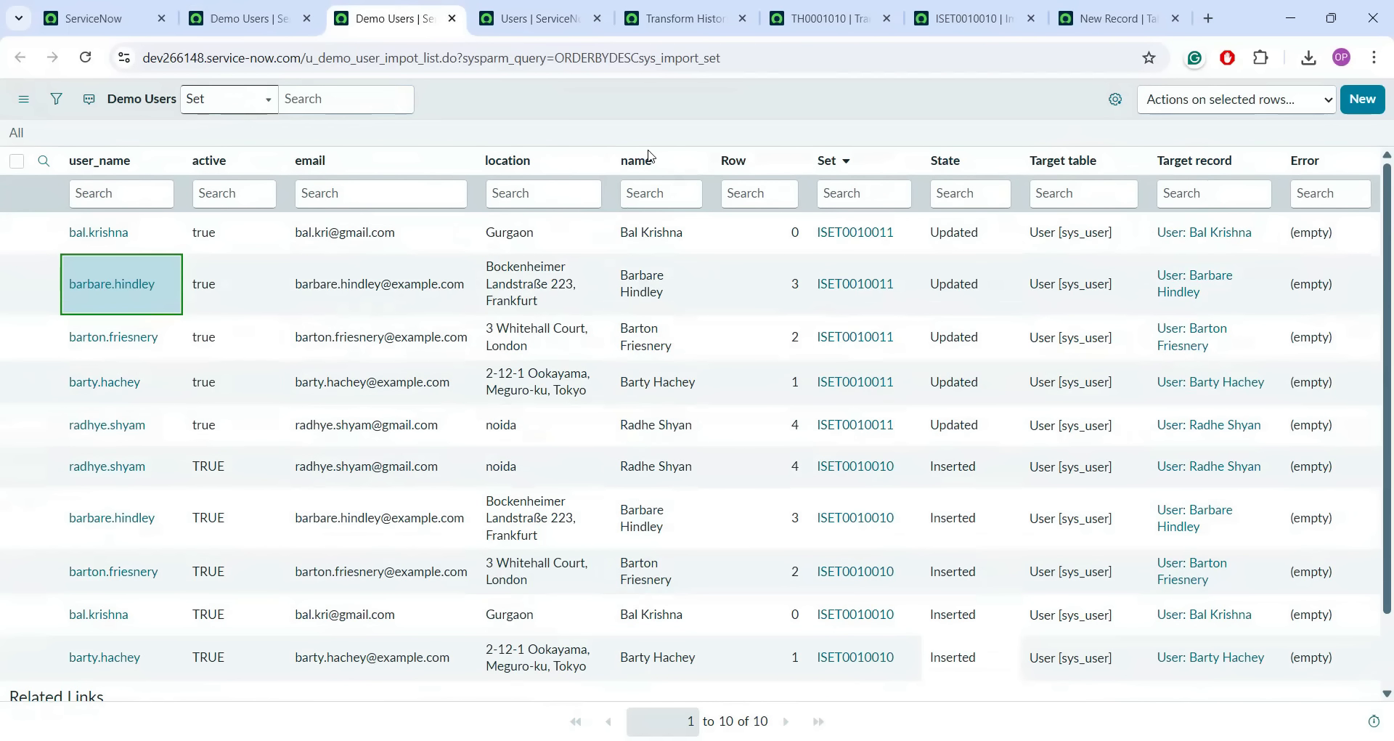
click(859, 239)
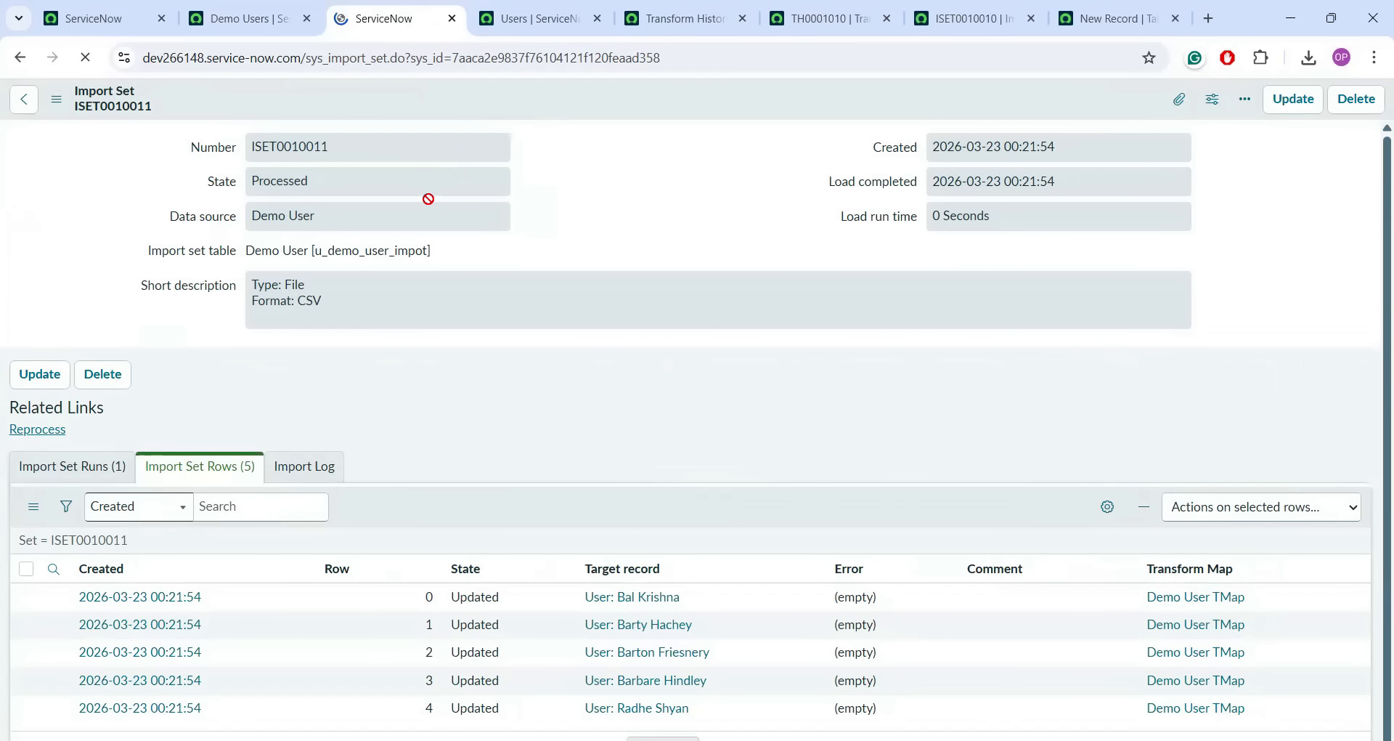
triple_click(287, 221)
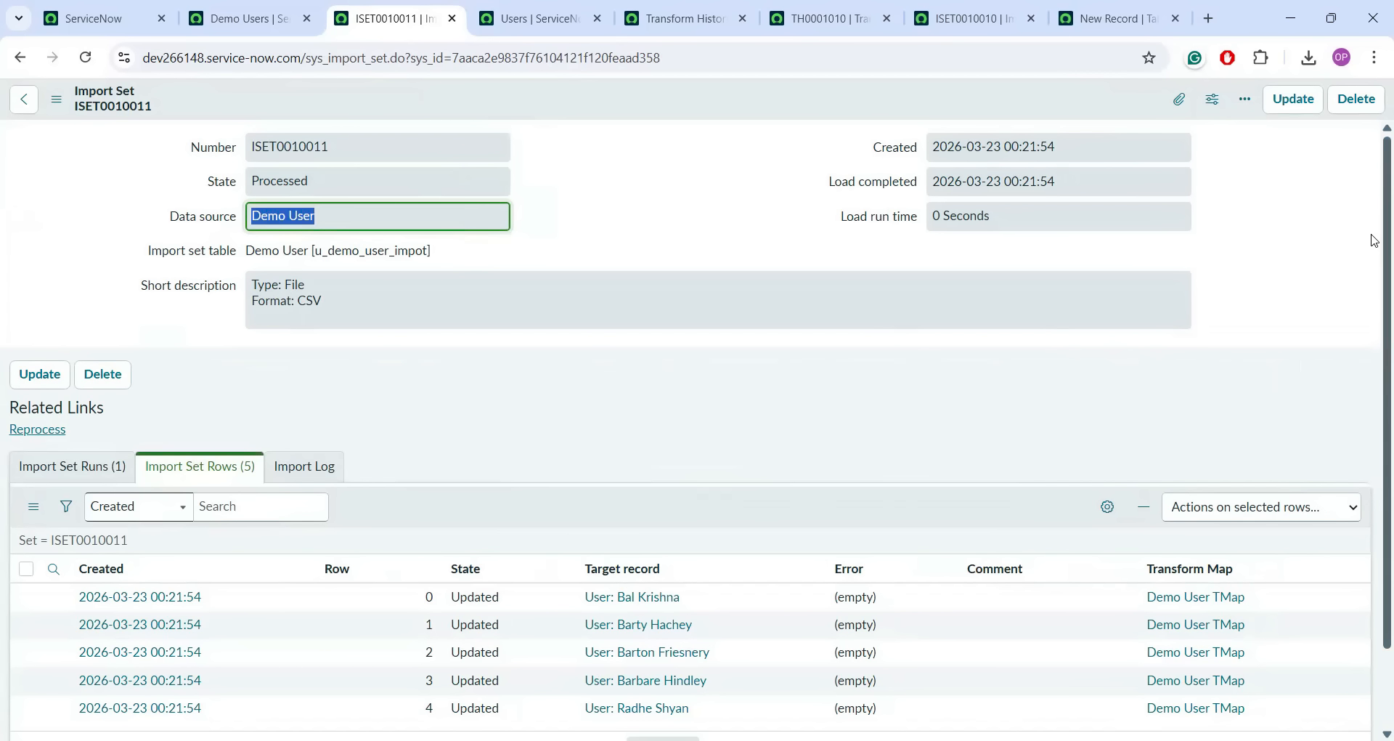
- Examine the row states of import set ISET0010011 and close every browser tab except the main ServiceNow one
scroll(1375, 326, down, 2)
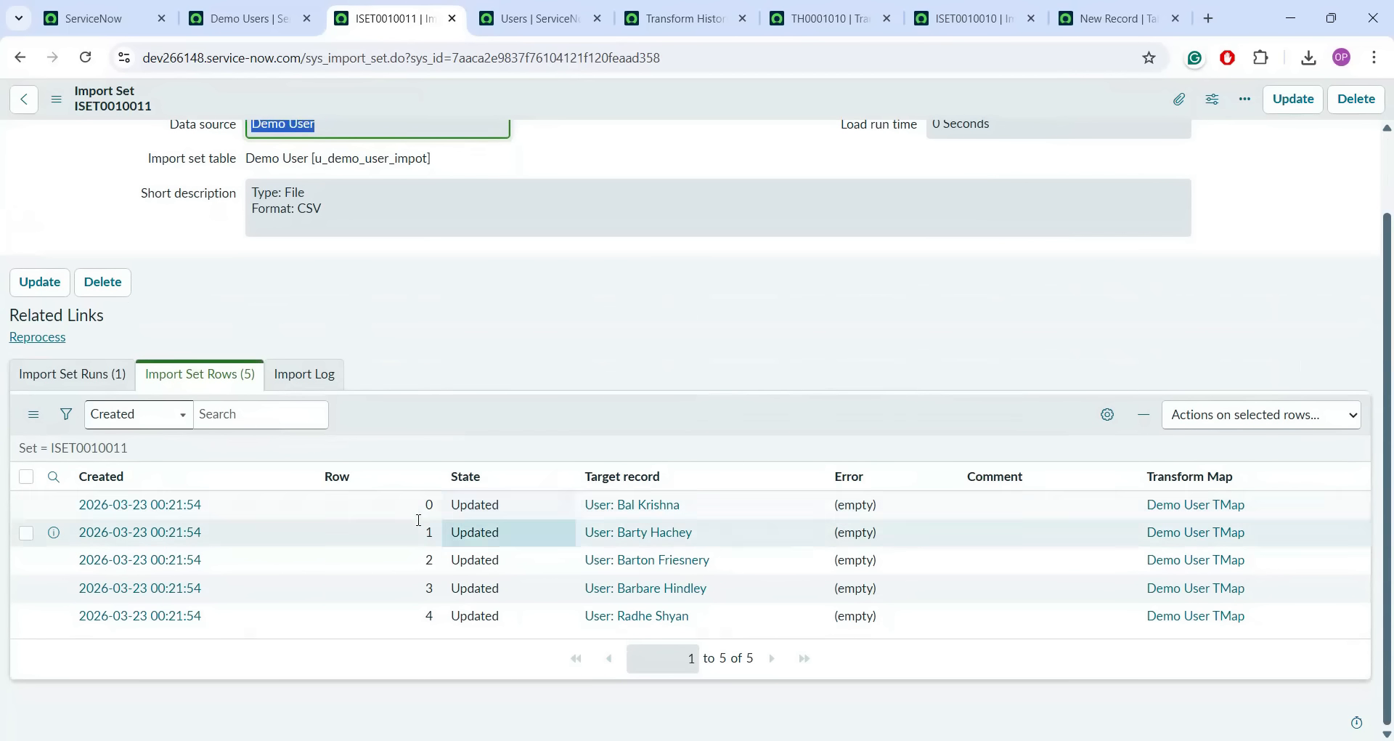
drag(517, 508, 501, 632)
click(452, 18)
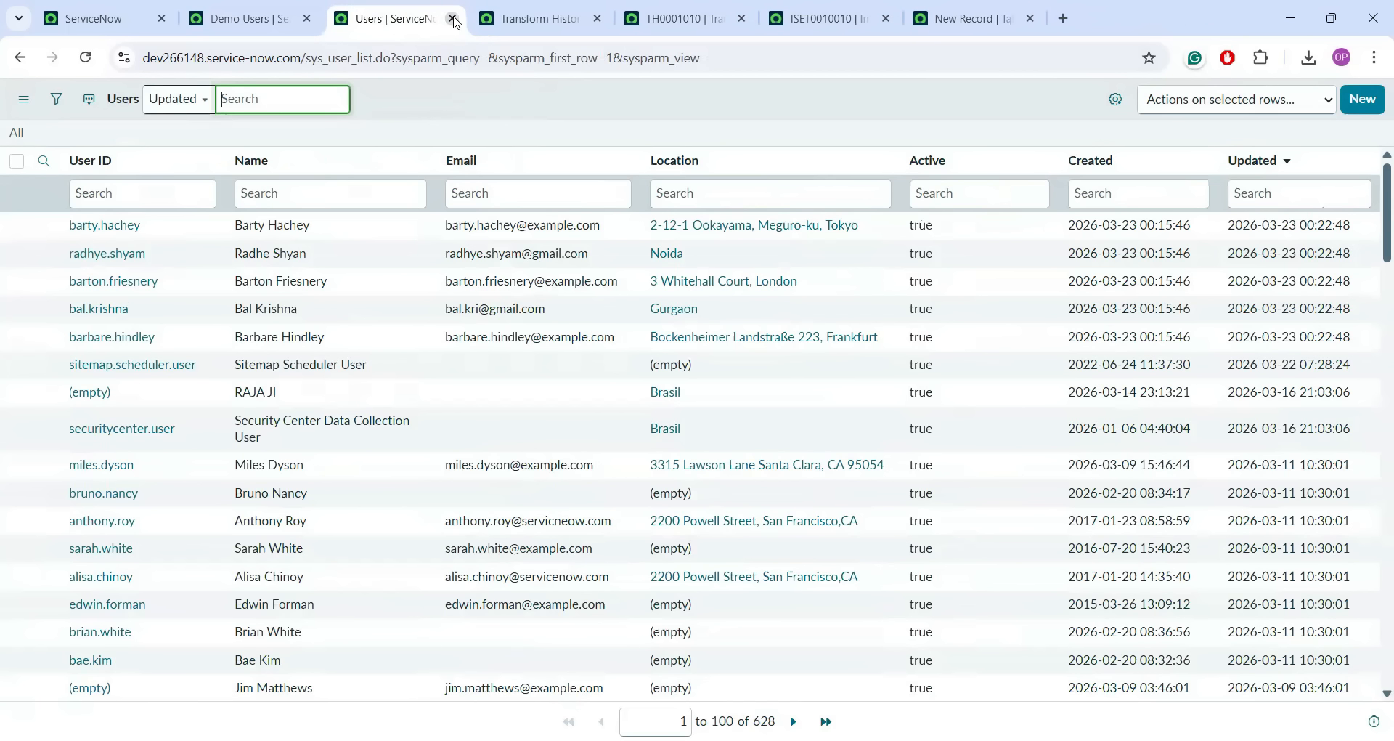
click(452, 18)
click(452, 18)
click(451, 18)
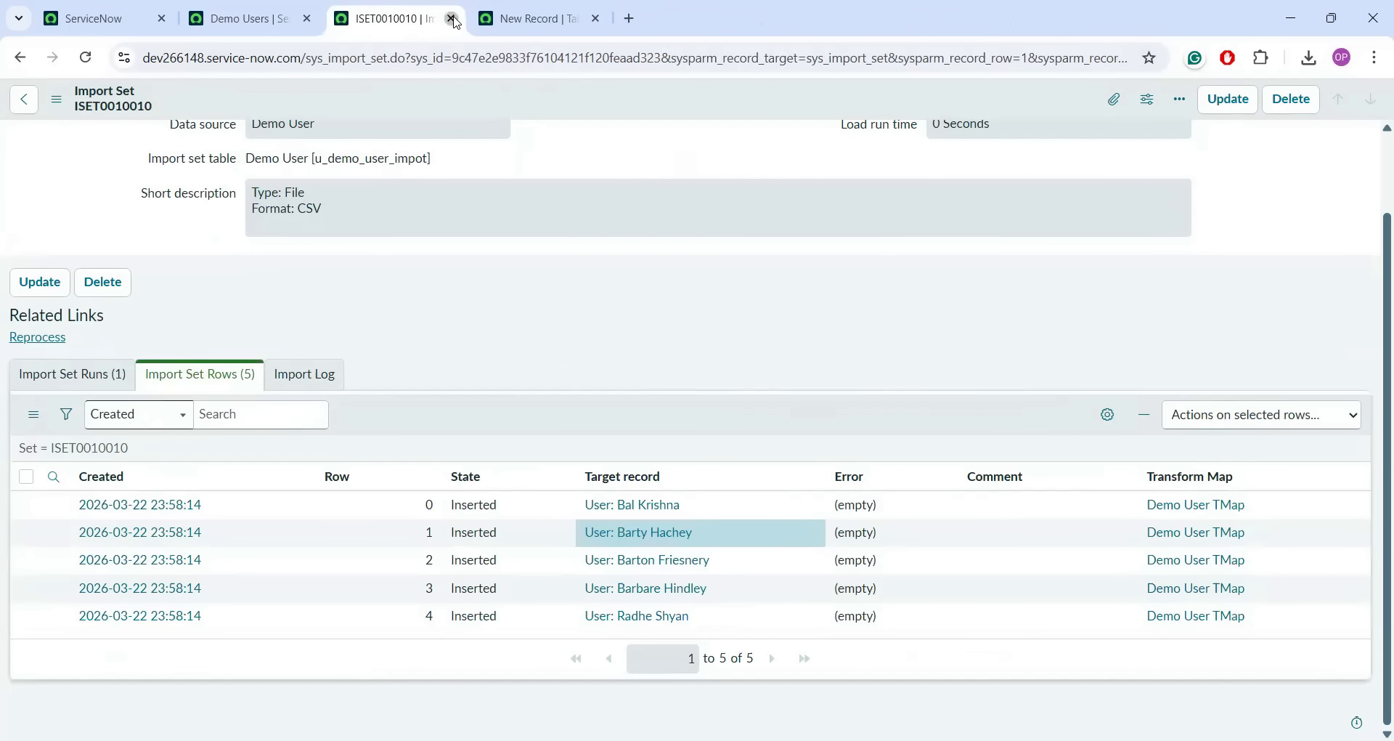
click(452, 18)
click(452, 18)
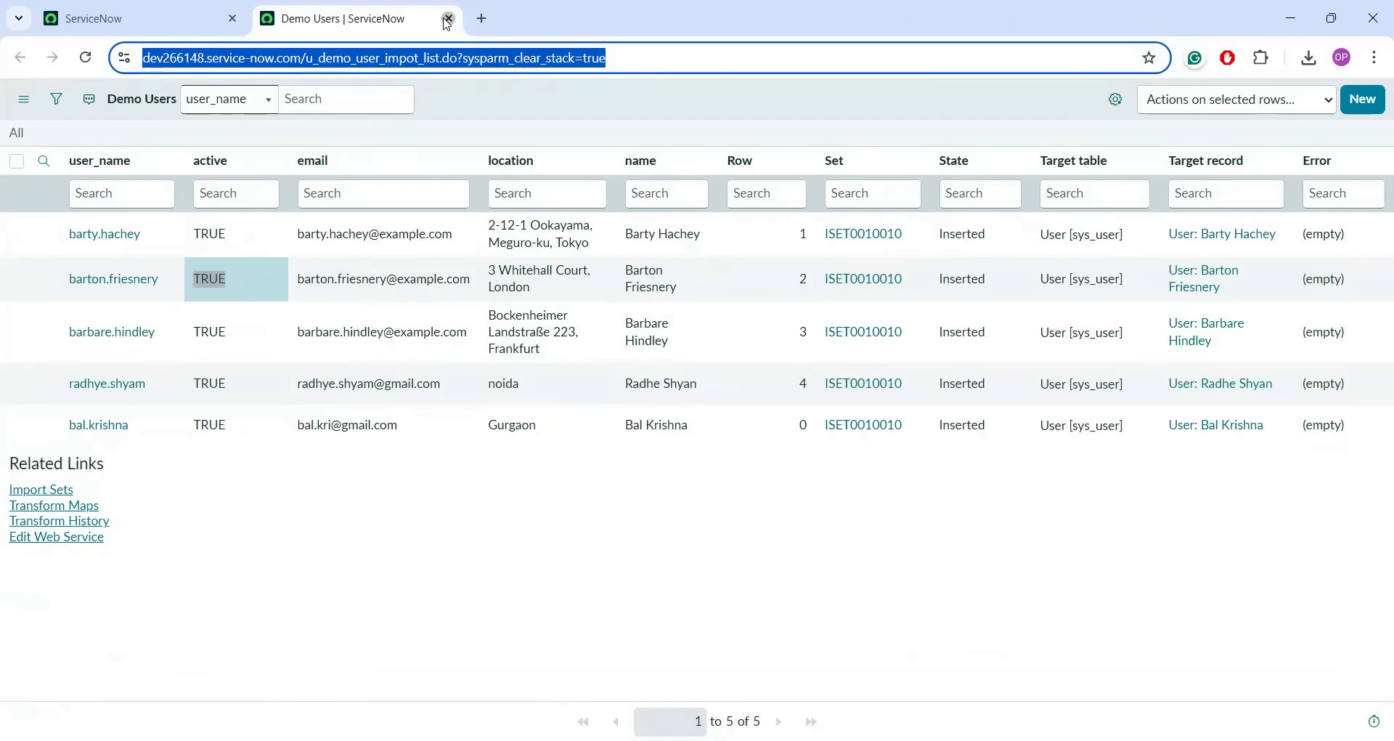
click(448, 19)
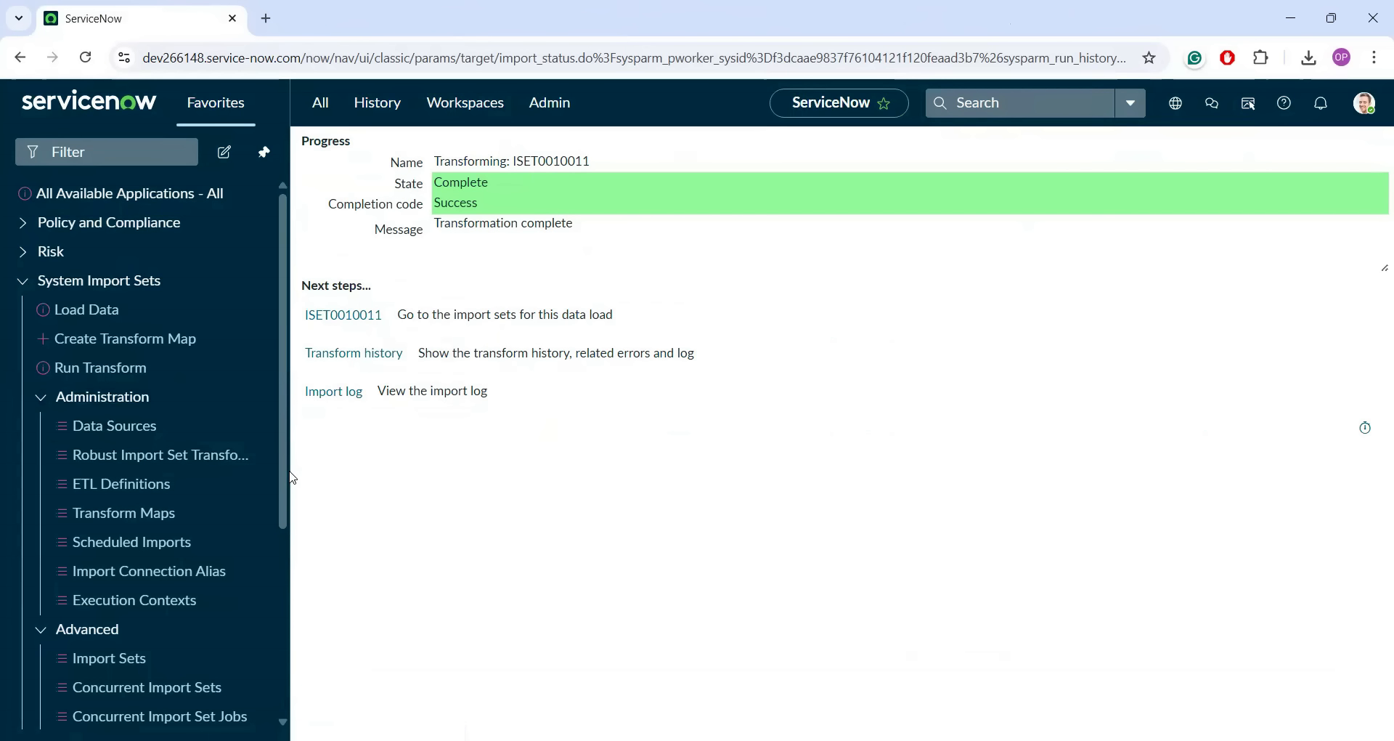
- Open the Import Sets list and examine the entries for ISET0010010 and ISET0010011
scroll(278, 595, down, 3)
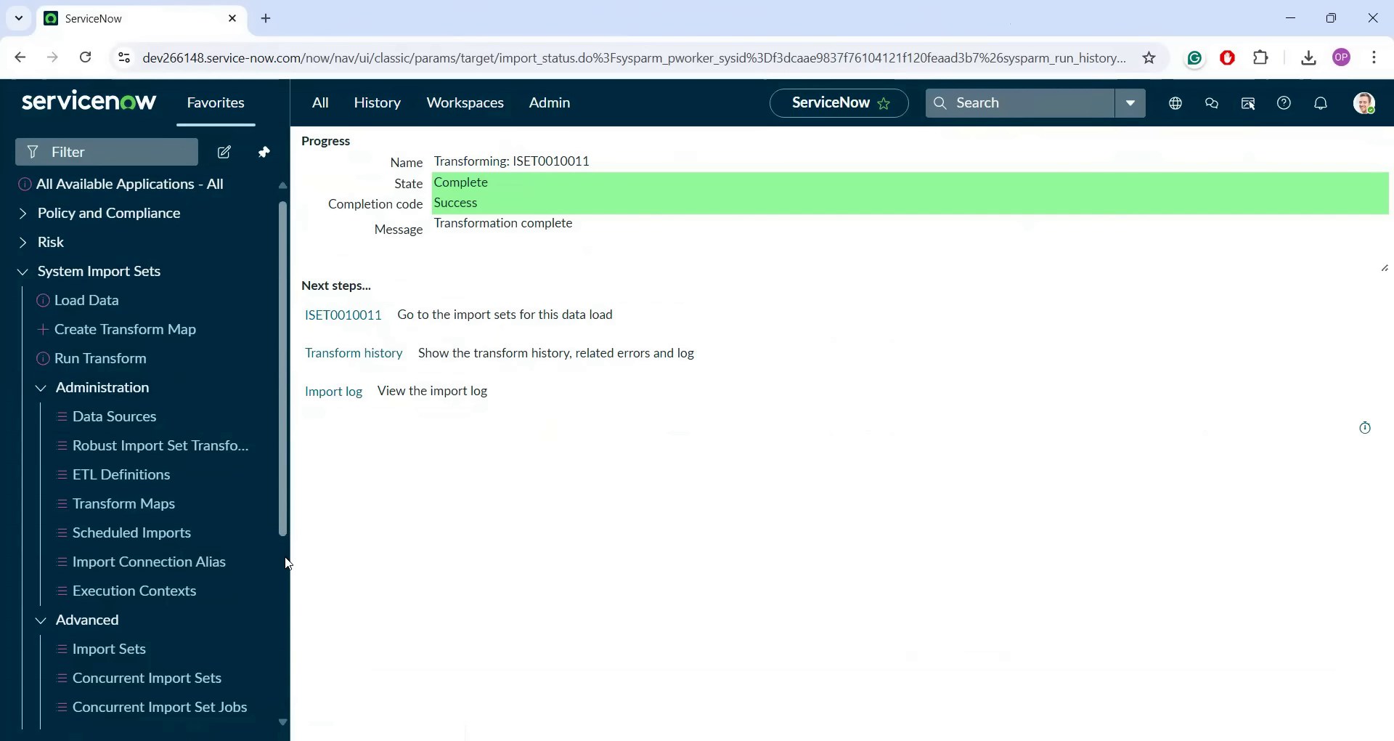
click(114, 454)
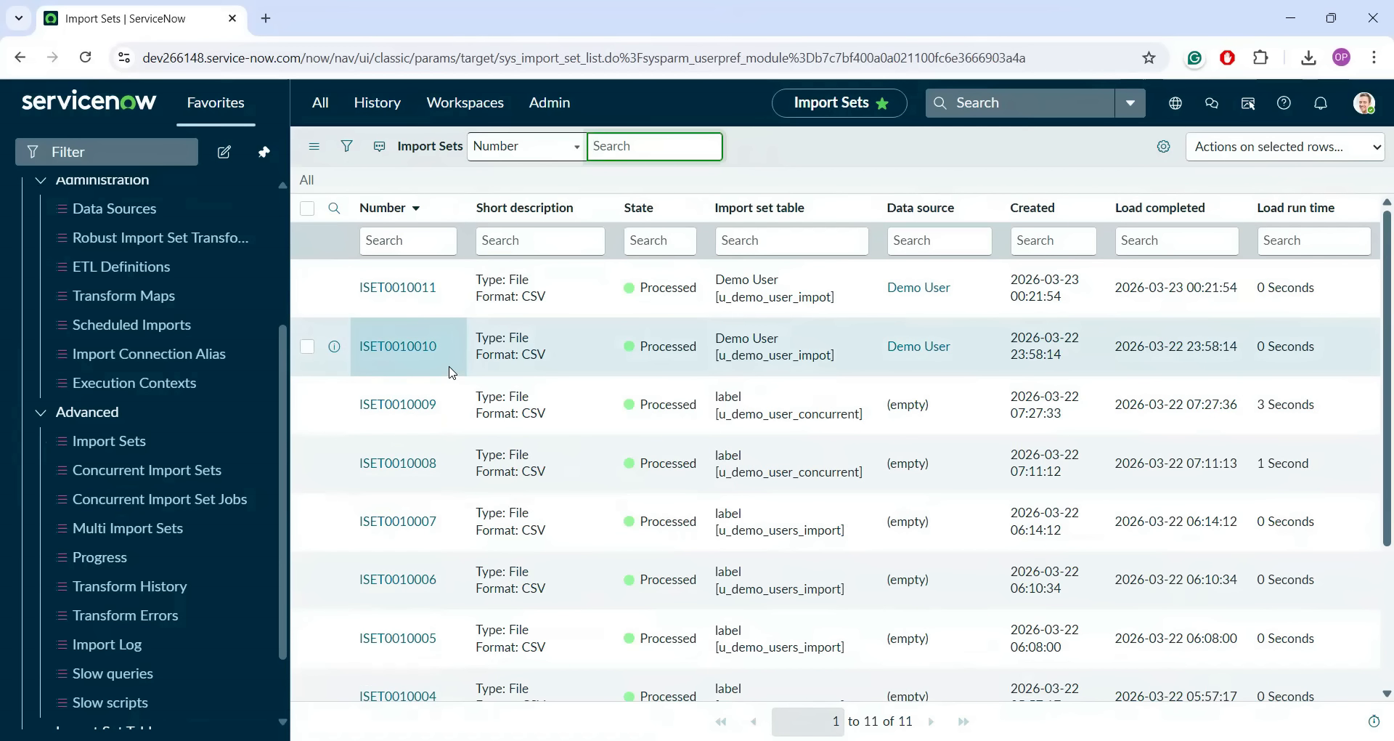
double_click(393, 367)
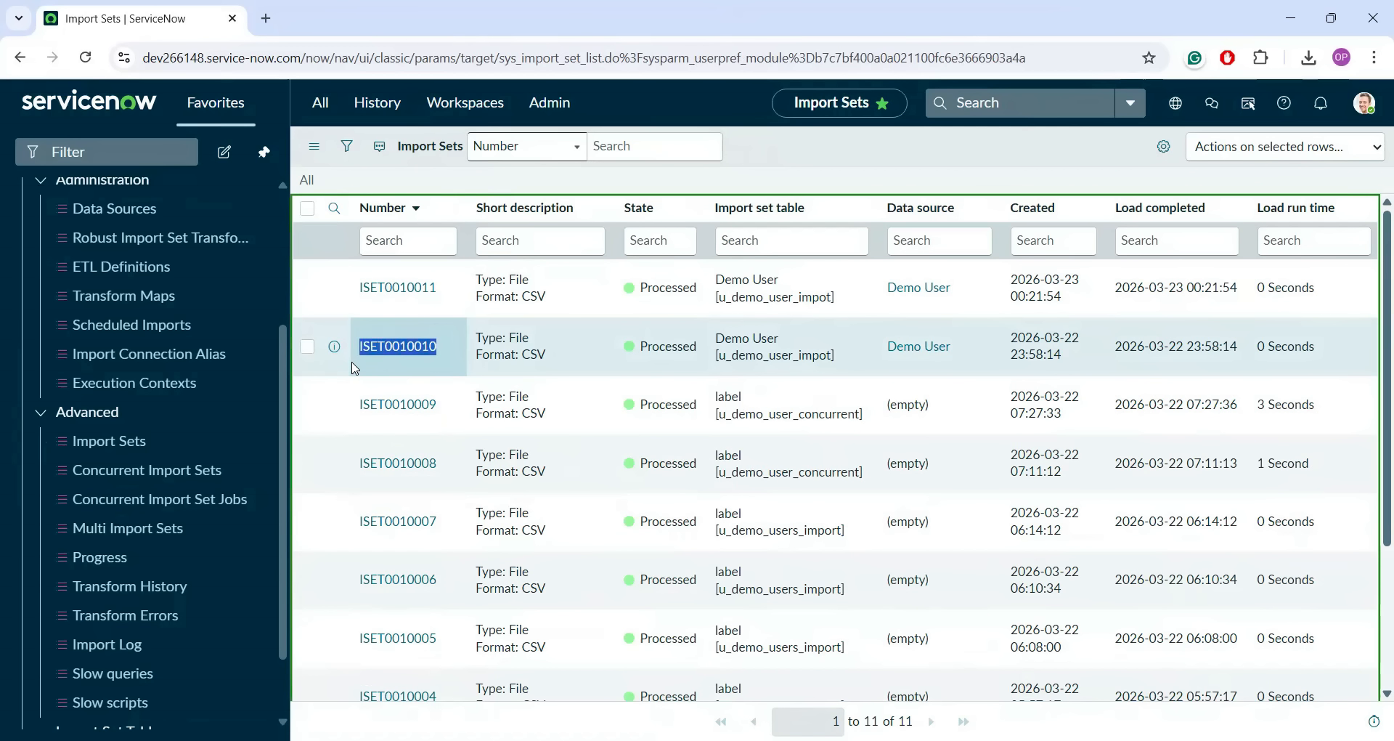
double_click(428, 288)
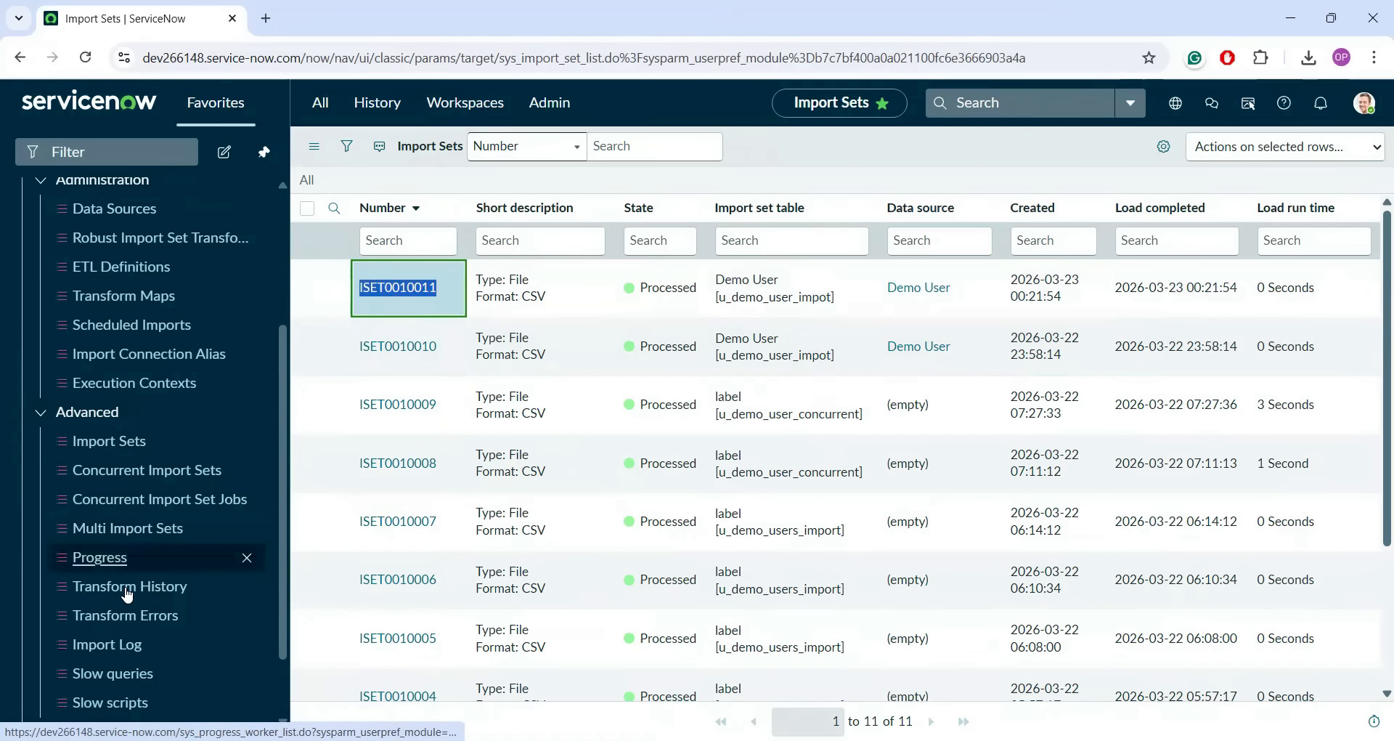
- Open the transform history and compare the Inserts and Updates counts of ISET0010011 and ISET0010010, and check the transform errors
click(133, 590)
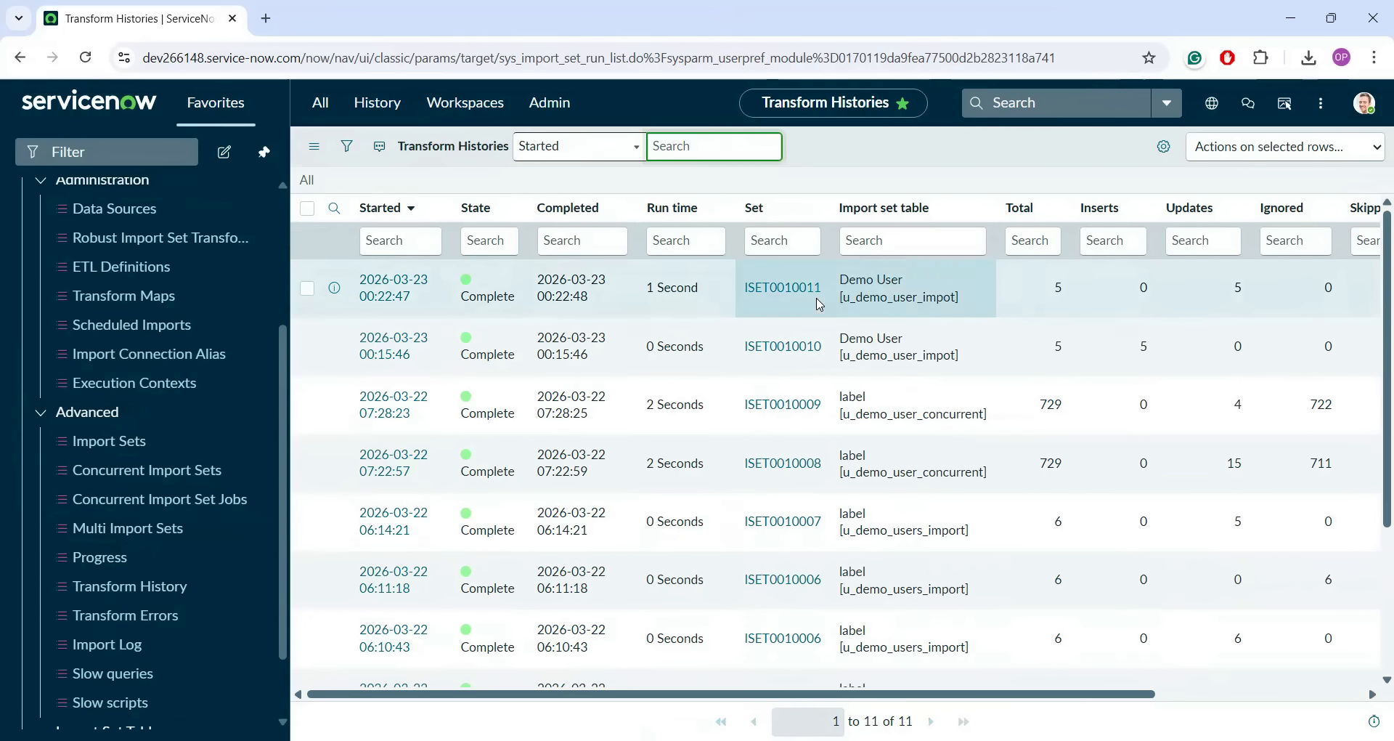
drag(828, 305, 738, 303)
drag(1132, 293, 1241, 288)
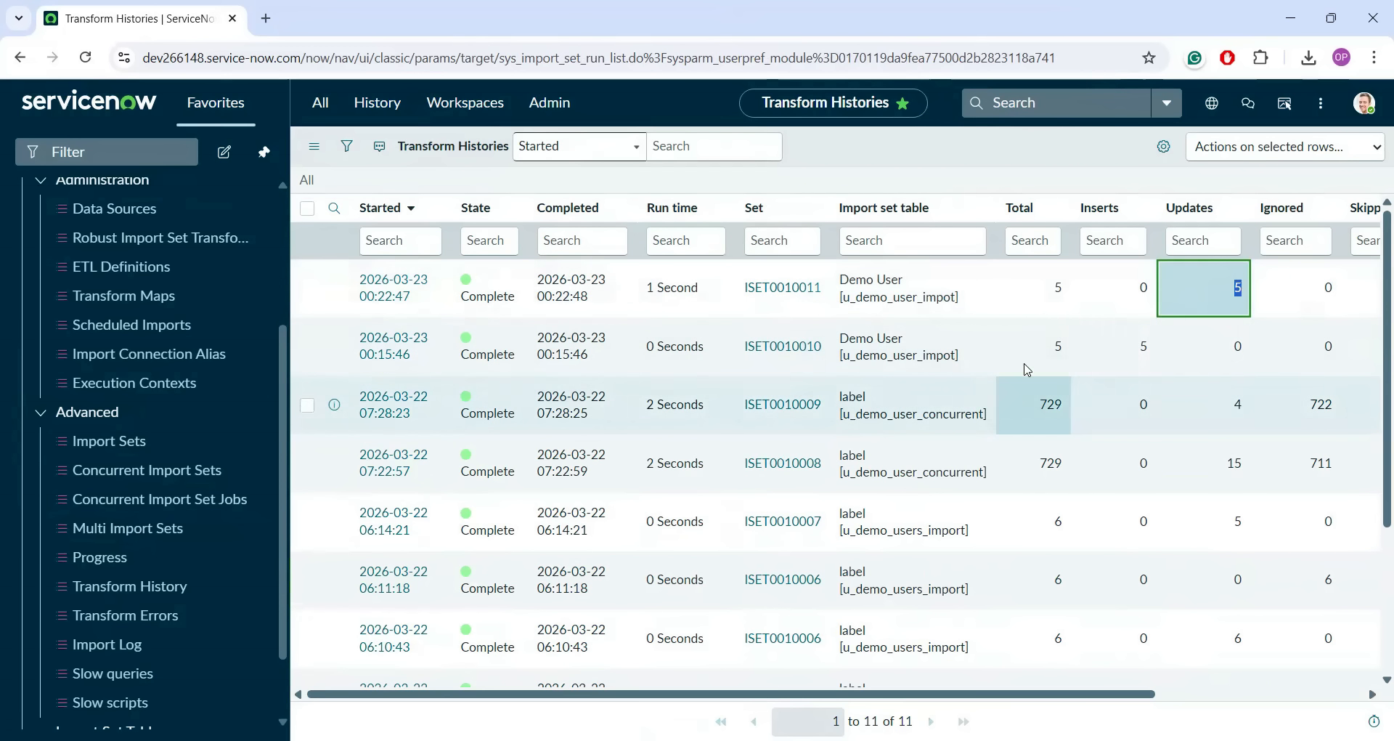
drag(1047, 348, 1148, 347)
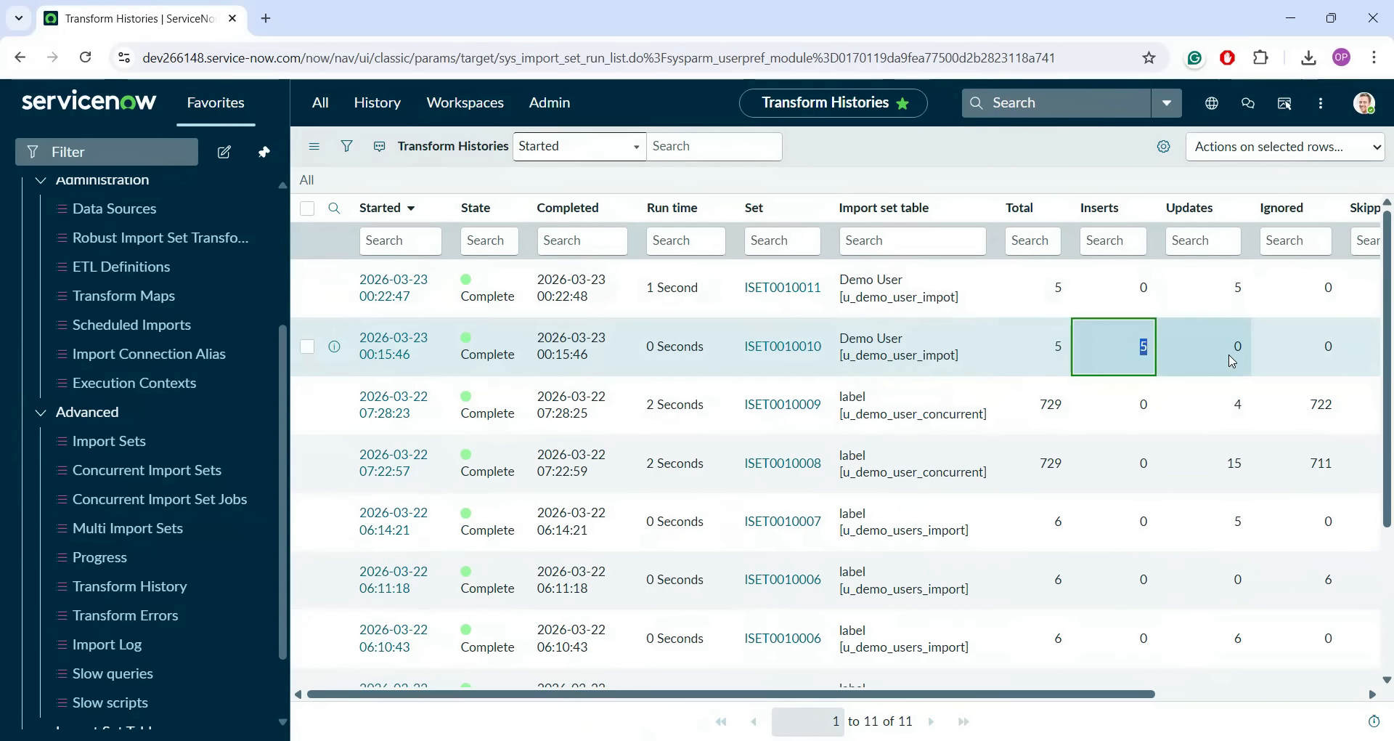
click(139, 617)
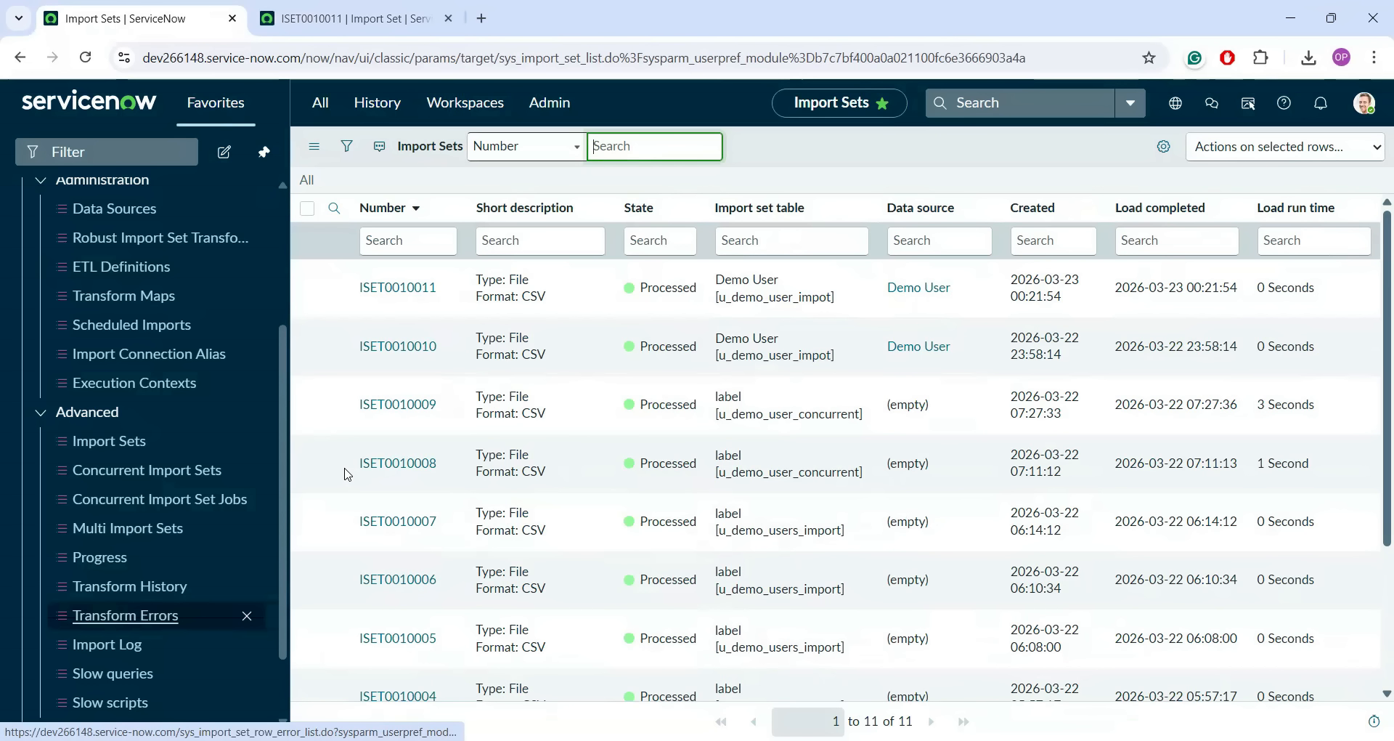
- Open the Demo User data source and remove its attachment Demo User List.csv
drag(279, 438, 266, 275)
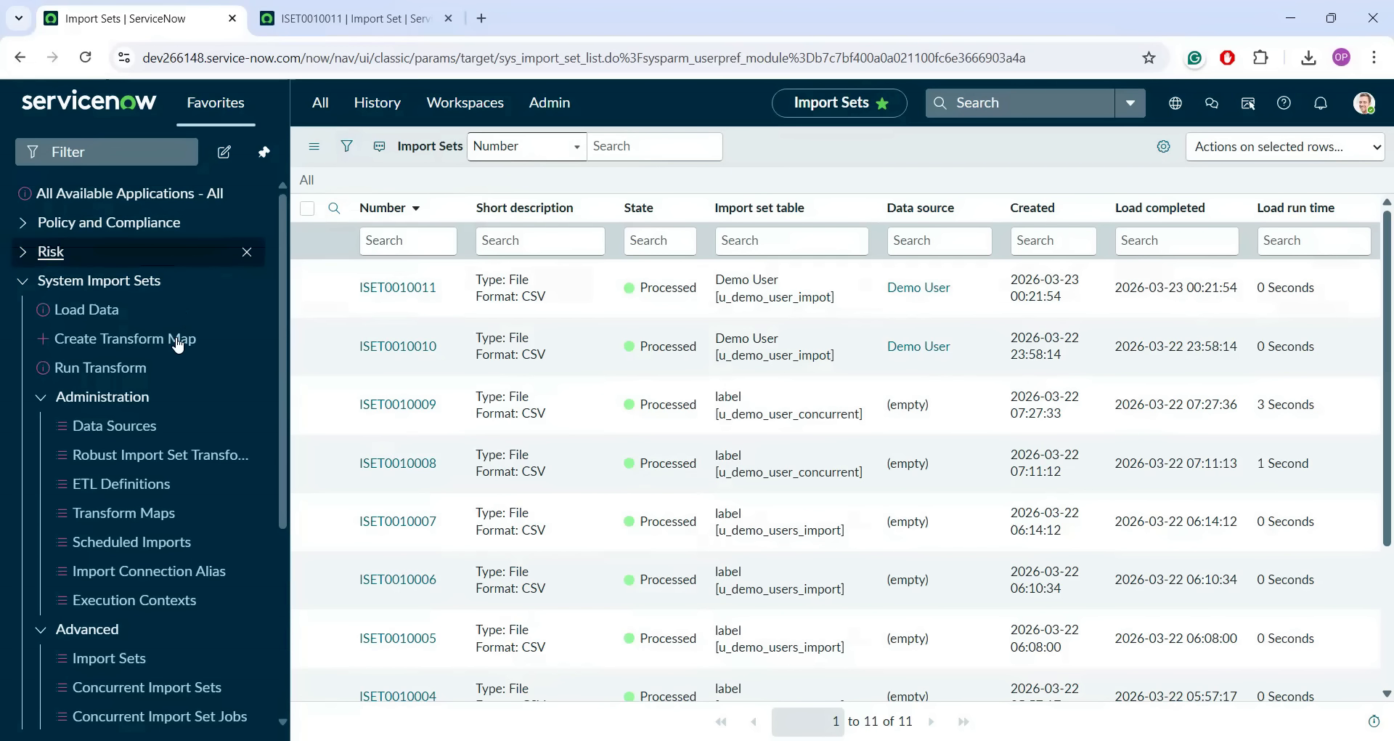
click(113, 428)
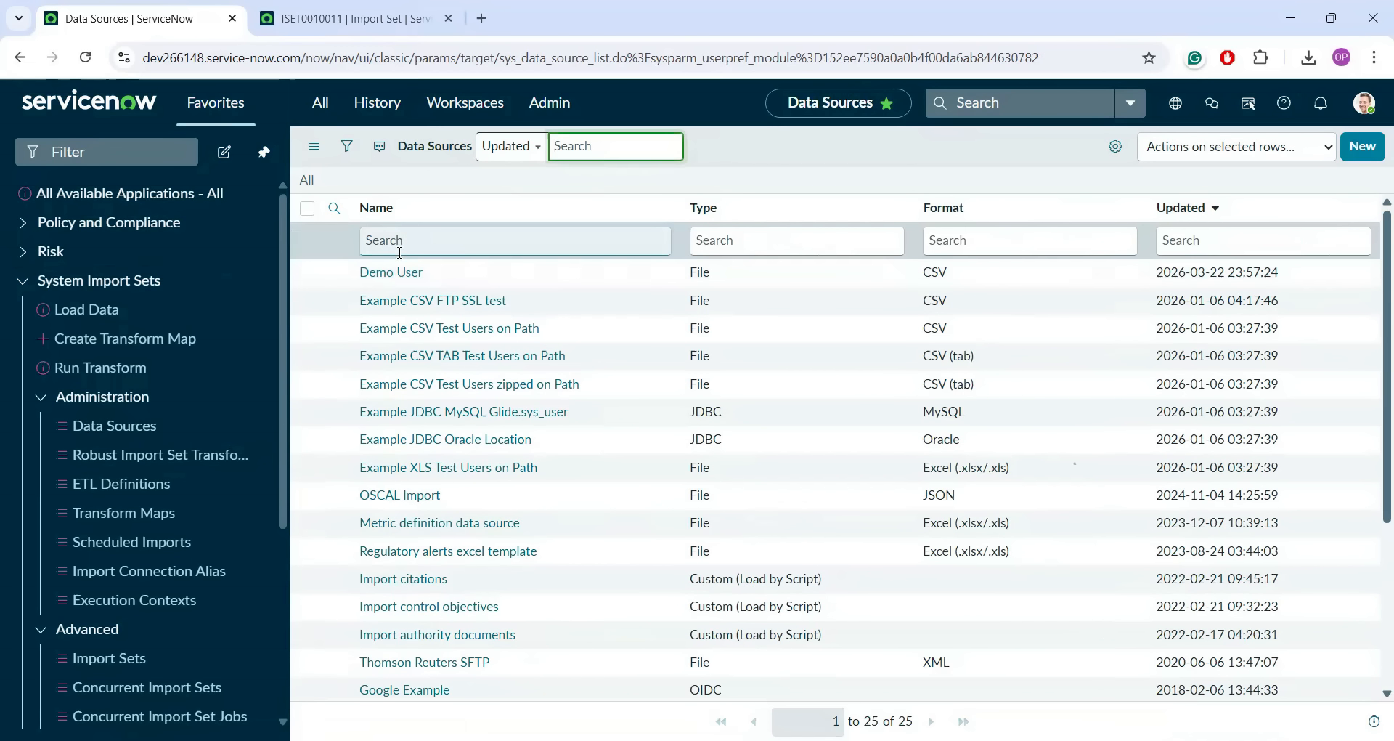
click(396, 273)
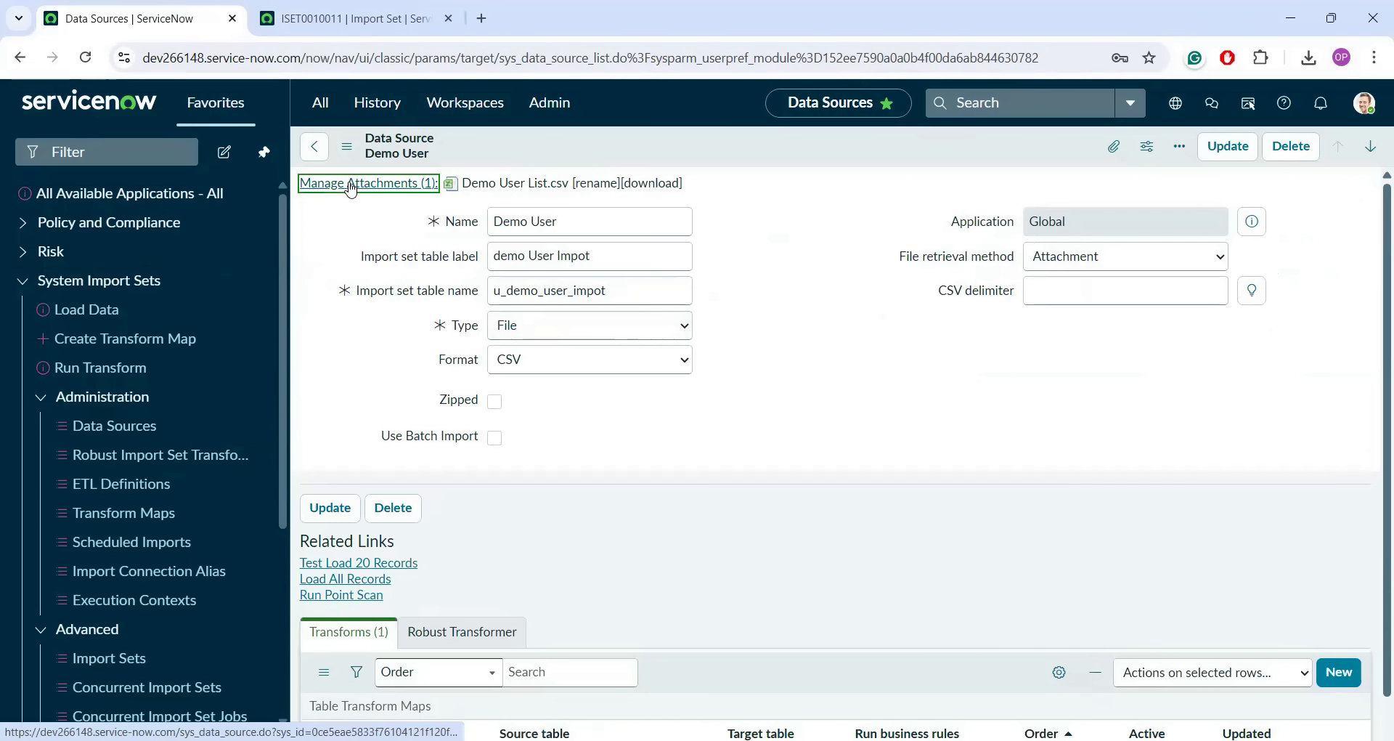
click(351, 184)
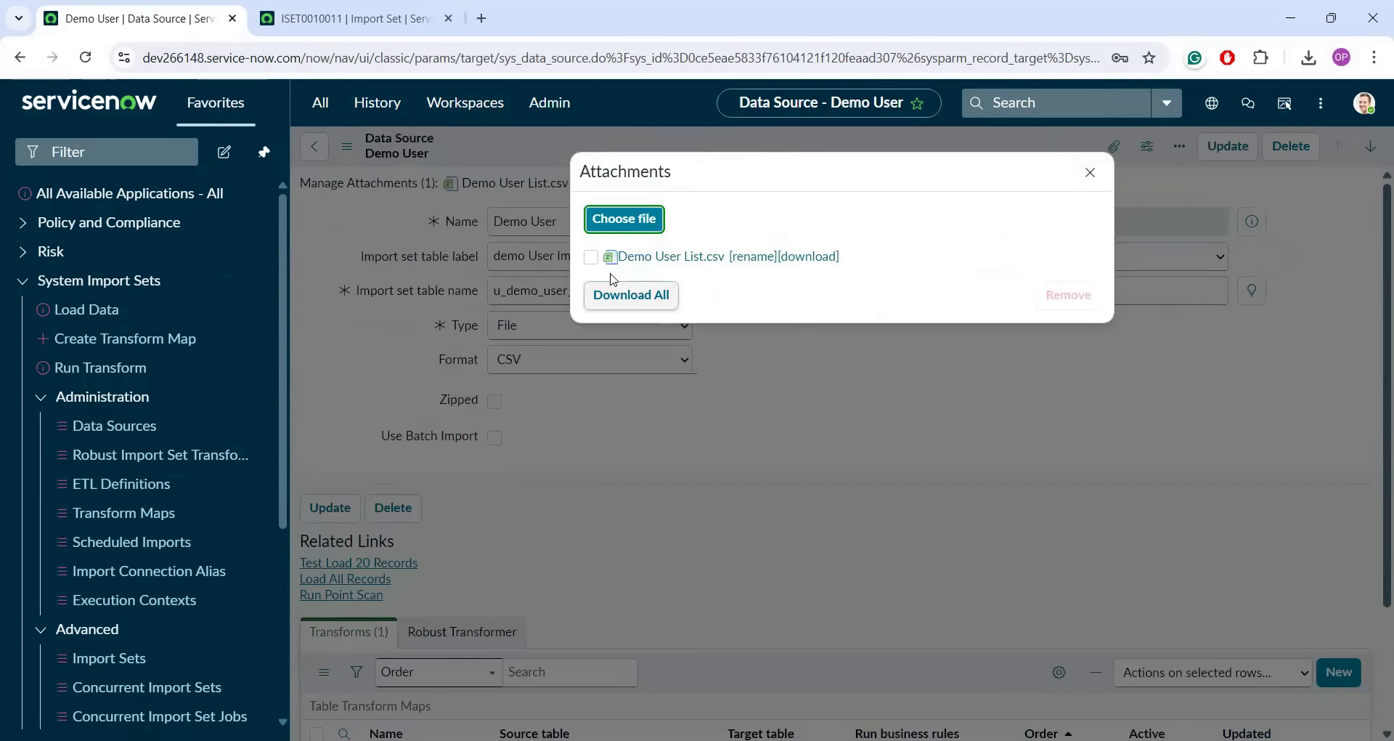
click(591, 259)
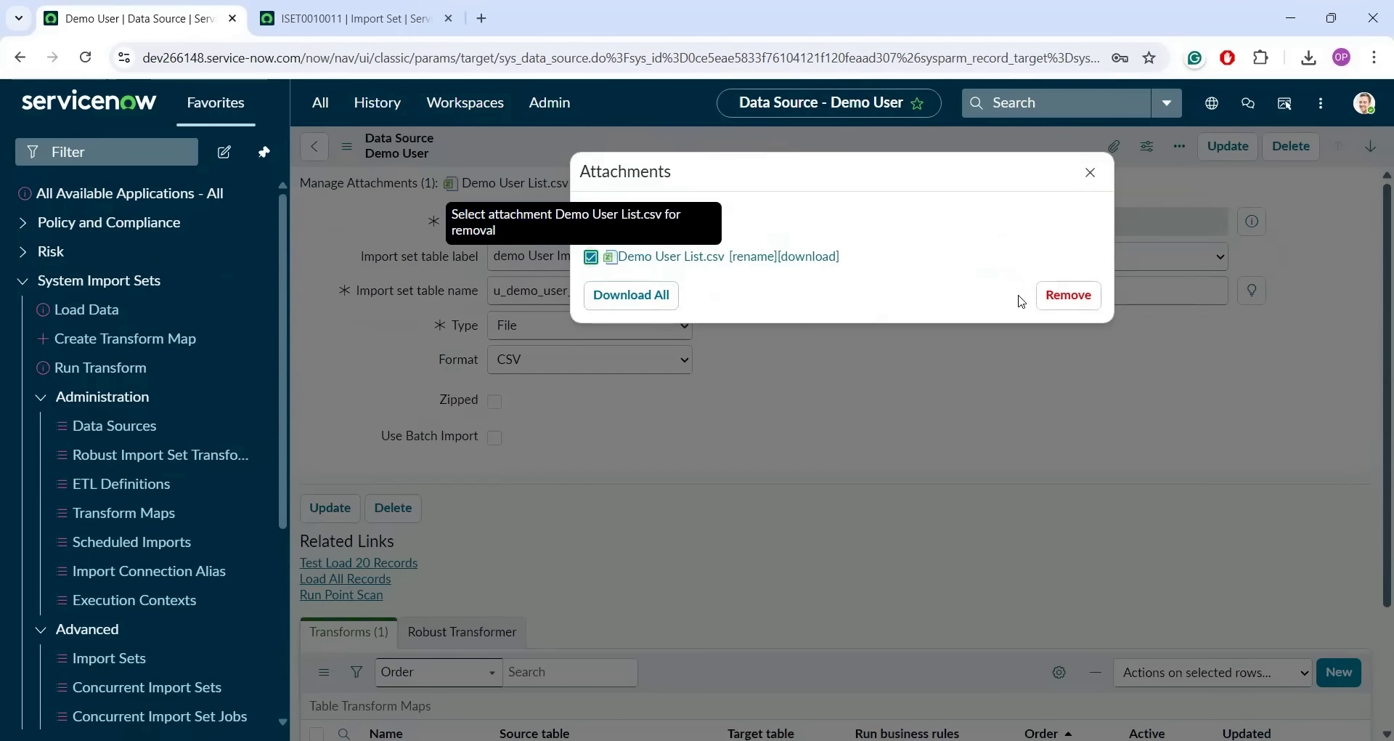
click(1069, 298)
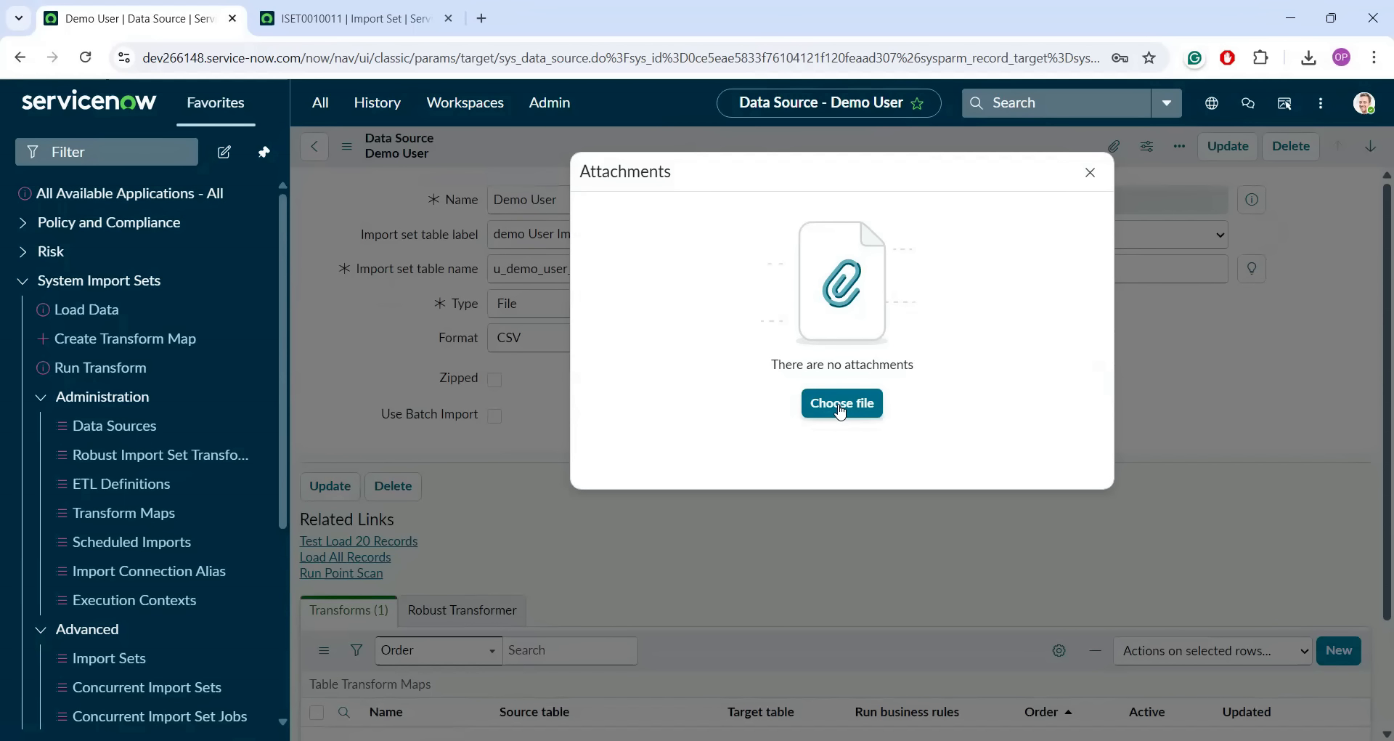
- Attach the replacement CSV file to the Demo User data source and load all its records
click(841, 410)
click(906, 473)
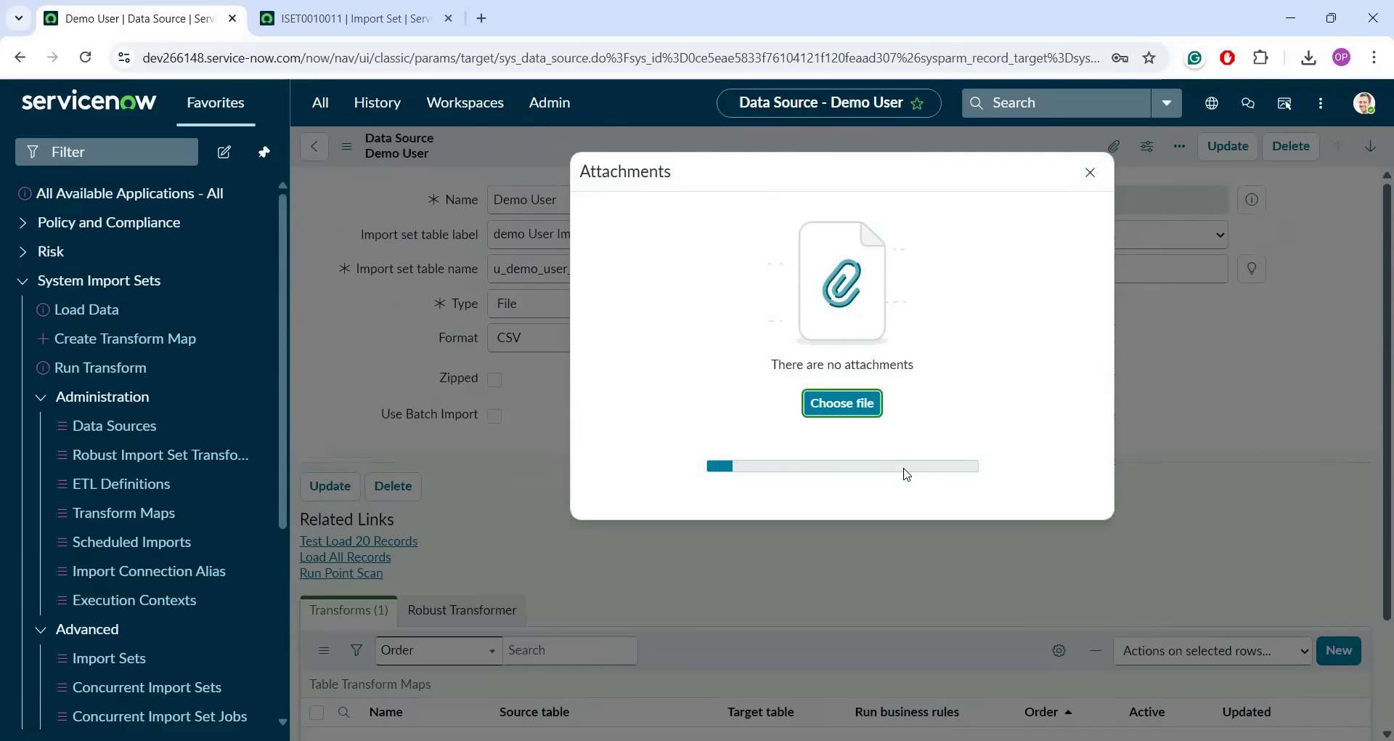
click(1090, 172)
click(364, 581)
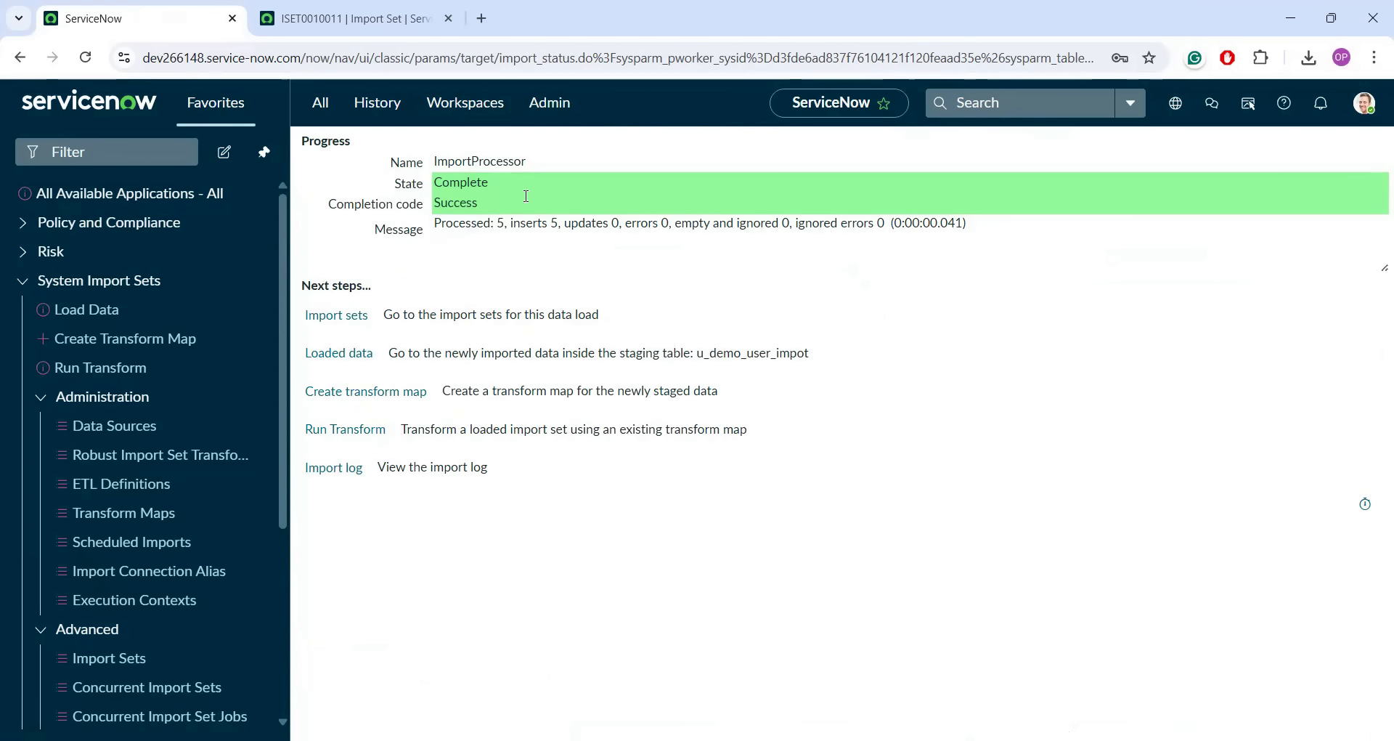
drag(435, 224, 573, 230)
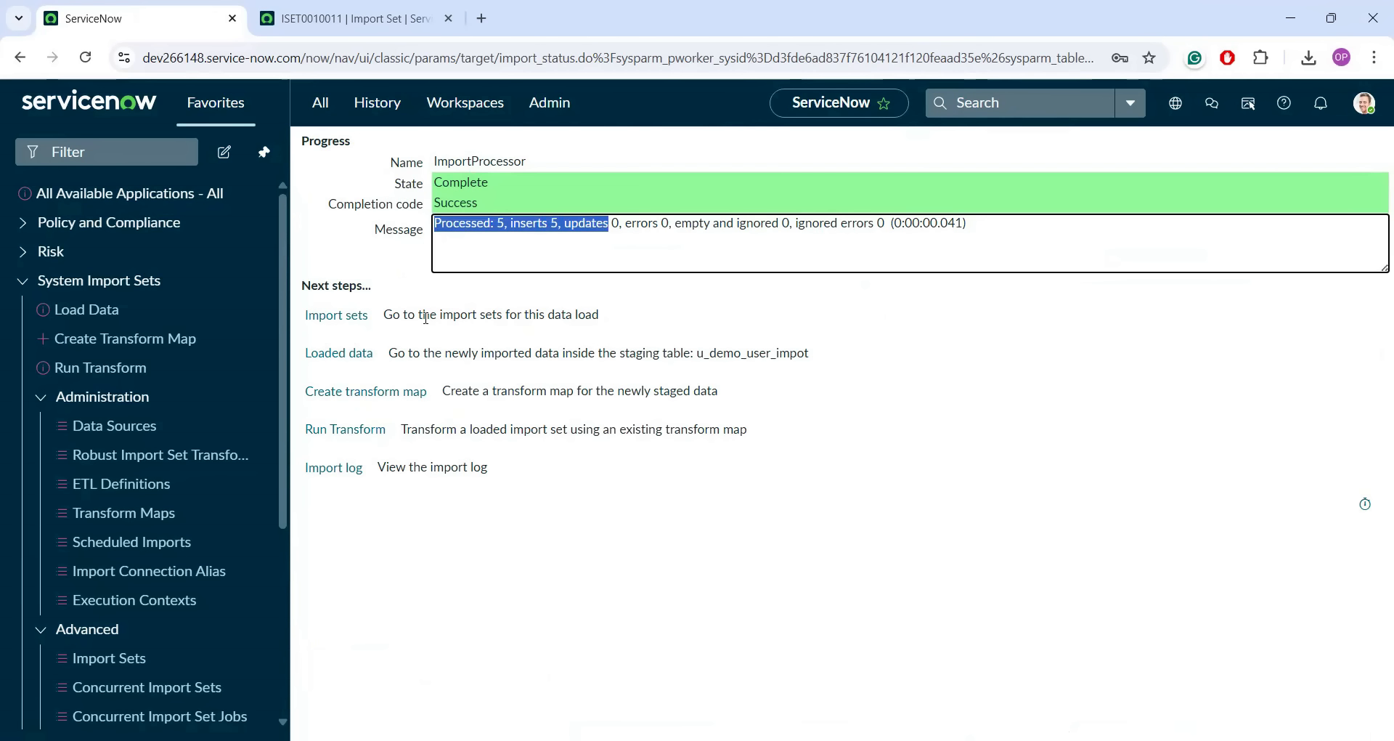
- Open the loaded data in the Demo Users staging list and examine the user_name values of the ISET0010012 rows
ctrl+click(339, 353)
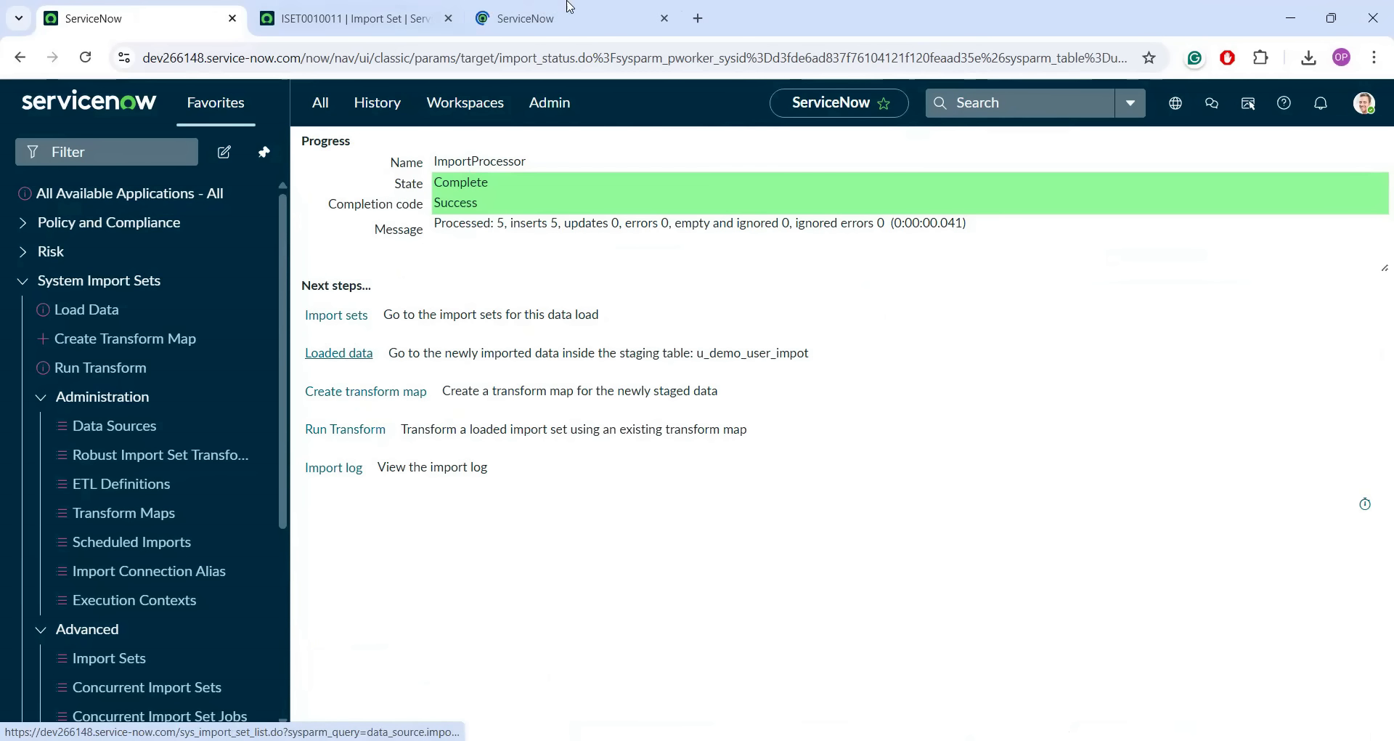
click(578, 10)
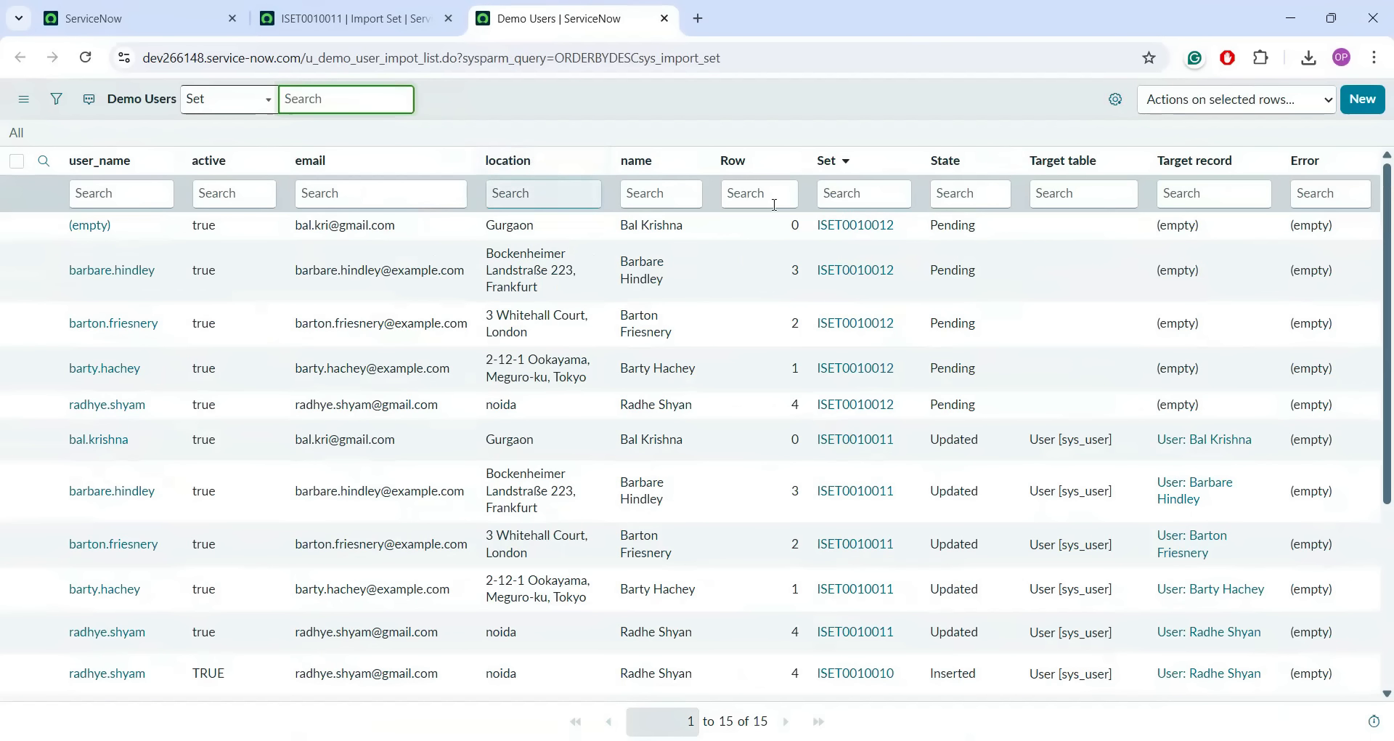
drag(898, 225, 824, 231)
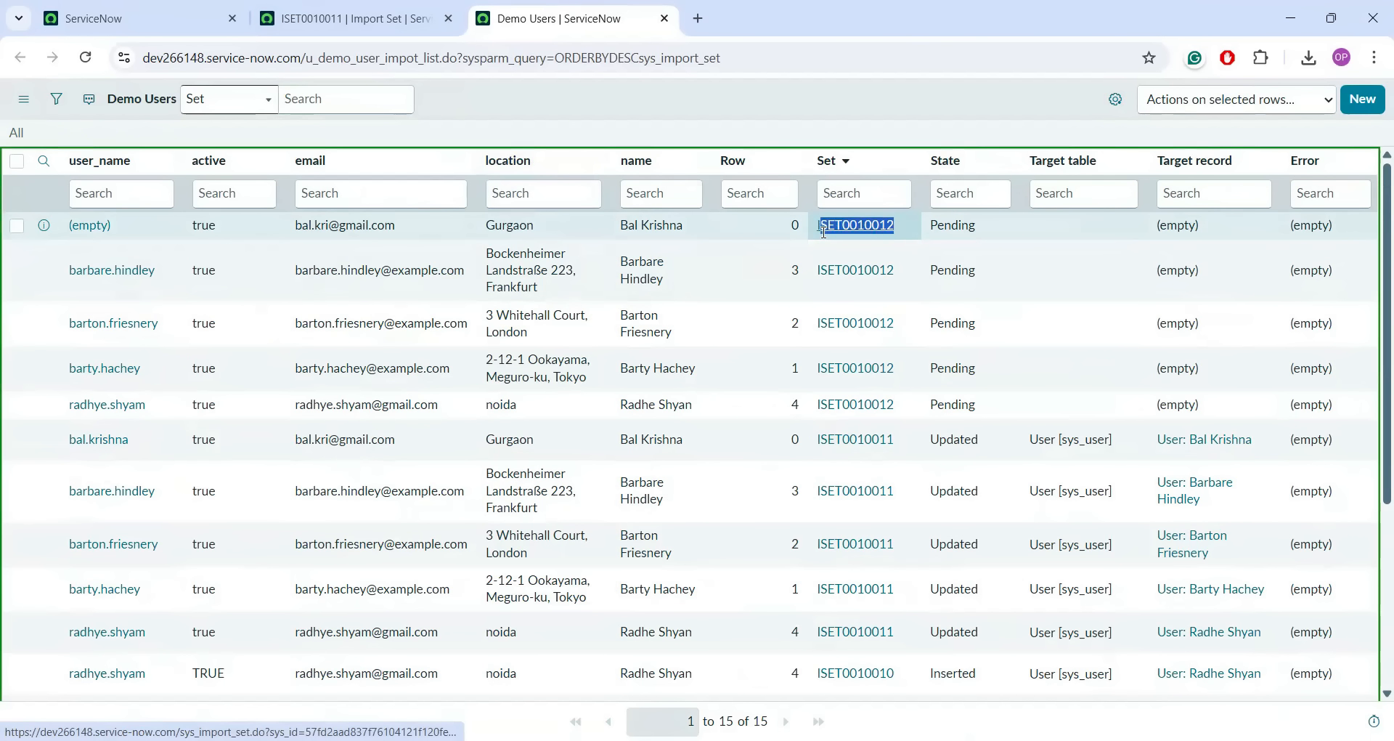
drag(125, 233, 71, 229)
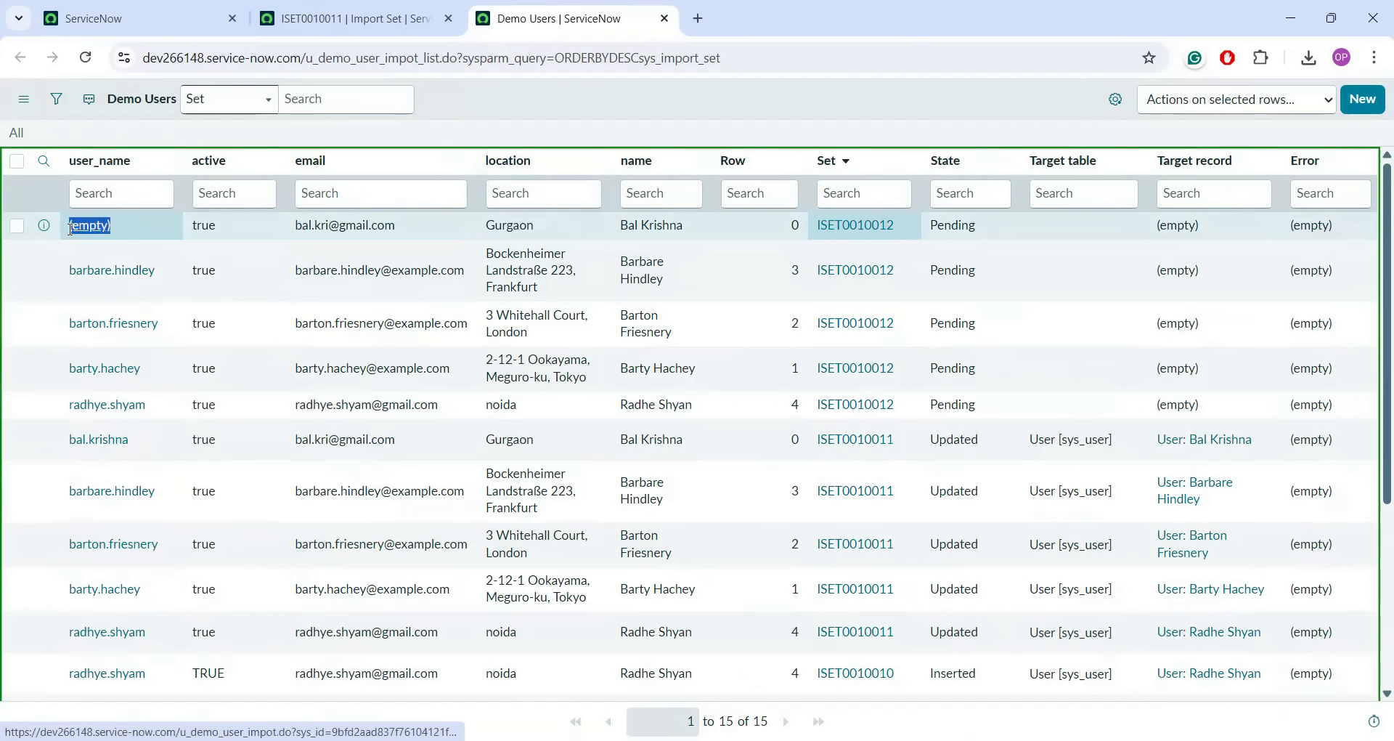
- Return to the import progress page and run the transform on import set ISET0010012
click(274, 22)
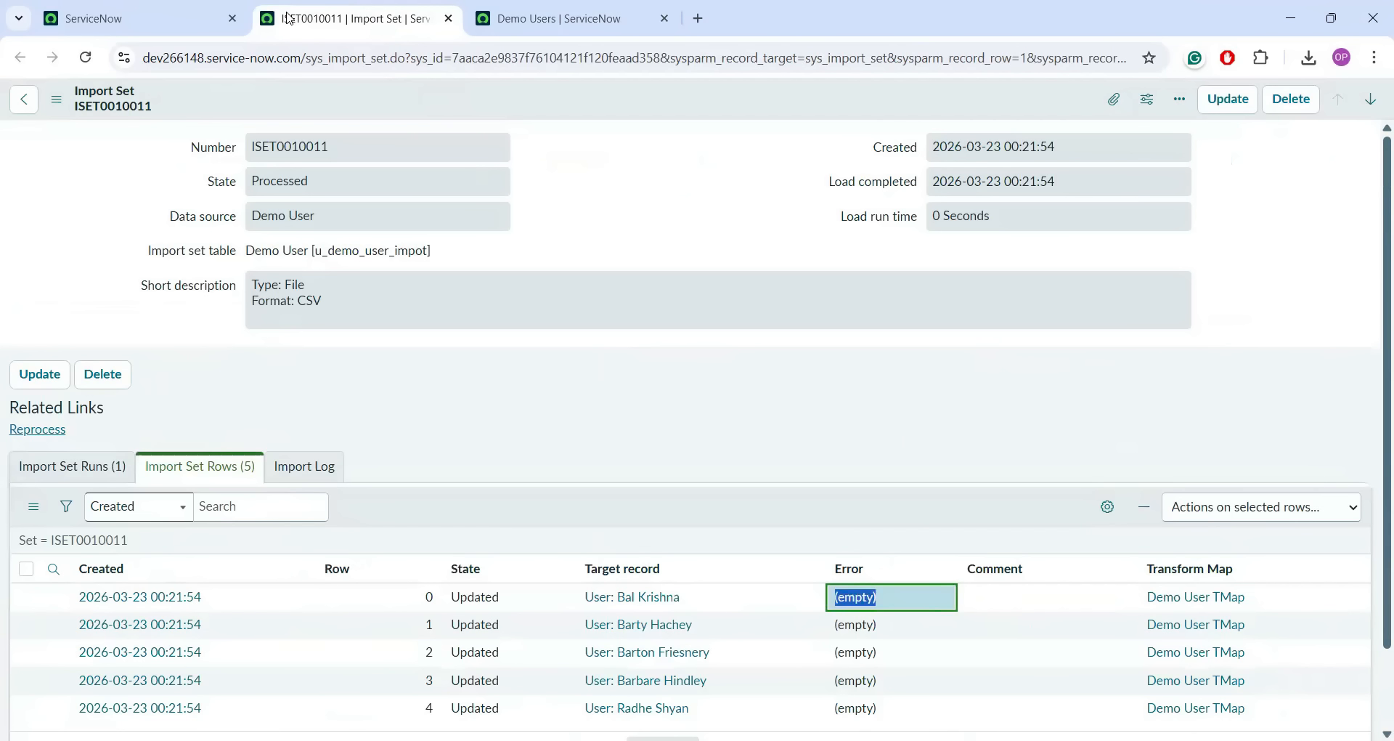
click(187, 7)
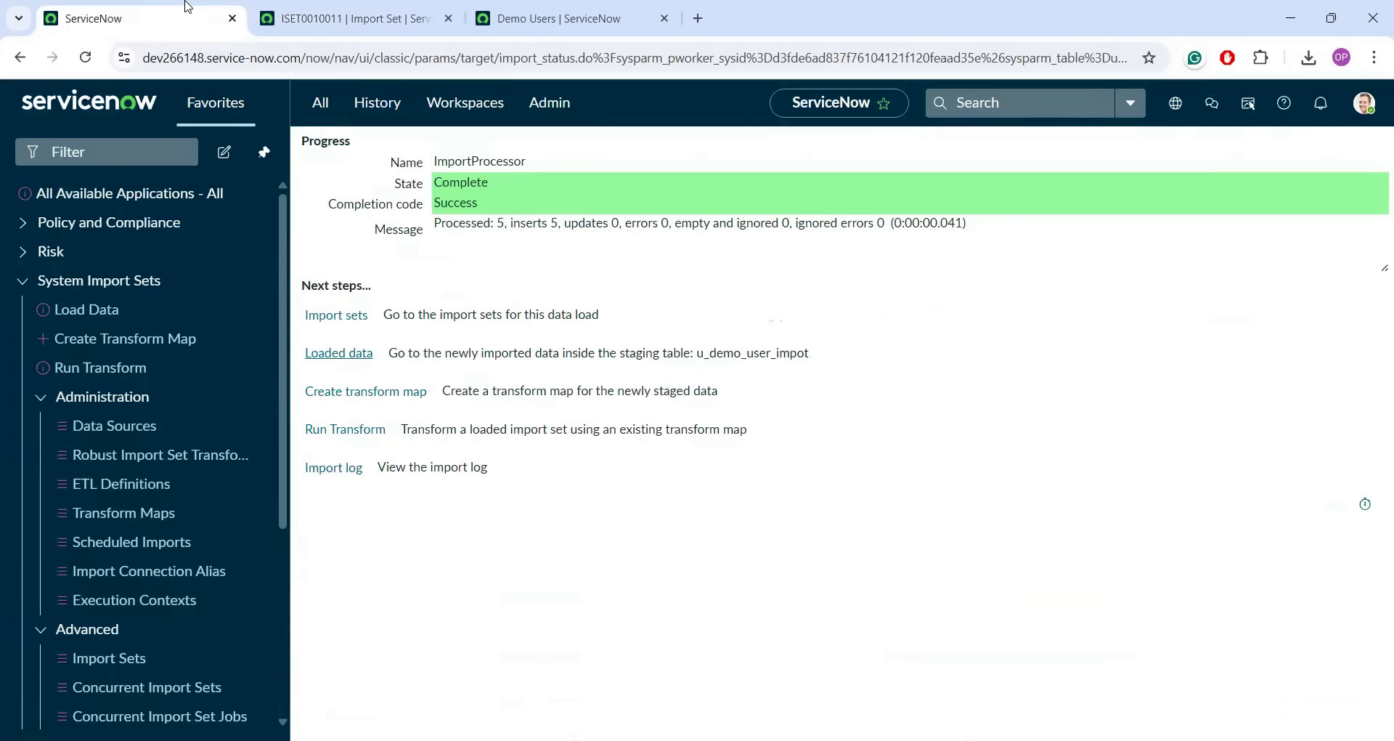
click(339, 433)
click(354, 477)
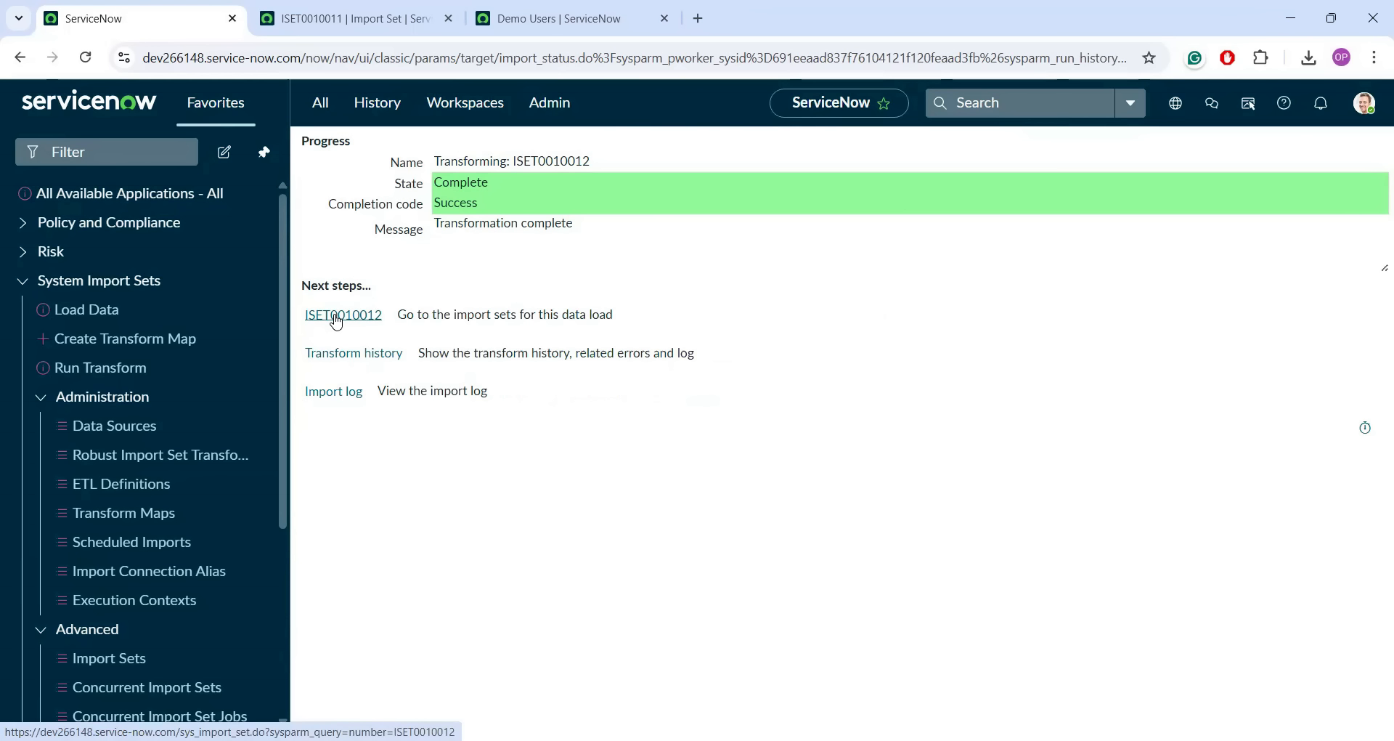
- Open import set ISET0010012 in a new tab and examine the State, Error and Comment values of its rows
middle_click(337, 320)
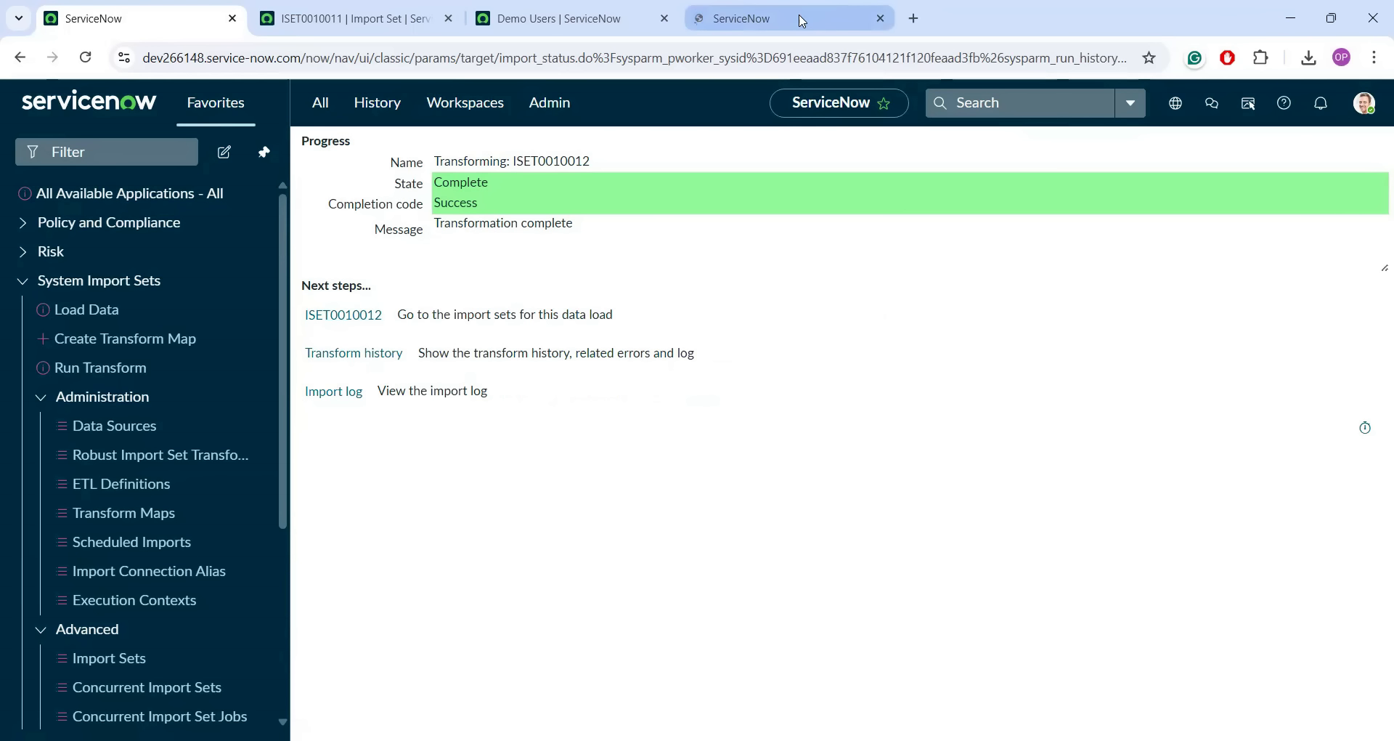
click(803, 20)
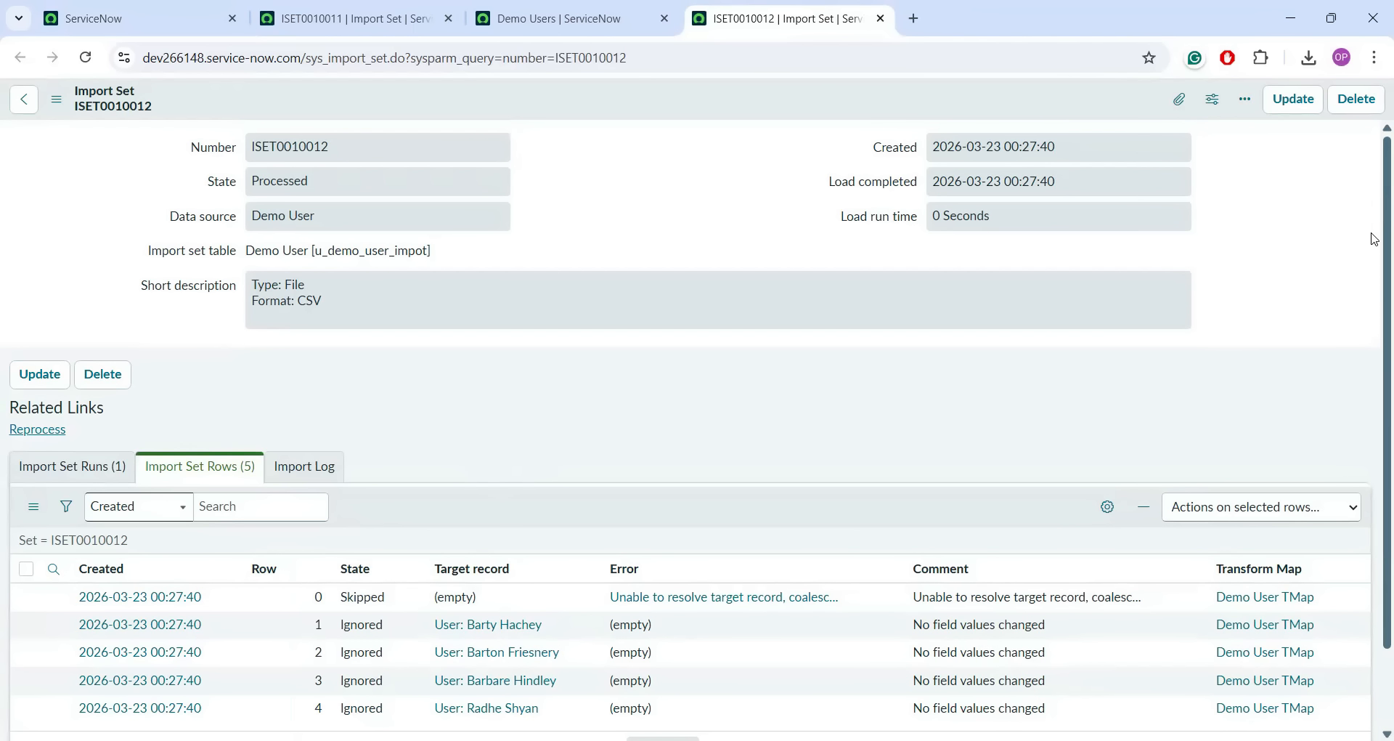
scroll(1373, 262, down, 1)
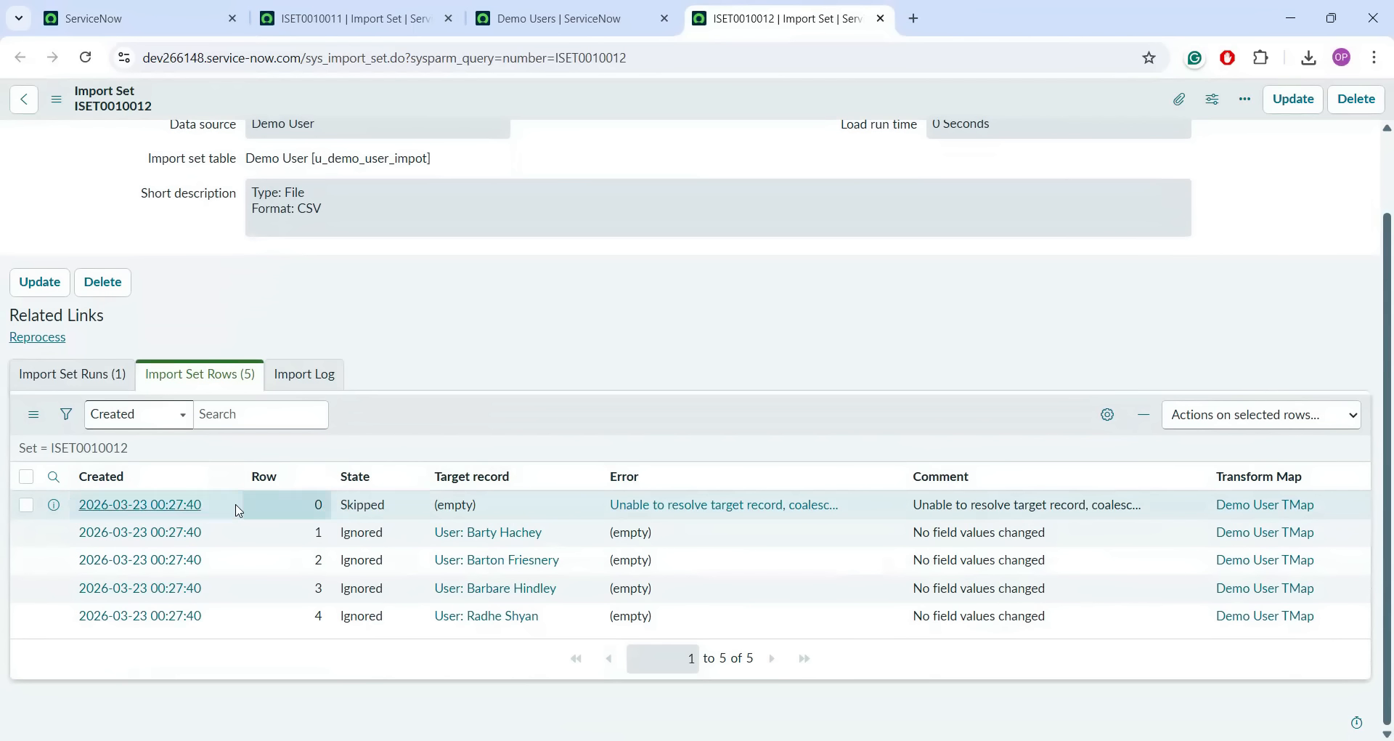
drag(403, 506, 344, 506)
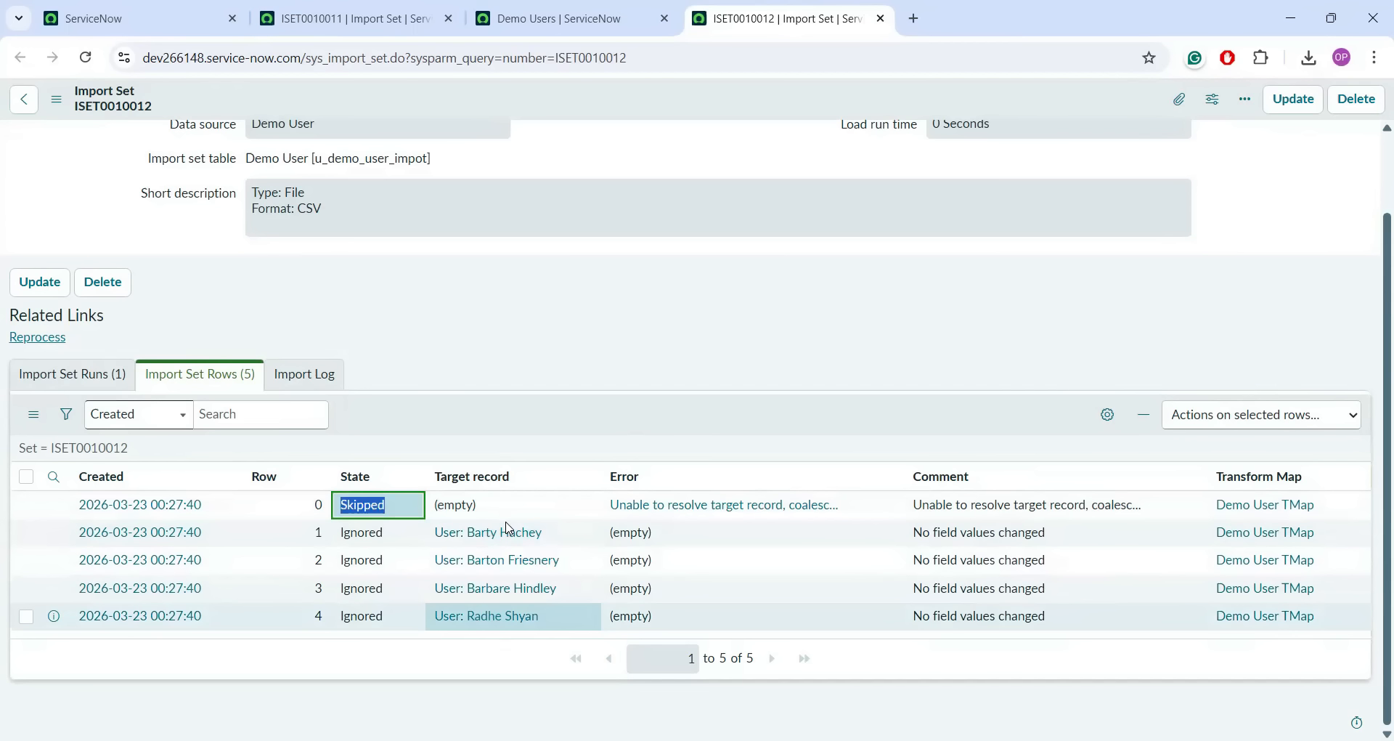
drag(1051, 536, 917, 536)
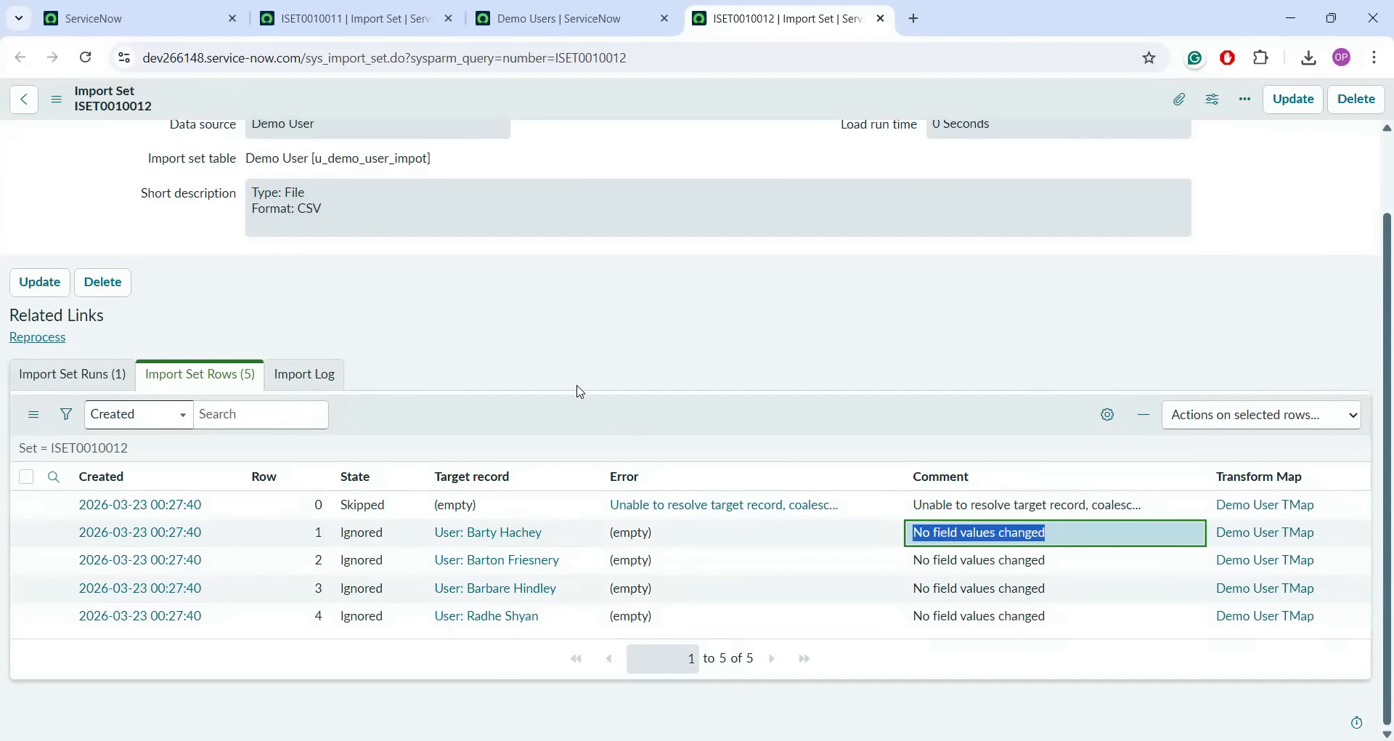
click(272, 6)
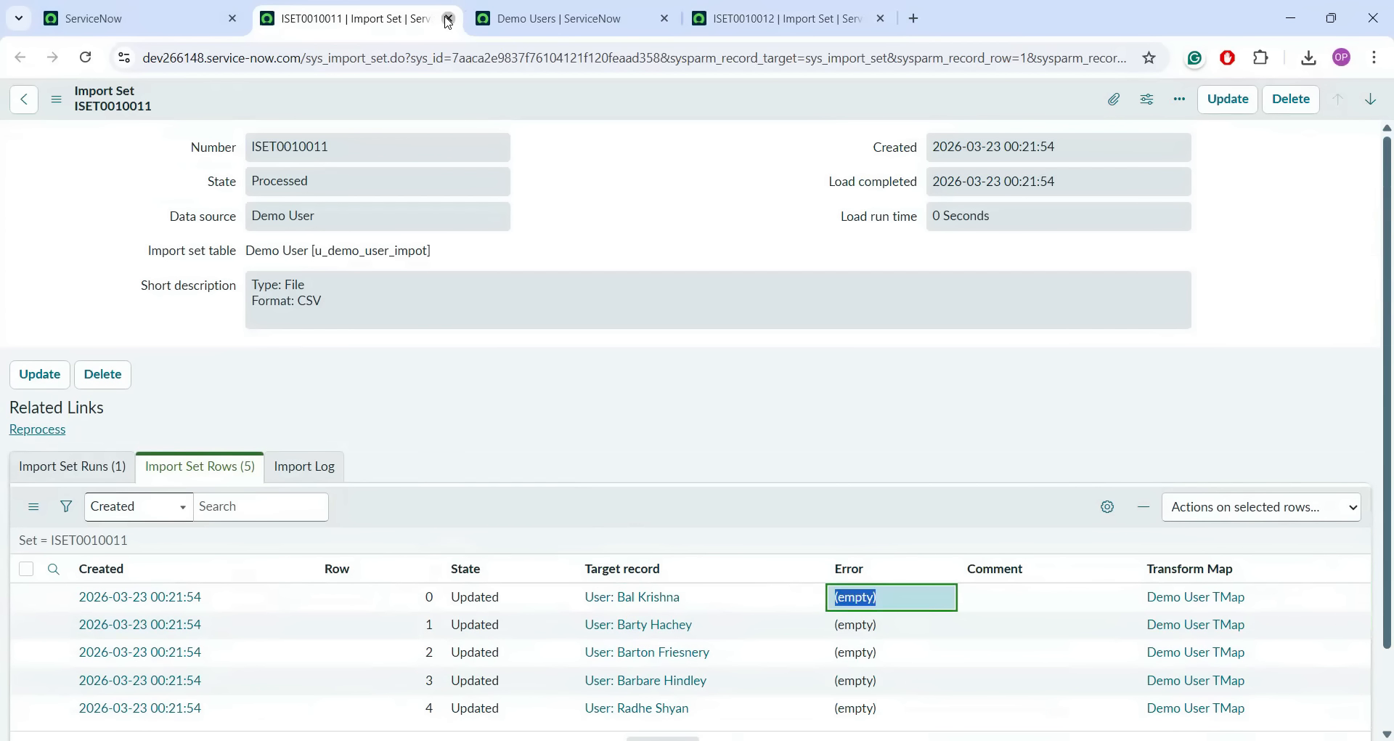
- Close the three extra record pages and open the Transform Errors list under System Import Sets
click(449, 20)
click(448, 19)
click(448, 19)
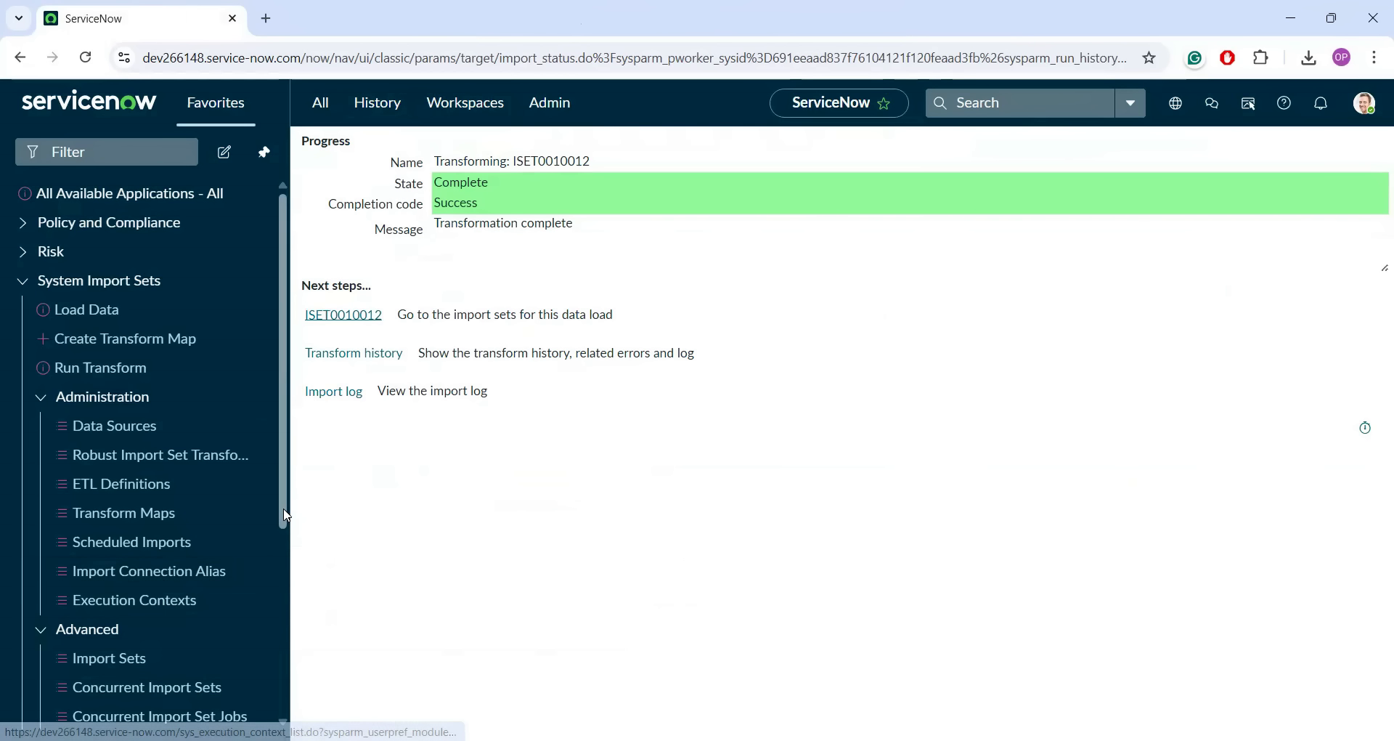
scroll(240, 603, down, 3)
click(147, 636)
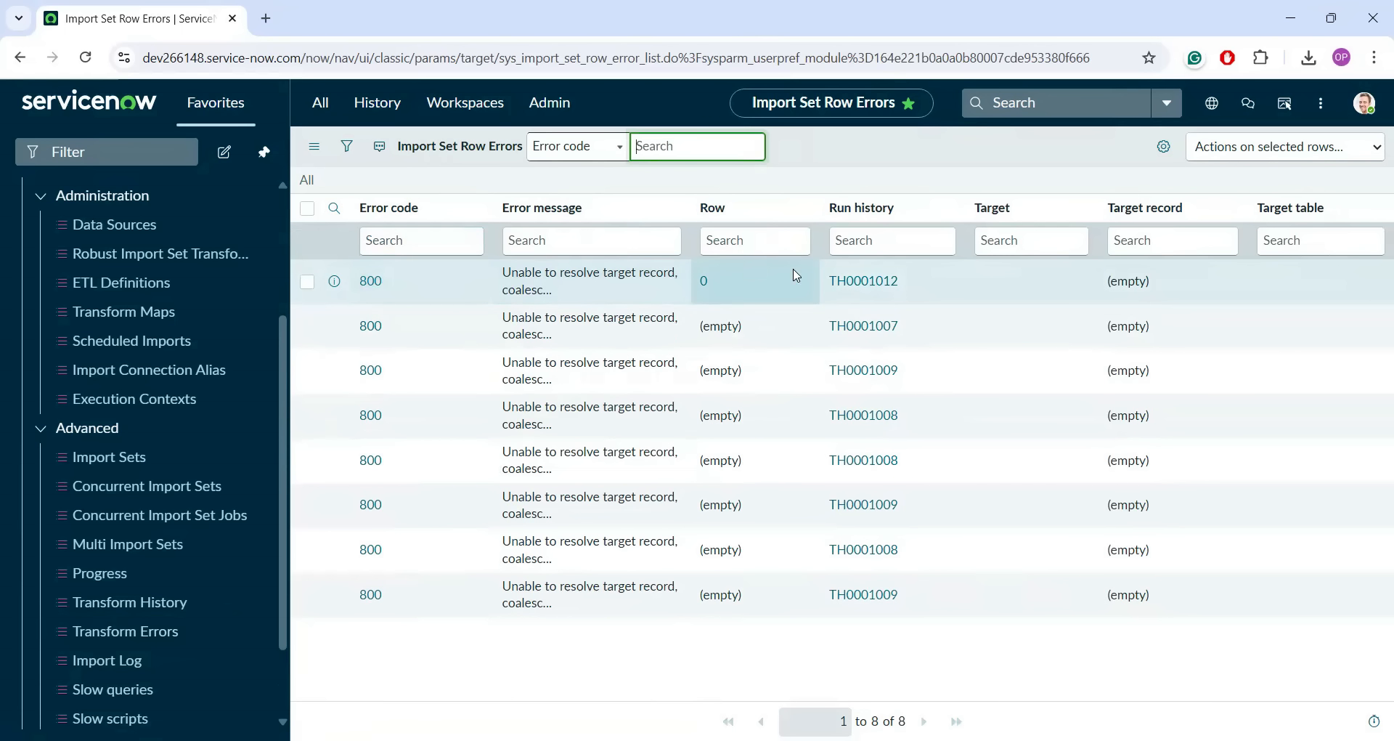
- Open transform run TH0001012 separately, examine its row error message and its import set, and close it
ctrl+click(857, 282)
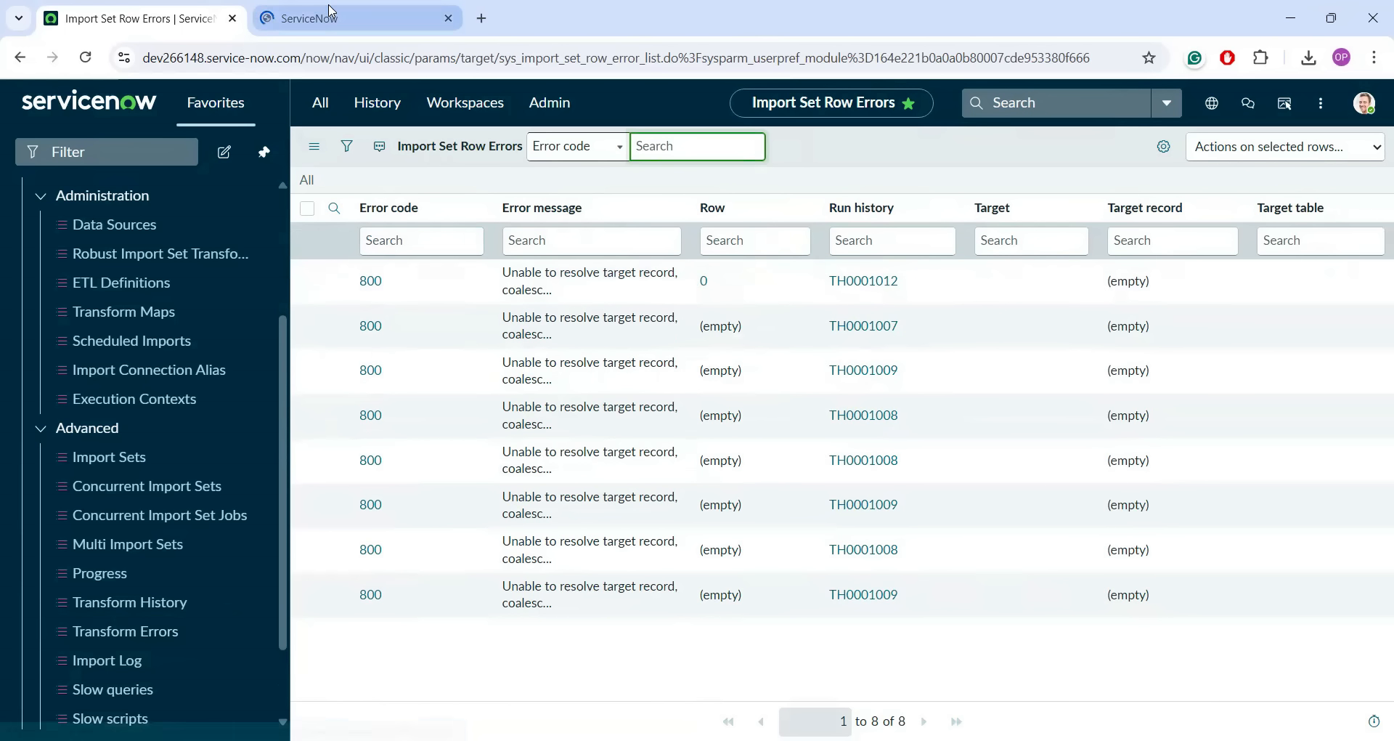
click(330, 16)
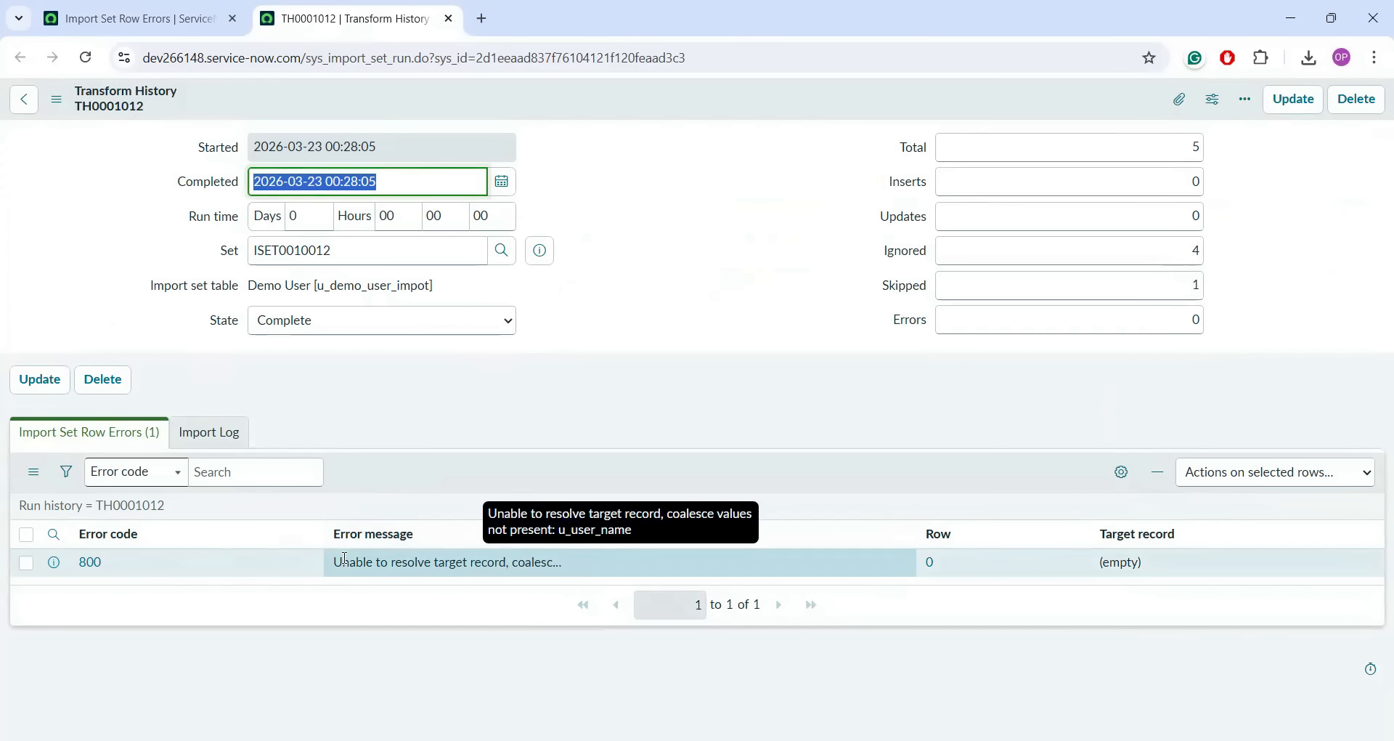
click(352, 255)
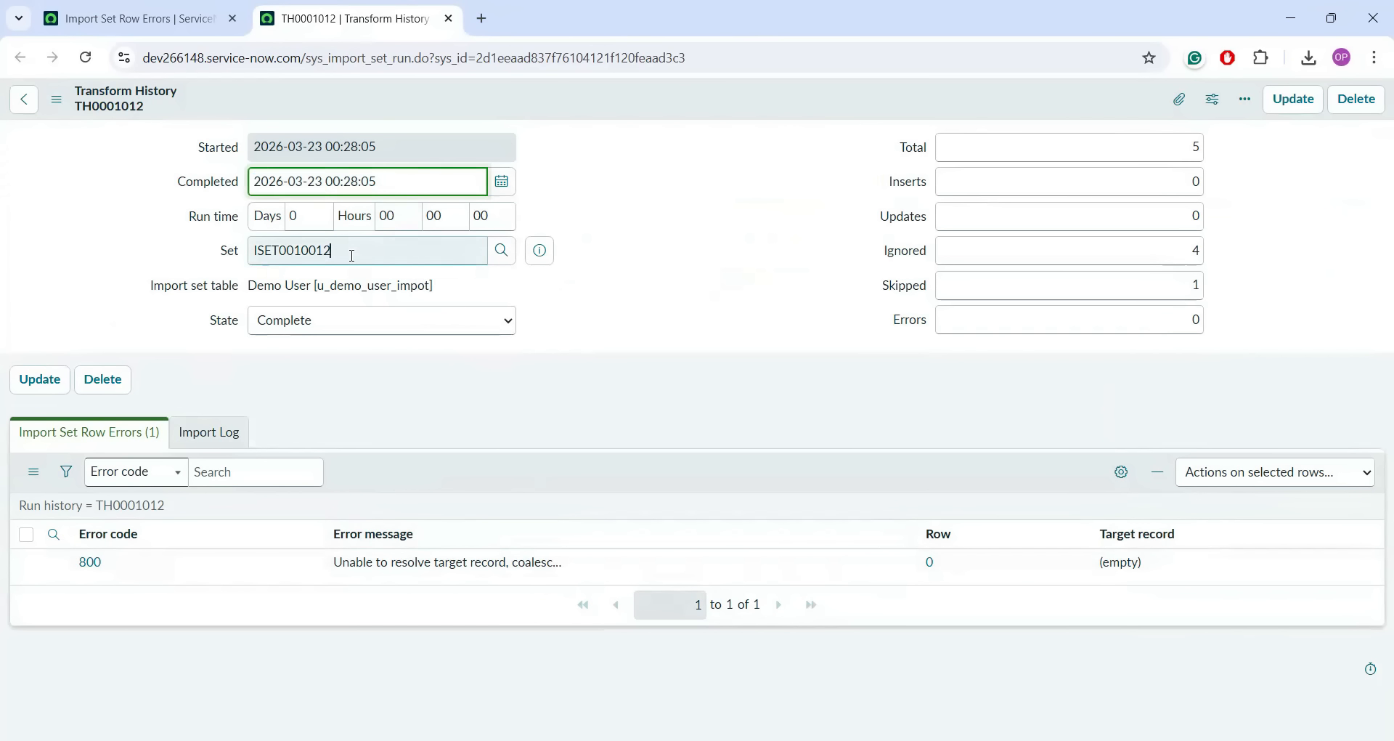
double_click(352, 255)
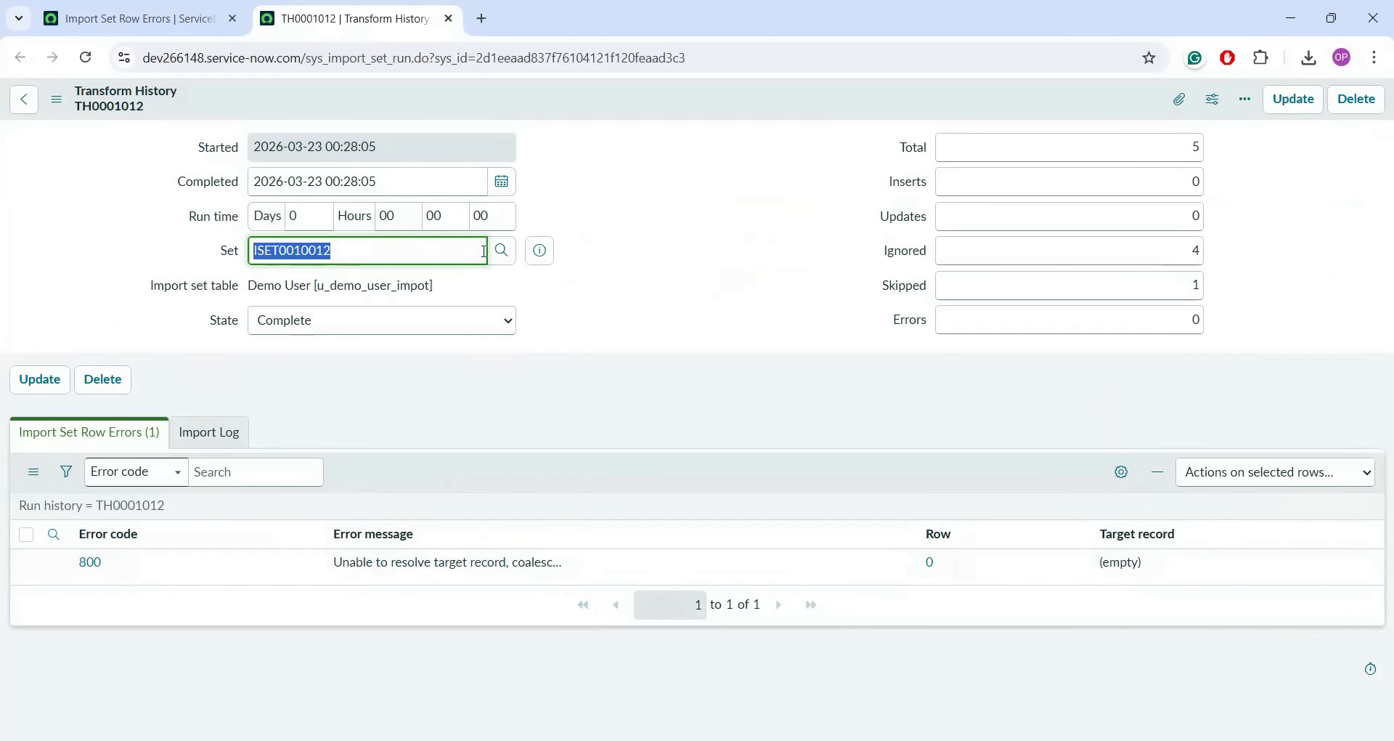
click(449, 18)
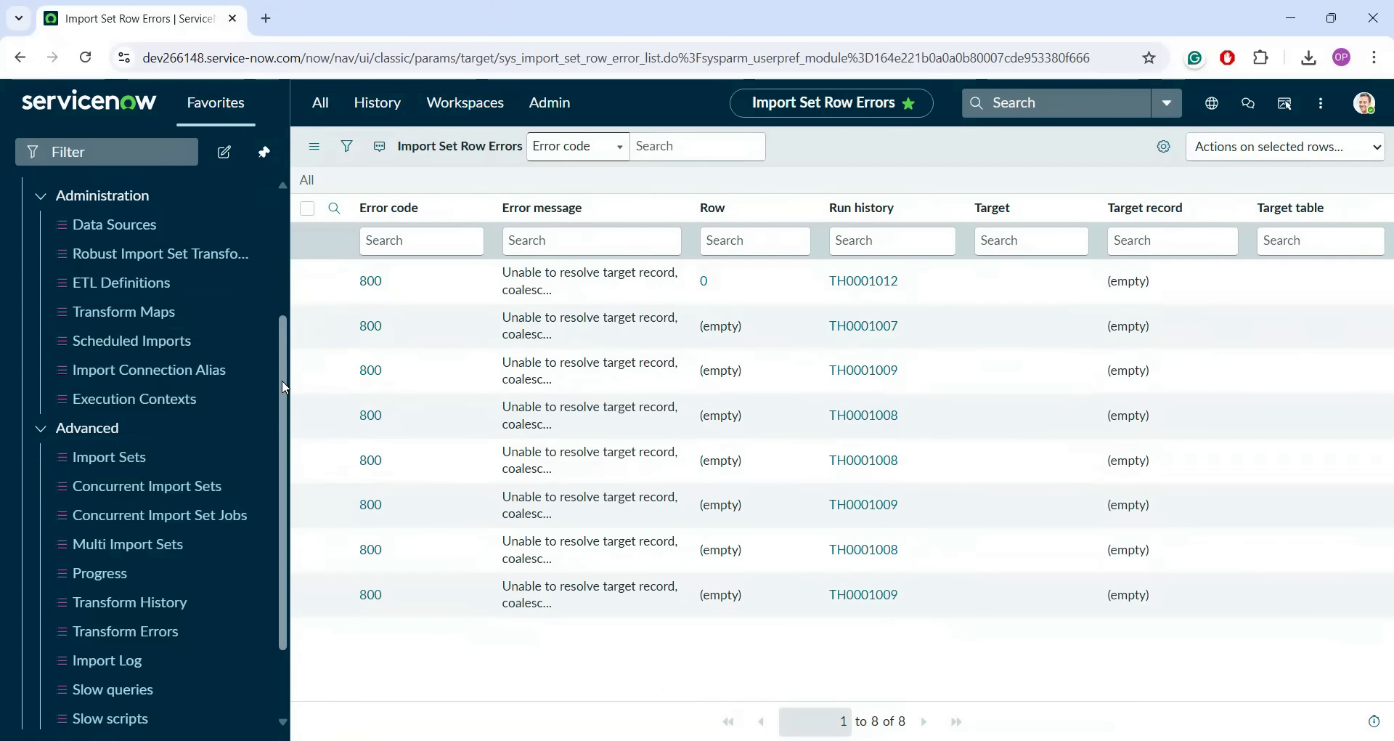
- Open the Demo User data source and its Demo User TMap transform map, each on a separate page
drag(275, 376, 276, 278)
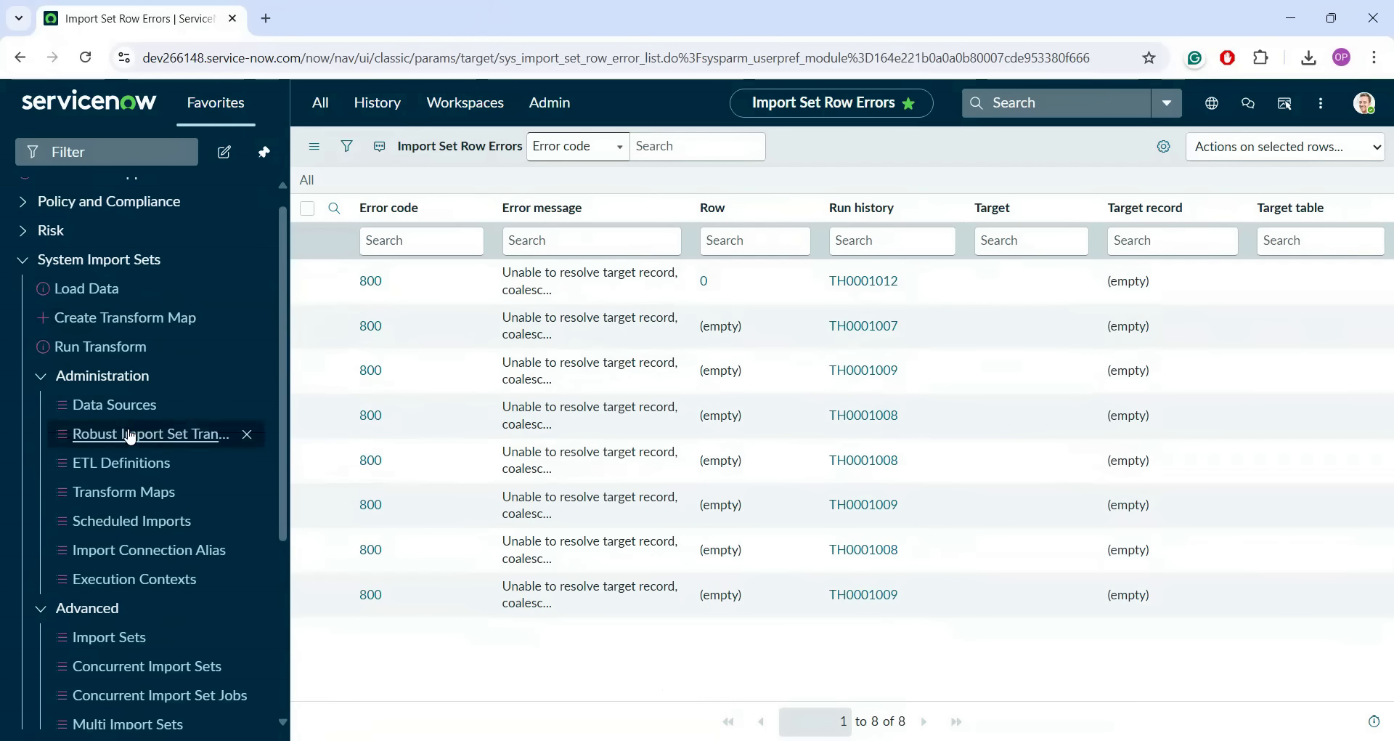
click(114, 408)
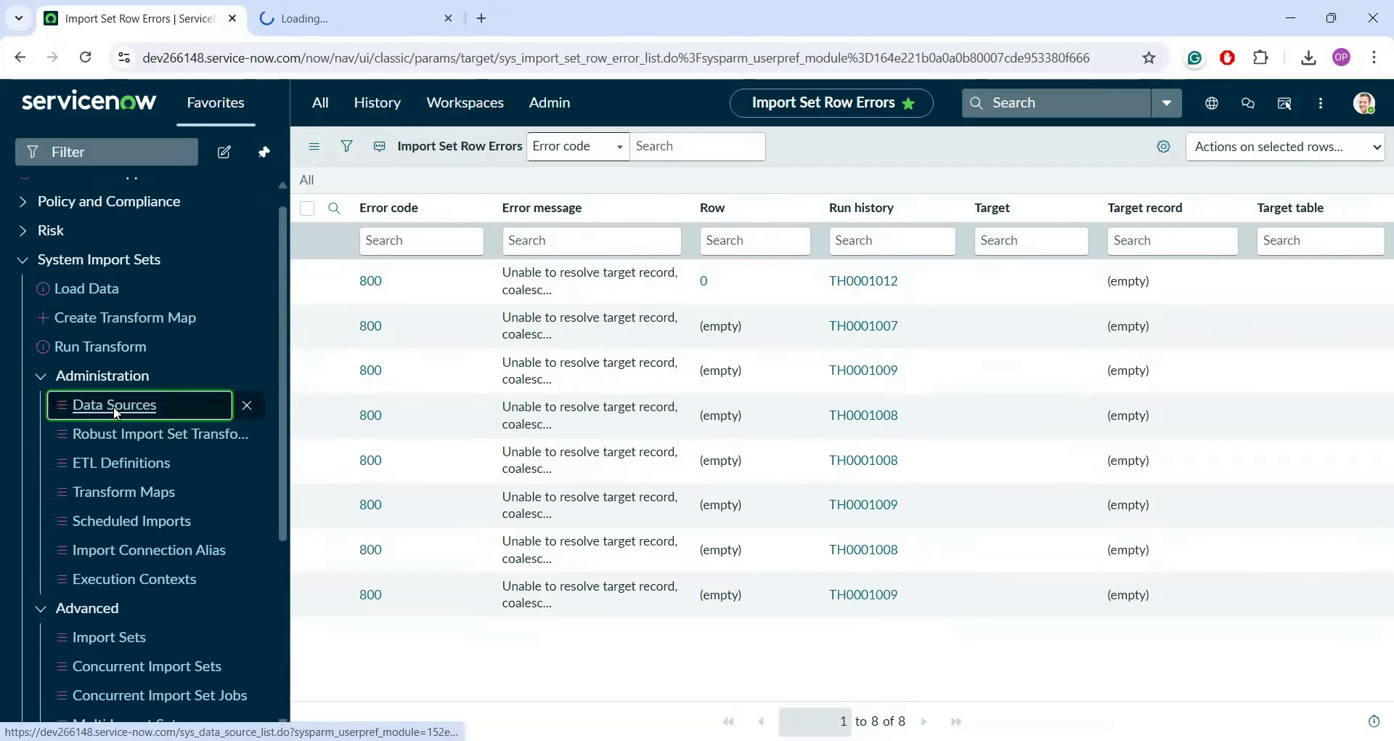
ctrl+click(110, 231)
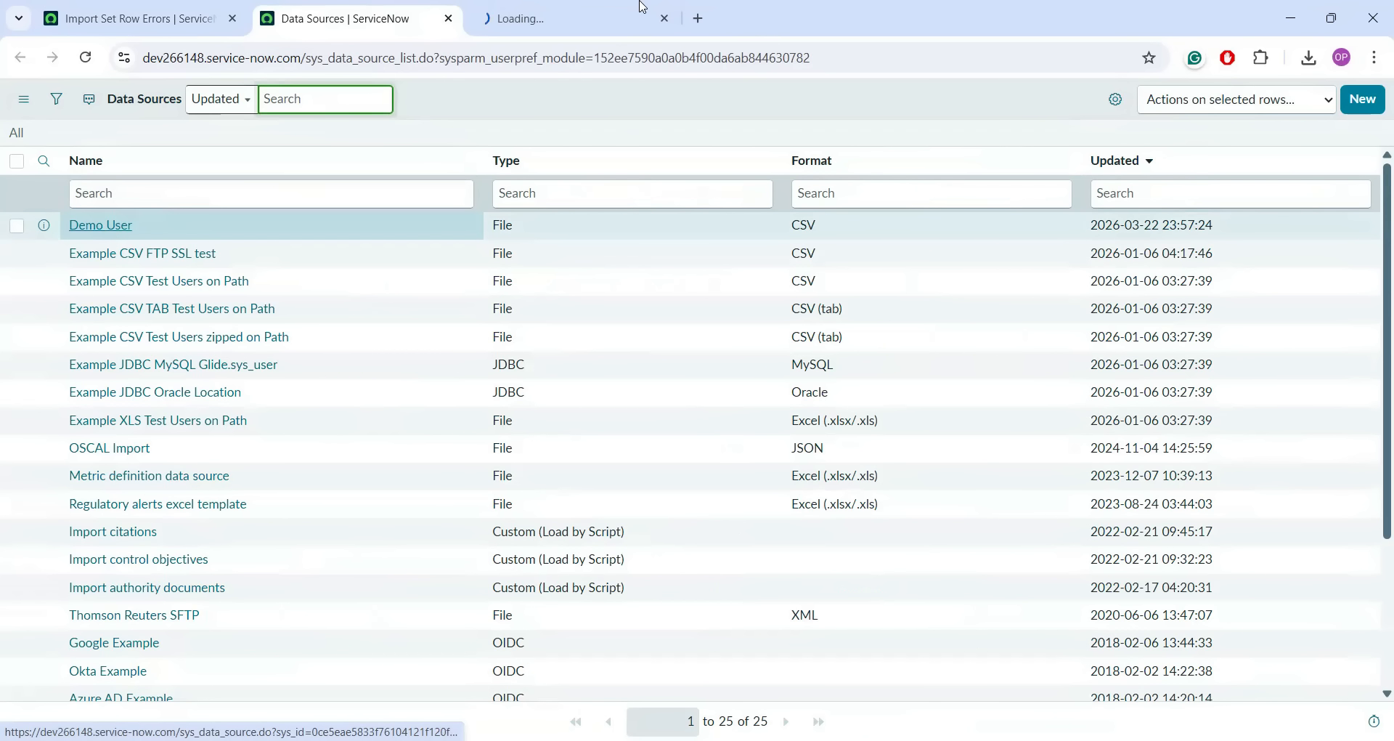
click(584, 18)
scroll(596, 310, down, 3)
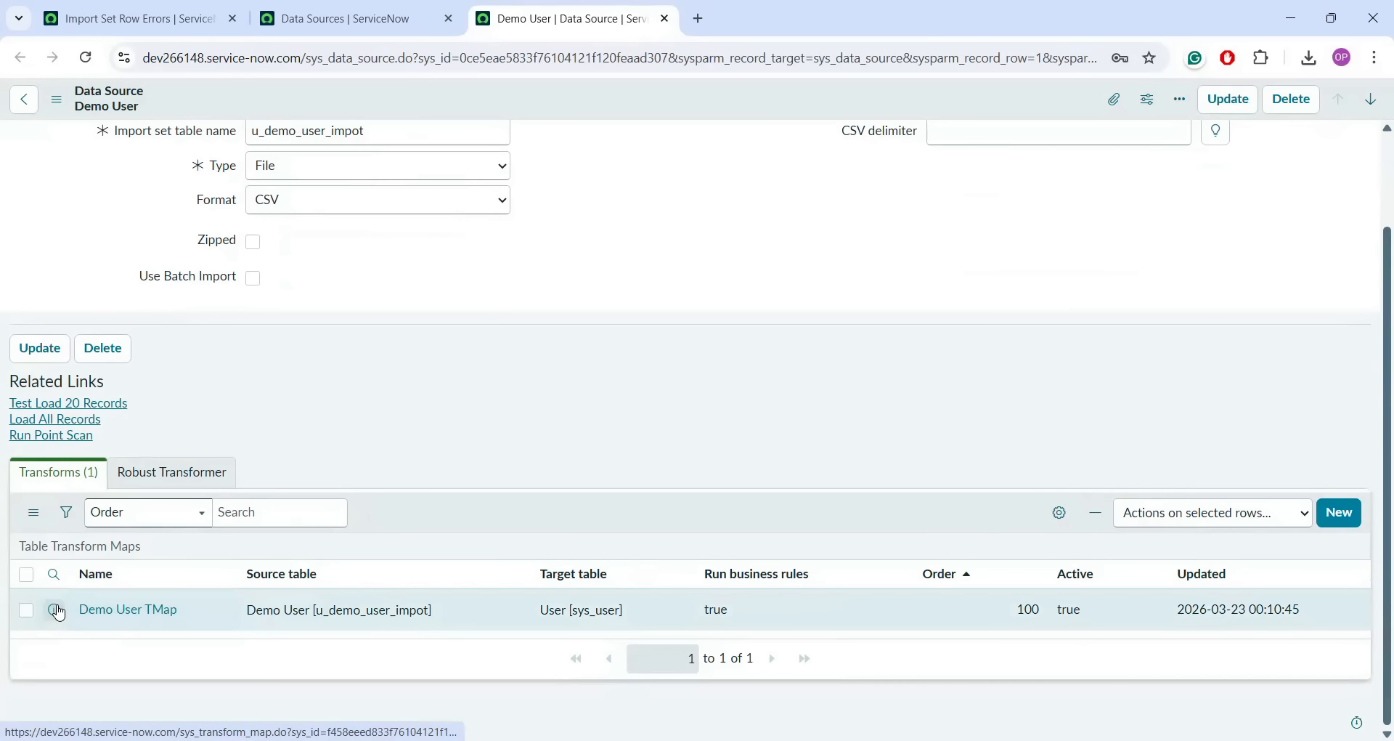
click(56, 611)
right_click(58, 613)
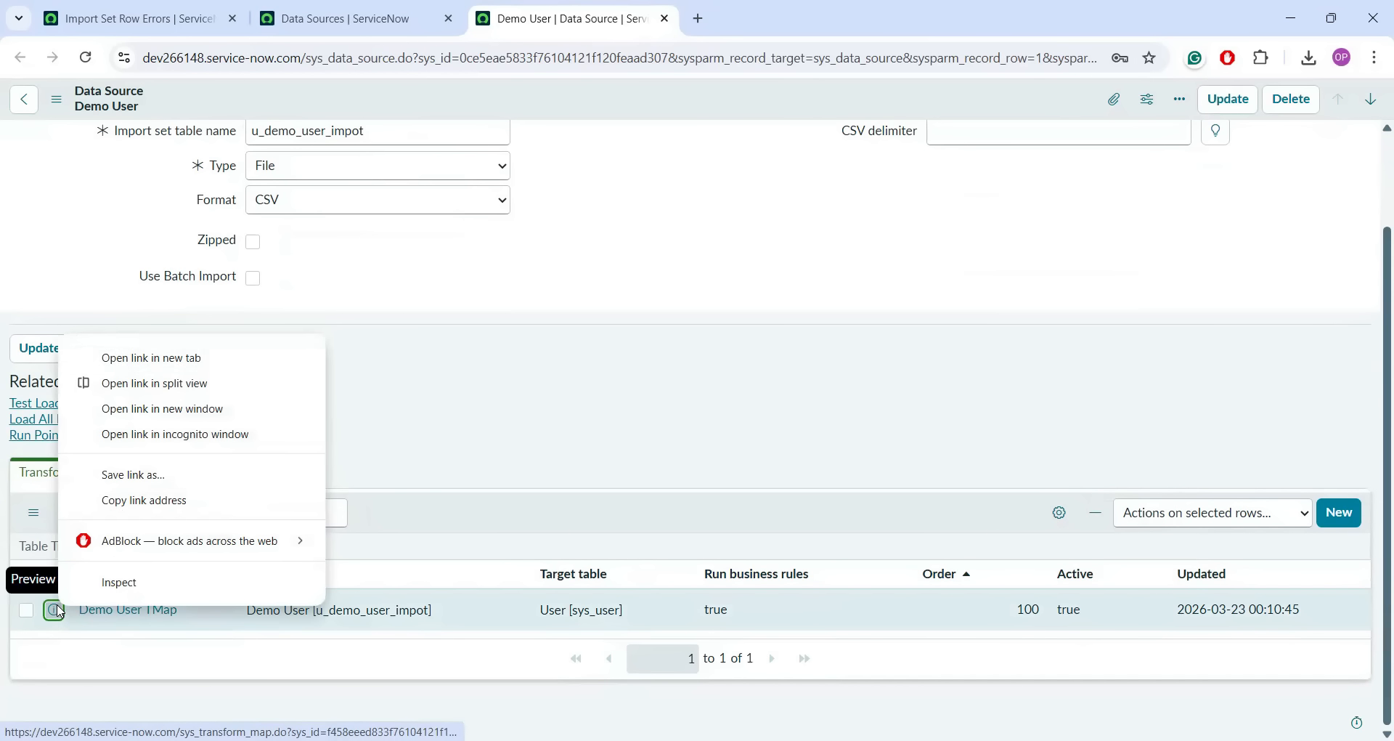
click(162, 357)
click(726, 18)
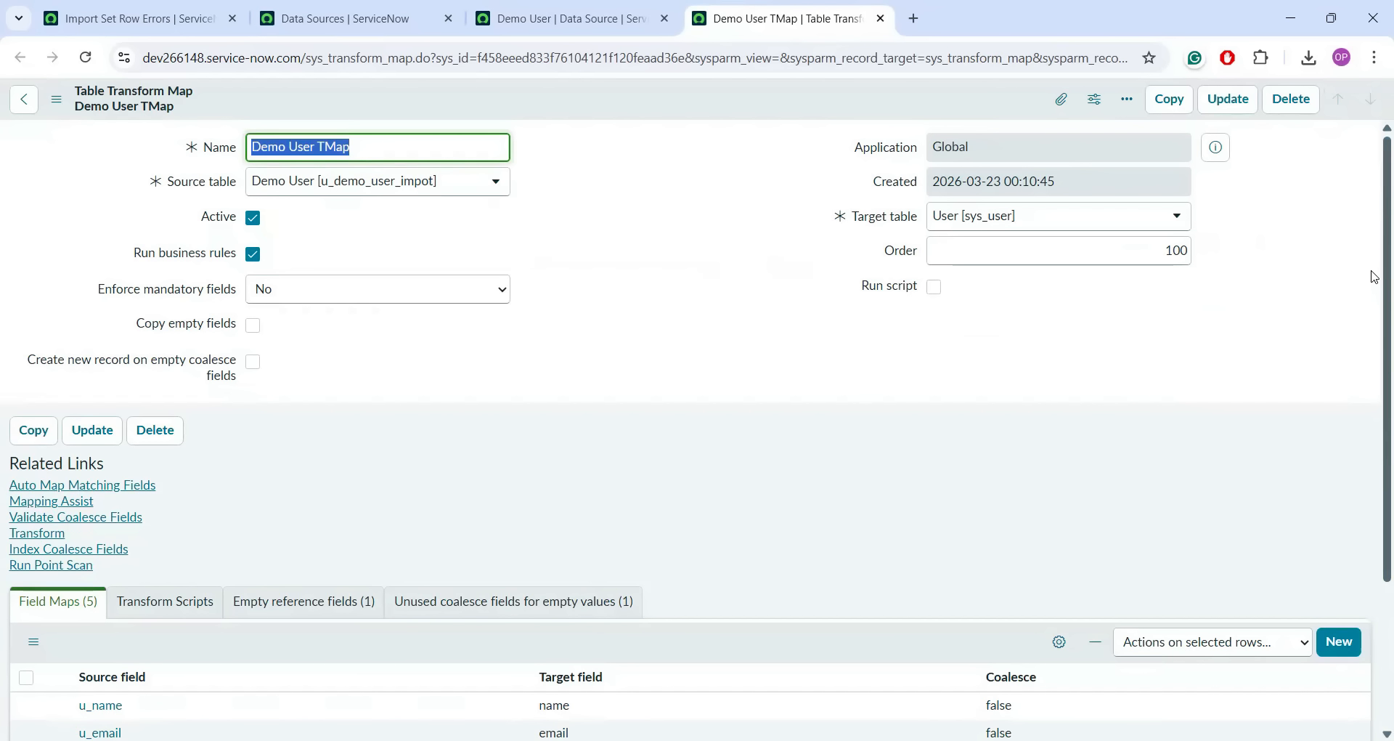
- Review the field maps and transform scripts of Demo User TMap and start a new transform script
scroll(1375, 463, down, 2)
scroll(1375, 462, down, 1)
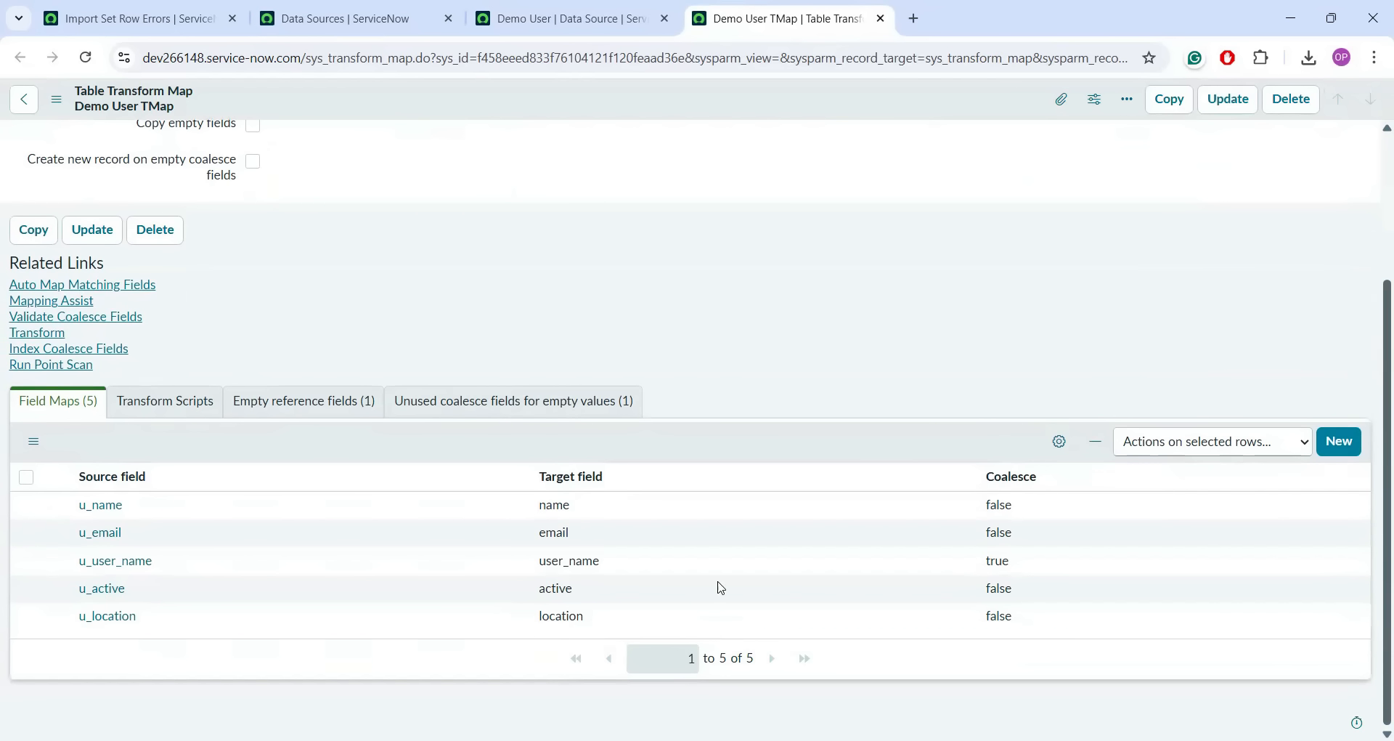
click(169, 407)
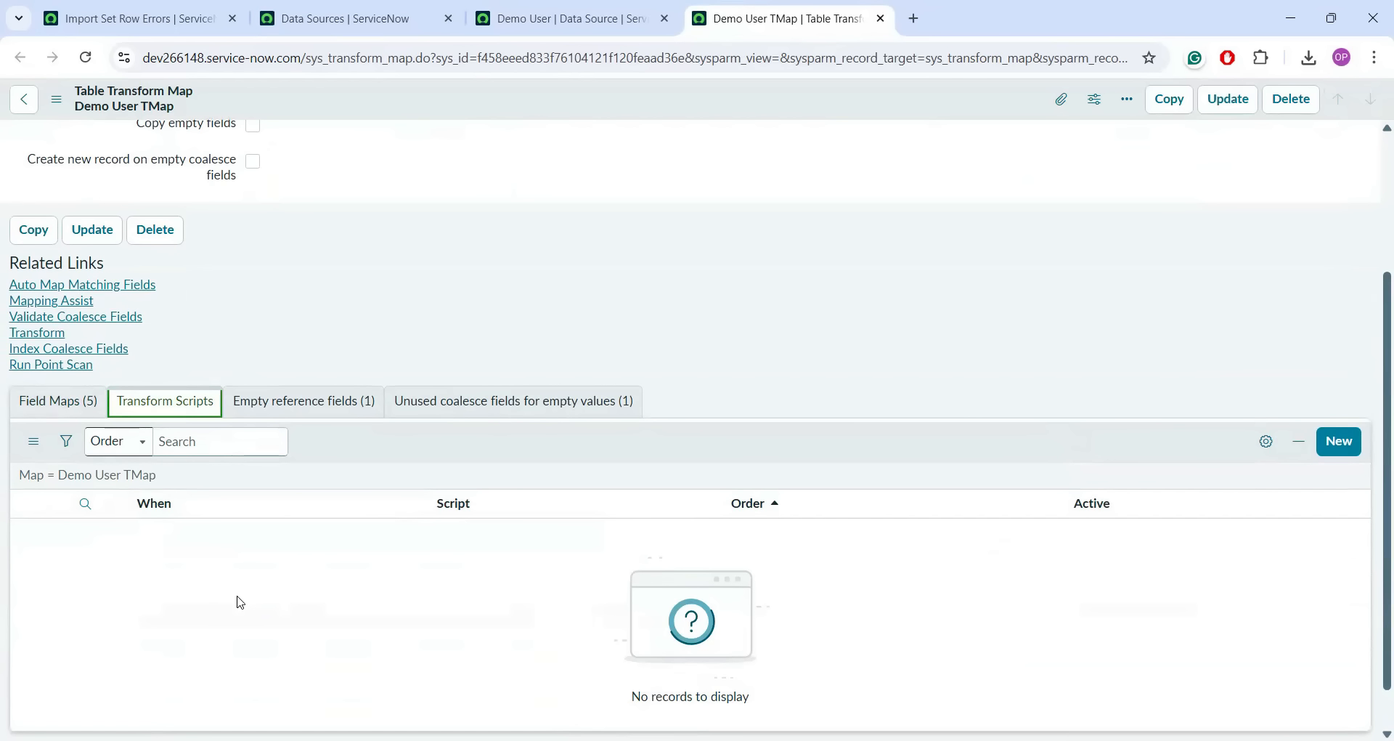
click(58, 401)
click(187, 407)
click(1340, 443)
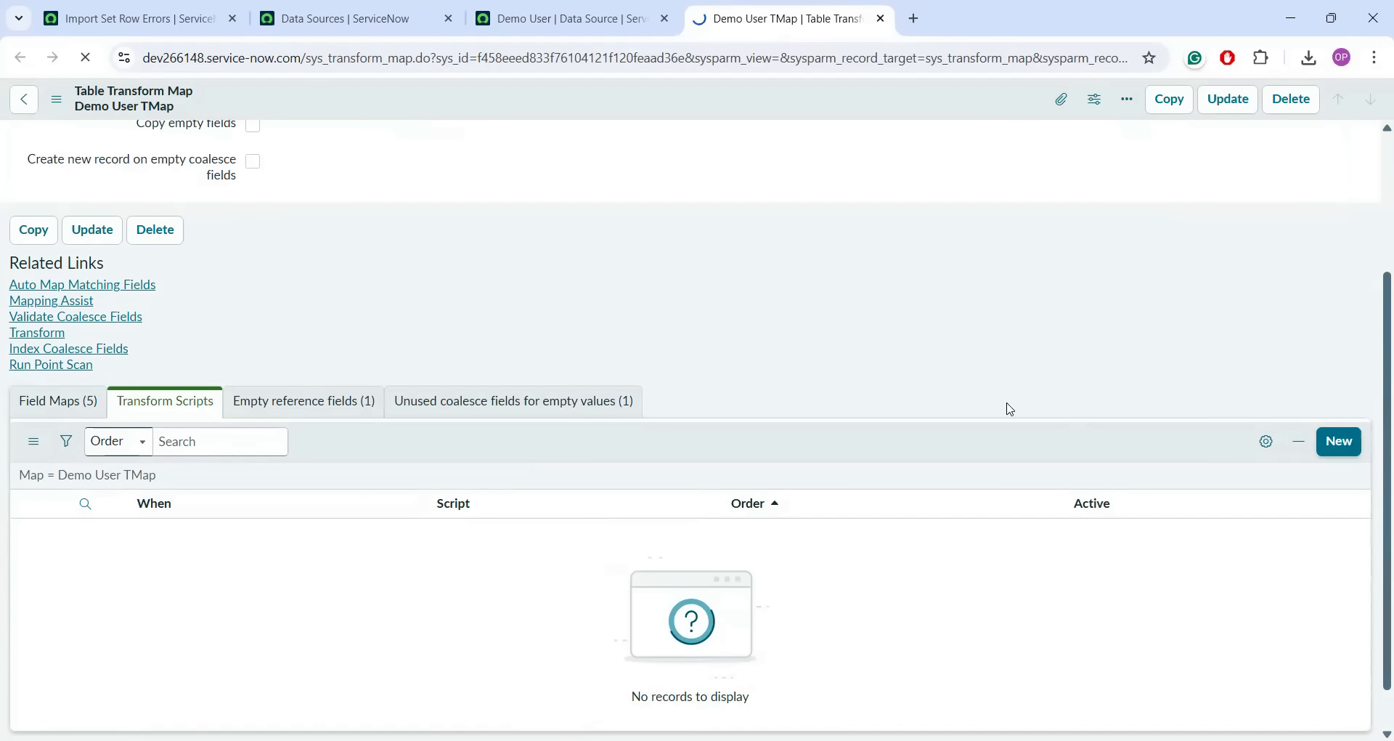
- Examine the default script template, highlighting the placeholder comment and the source and target parameters
click(516, 379)
key(shift+Left)
key(shift+Left)
key(shift+Left)
key(shift+Left)
key(shift+Left)
key(shift+Left)
key(shift+Left)
key(shift+Left)
key(shift+Left)
key(shift+Left)
key(shift+Left)
key(shift+Left)
key(shift+Left)
key(shift+Left)
key(shift+Left)
key(shift+Left)
key(shift+Left)
key(shift+Left)
key(shift+Left)
key(shift+Left)
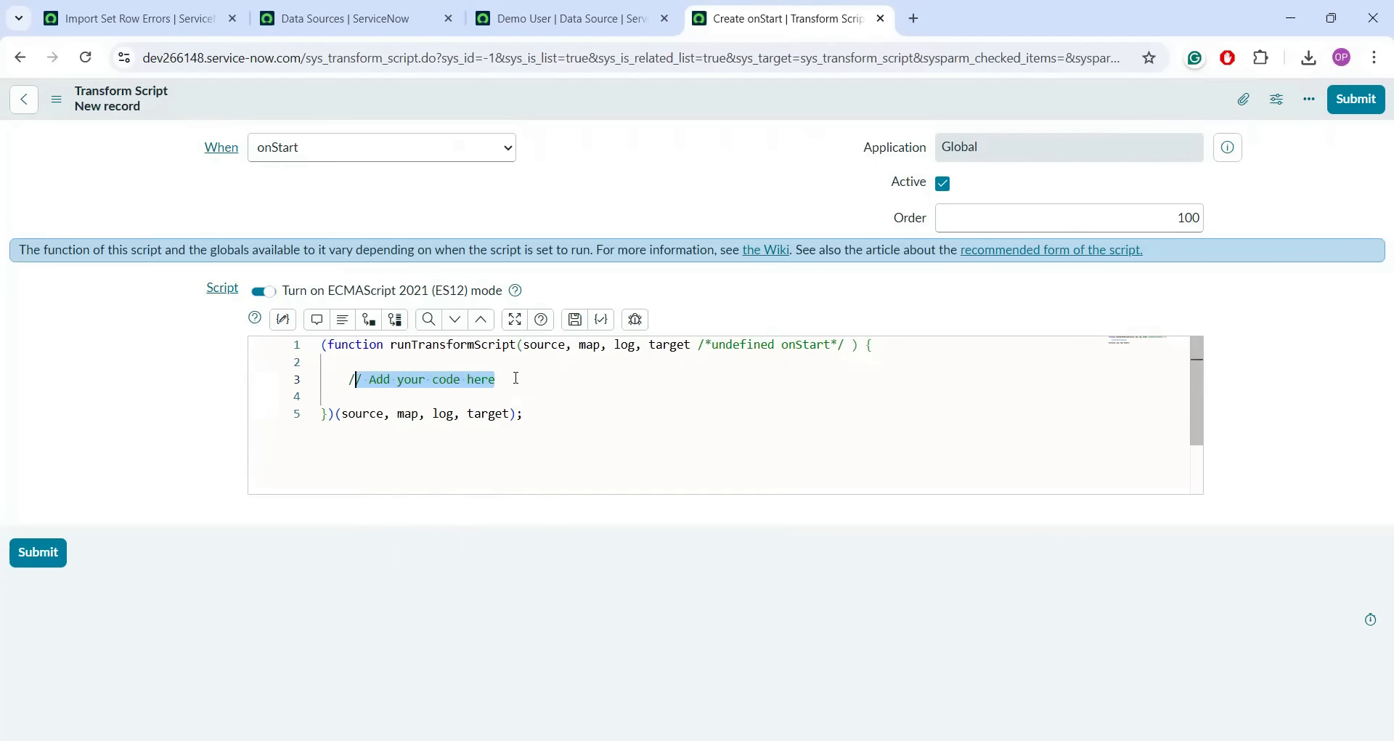
double_click(544, 345)
click(672, 345)
double_click(672, 345)
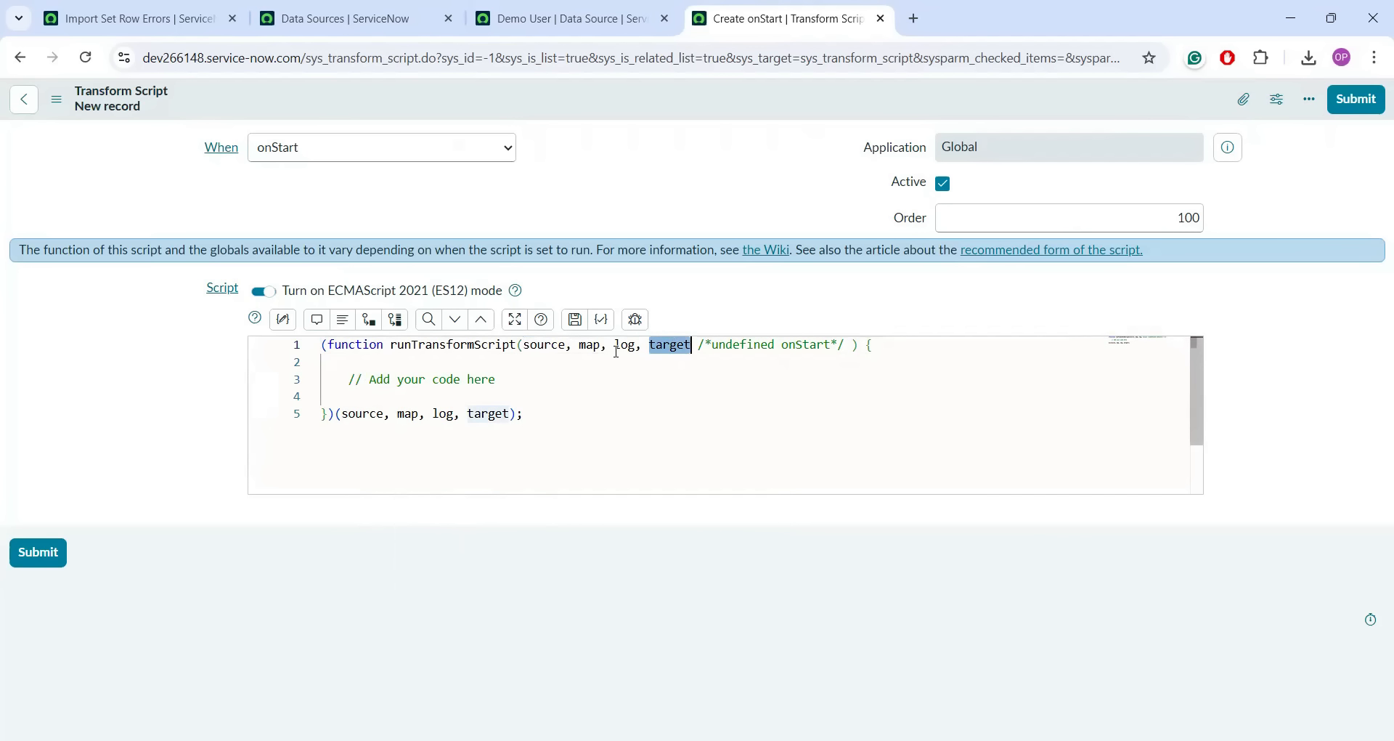
double_click(544, 345)
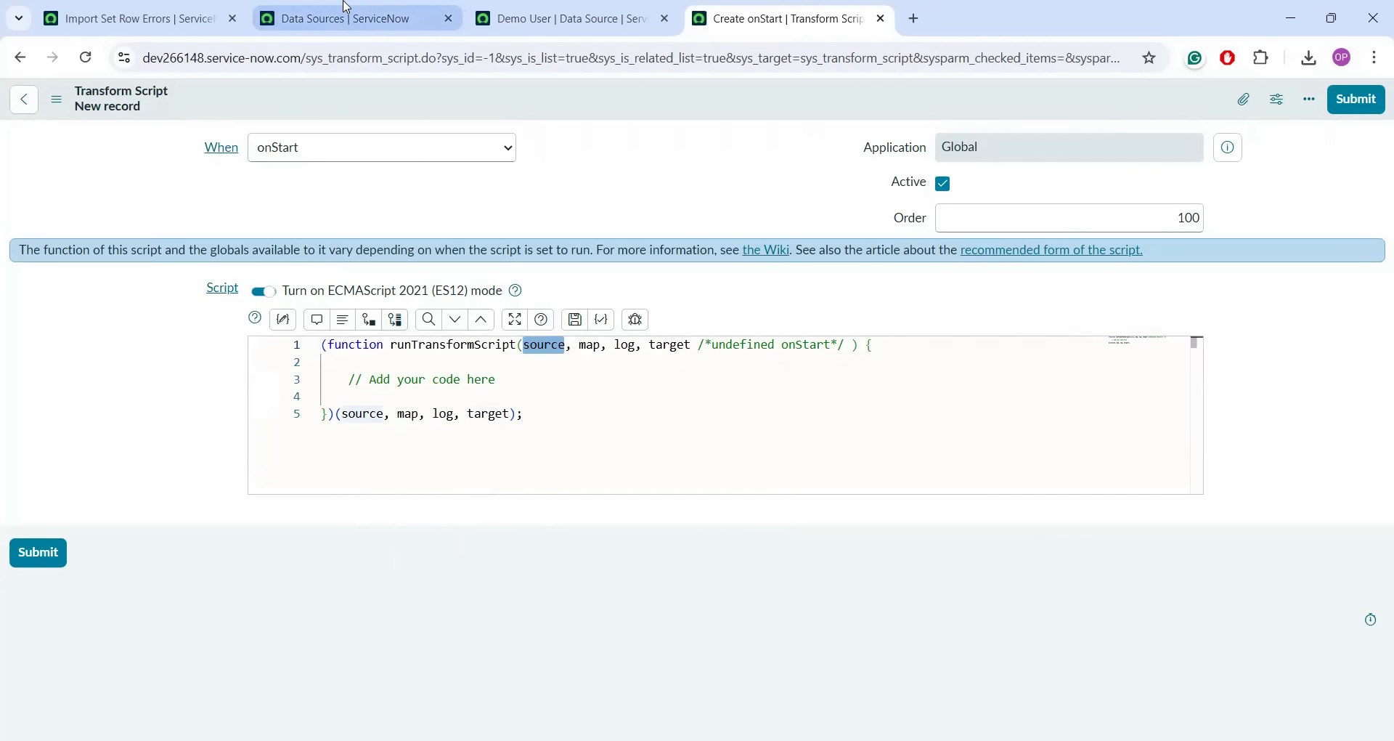
- Compare the script's source and target parameters with the Demo User data source's import set table and the transform map's target table
click(347, 7)
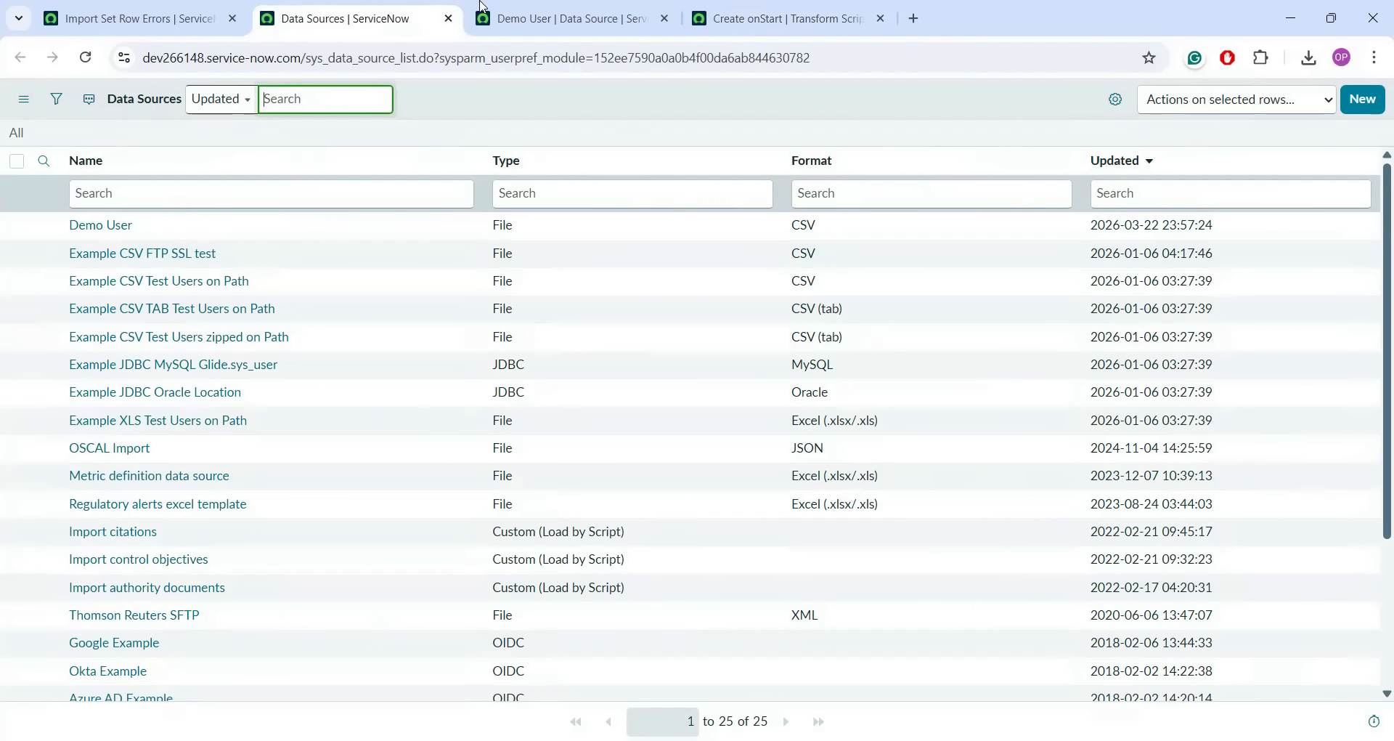
click(517, 6)
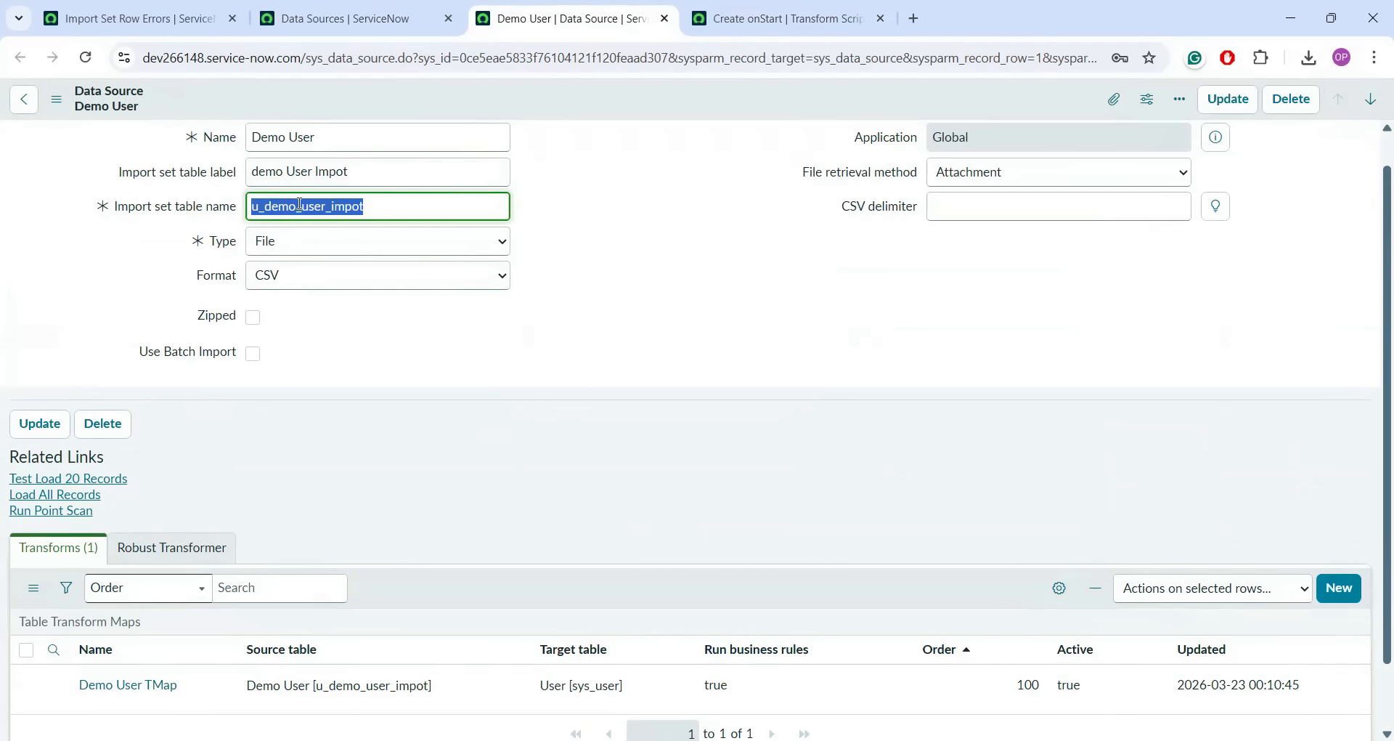
click(758, 10)
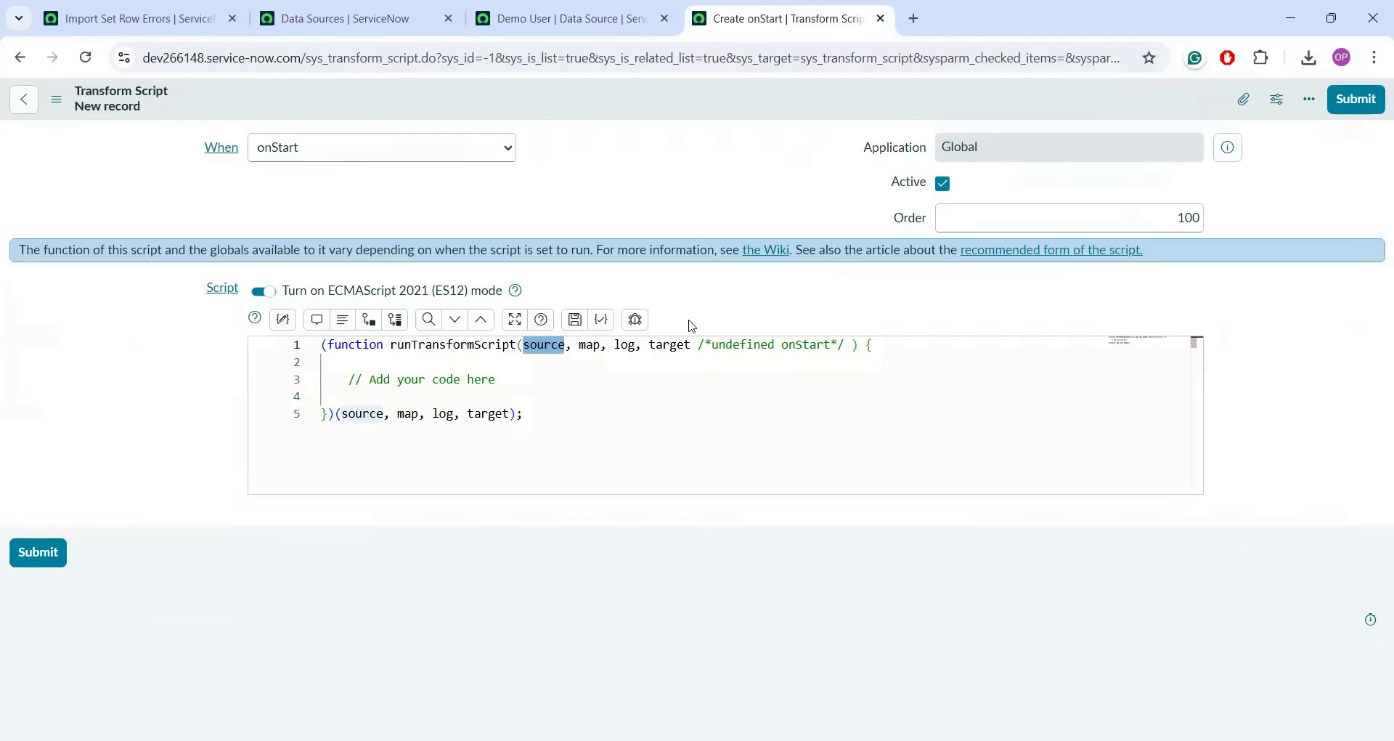
click(610, 9)
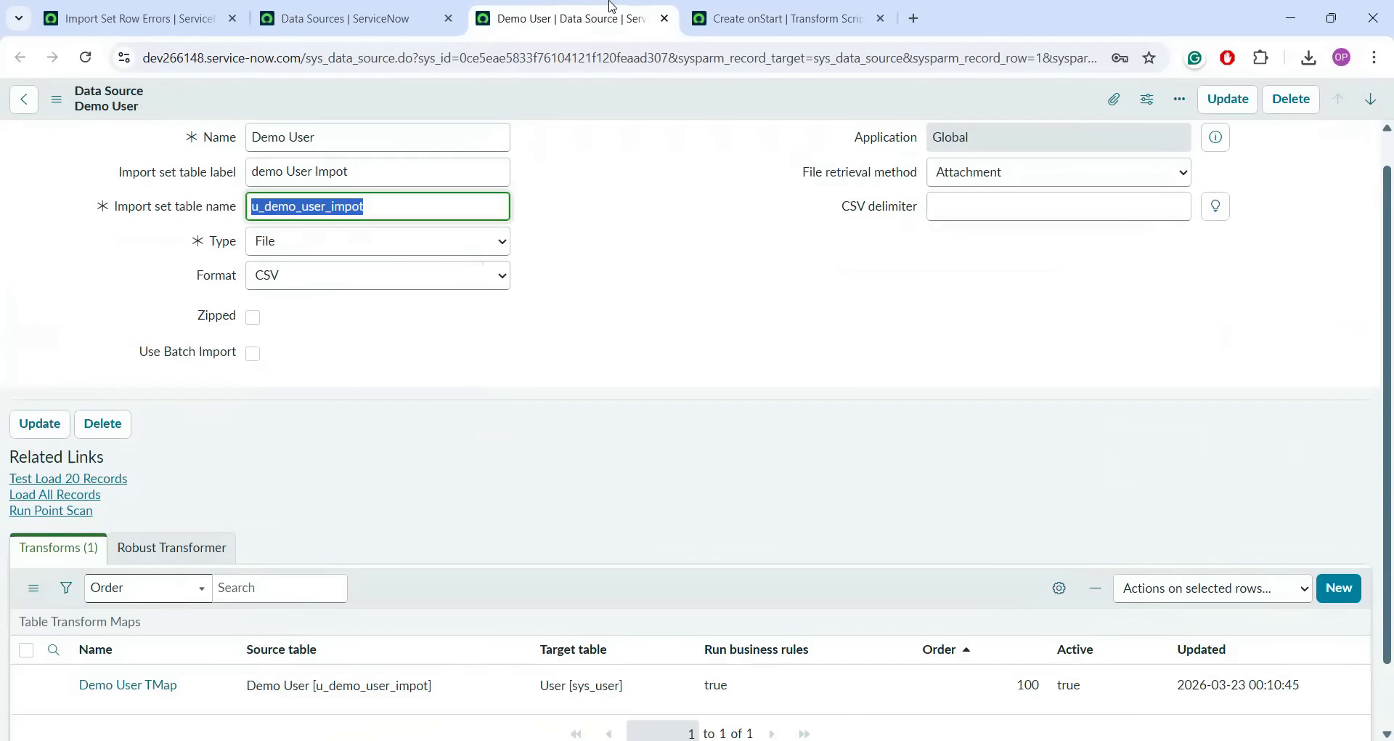
click(621, 683)
double_click(621, 683)
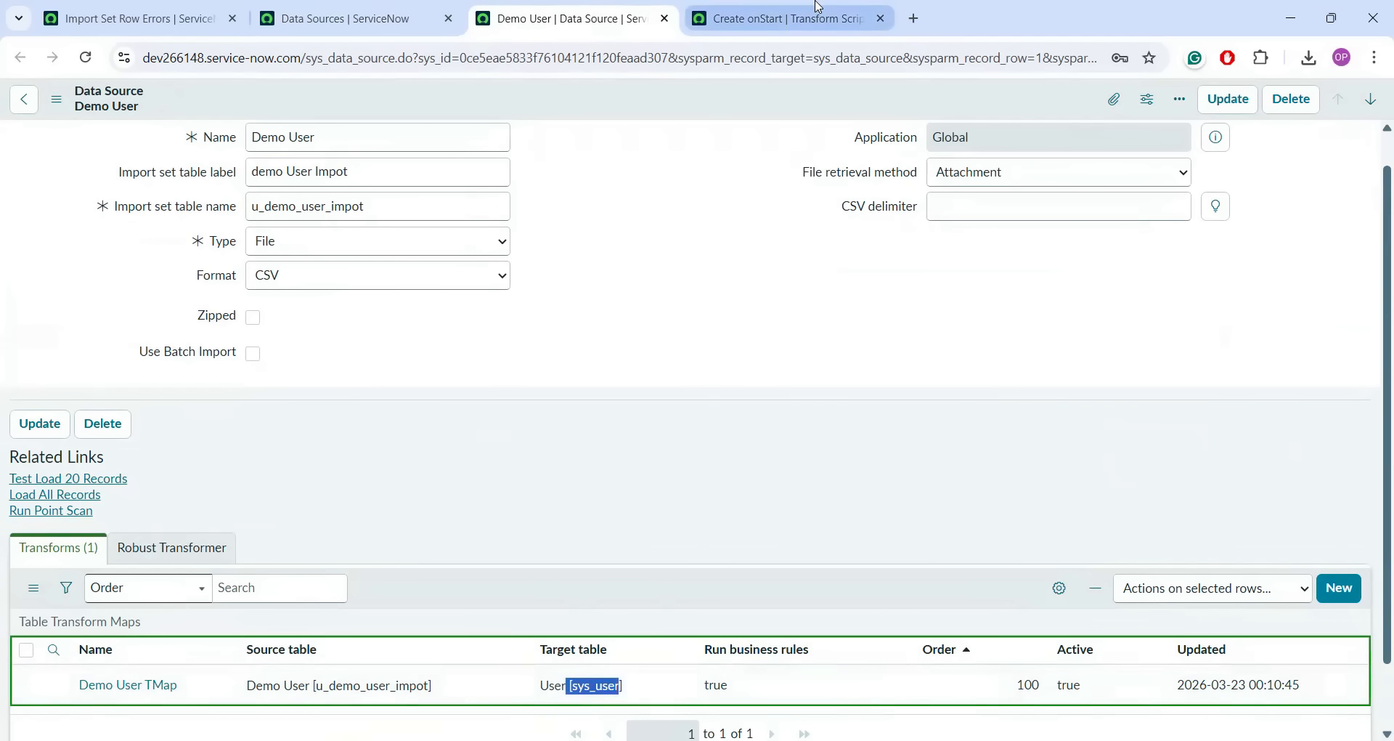
key(ctrl+Tab)
double_click(535, 379)
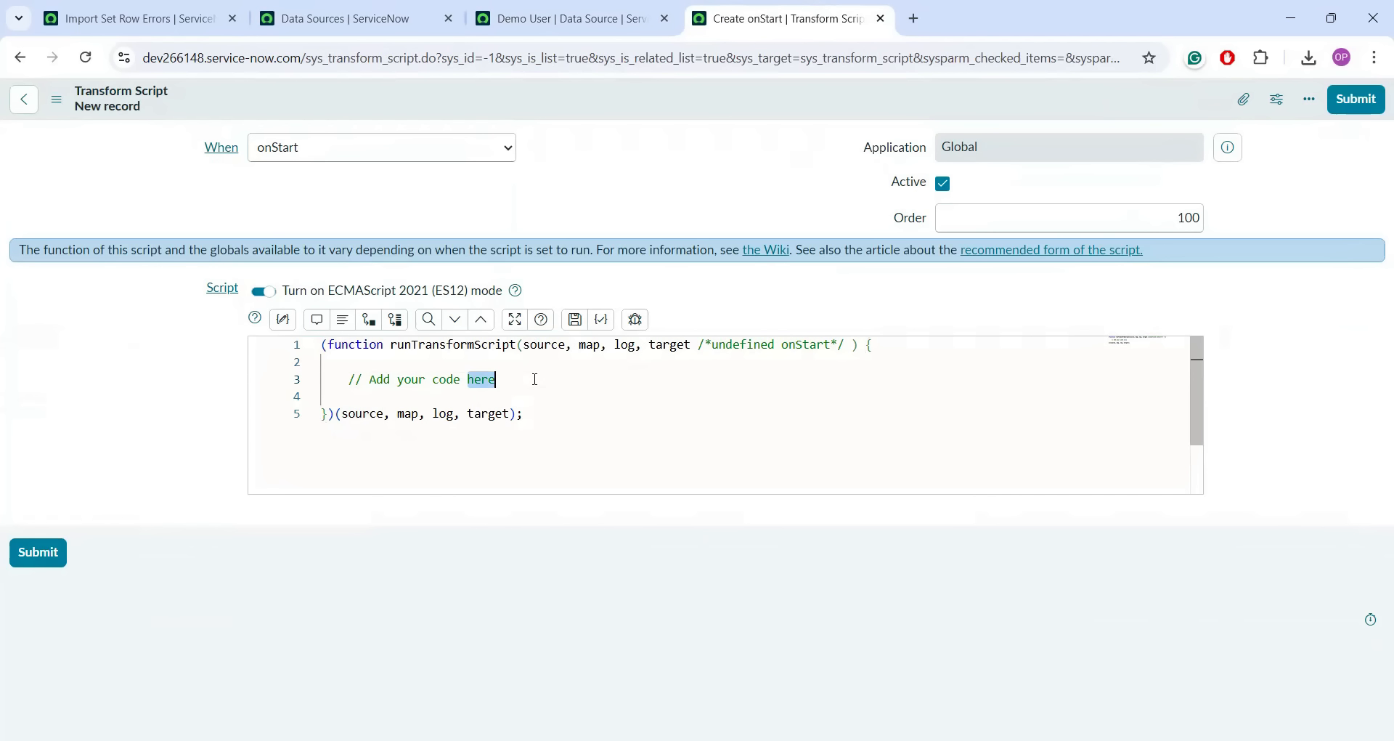
- Review the available When options for the transform script, leave the form without submitting, and close the transform map page
click(327, 156)
click(451, 153)
click(451, 154)
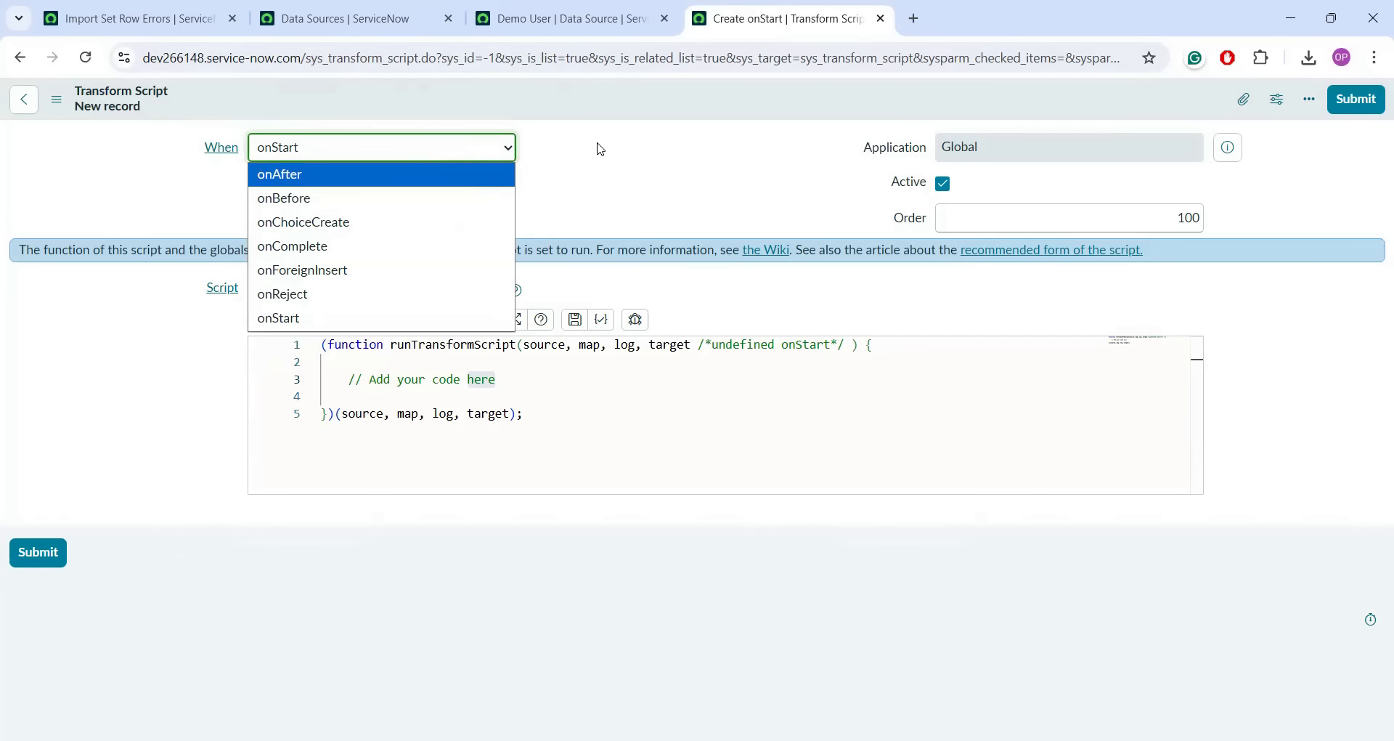
click(618, 162)
click(618, 162)
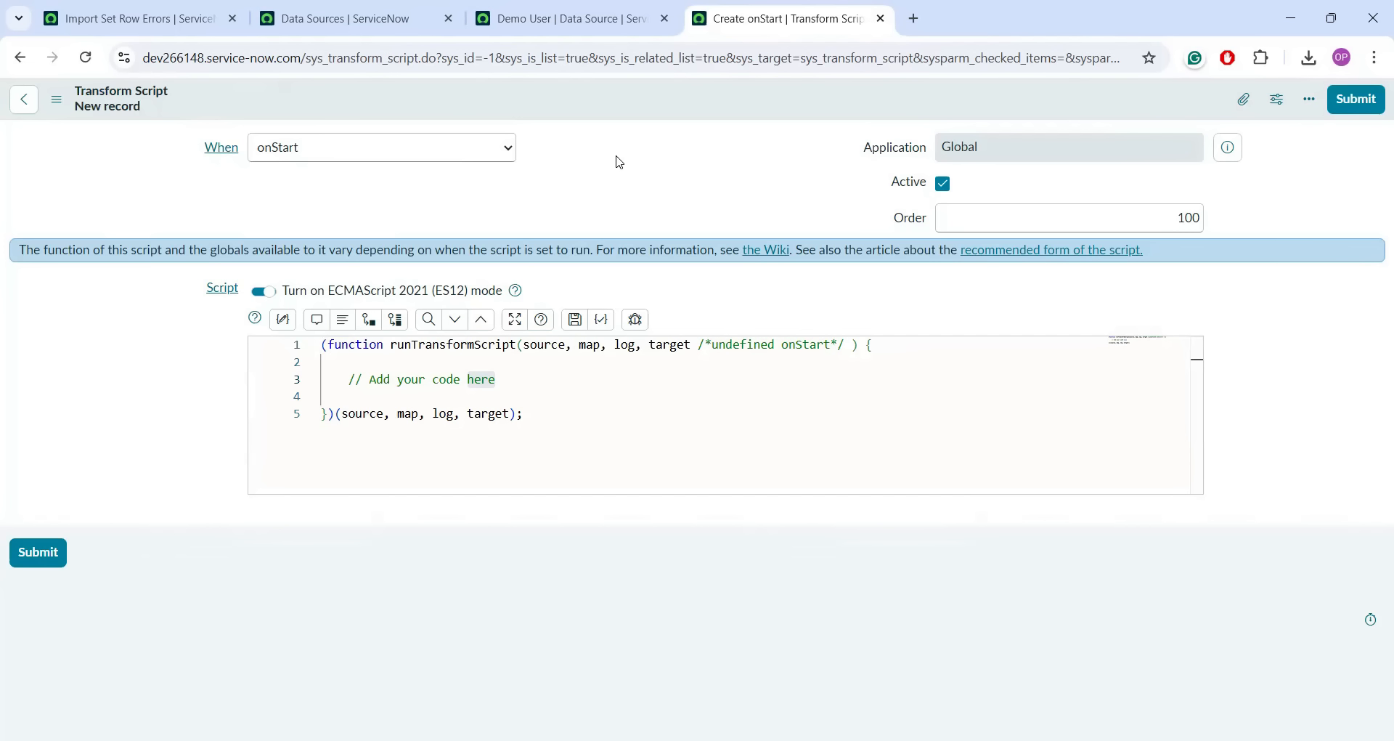
click(19, 59)
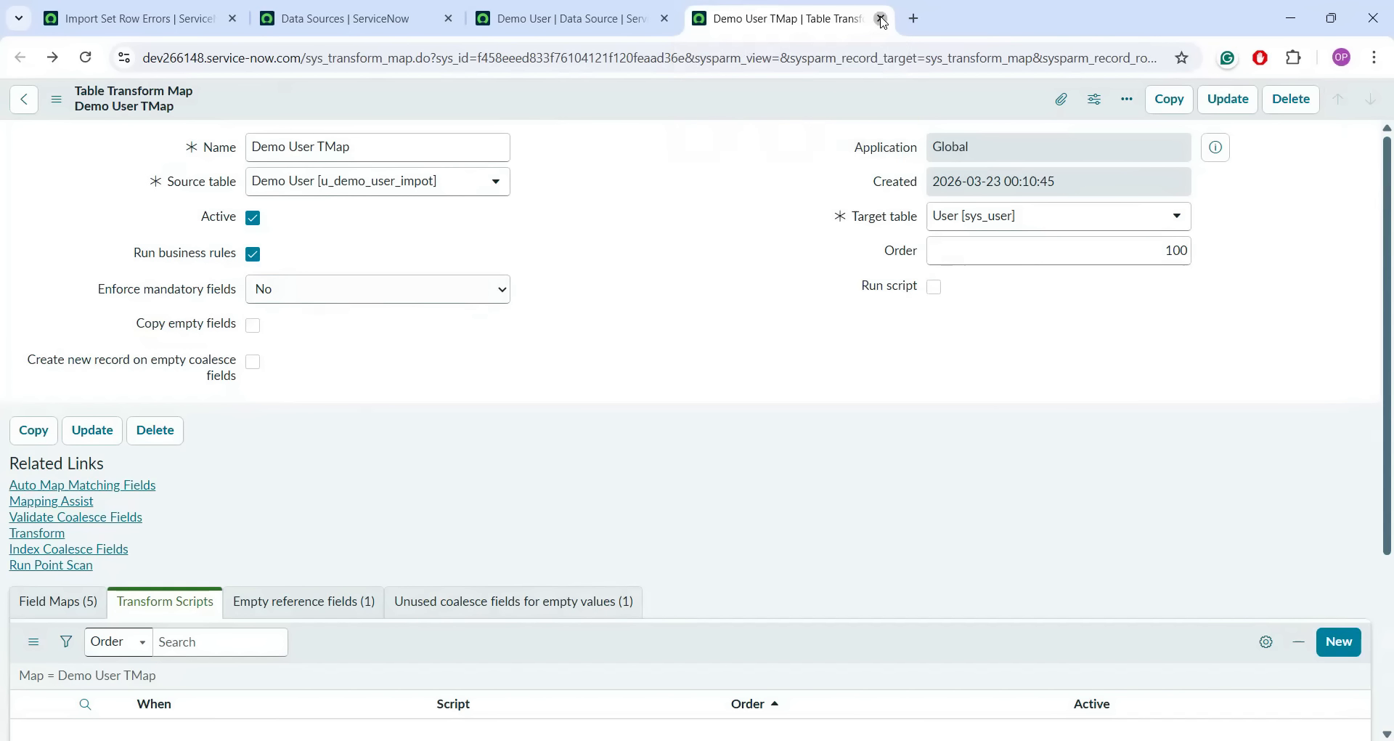
click(881, 19)
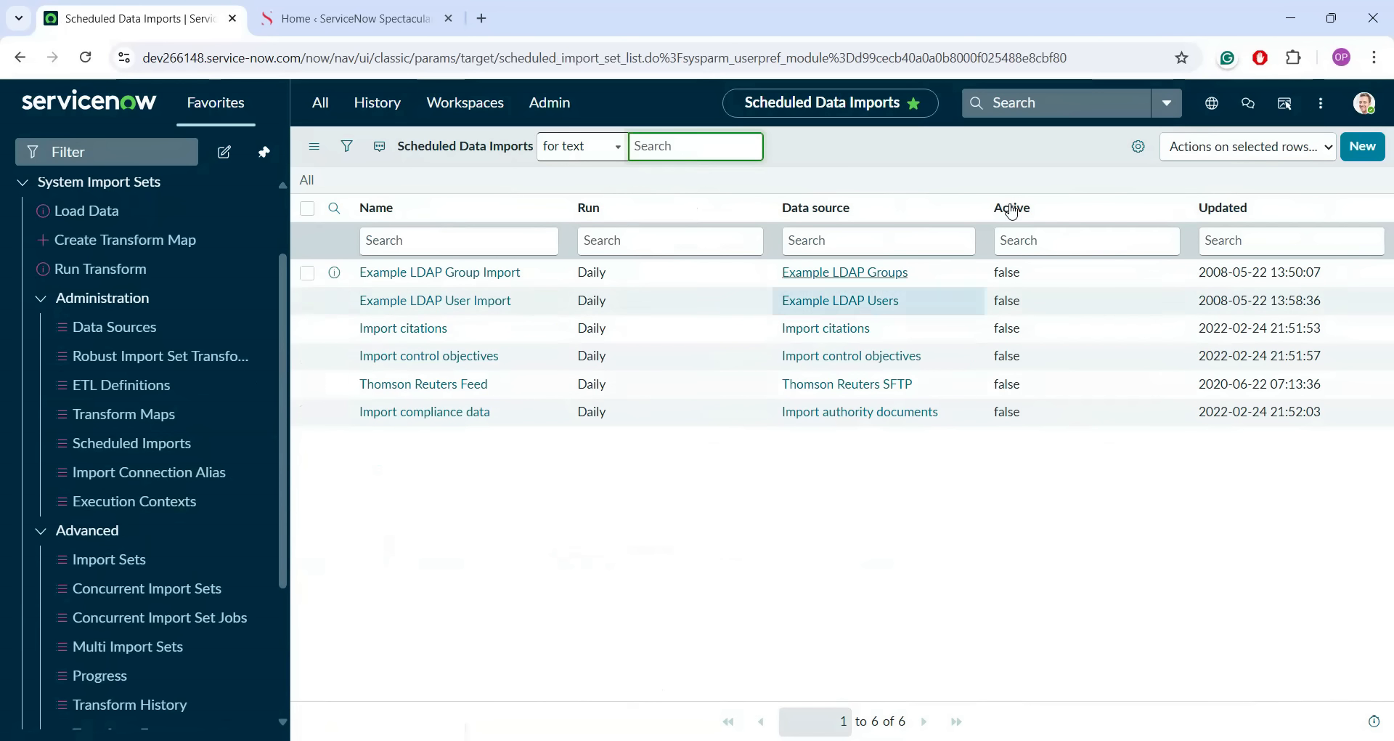
- Start a new scheduled data import and name it Test Schedule User
click(1359, 156)
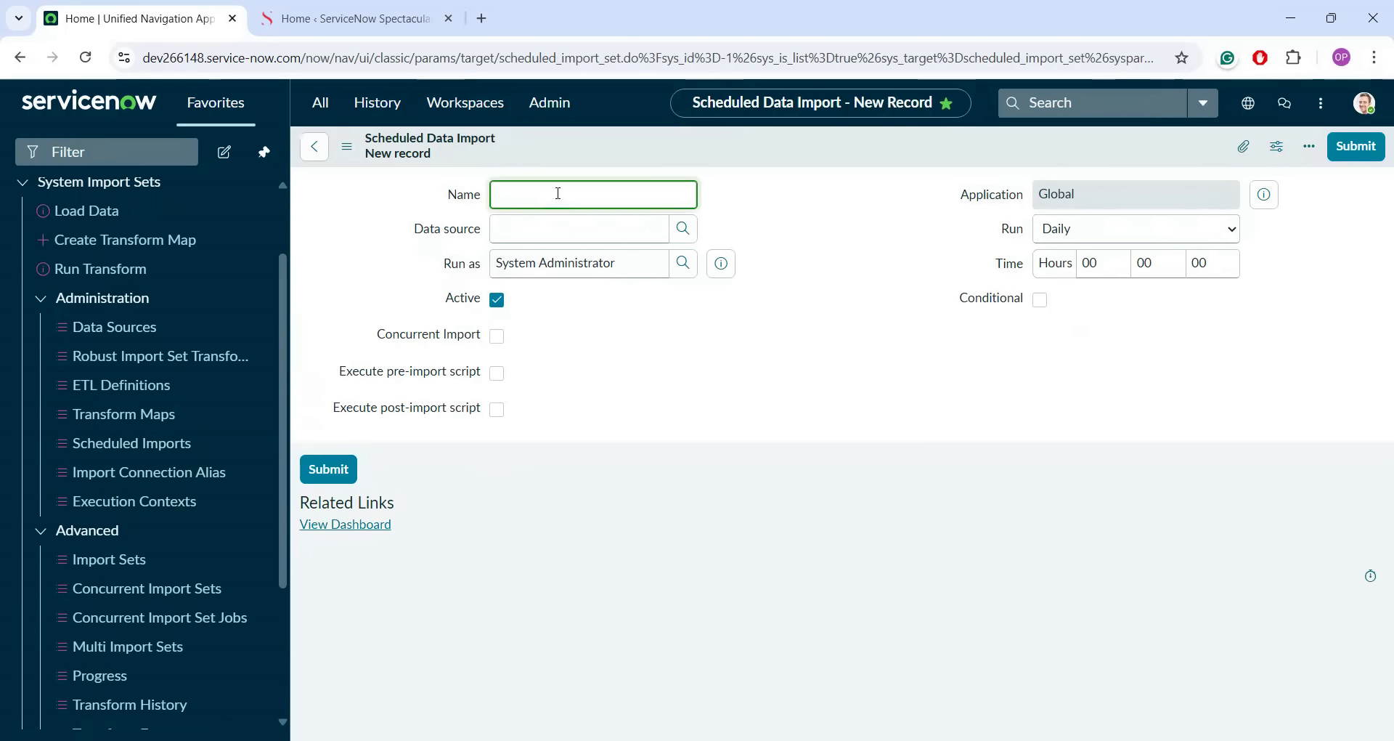
text(Test Schedule User)
key(Tab)
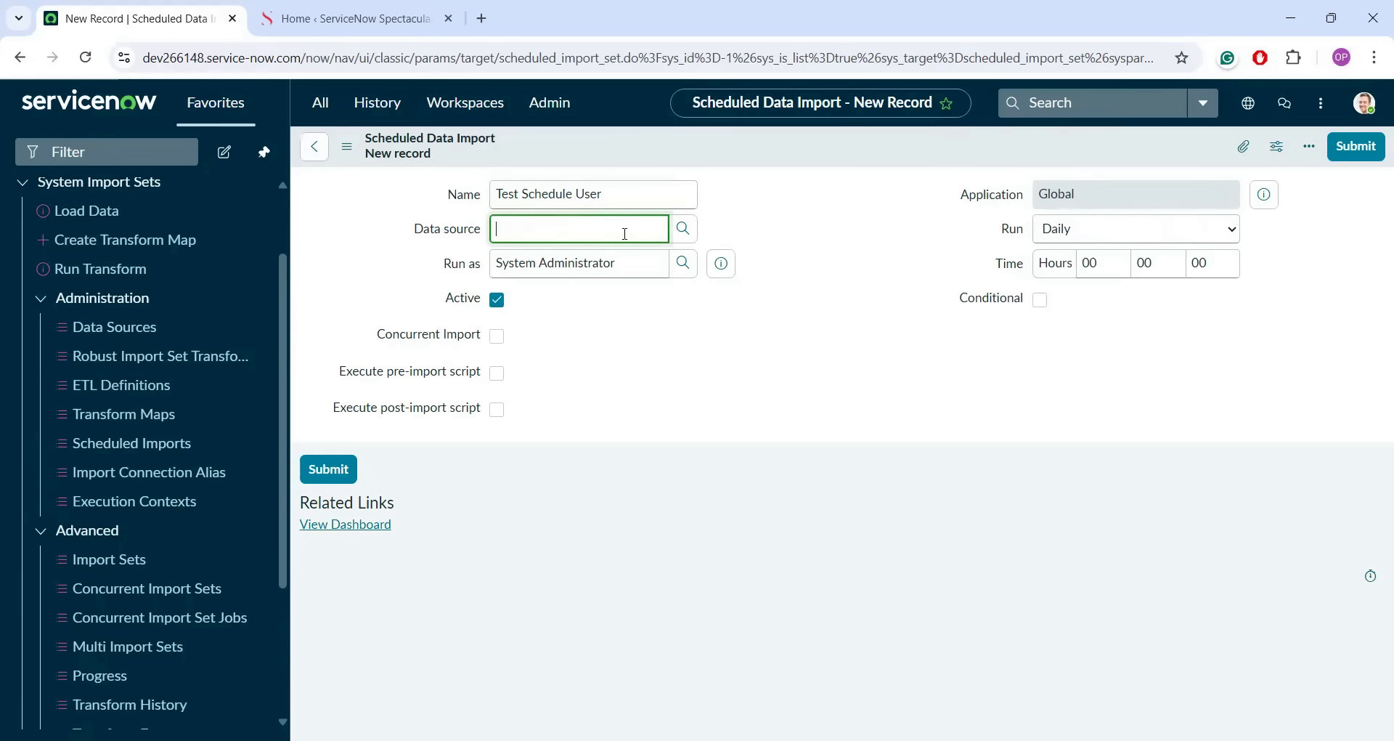
- Look up the available data sources for the scheduled import and close the lookup without choosing one
click(684, 230)
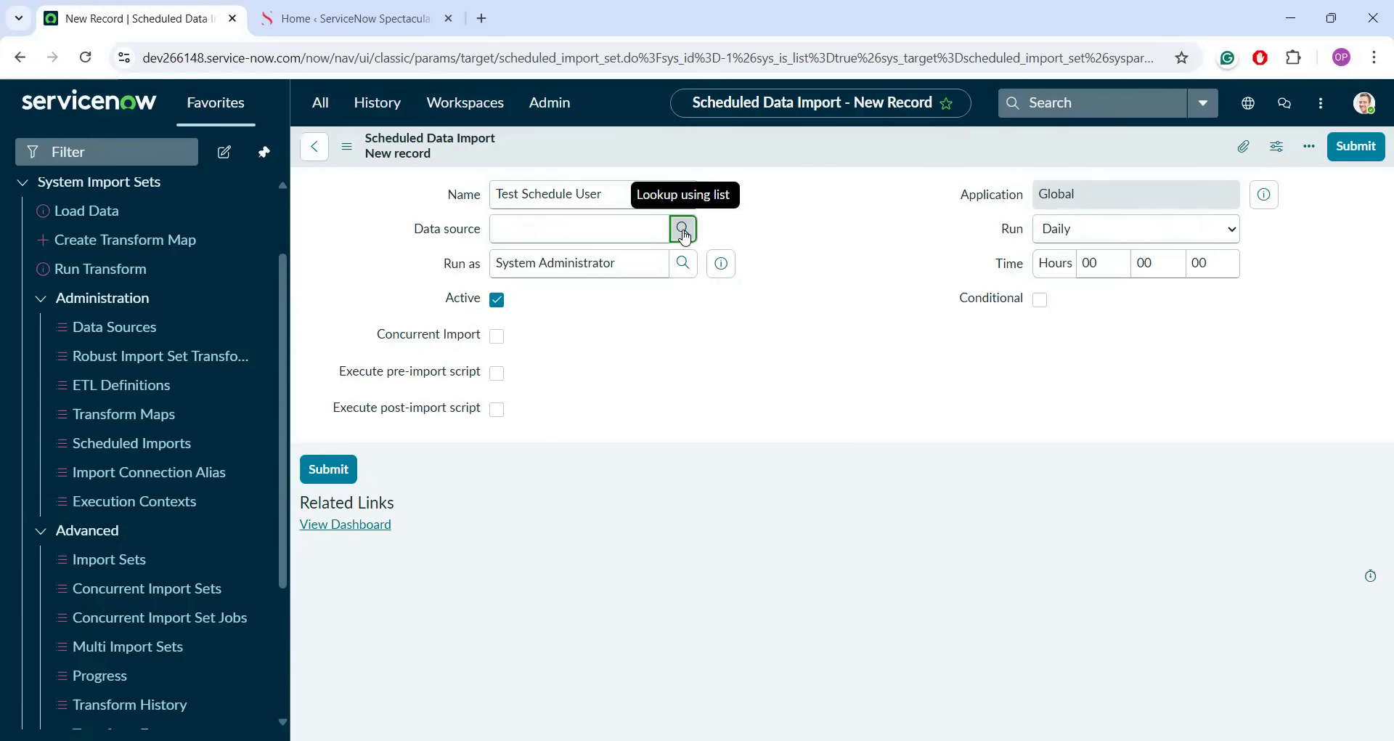
click(683, 231)
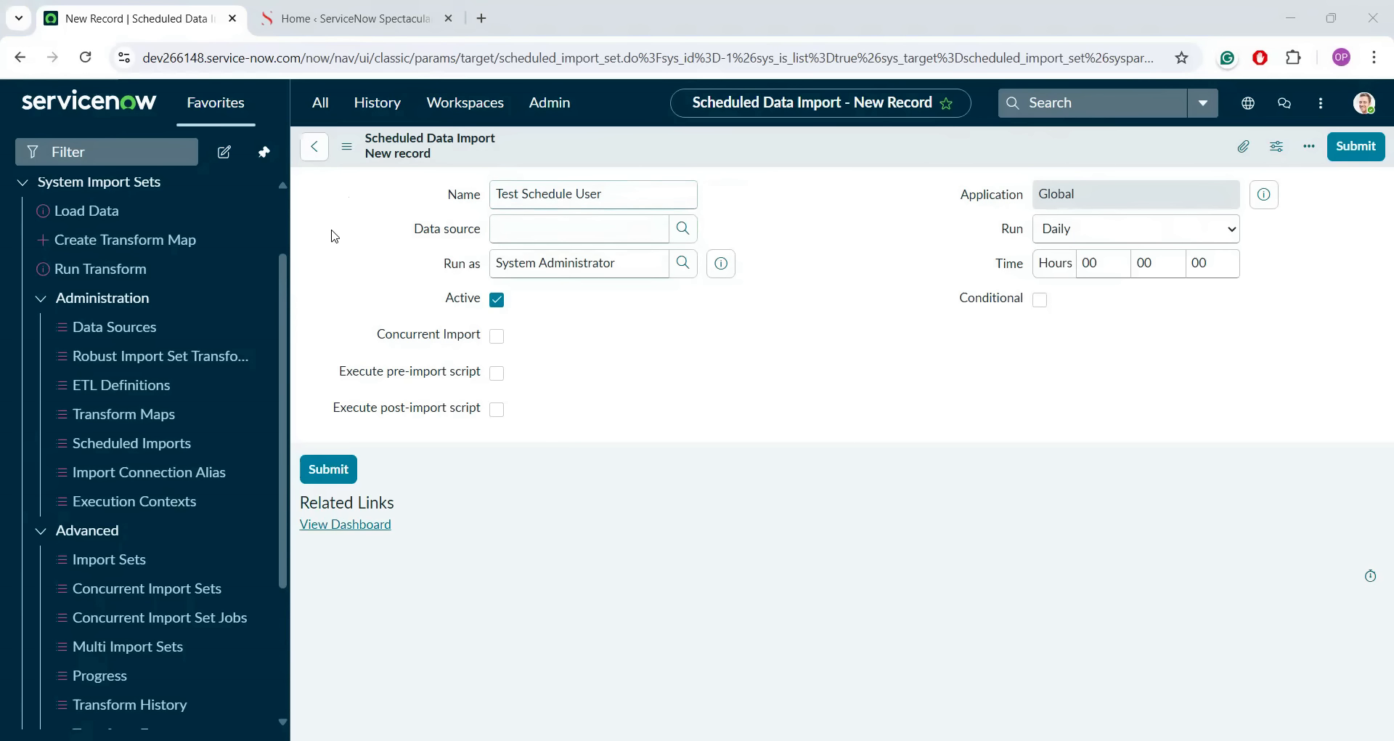
click(392, 197)
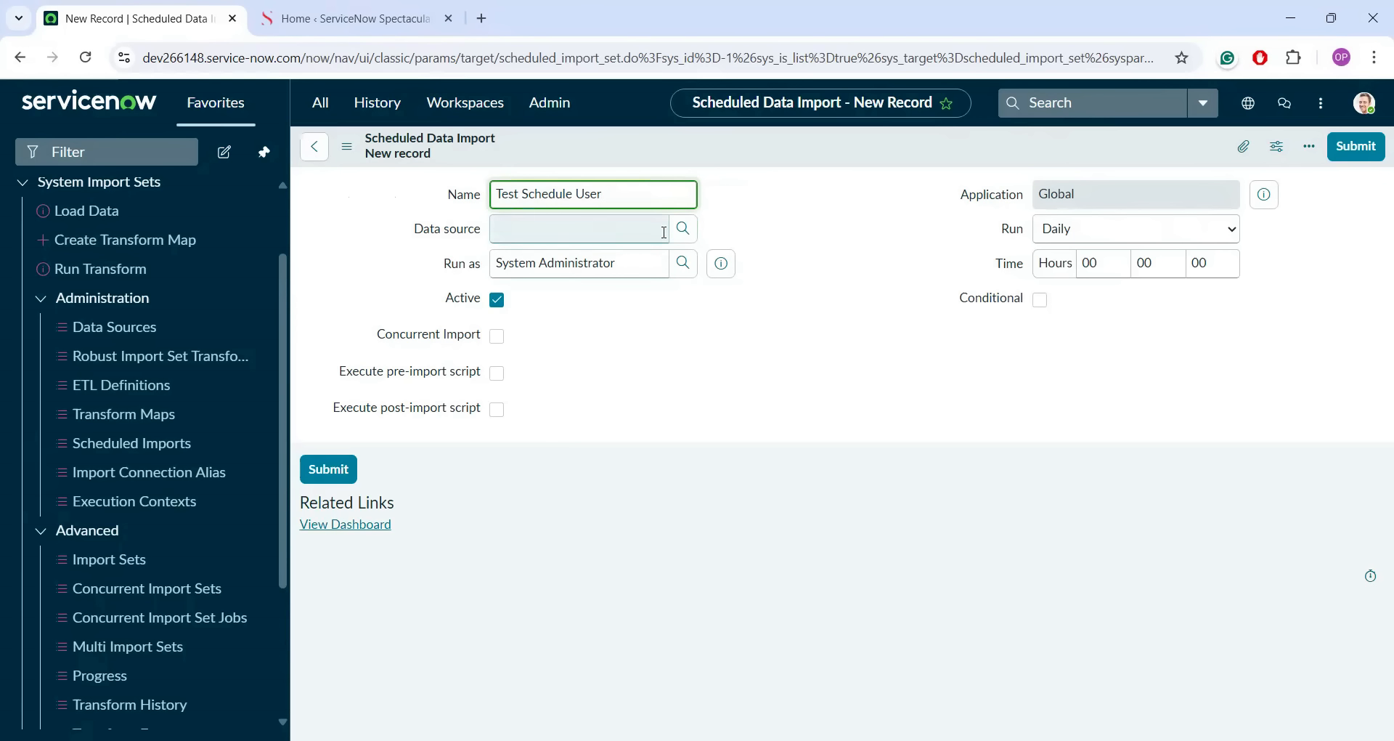
click(684, 230)
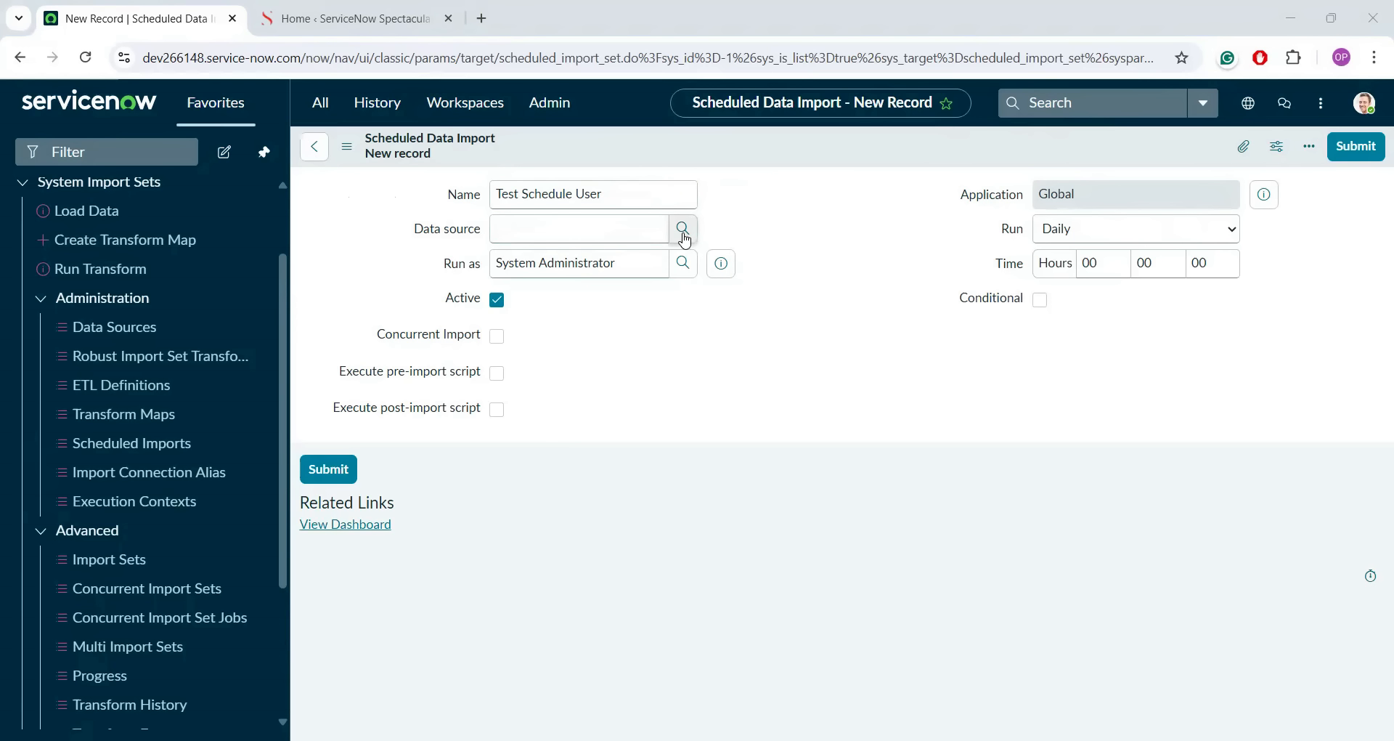
click(361, 210)
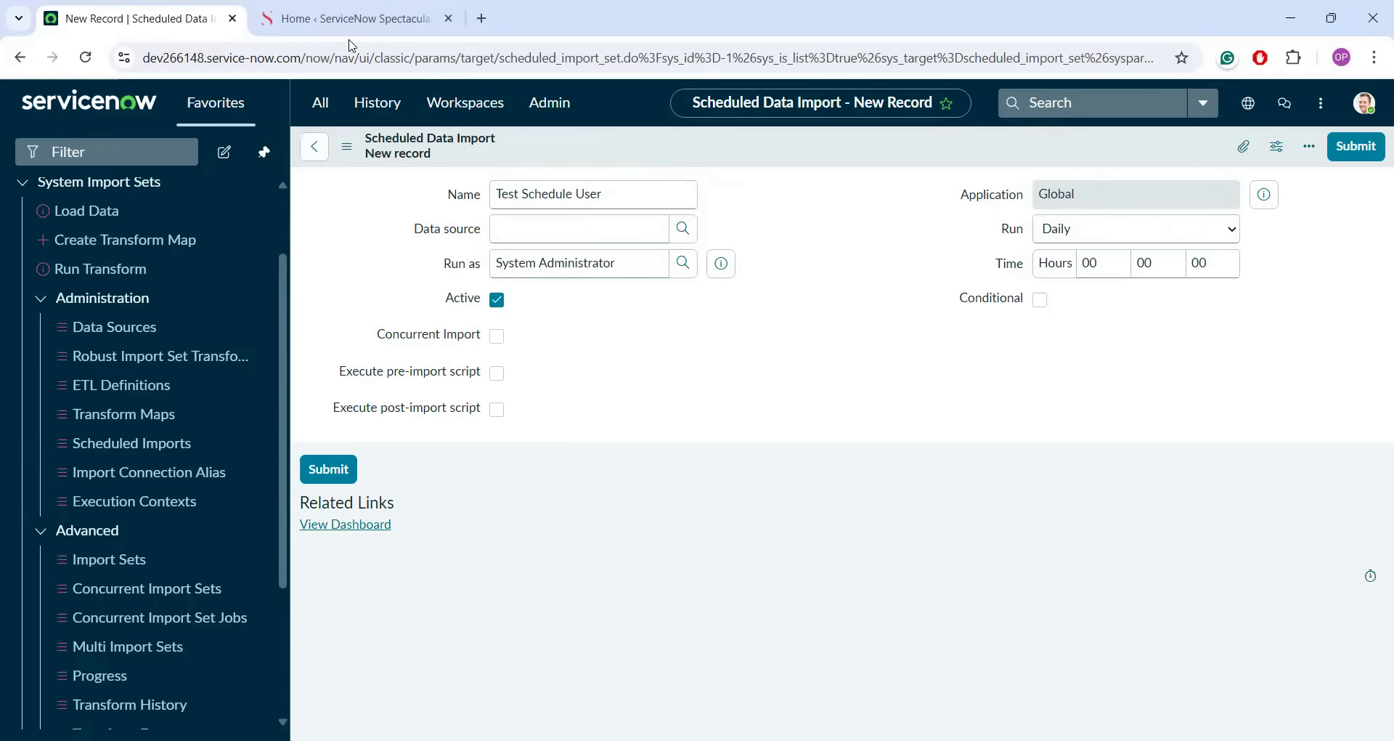
- Switch to the WordPress admin, open the media library, and skim the site's public home page in a separate tab before closing it
click(343, 29)
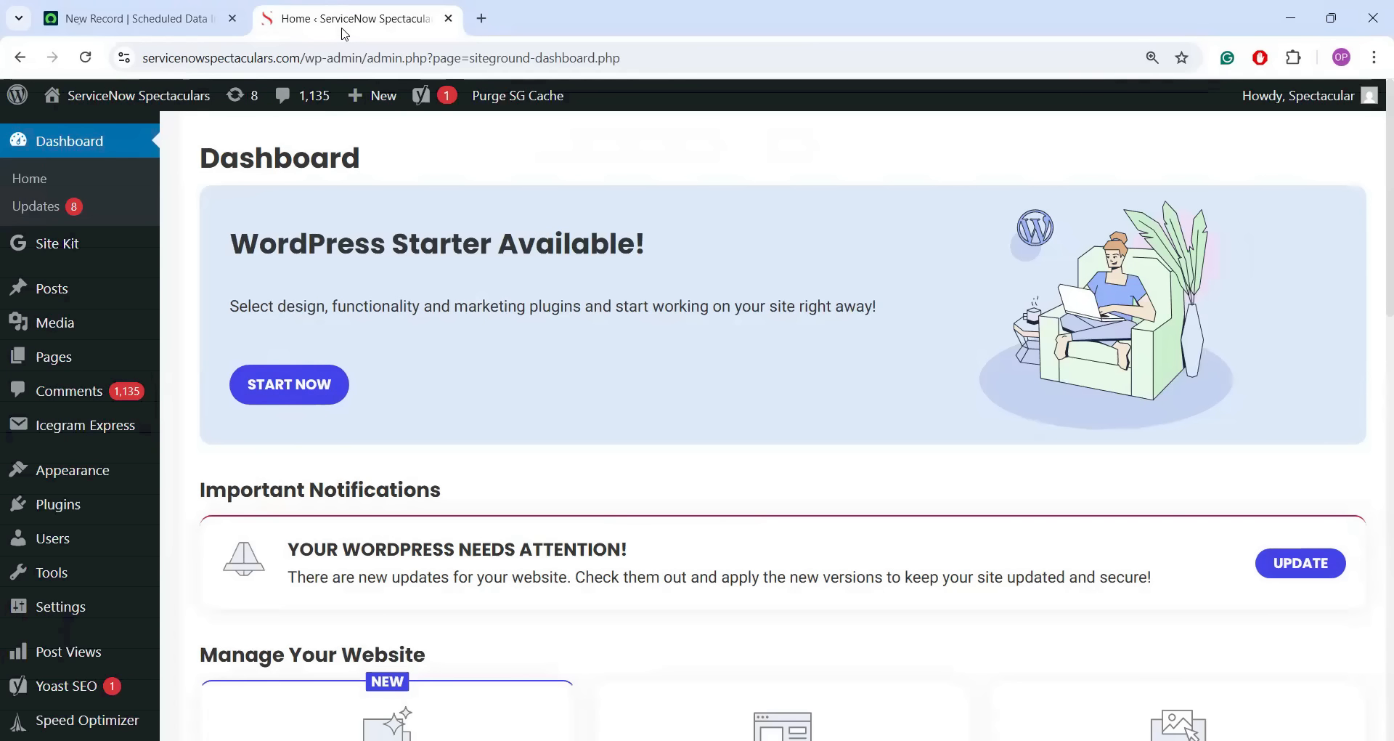
click(63, 329)
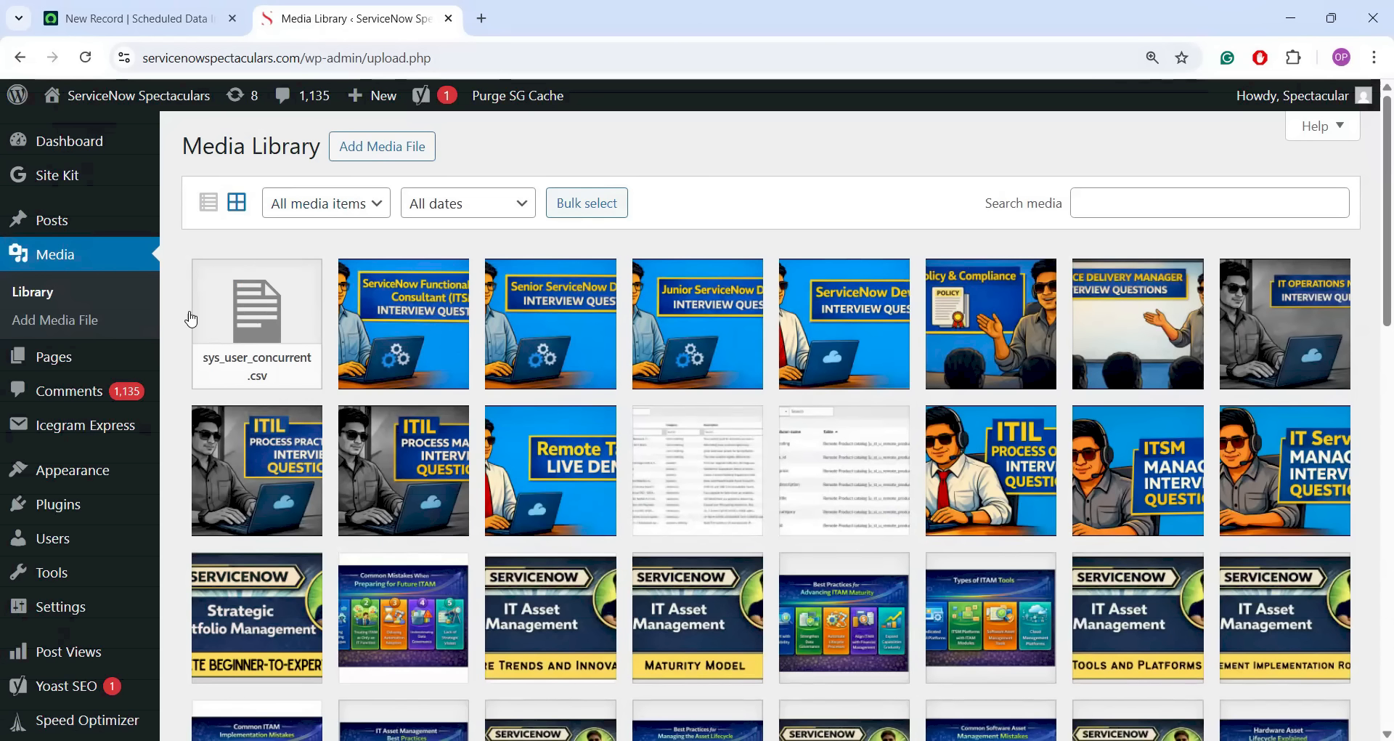
mouse_move(109, 98)
middle_click(78, 132)
click(637, 14)
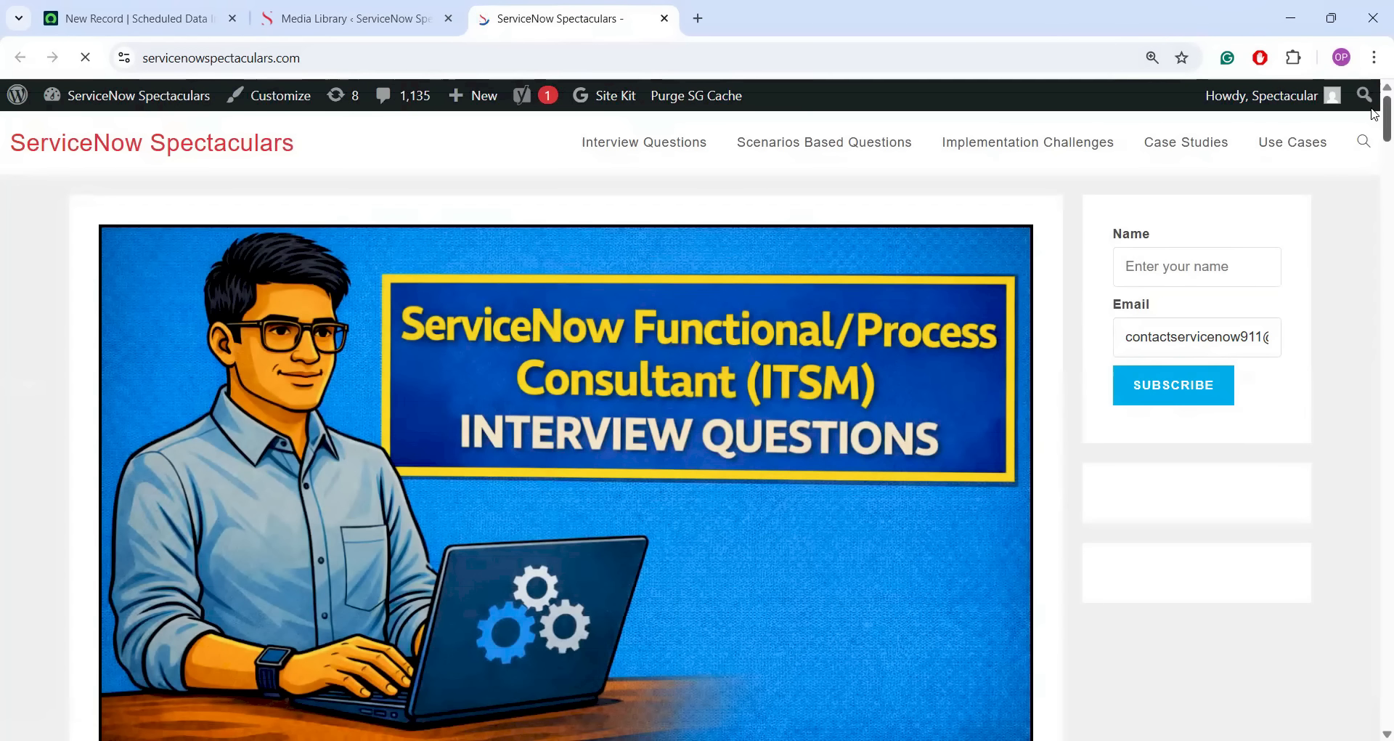
scroll(1375, 145, down, 15)
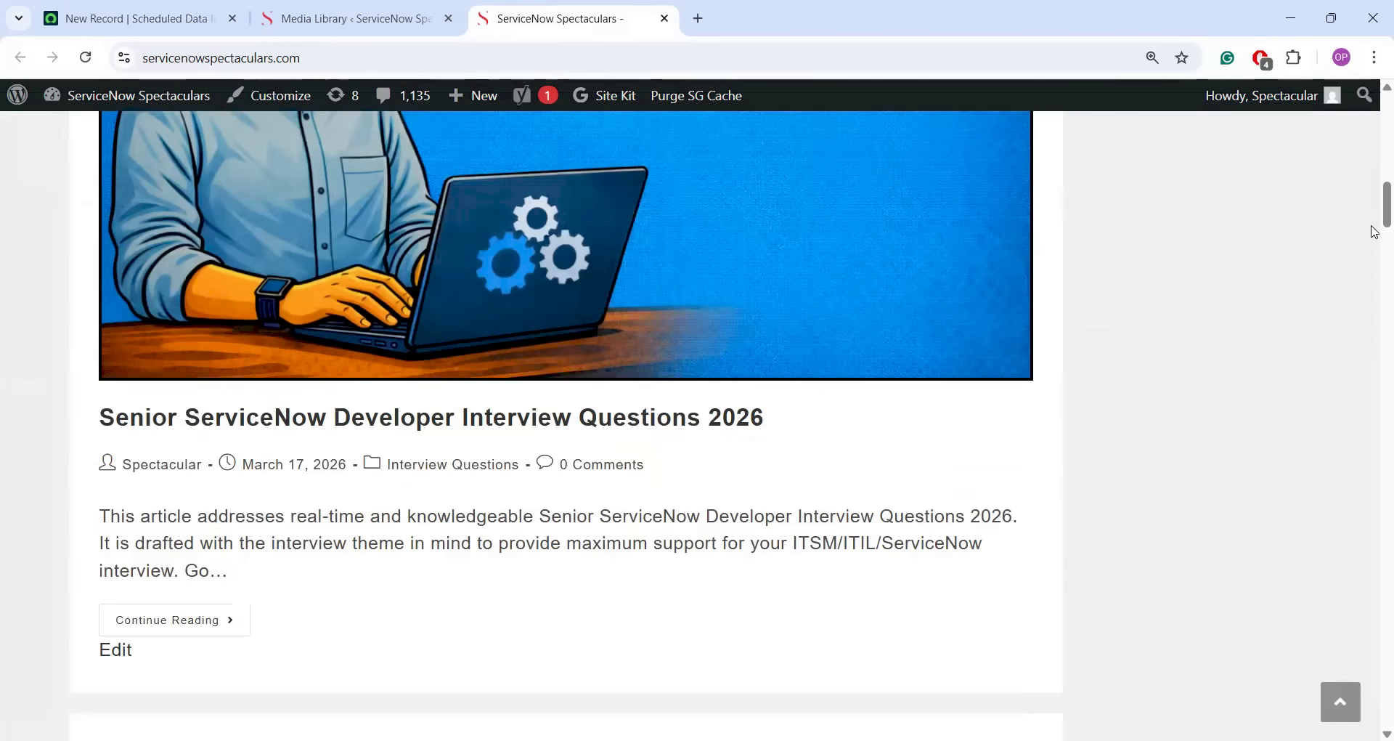
scroll(1375, 178, up, 15)
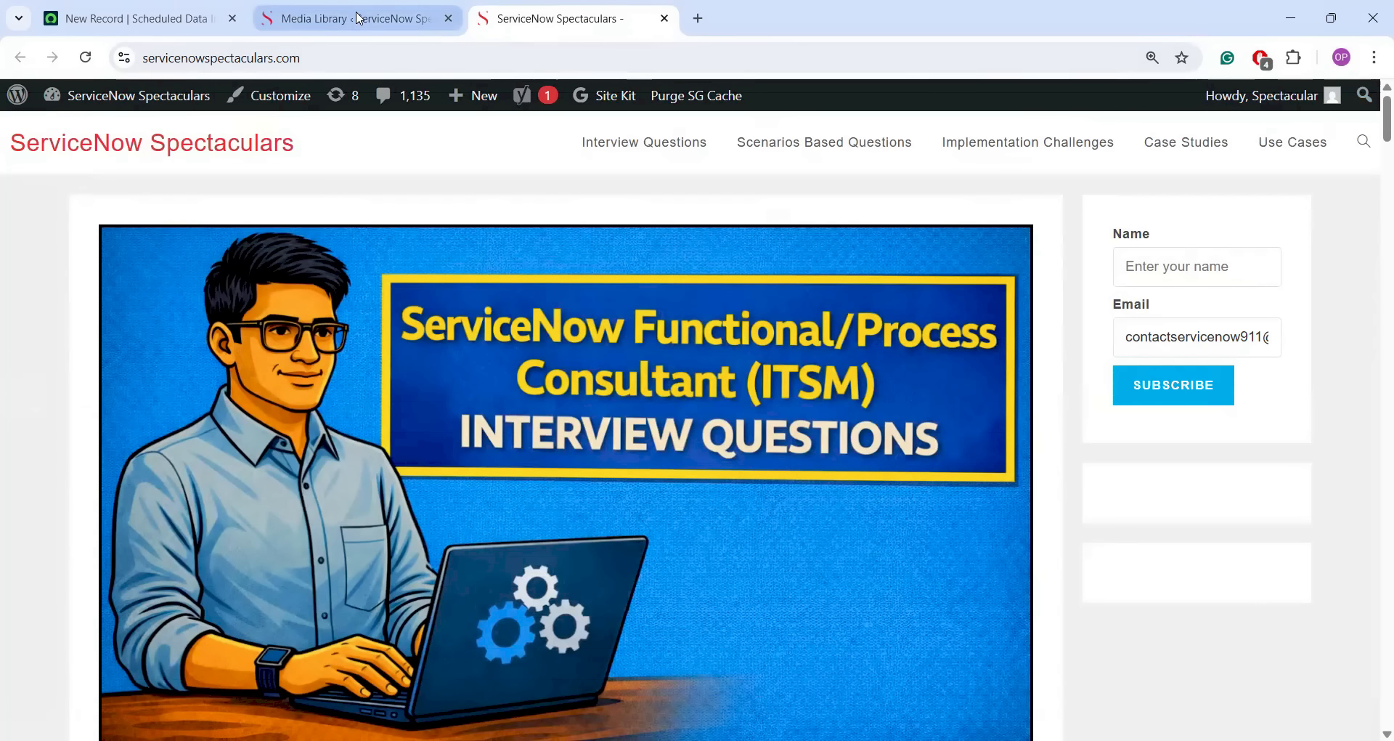
click(356, 20)
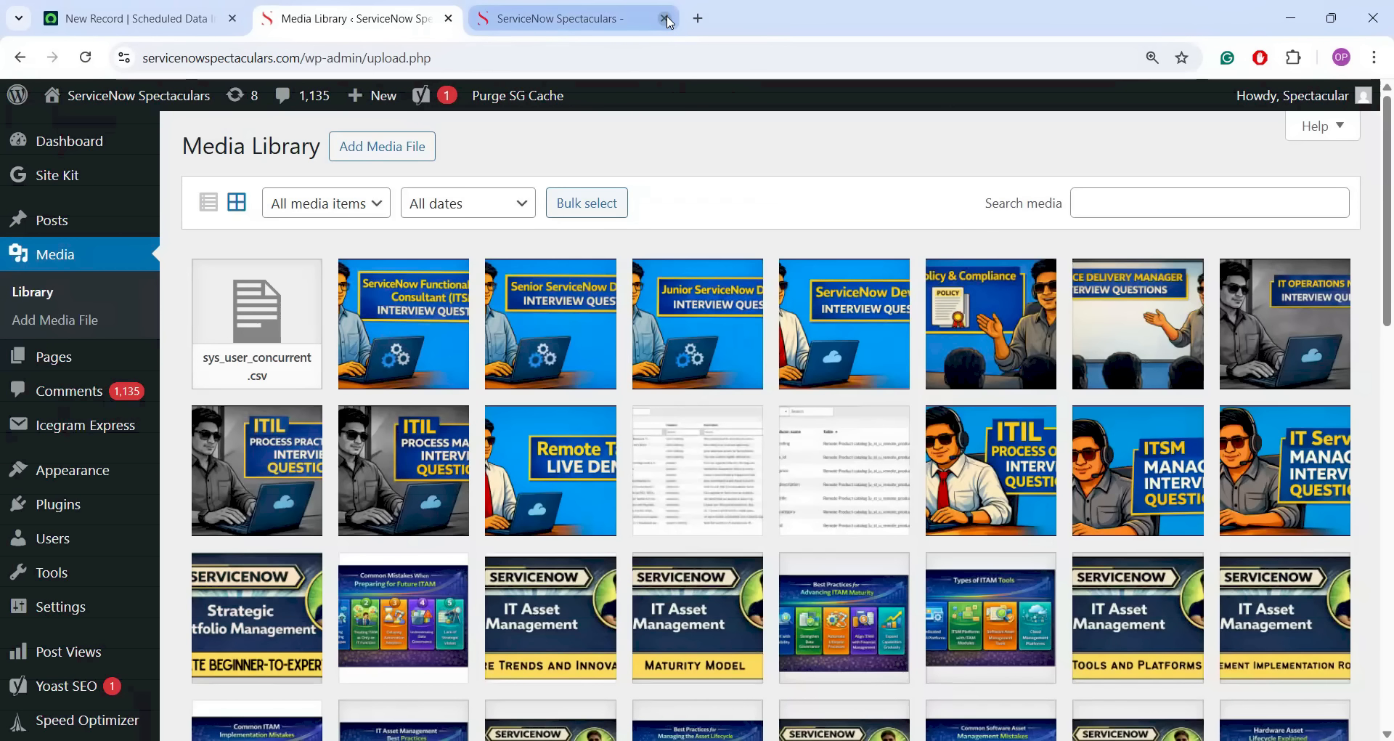
click(665, 19)
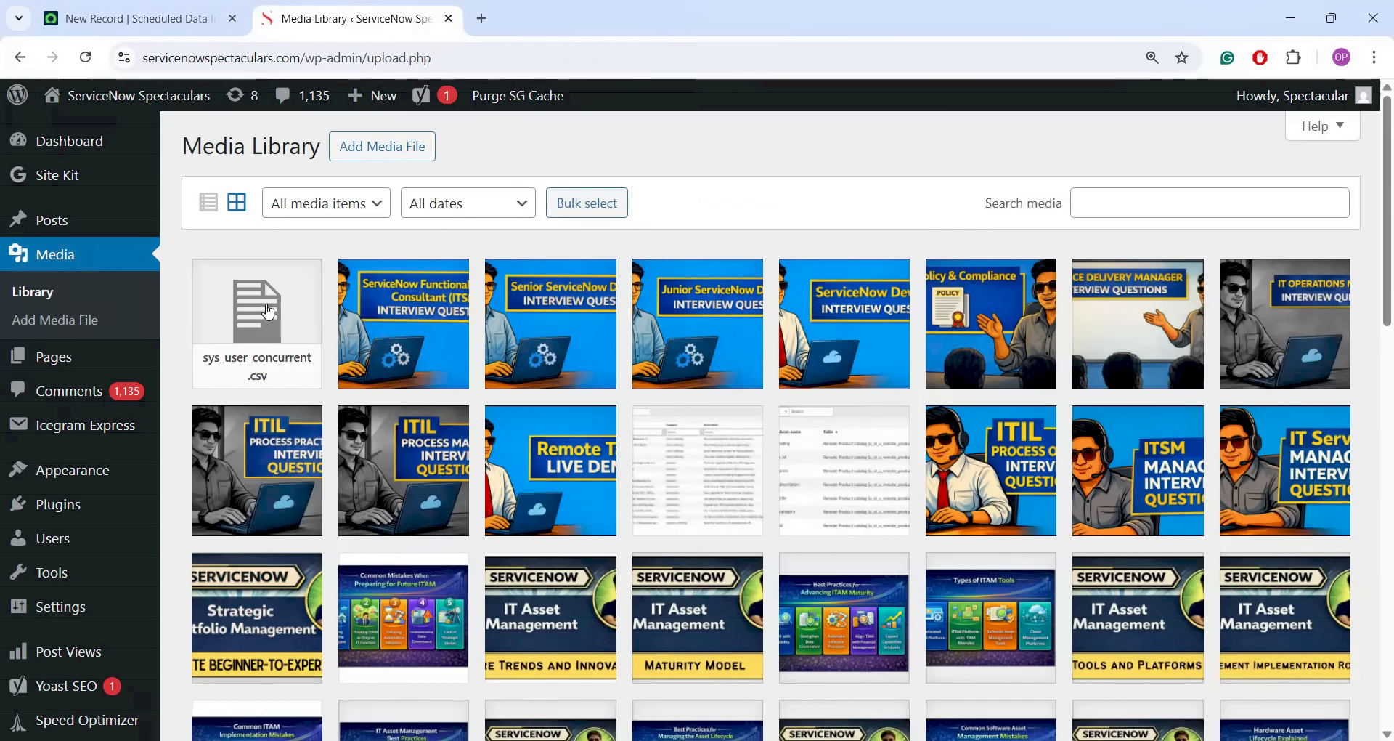
- Open the attachment details of sys_user_concurrent.csv in the media library and inspect its file URL
click(258, 321)
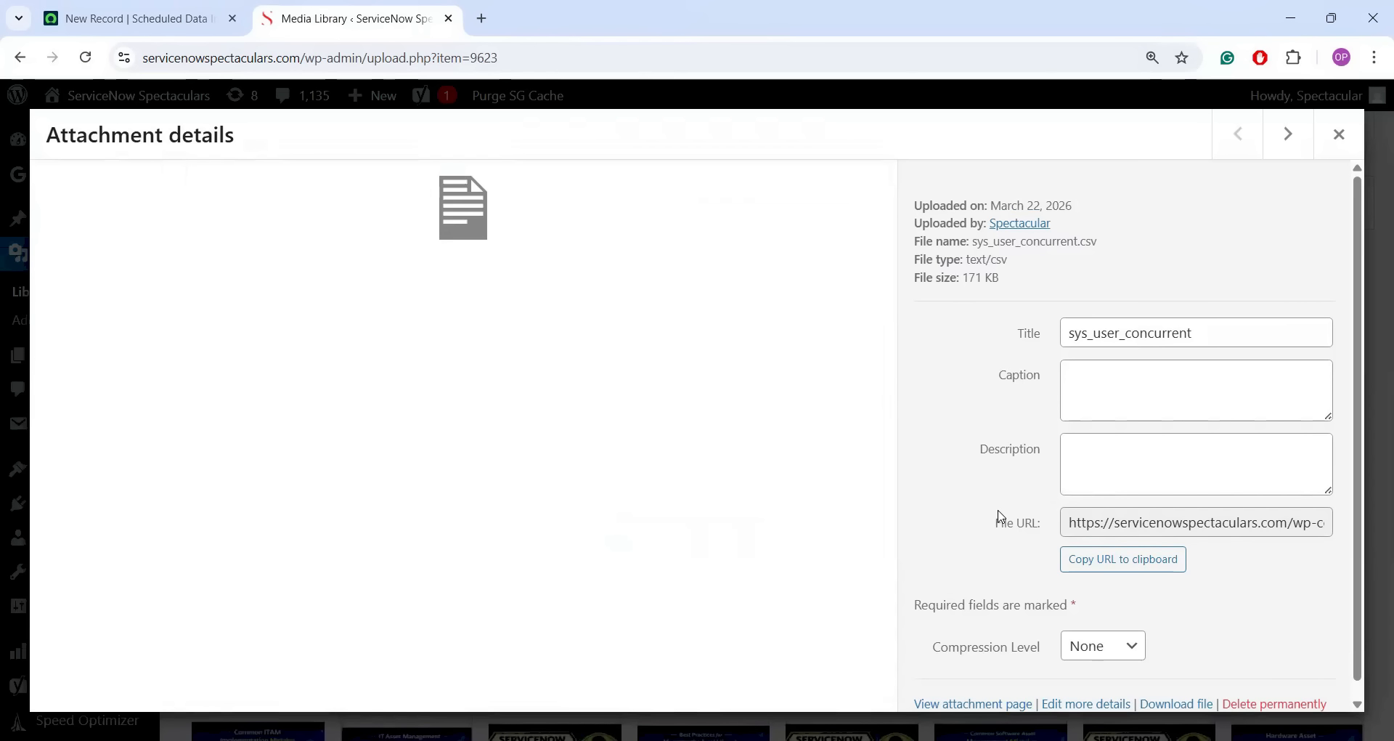
click(1258, 519)
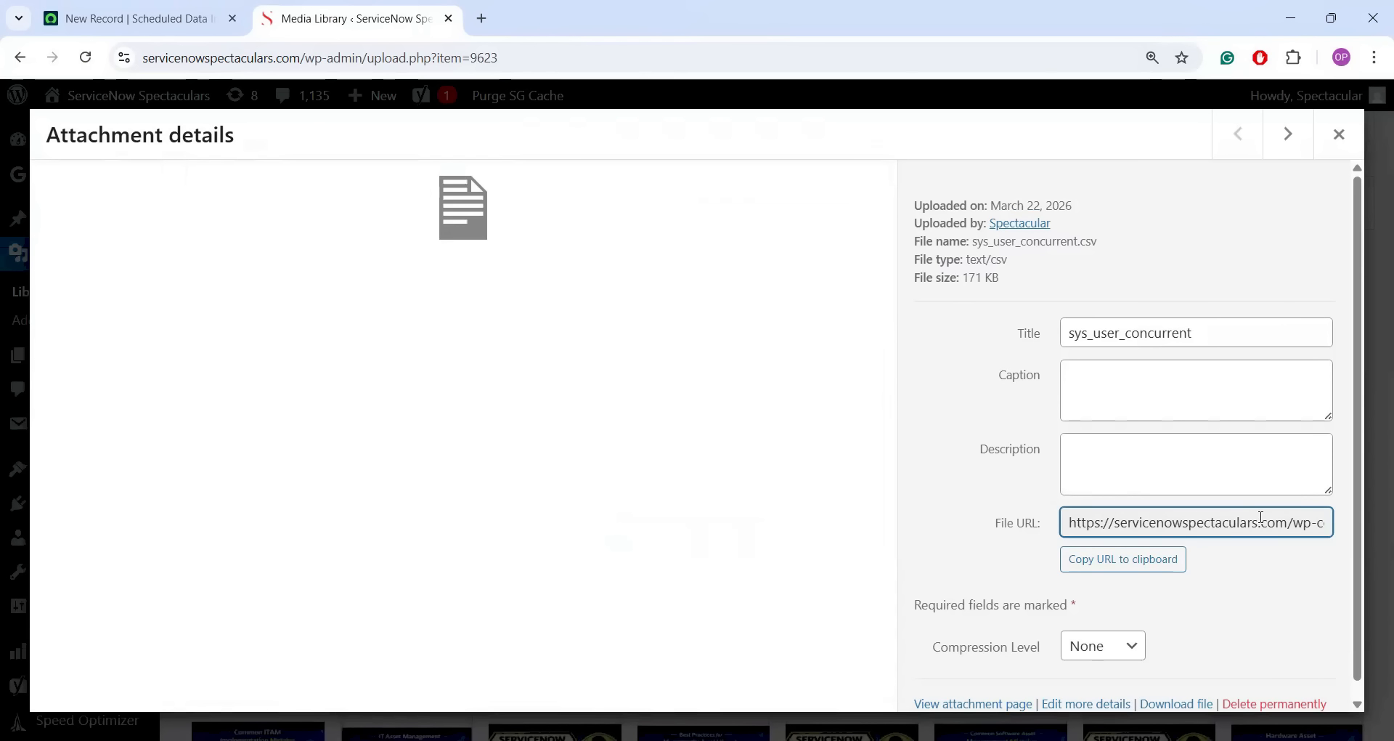
key(ctrl+a)
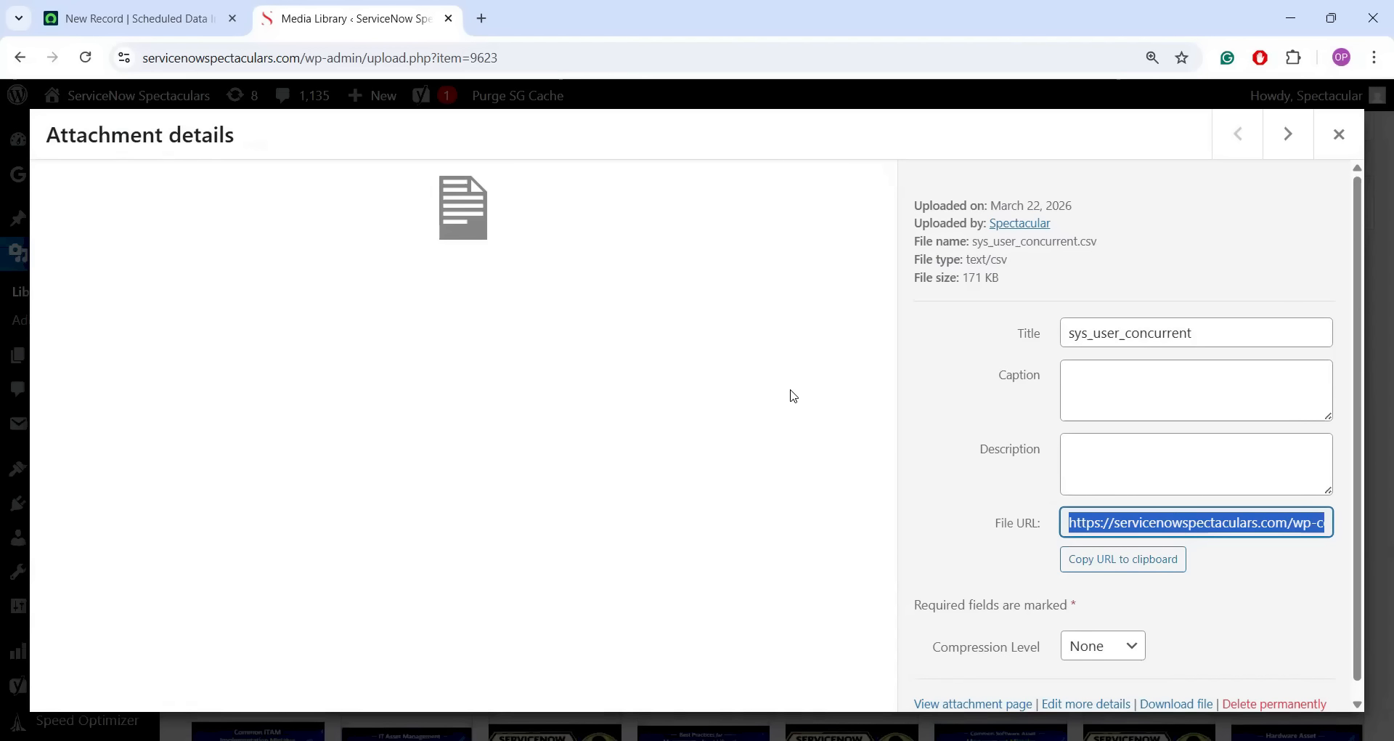
click(299, 58)
drag(300, 58, 94, 55)
- Return to ServiceNow, open Data Sources in a separate tab, and start a new data source named Https Update
click(109, 8)
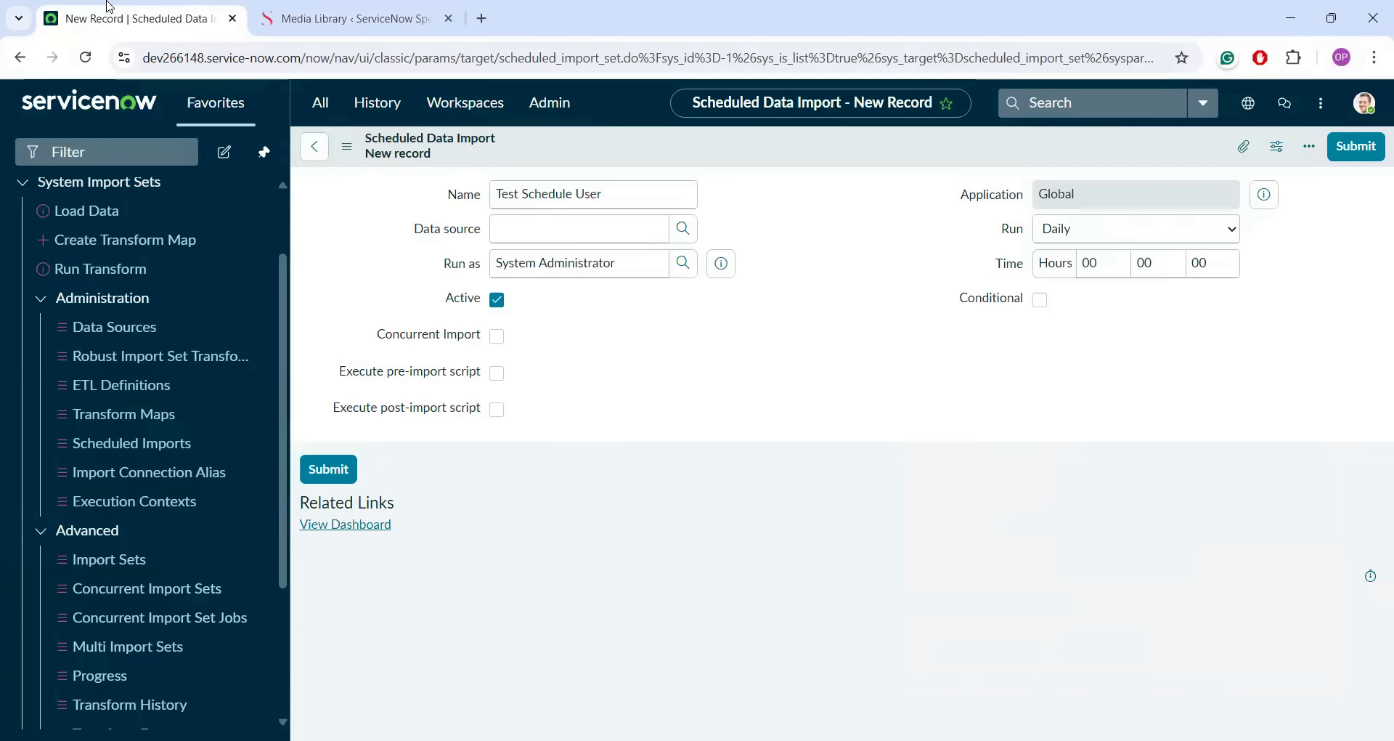
middle_click(138, 334)
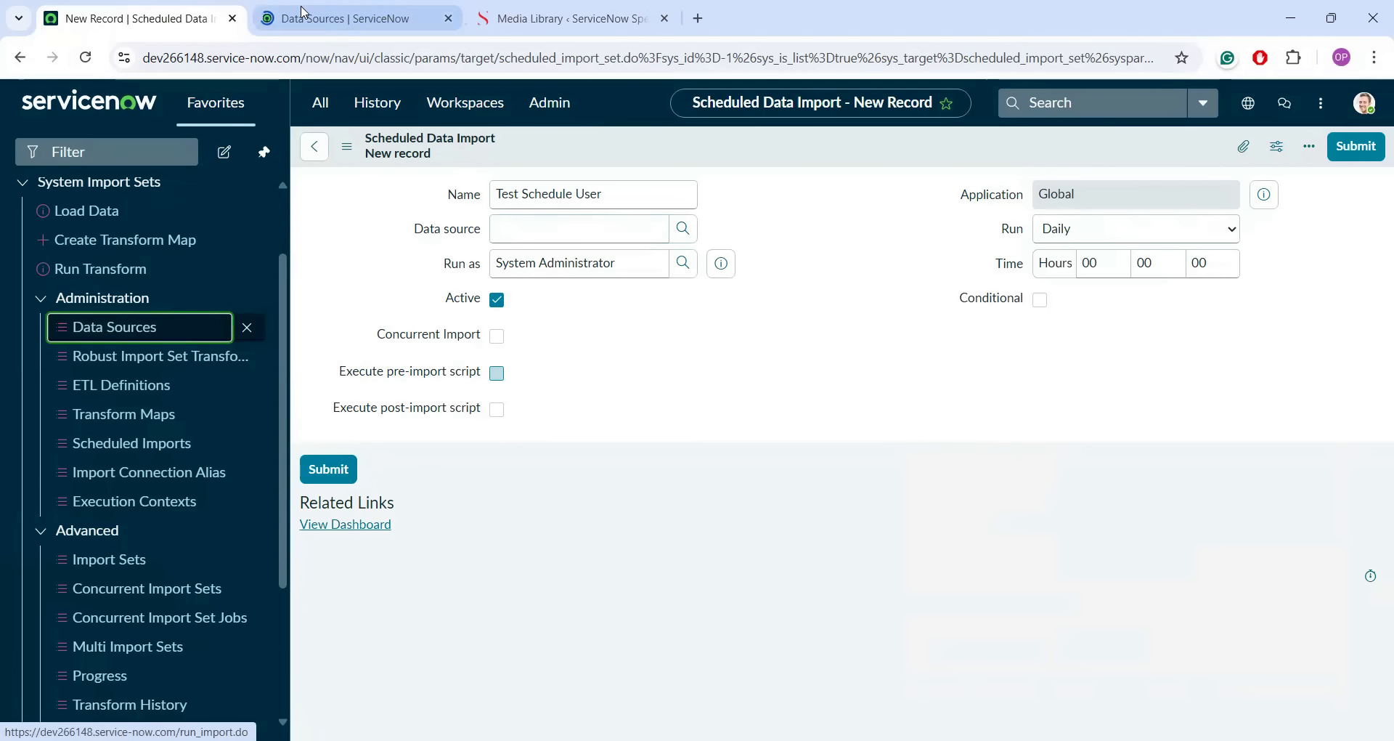
click(304, 12)
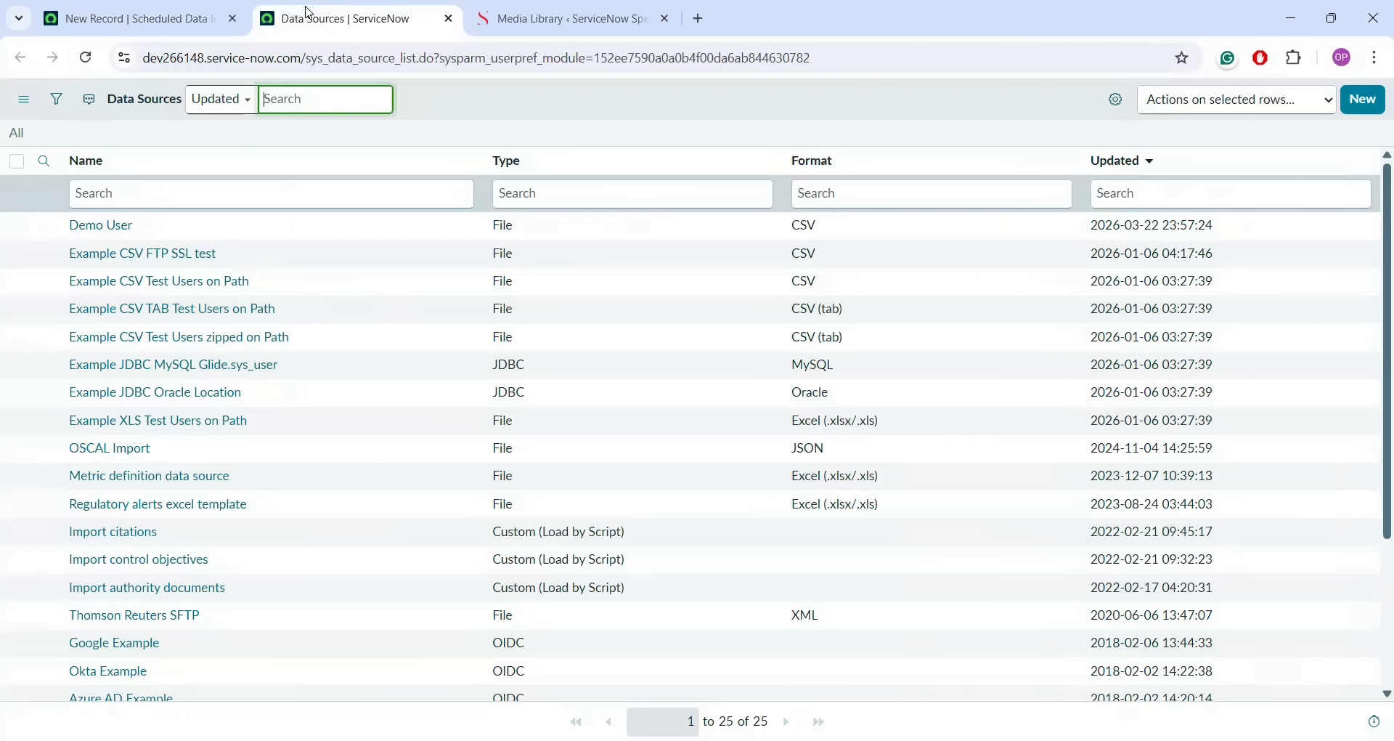
click(1373, 99)
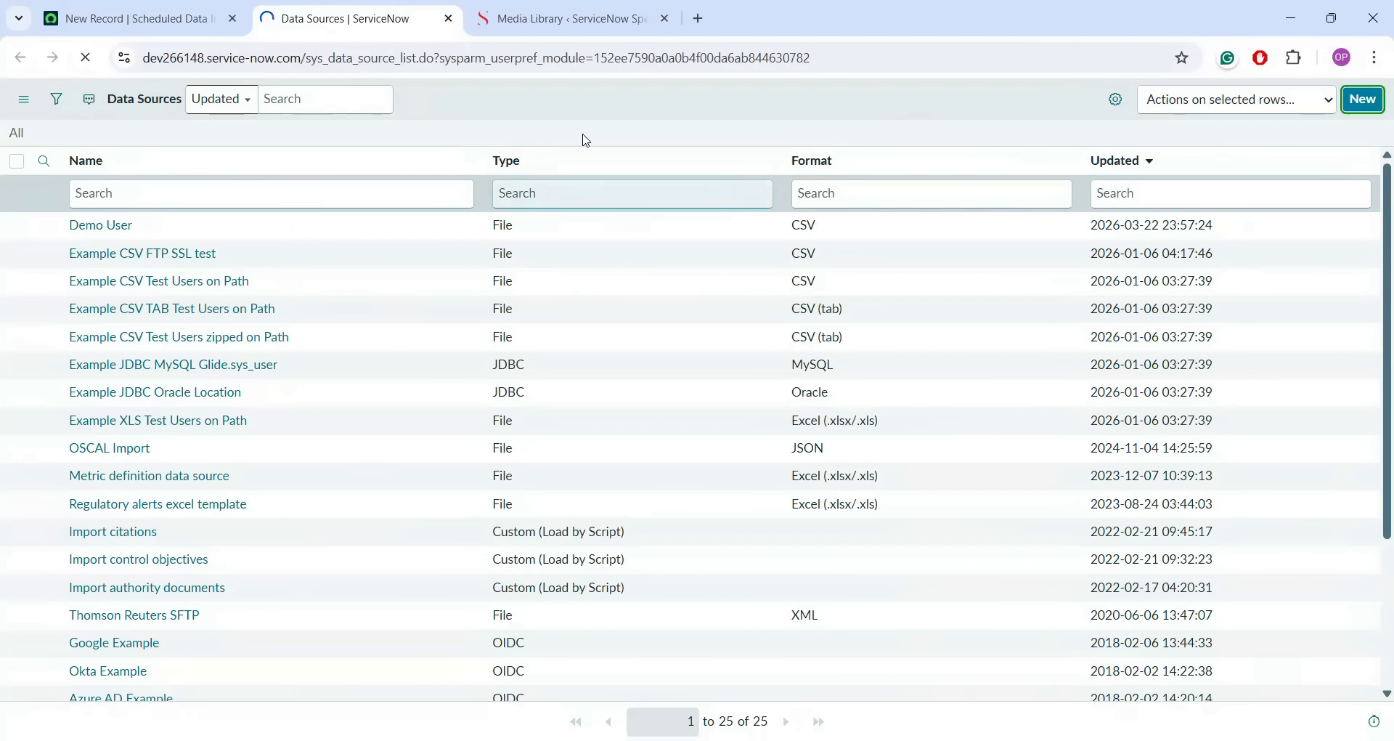
click(374, 145)
text(Https Update)
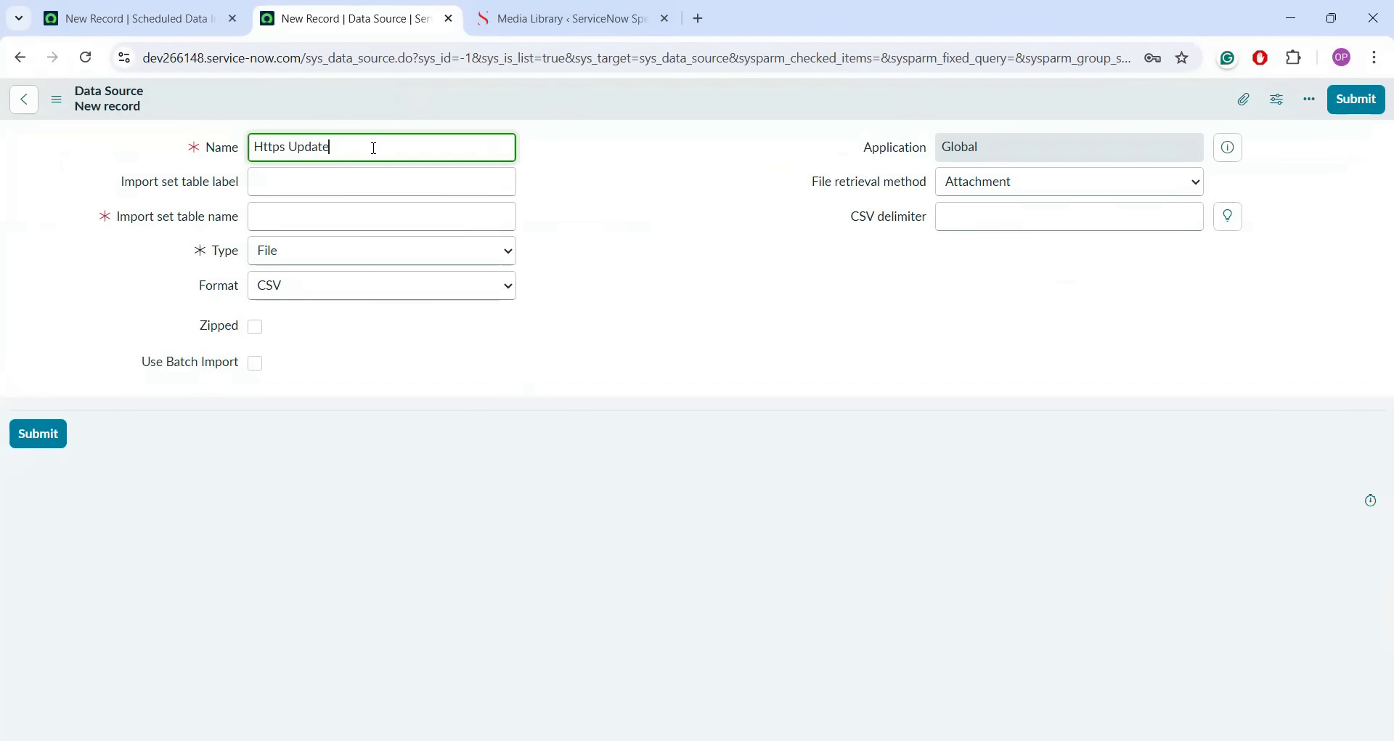
double_click(273, 147)
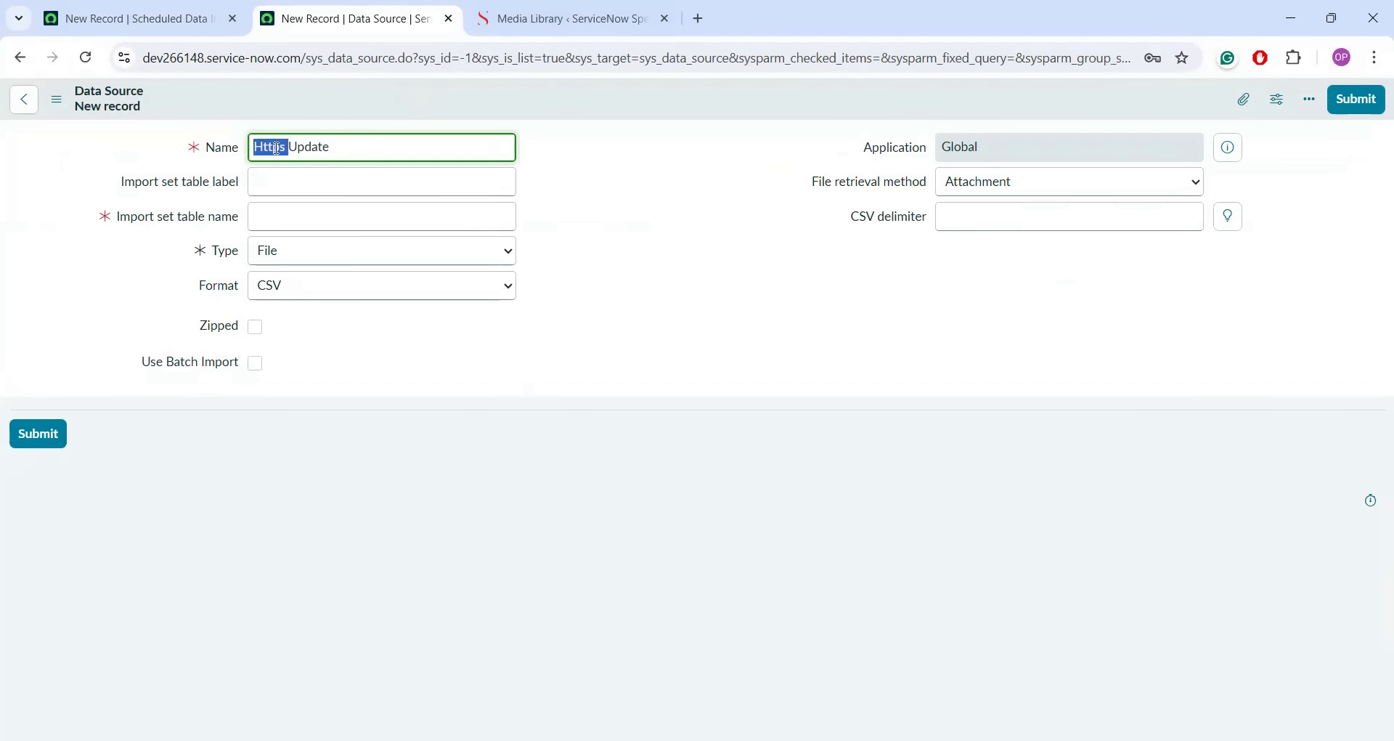
- Copy the file URL of sys_user_concurrent.csv and test it in a new browser tab, then open the downloaded file
click(597, 7)
click(616, 242)
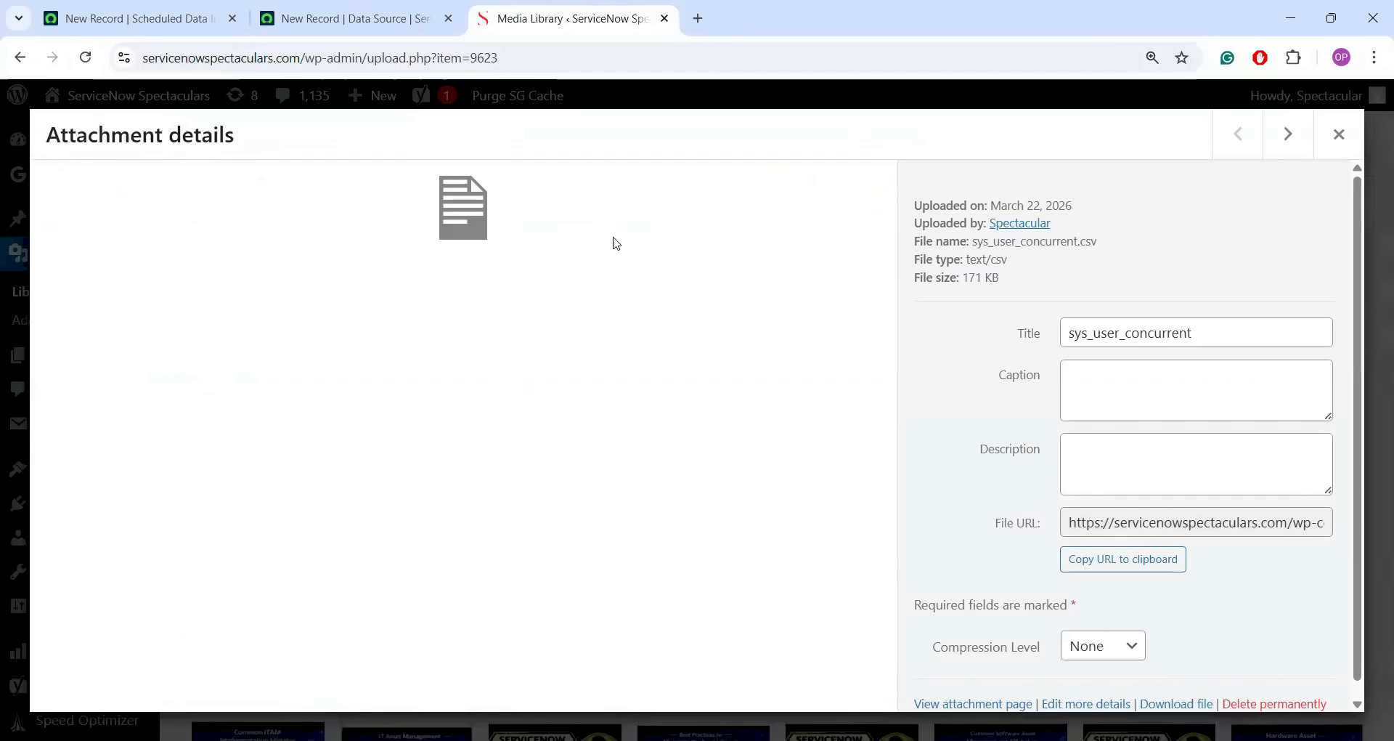
triple_click(1170, 526)
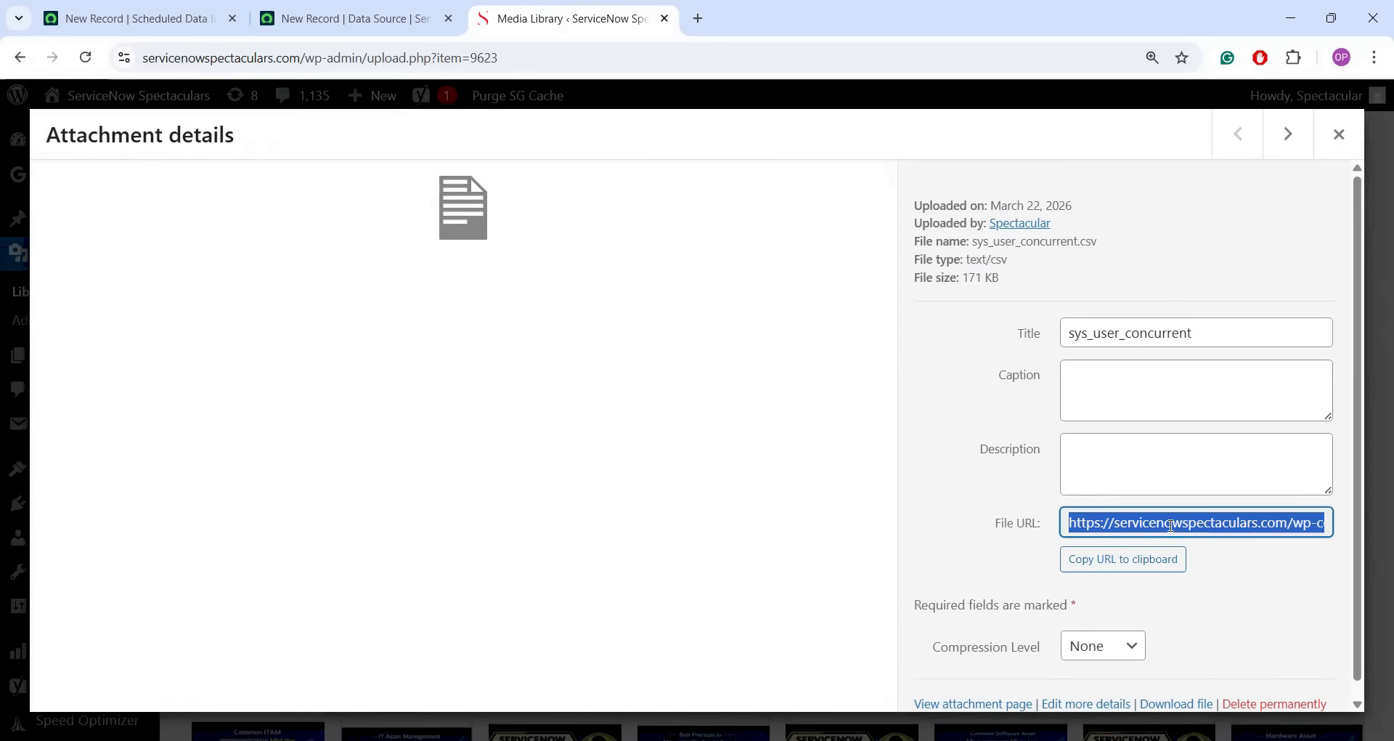
click(697, 20)
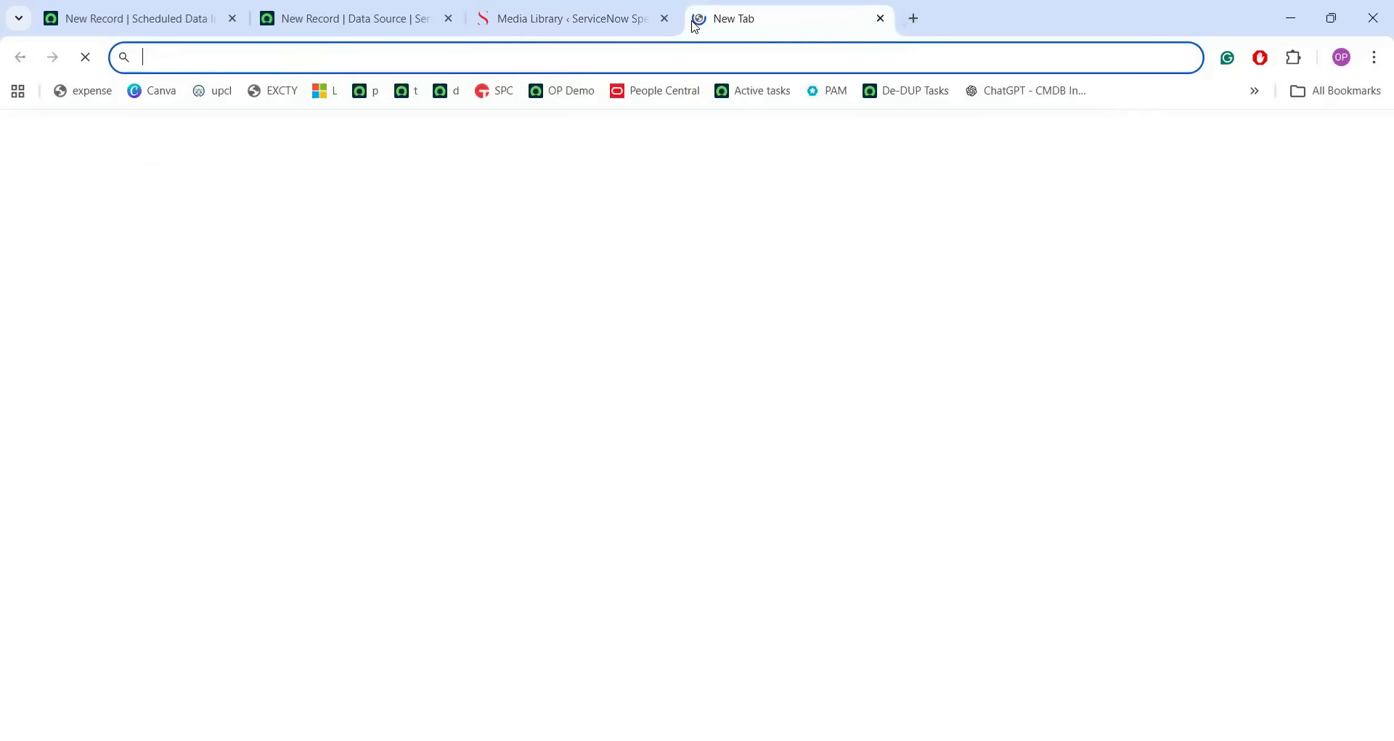
text(https://servicenowspectaculars.com/wp-content/uploads/2026/03/sys_user_concurrent.csv)
key(Return)
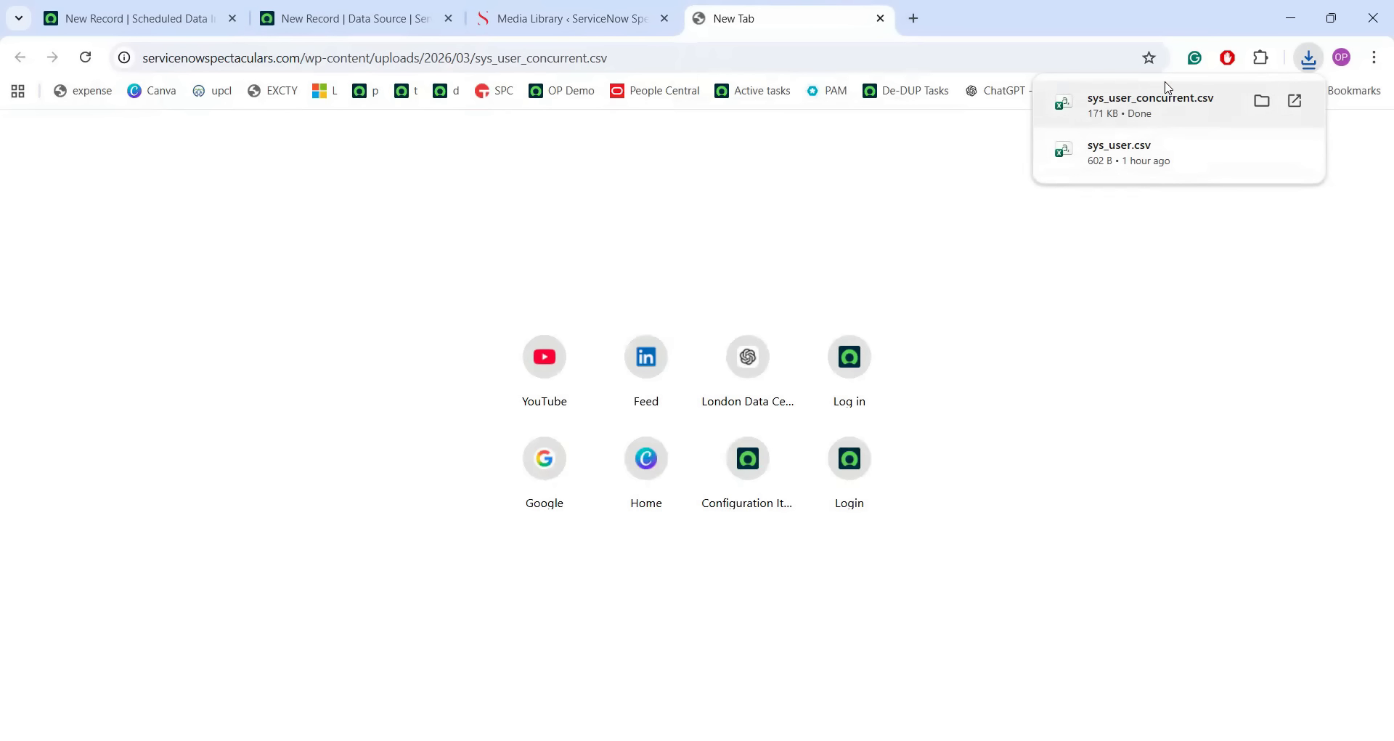
click(1128, 117)
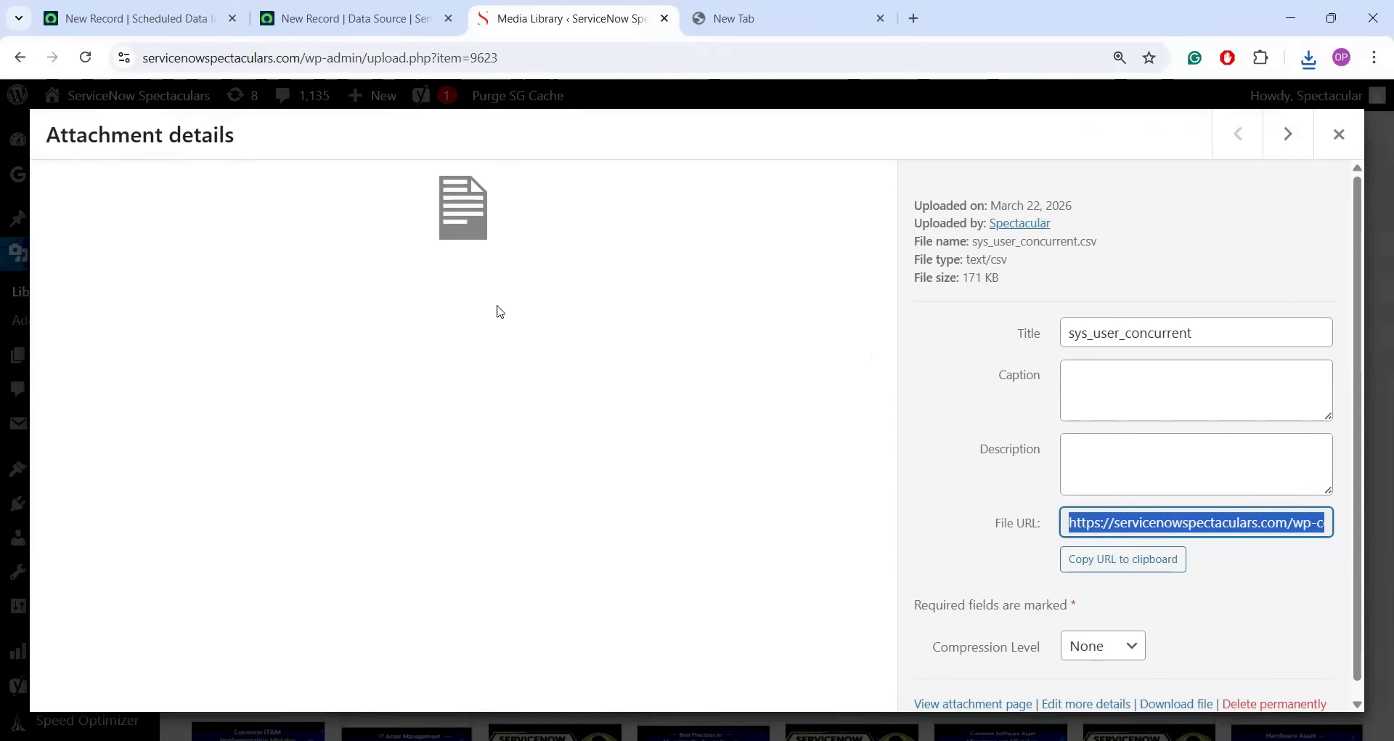
- In the Https Update data source, set the import set table label to user From Website and the file retrieval method to HTTPS
click(183, 14)
click(317, 7)
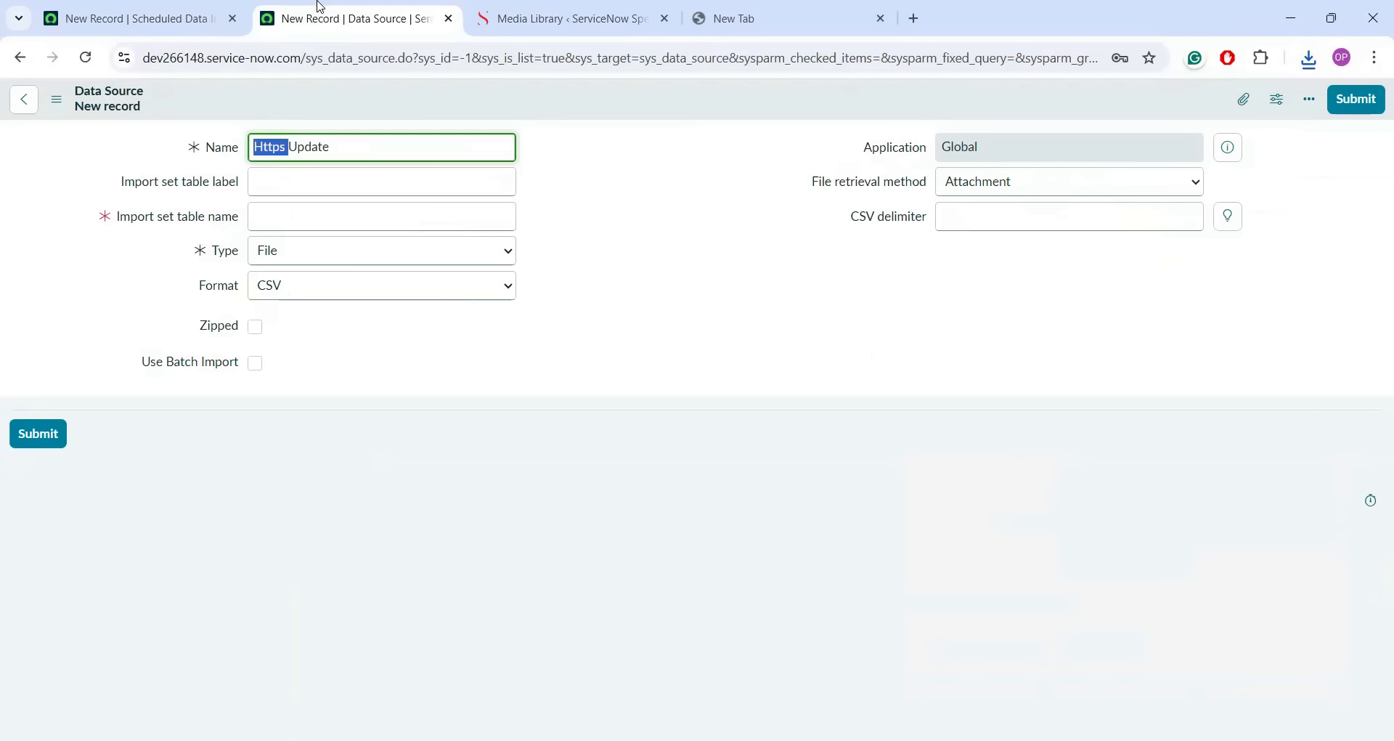
click(359, 181)
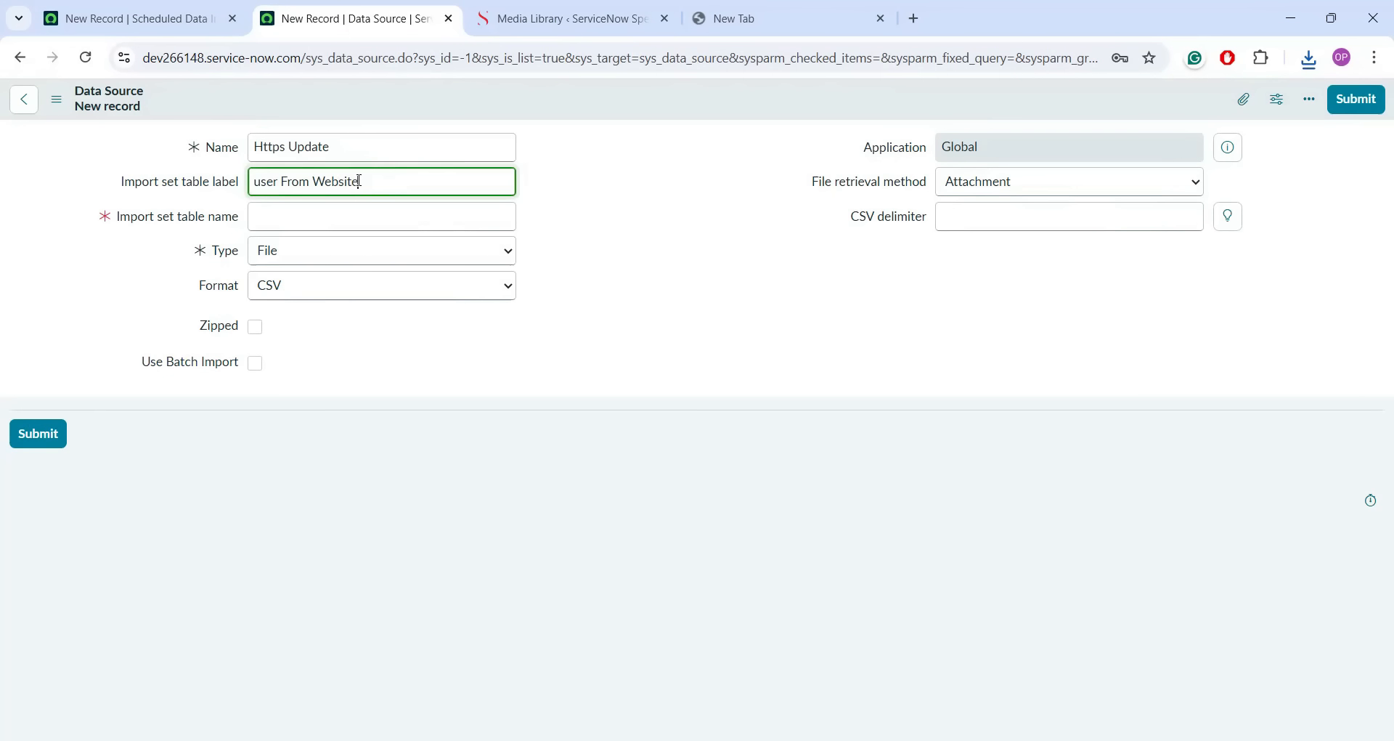
click(594, 218)
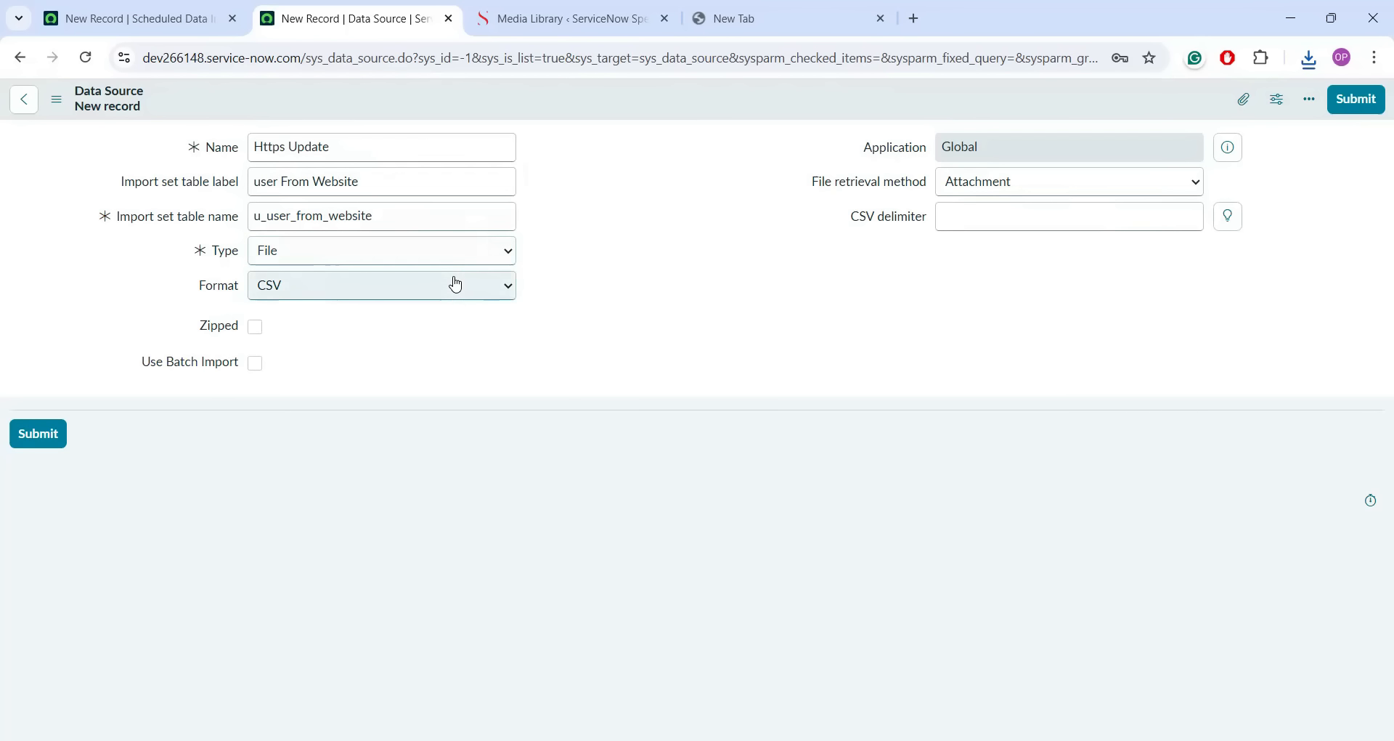
click(1055, 188)
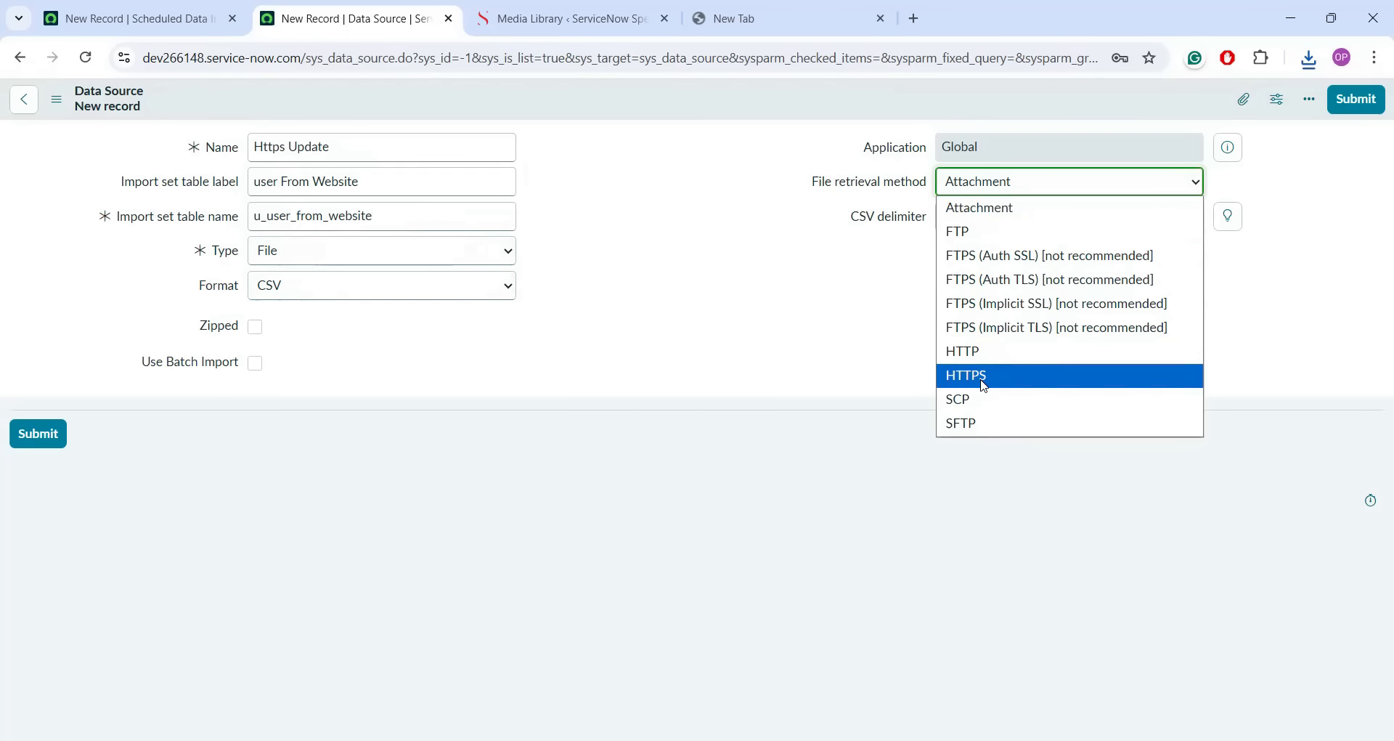
click(984, 379)
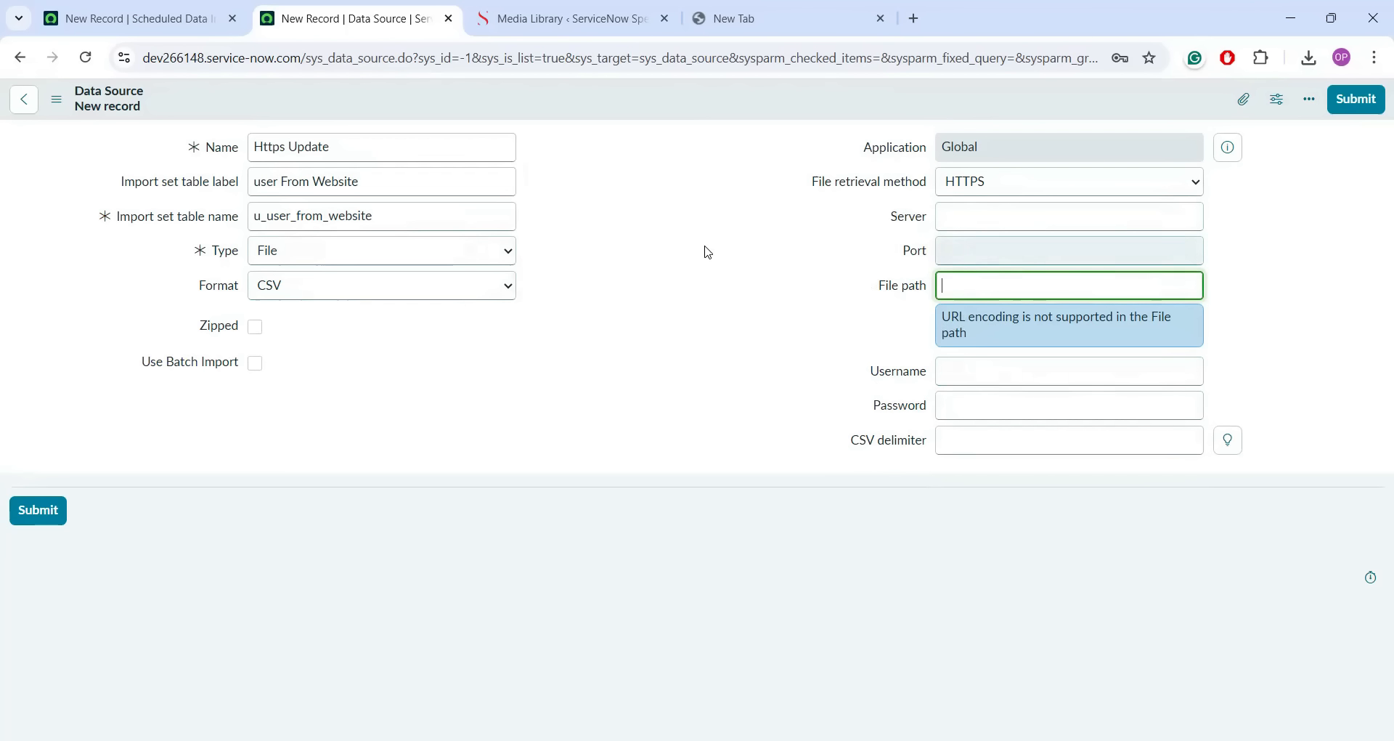
click(599, 9)
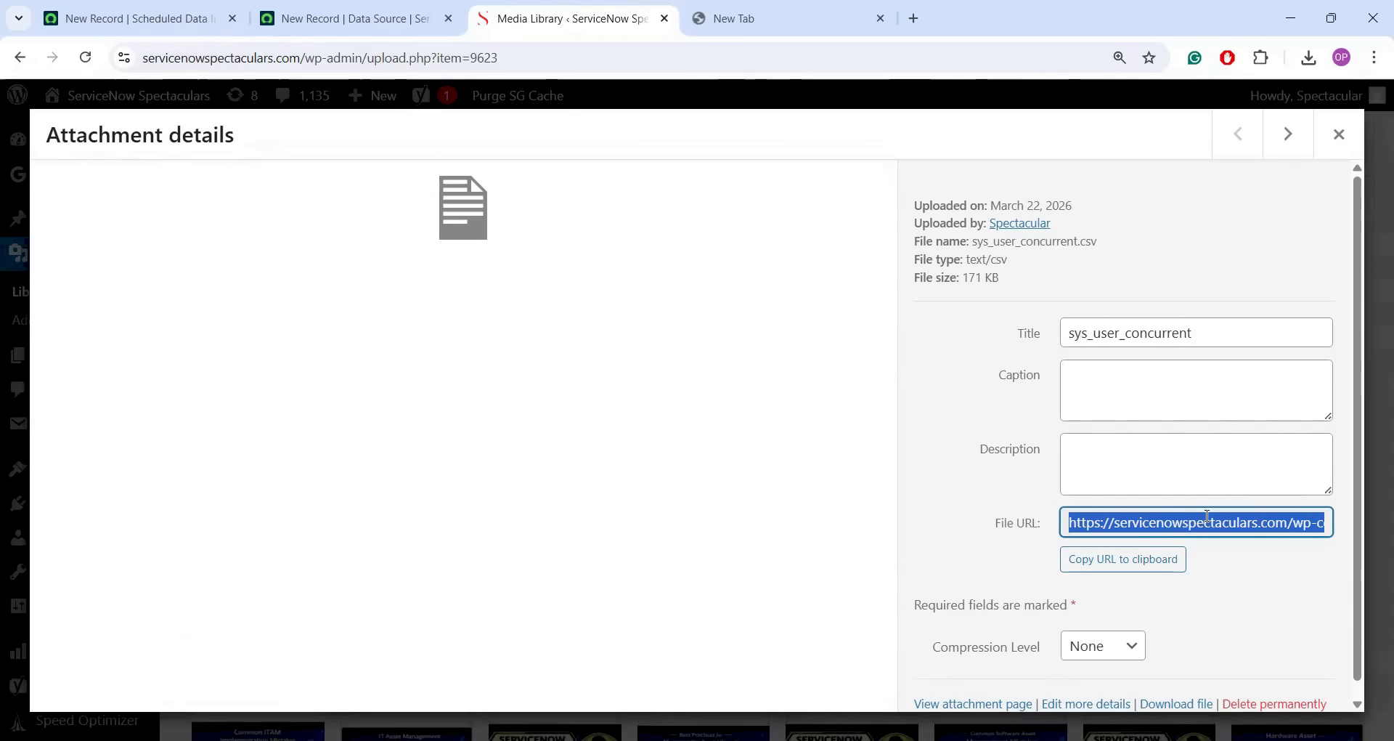
click(1208, 517)
drag(1289, 523, 1049, 545)
key(ctrl+c)
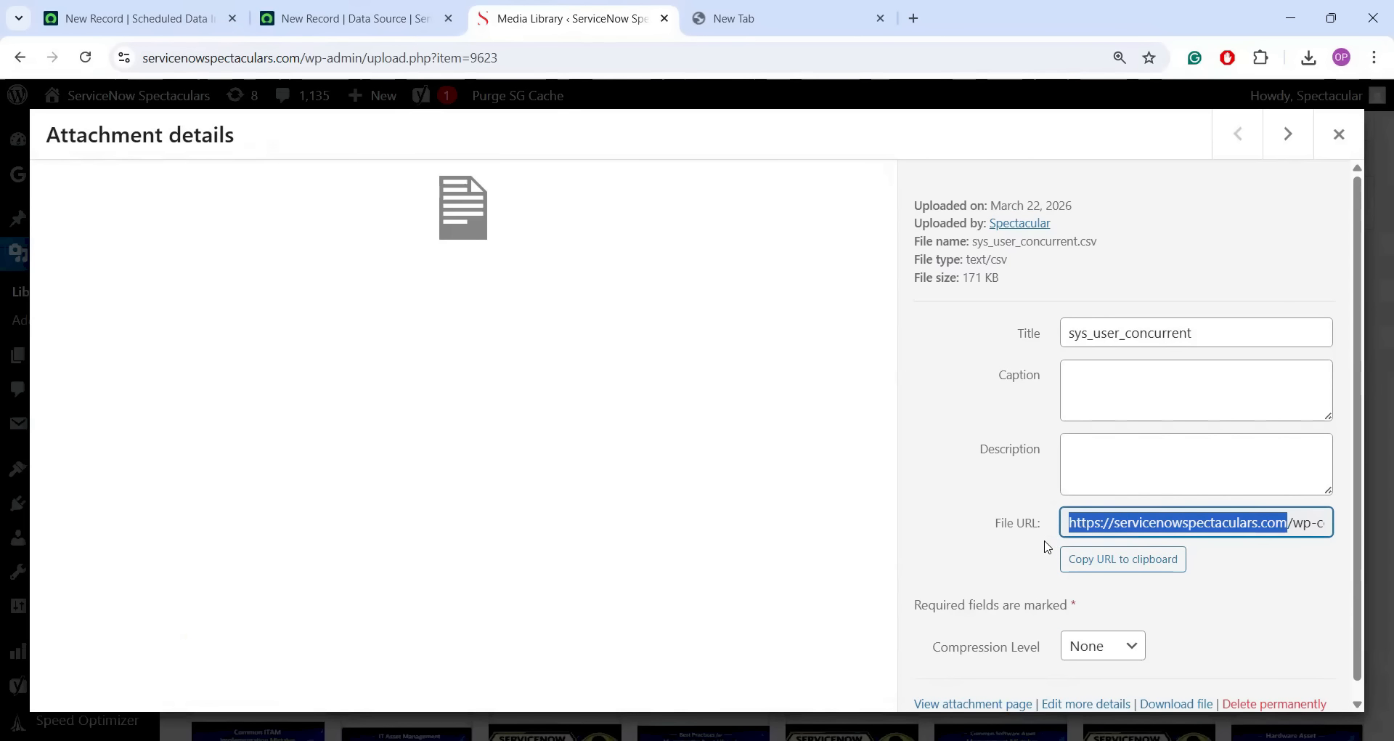
click(411, 18)
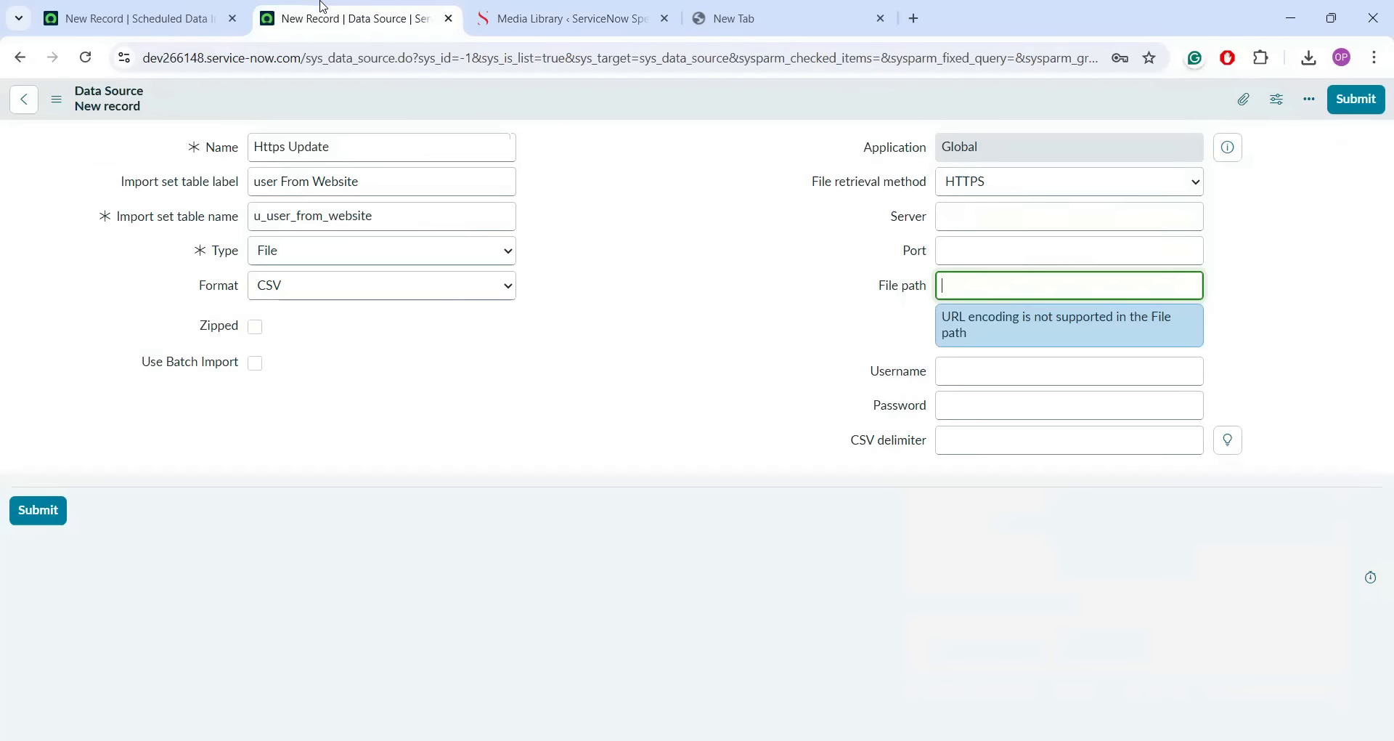
click(997, 217)
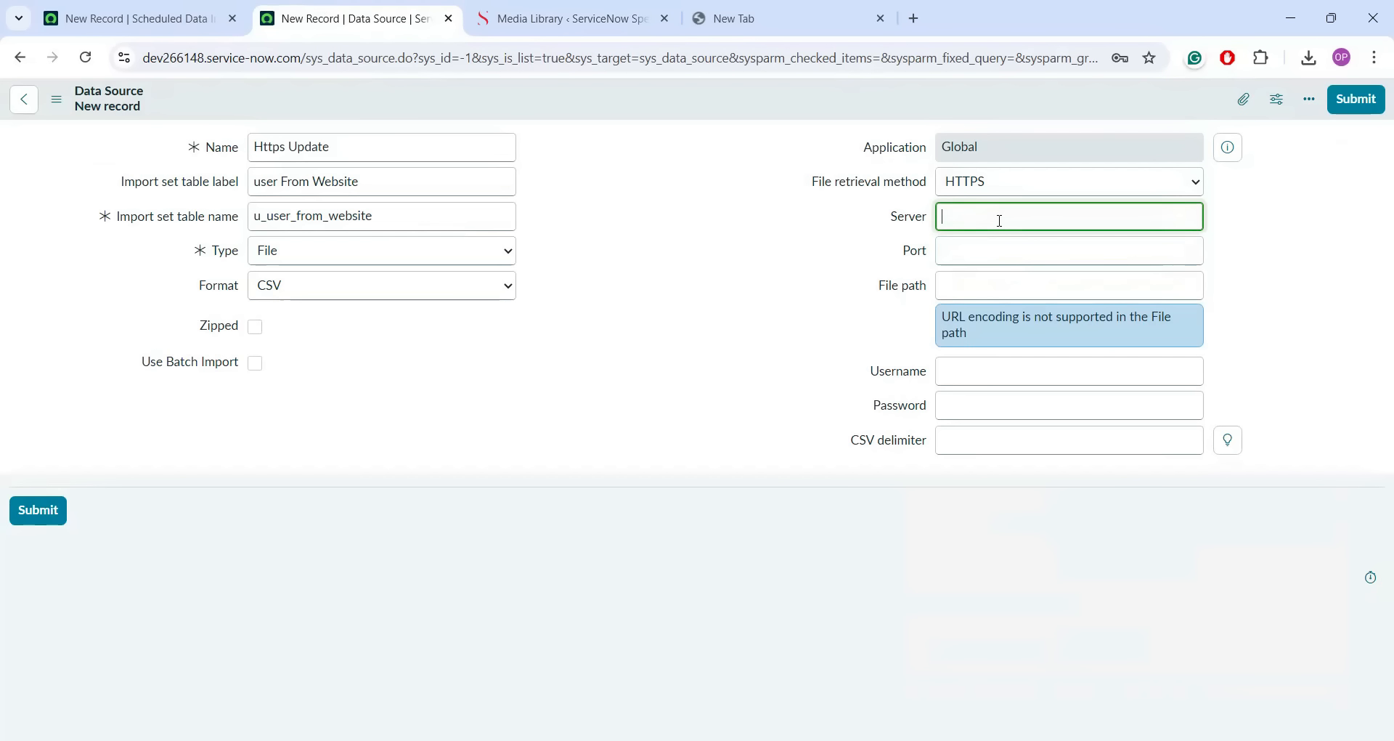
key(ctrl+v)
drag(983, 217, 923, 218)
key(BackSpace)
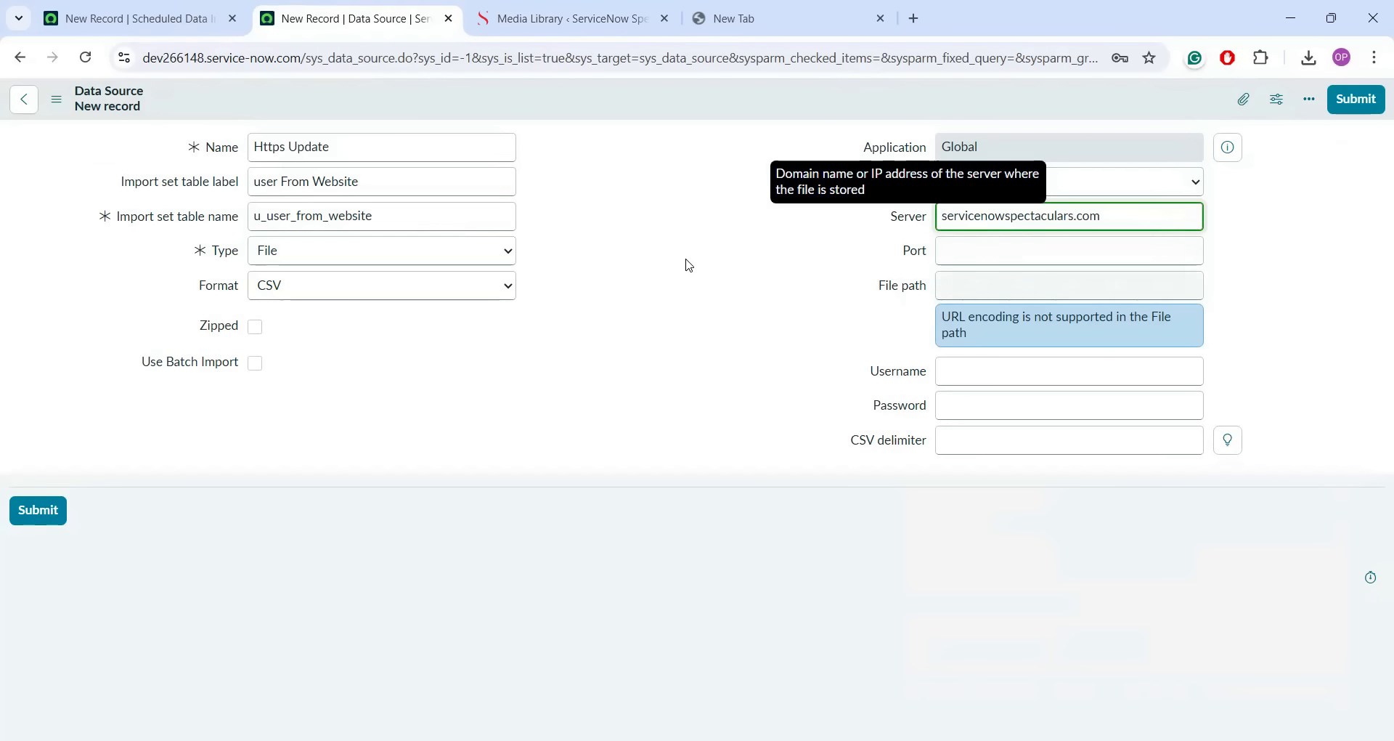
click(685, 264)
- Copy the rest of the file URL, set the file path to wp-content/uploads/2026/03/sys_user_concurrent.csv, and submit the Https Update data source
click(593, 8)
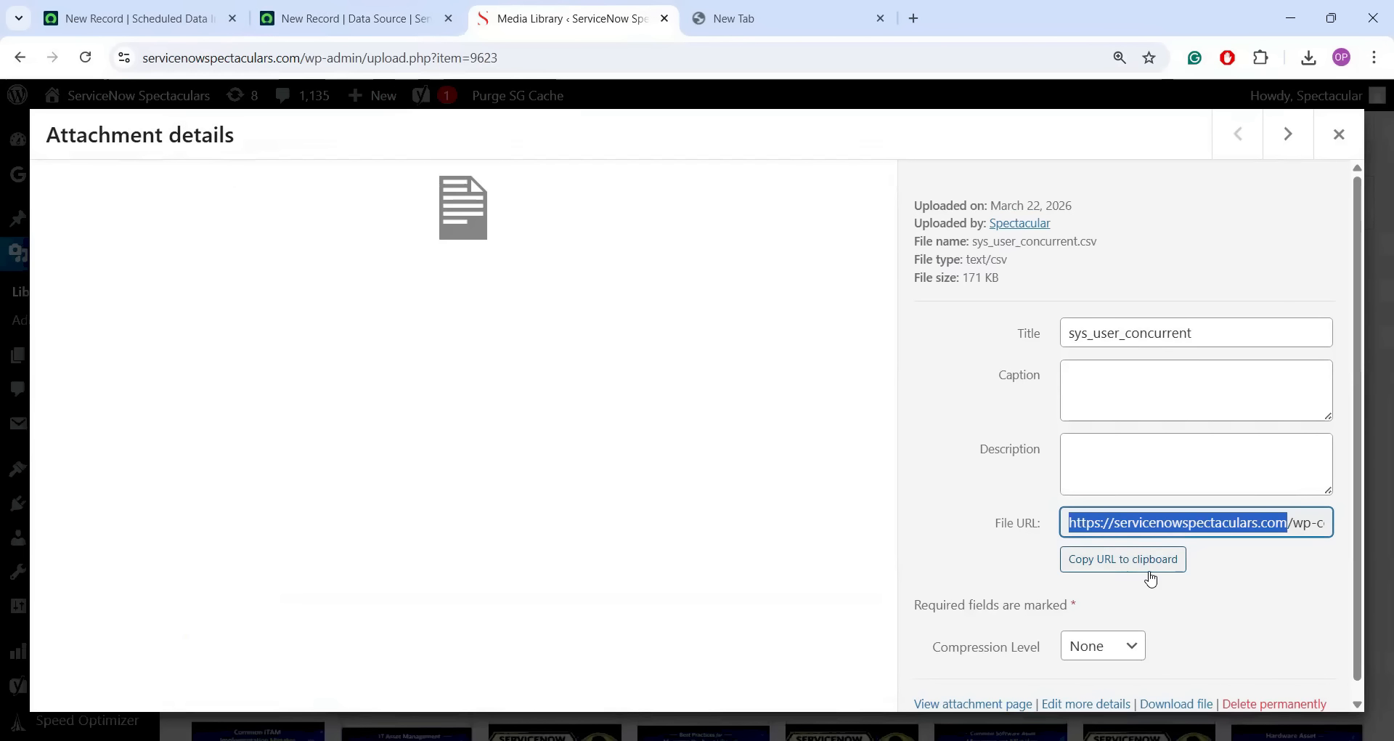
click(1261, 526)
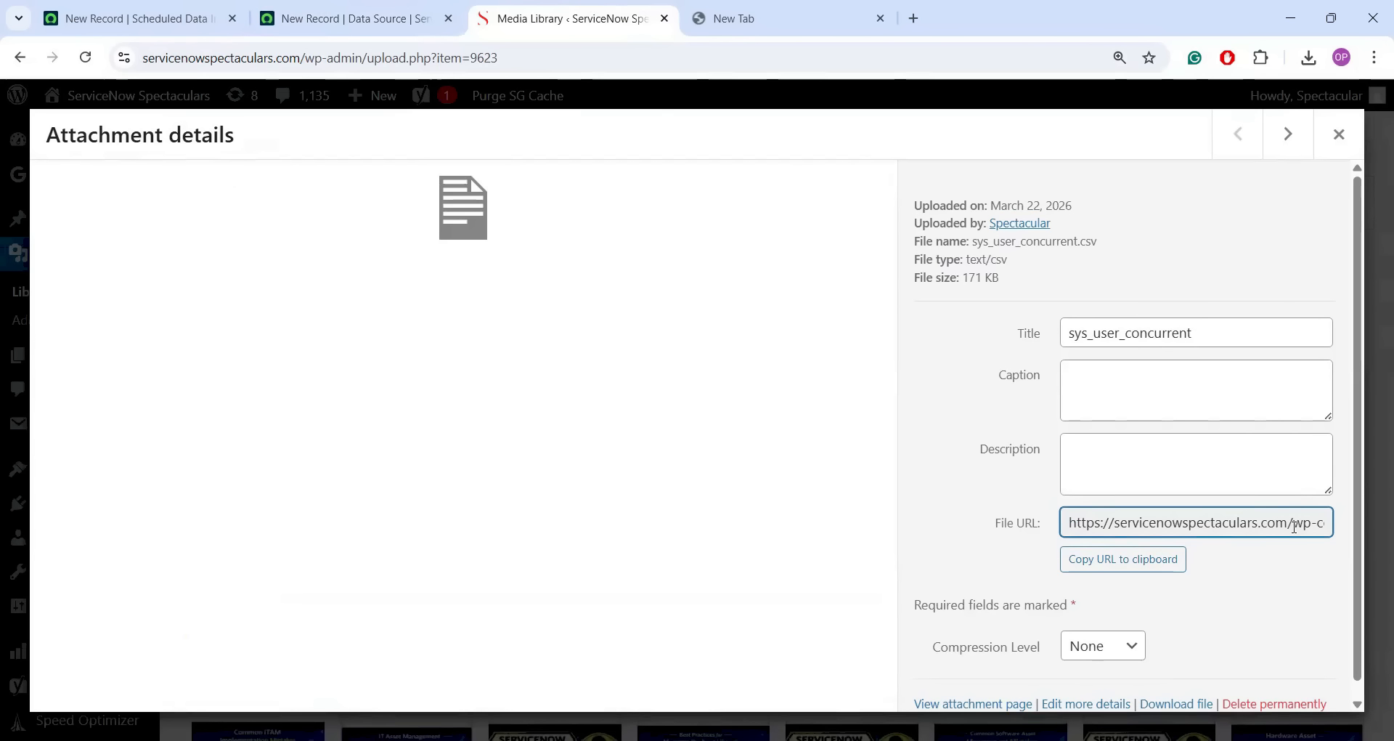
drag(1295, 527, 1375, 523)
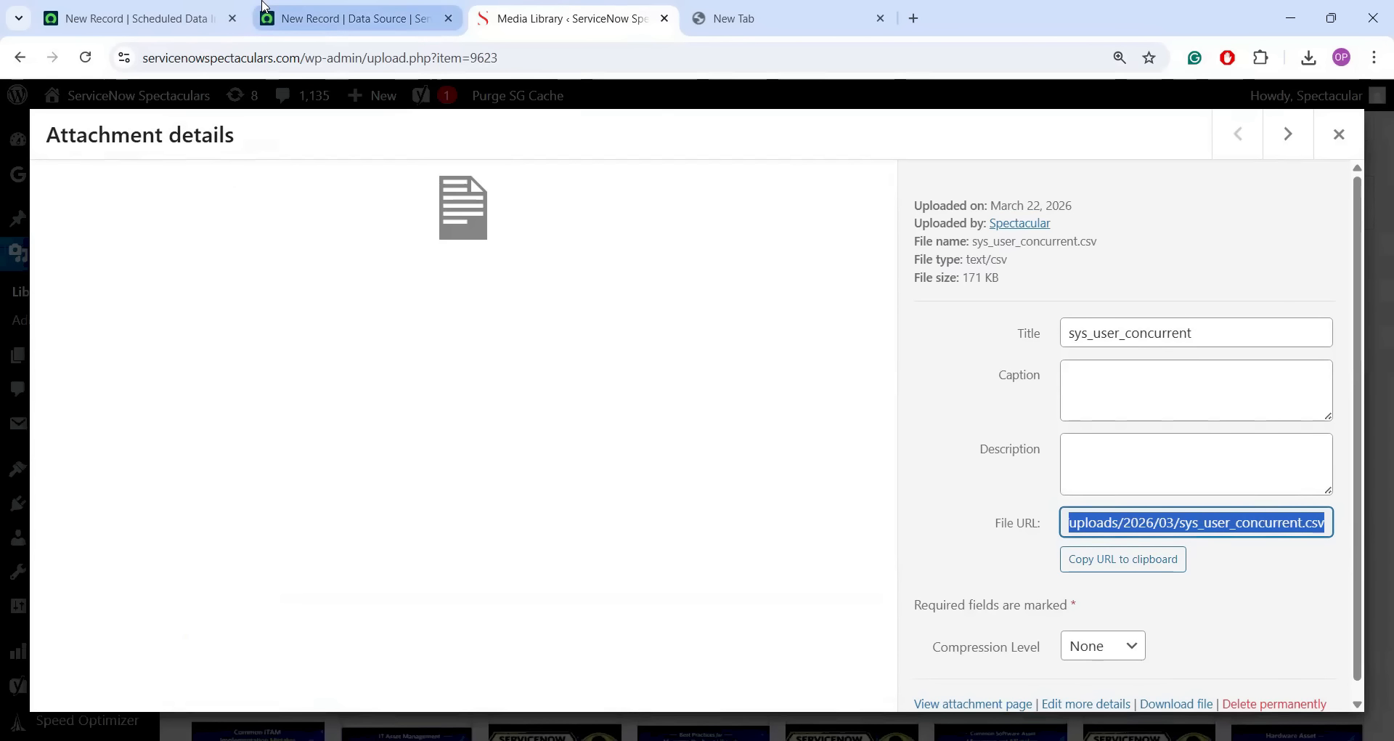
click(265, 5)
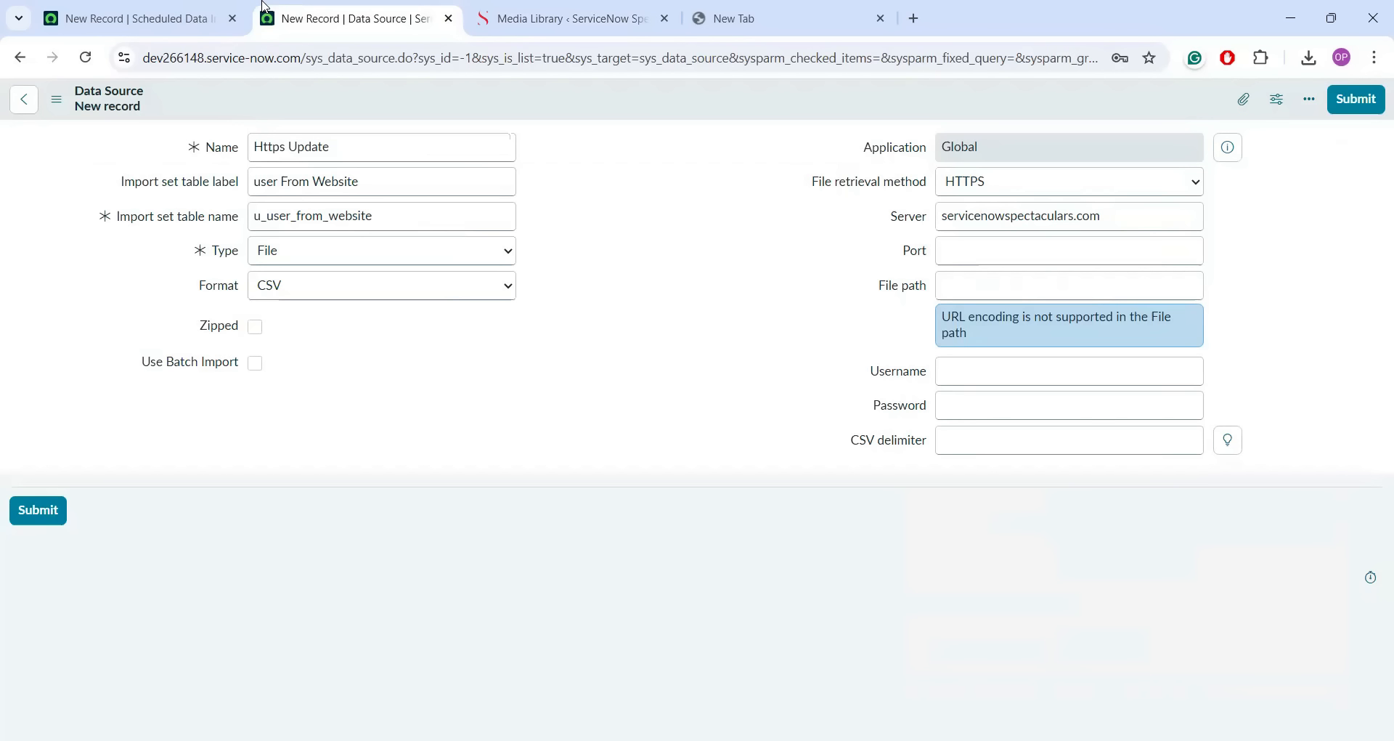
click(990, 289)
key(ctrl+v)
click(814, 314)
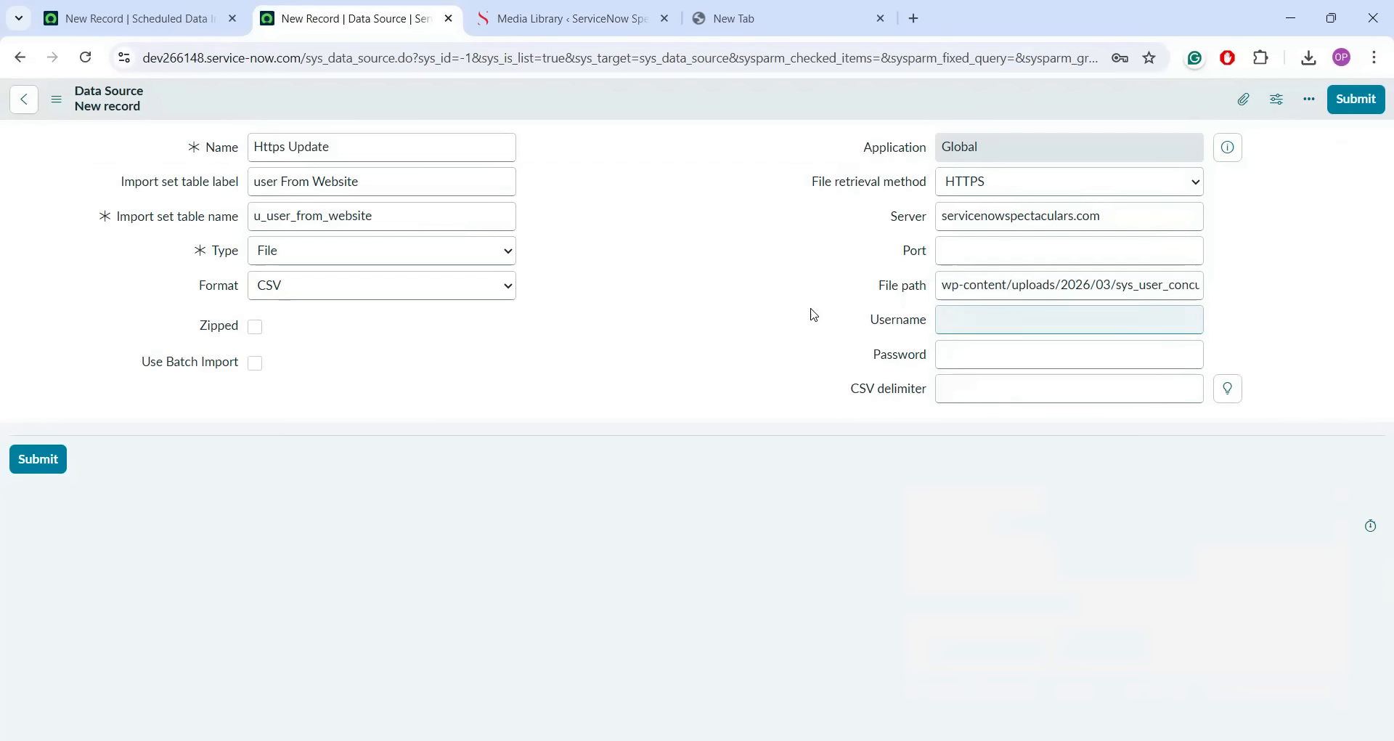
click(966, 286)
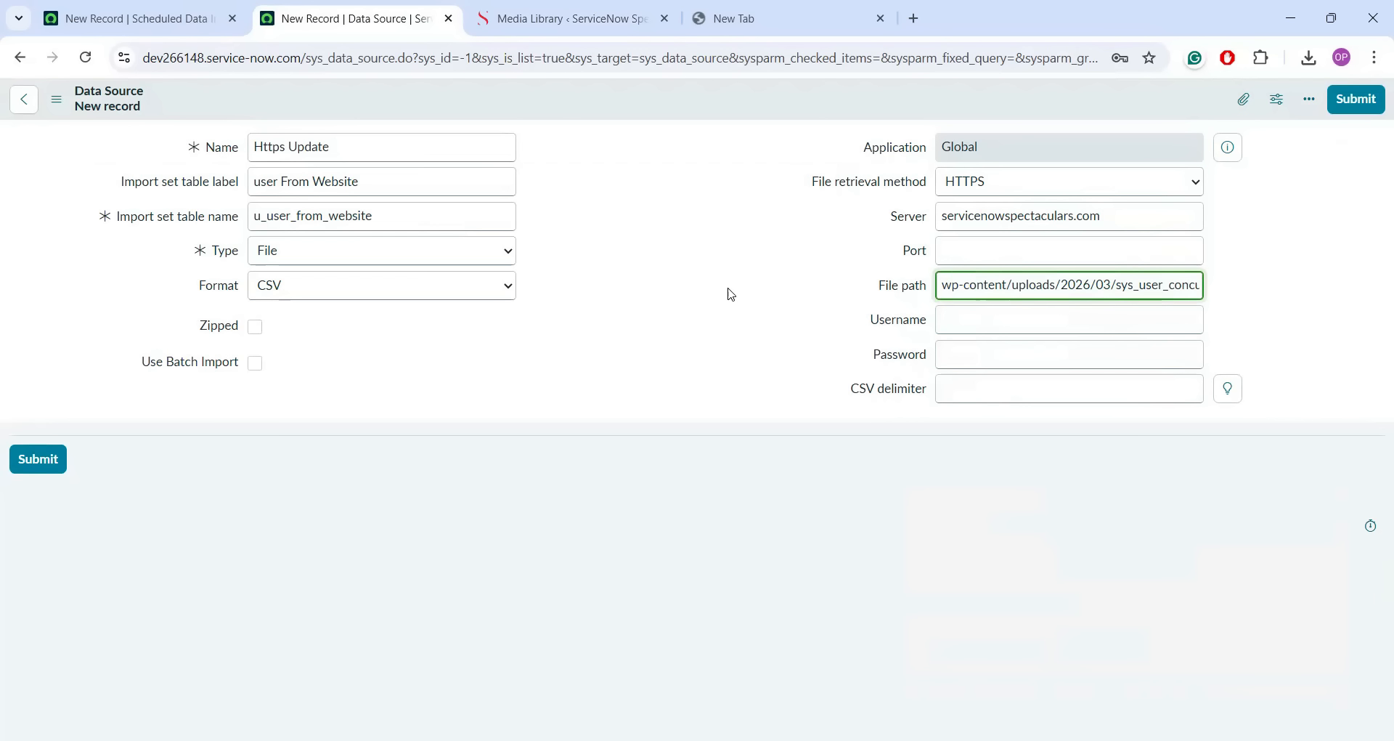
click(36, 459)
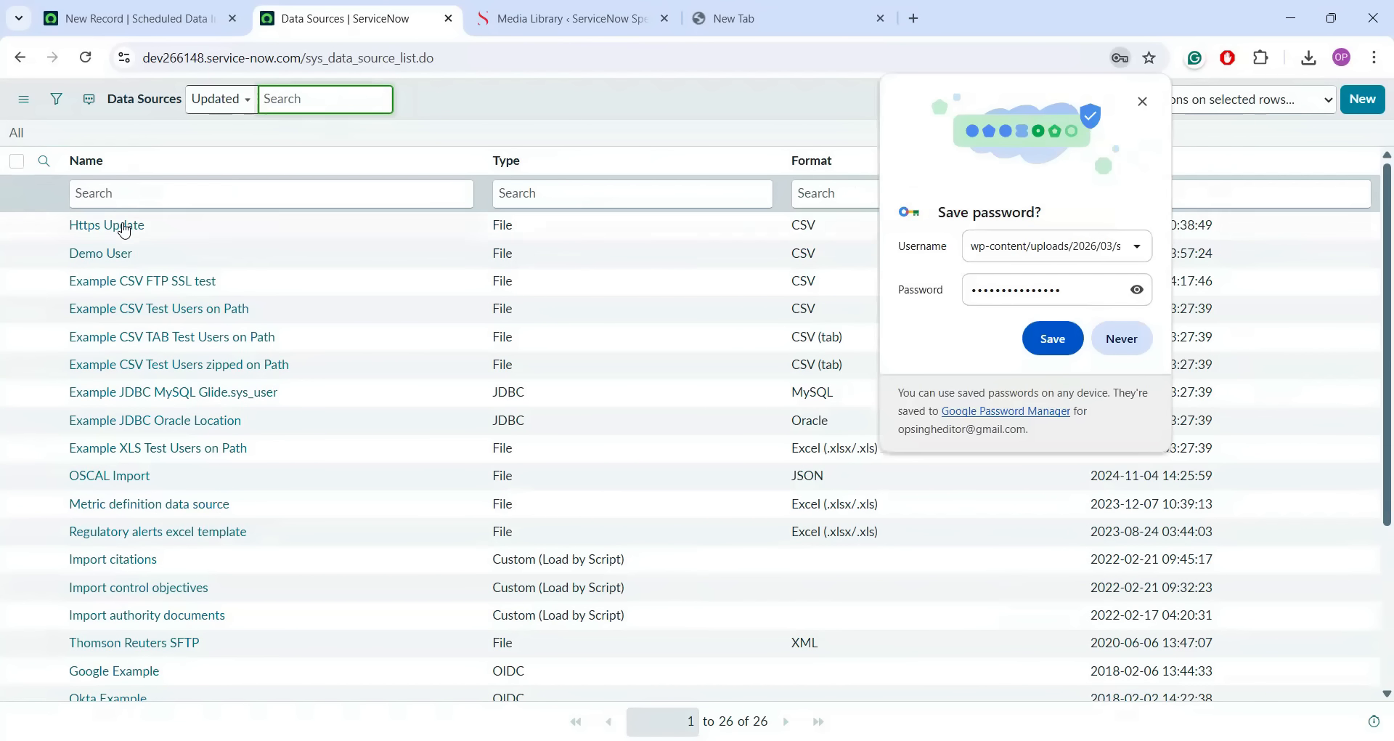
- Open the Https Update data source, load all its records, and check the processed and inserted counts in the progress message
click(125, 231)
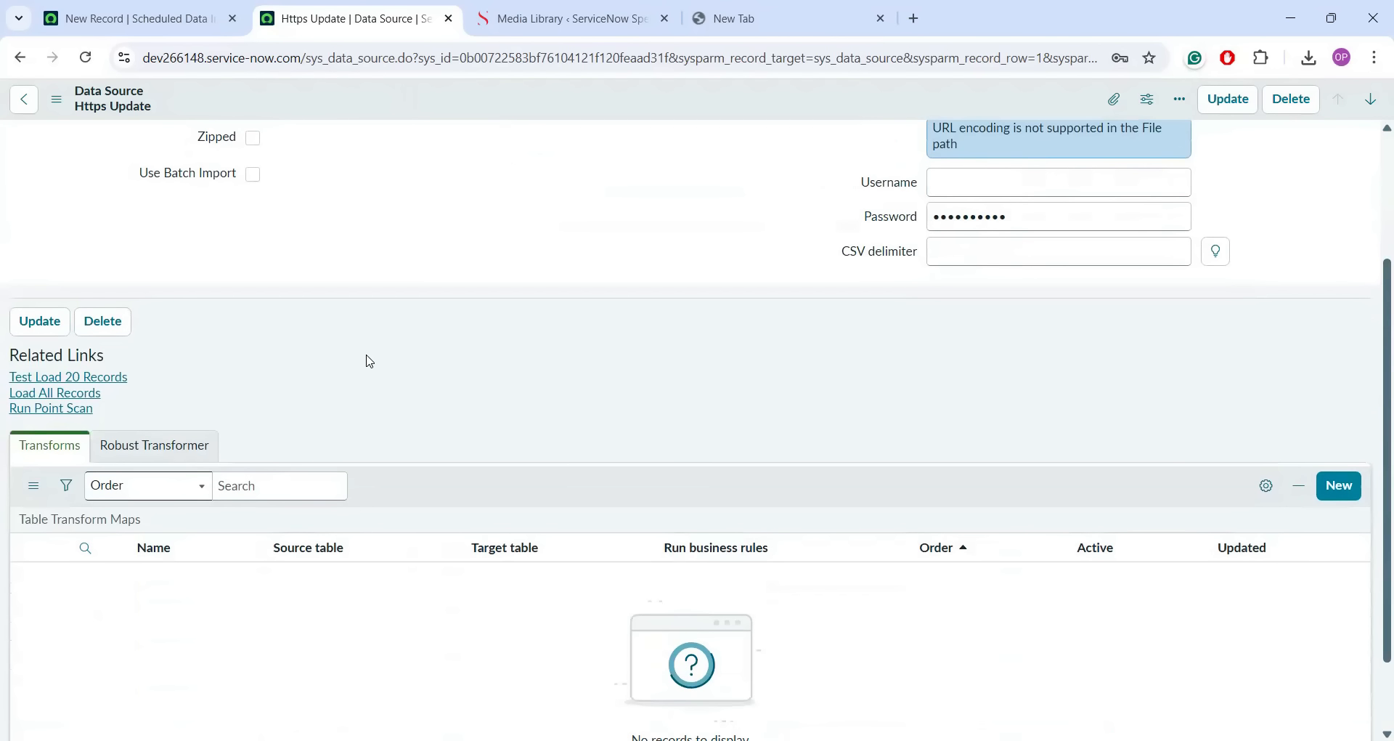
click(58, 398)
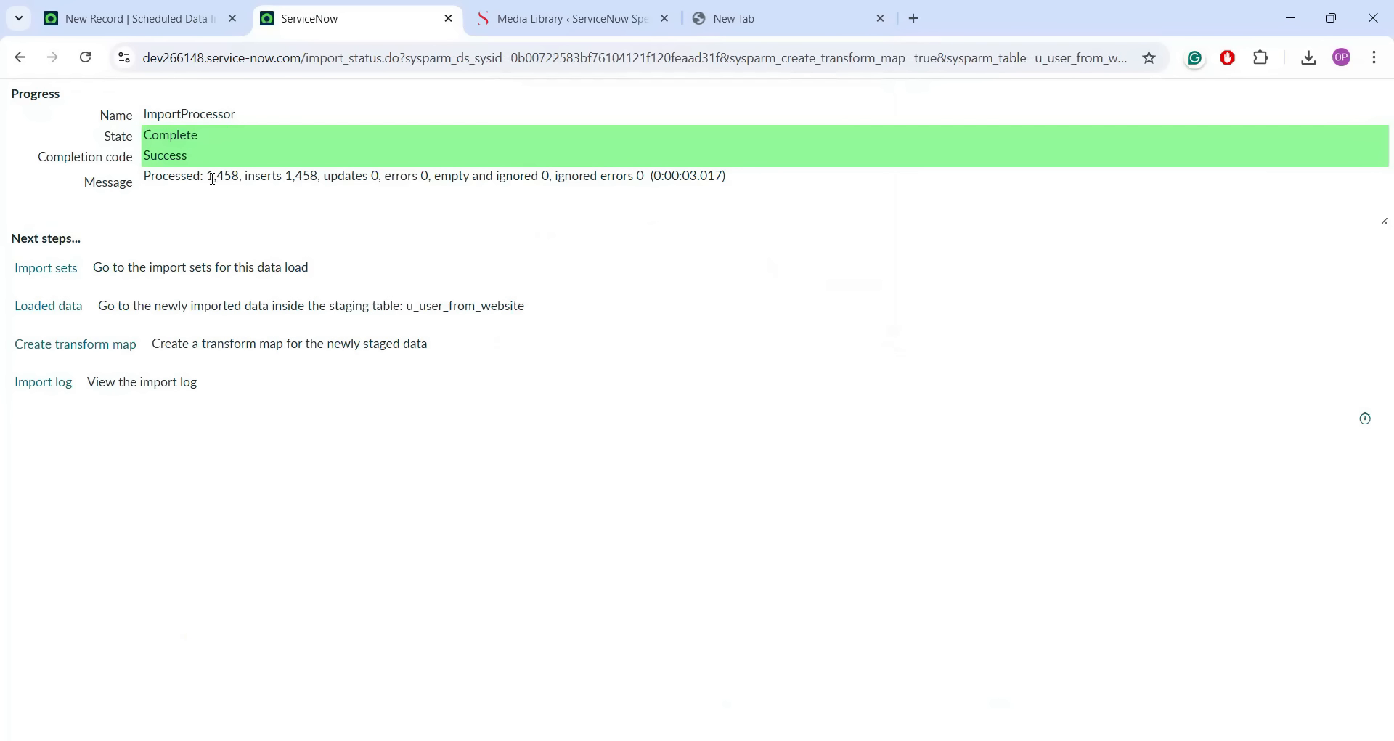
drag(207, 182, 317, 190)
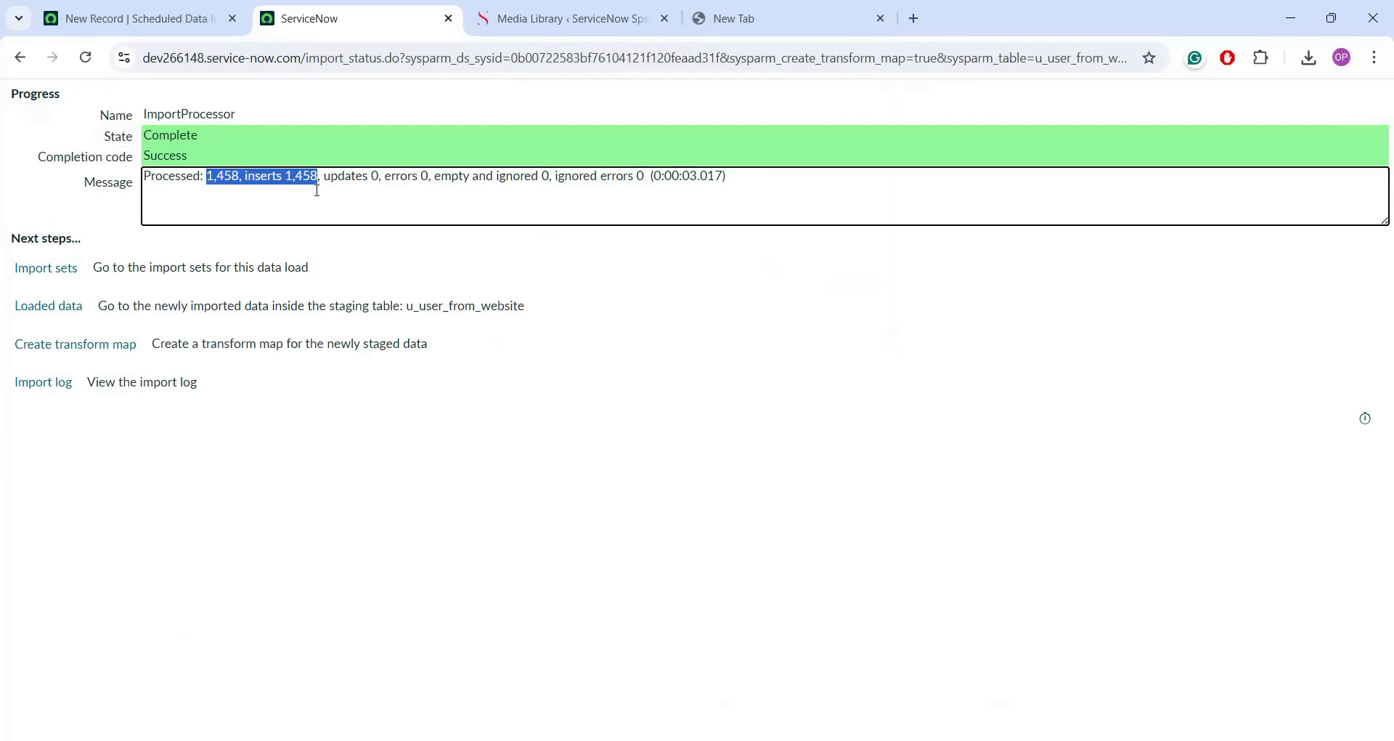
- Open the loaded data in a separate tab and add active, email, location, name, sys_created_on, sys_updated_on and user_name as the first list columns
ctrl+click(56, 307)
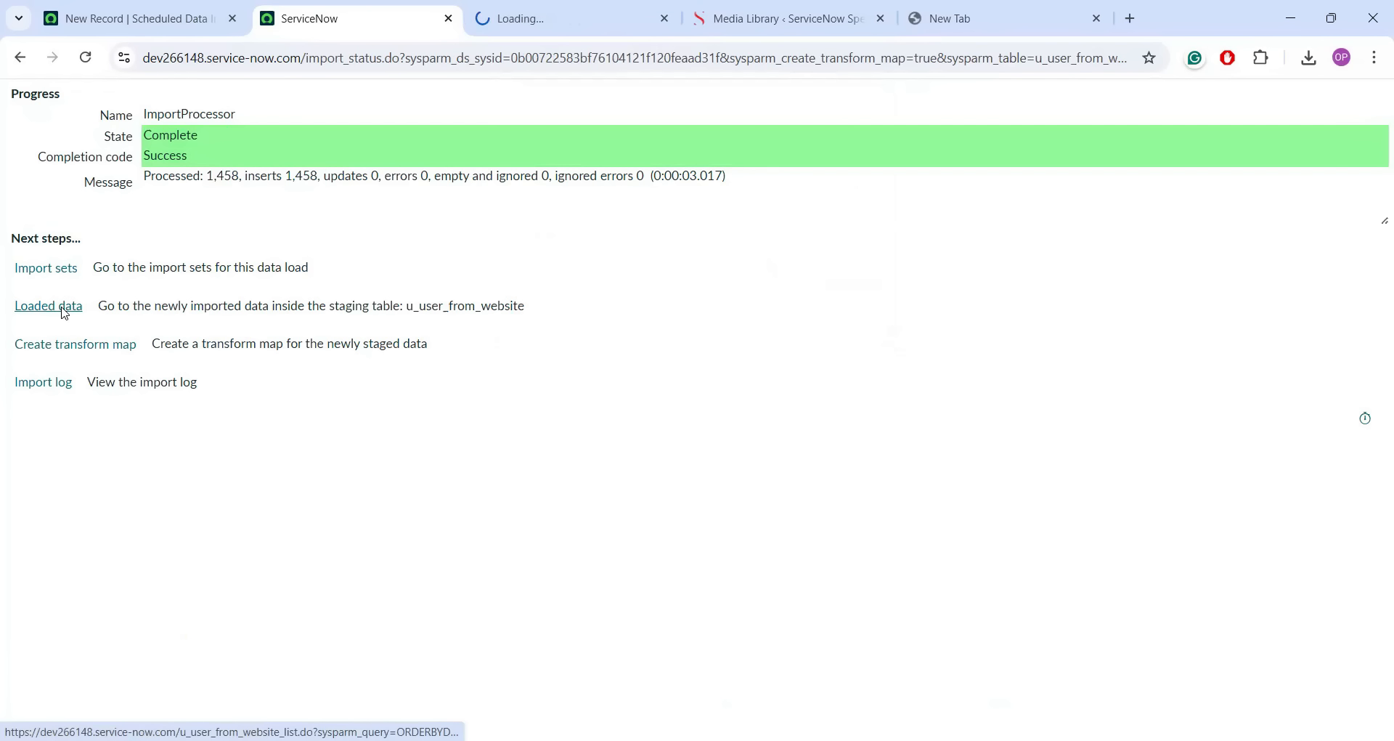
click(552, 8)
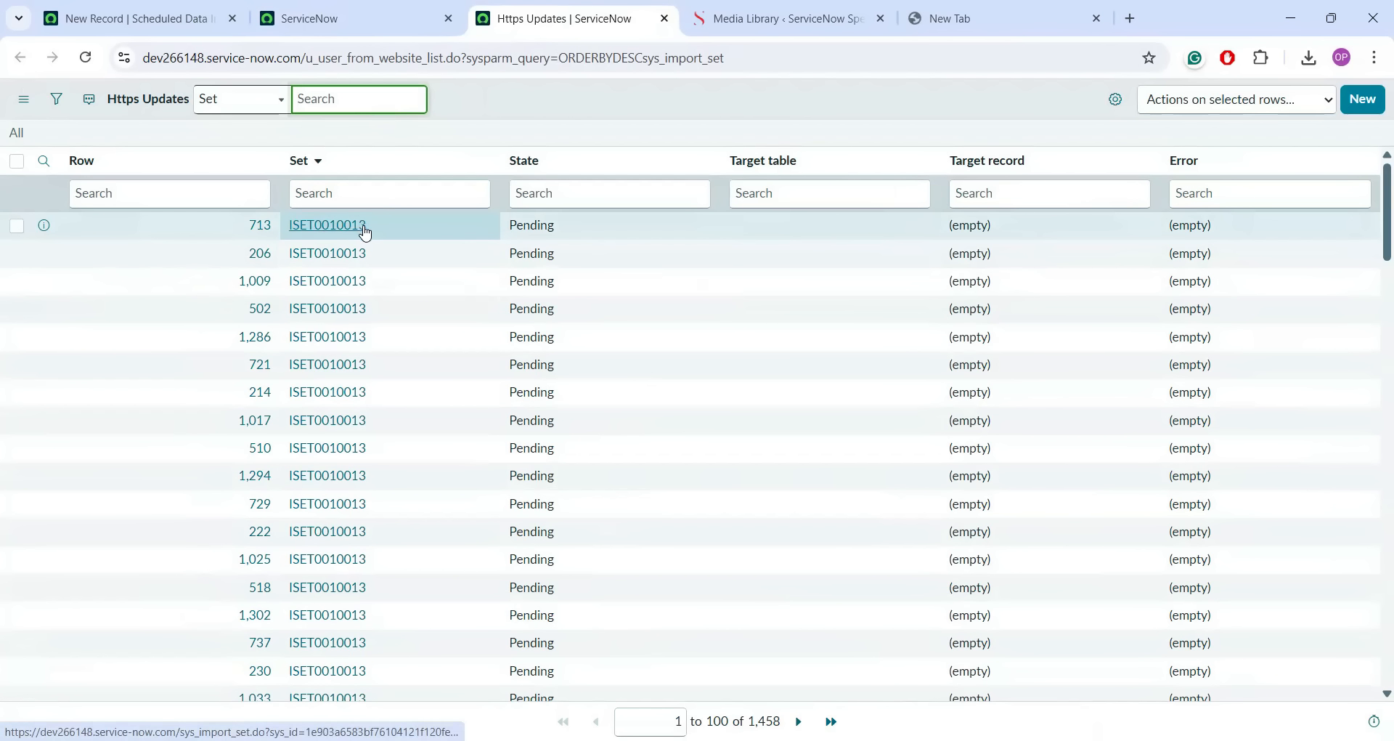
click(1117, 102)
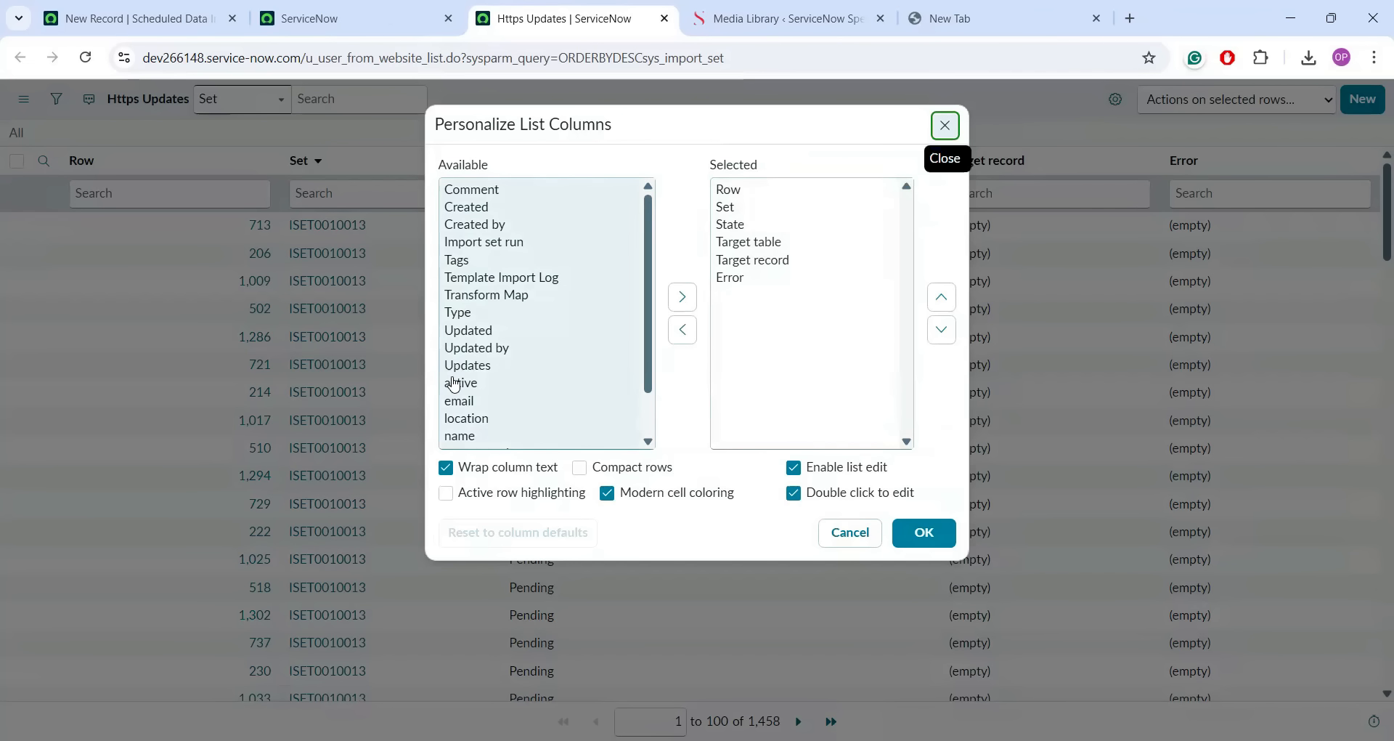
drag(464, 390, 535, 443)
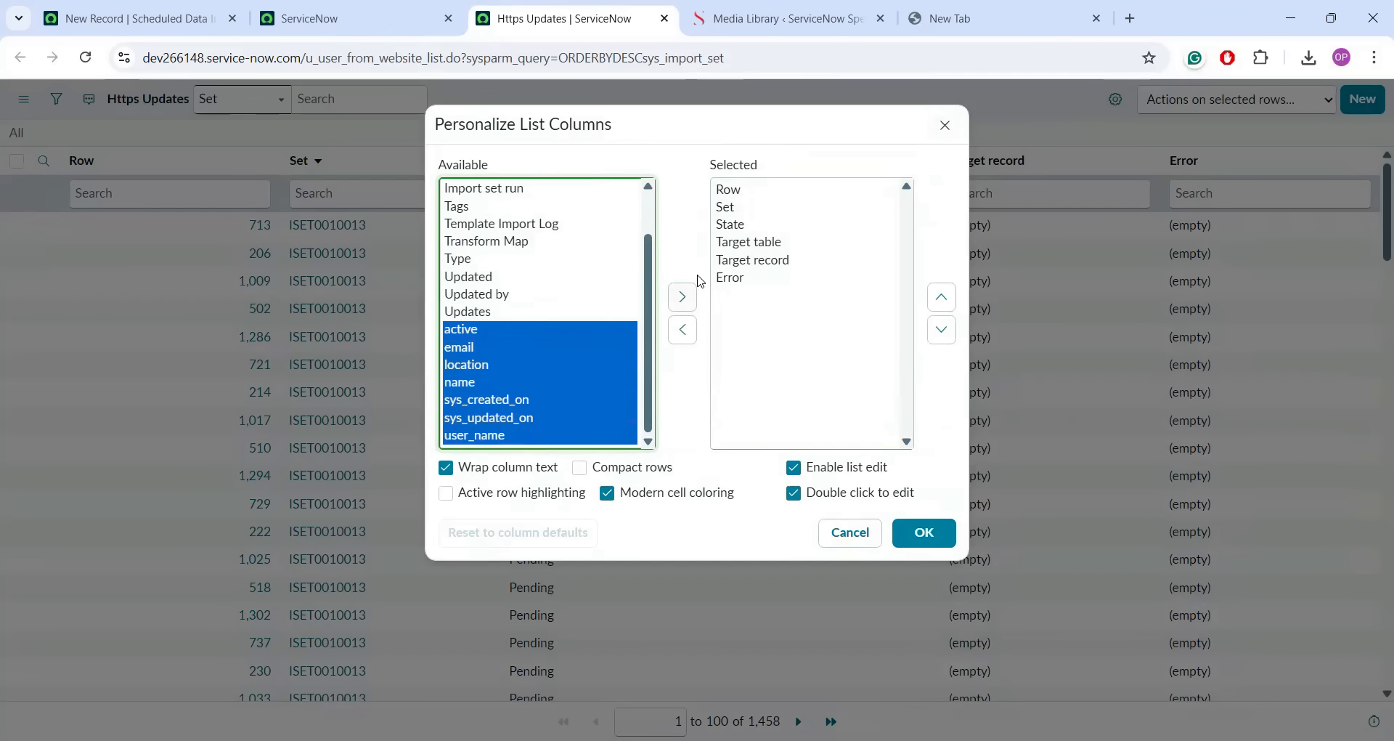
click(680, 306)
click(942, 300)
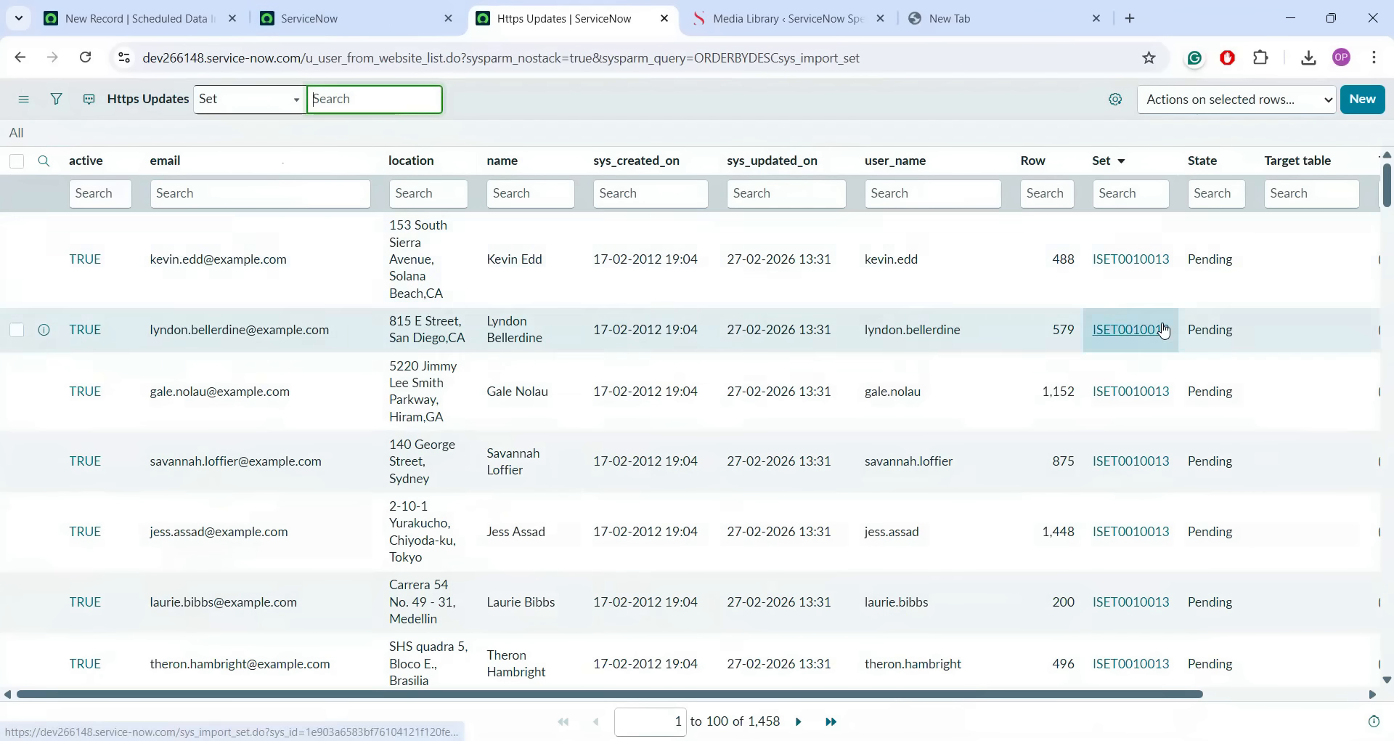
- Return to the new scheduled data import, set its data source to Https Update, and save the Test Schedule User record
click(350, 20)
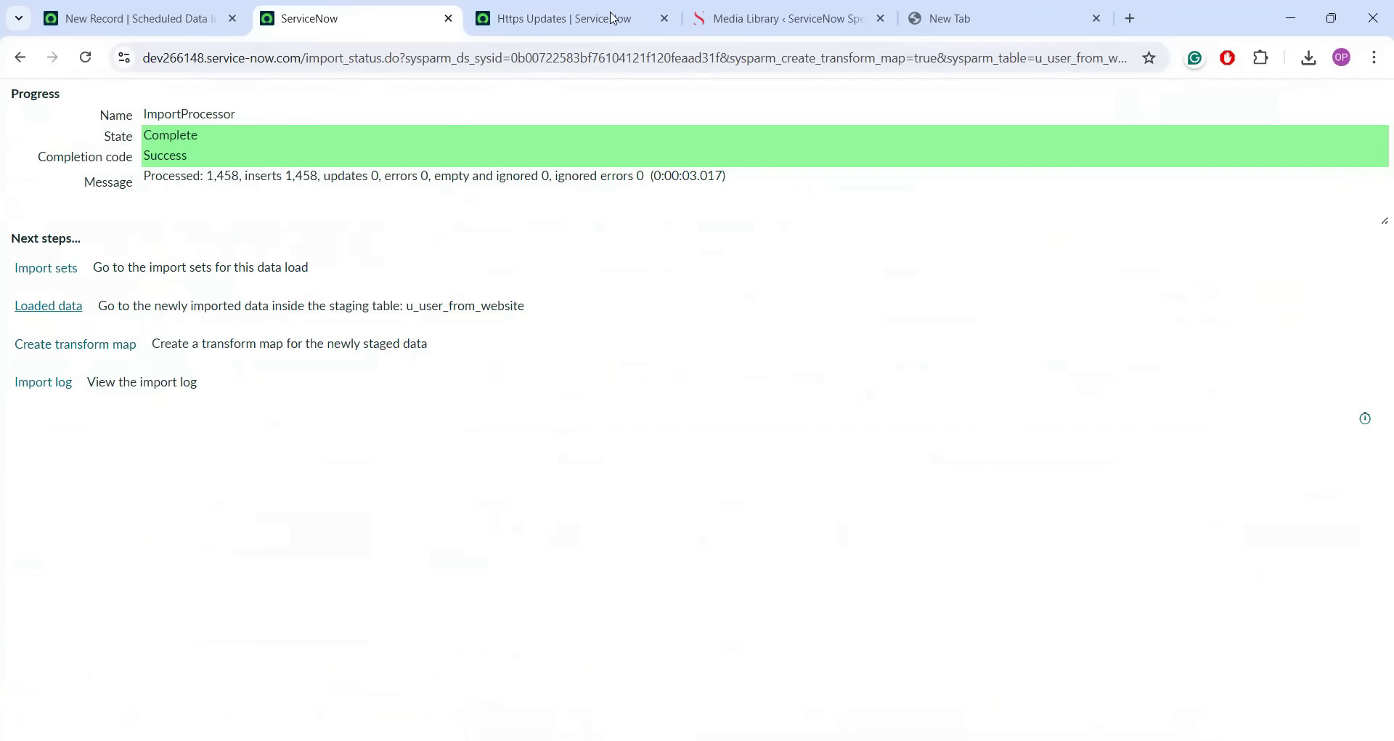
click(175, 7)
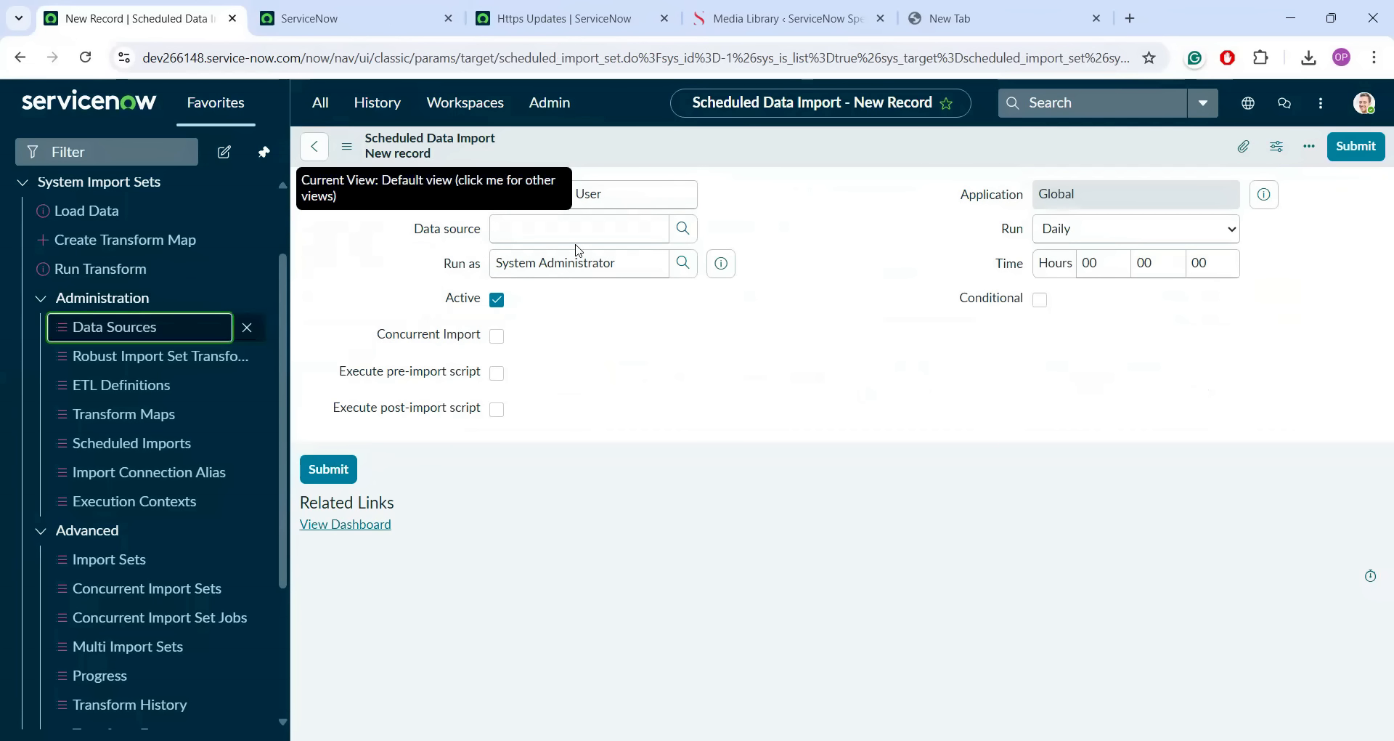
click(676, 242)
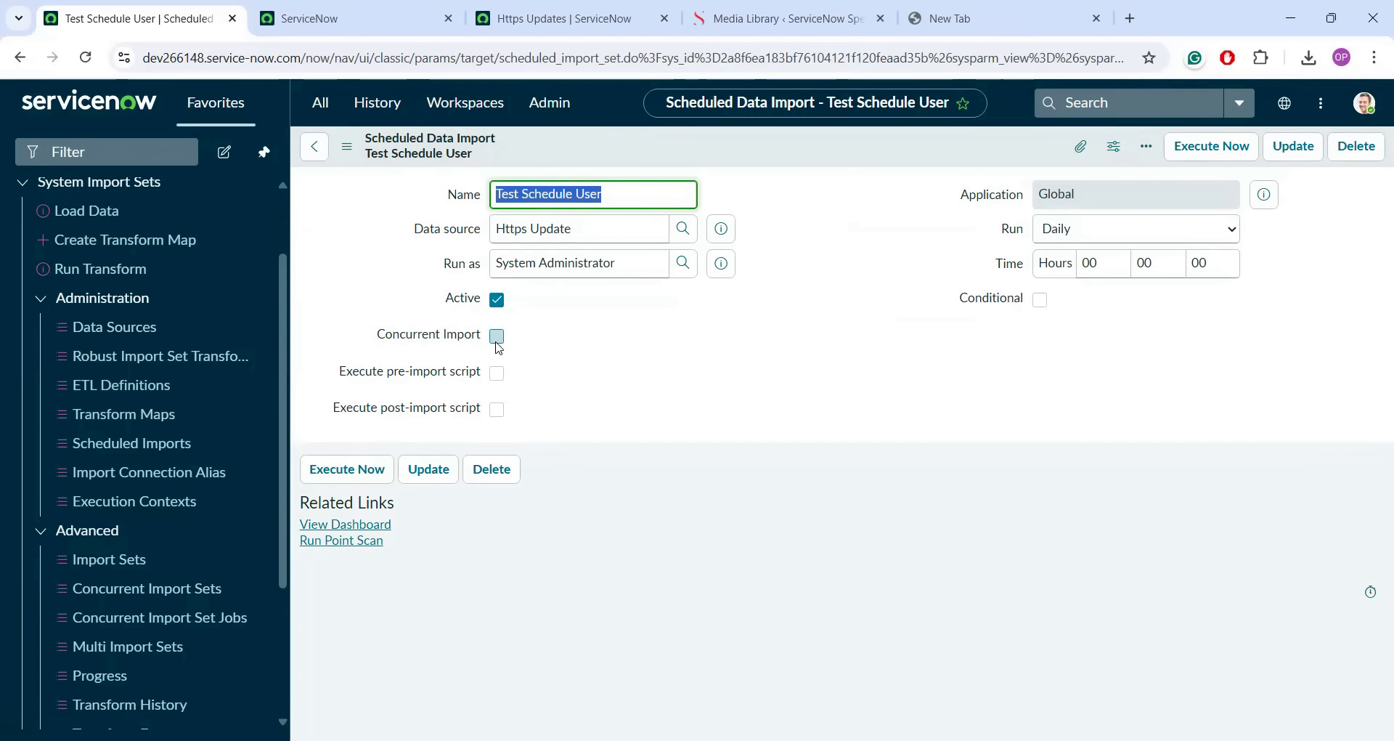
- Enable Concurrent Import on Test Schedule User to read its explanatory note, and disable the option again
click(497, 340)
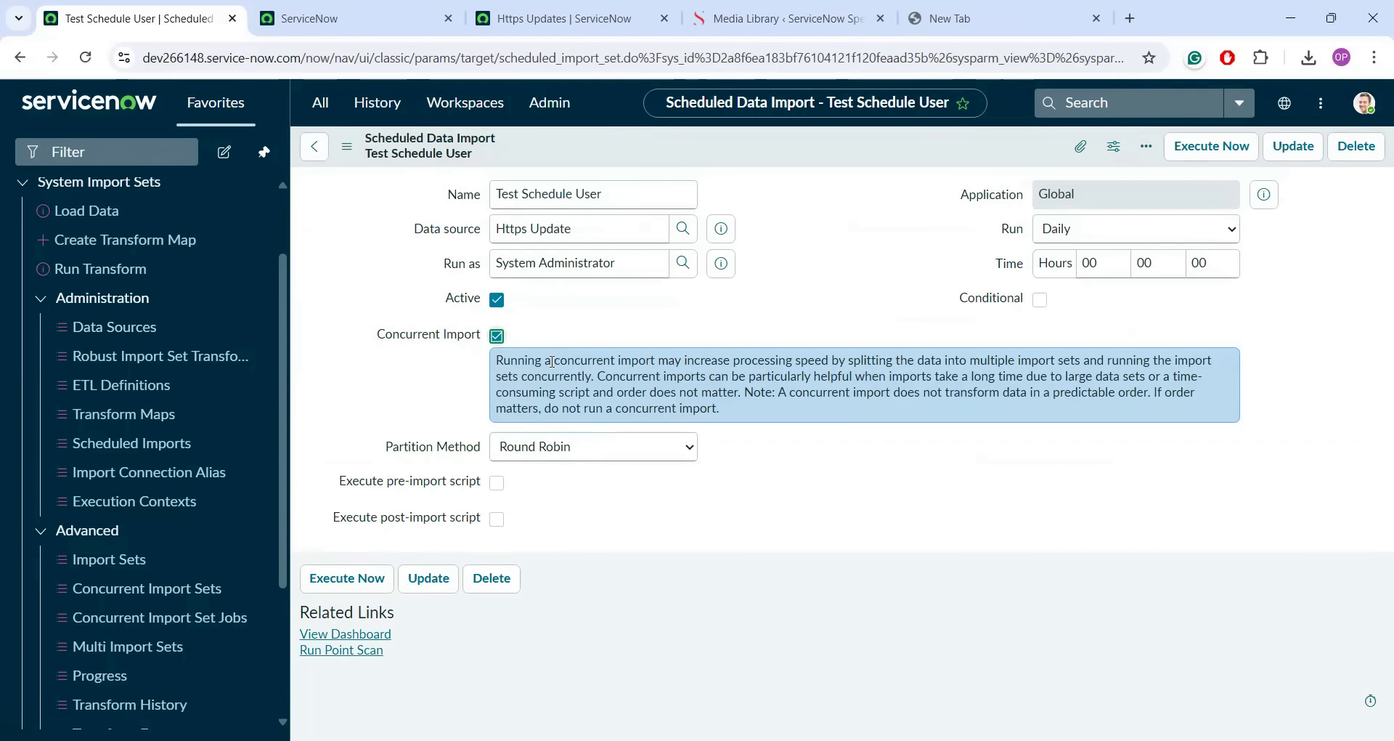
triple_click(553, 361)
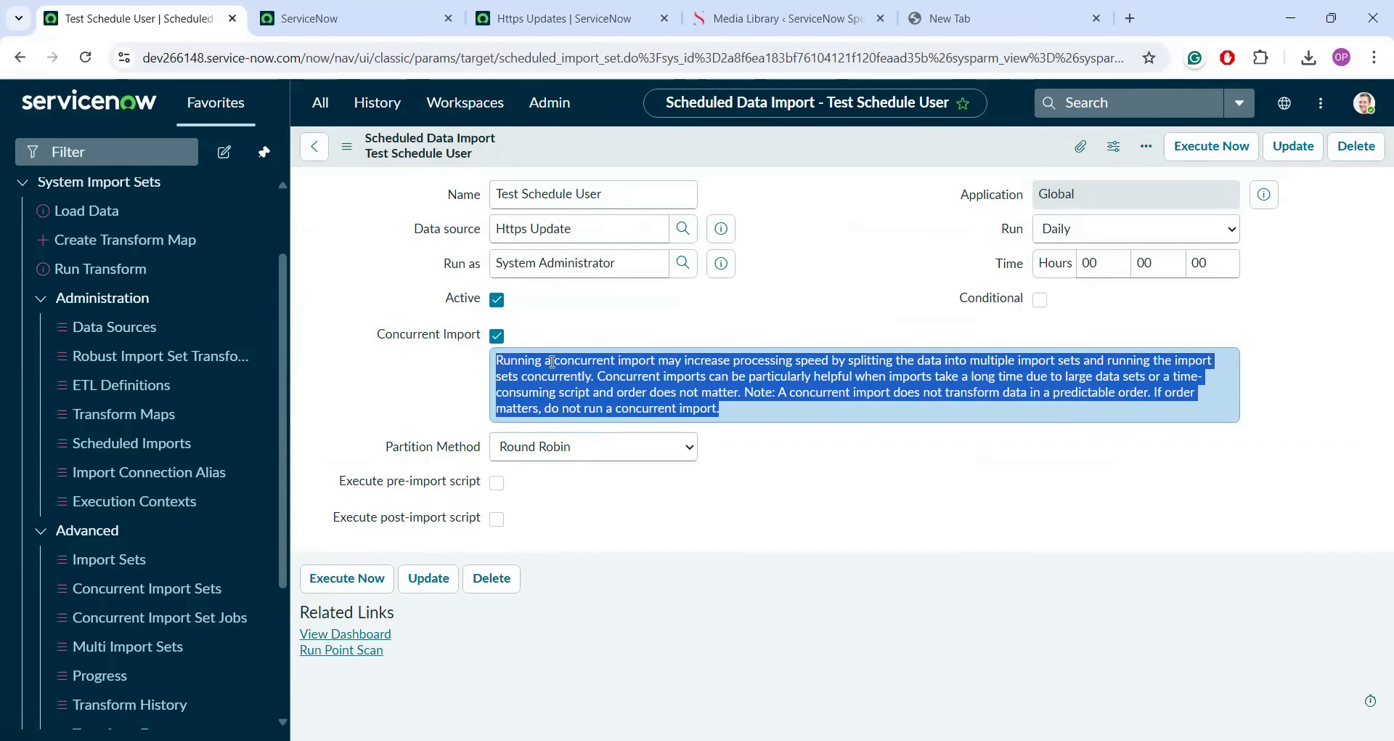
triple_click(689, 392)
click(810, 412)
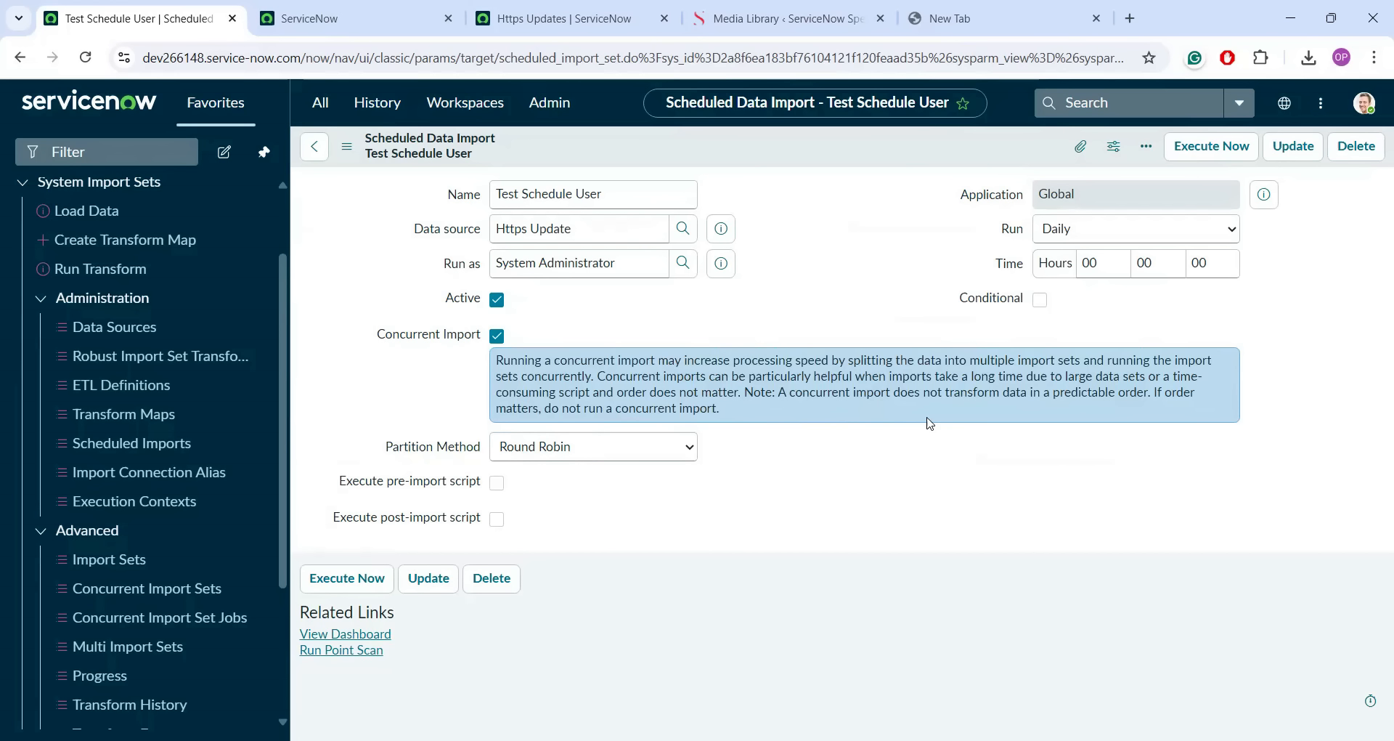
drag(1155, 393, 1157, 419)
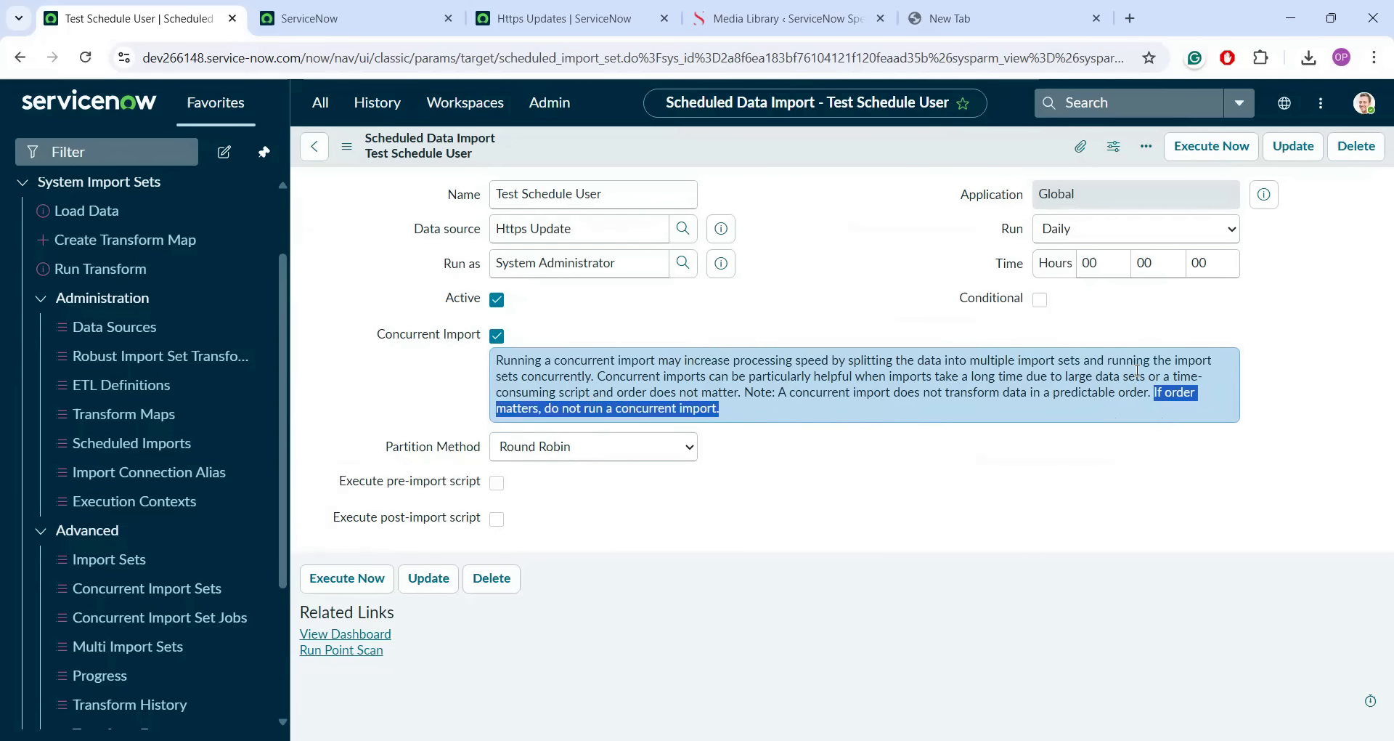
click(957, 387)
triple_click(957, 387)
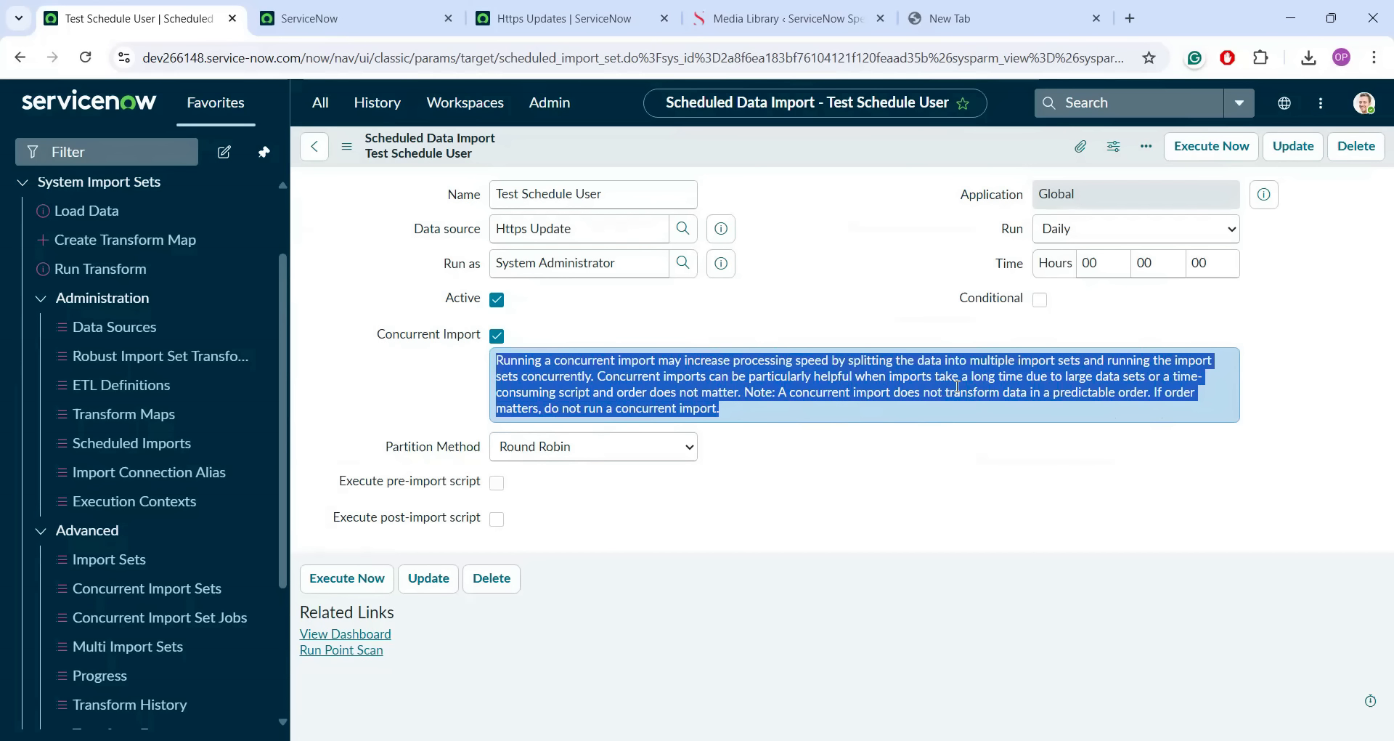
click(497, 336)
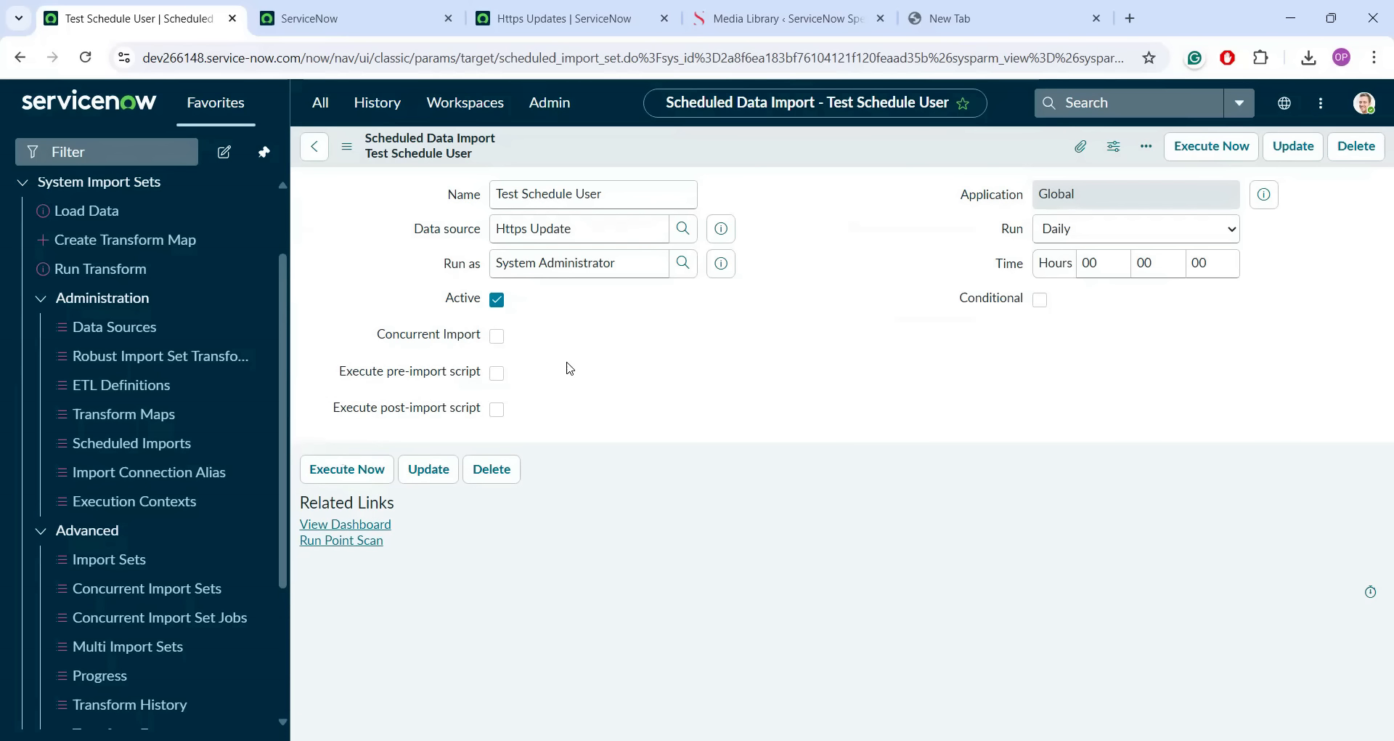
- Inspect the pre-import script option and the available run frequencies of the scheduled import, leaving it on Daily
click(497, 373)
click(495, 373)
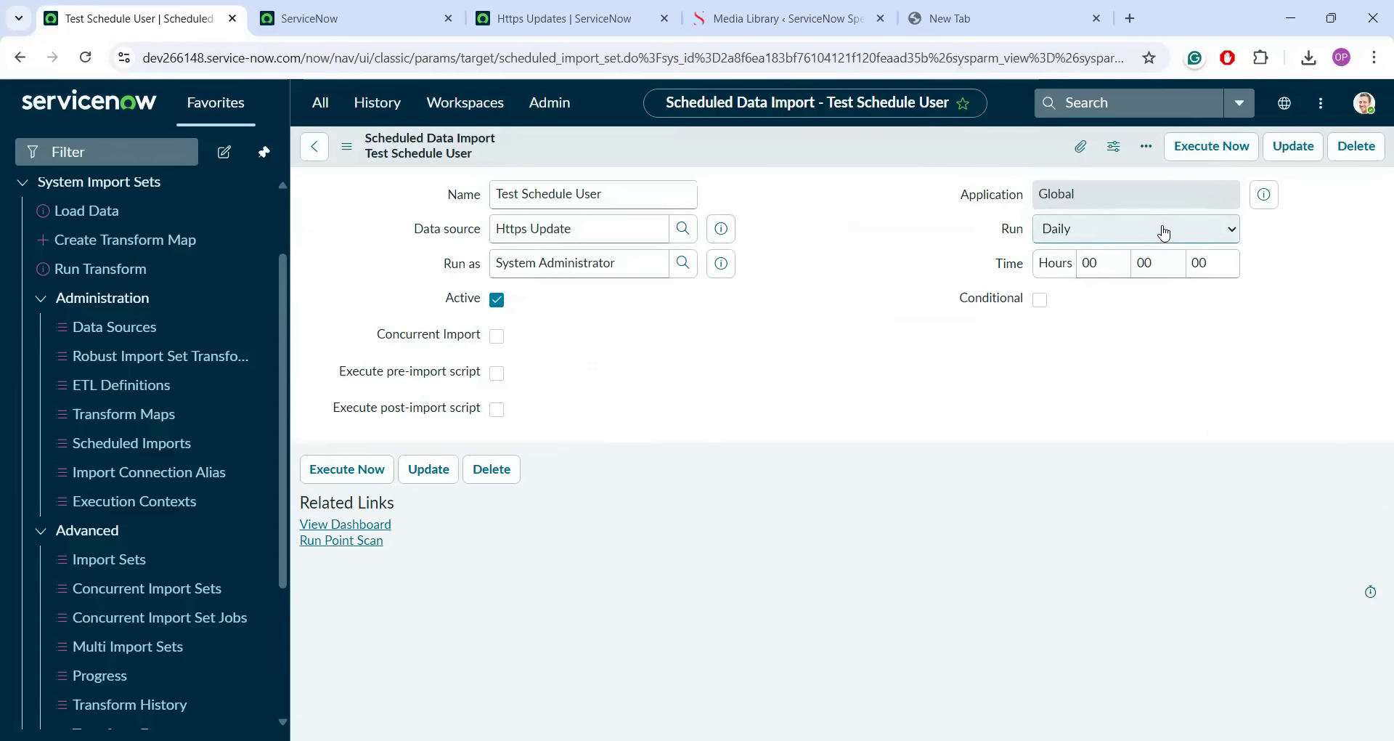
click(1163, 231)
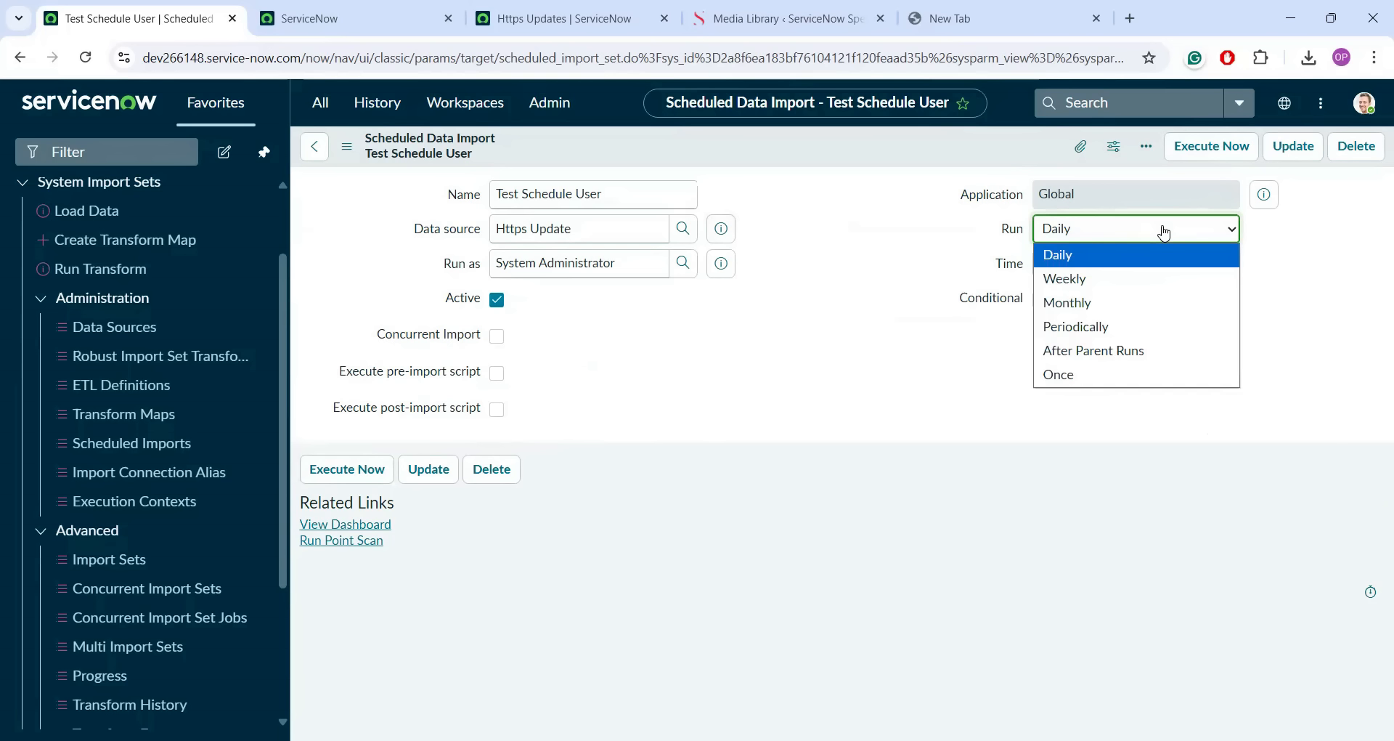
click(852, 419)
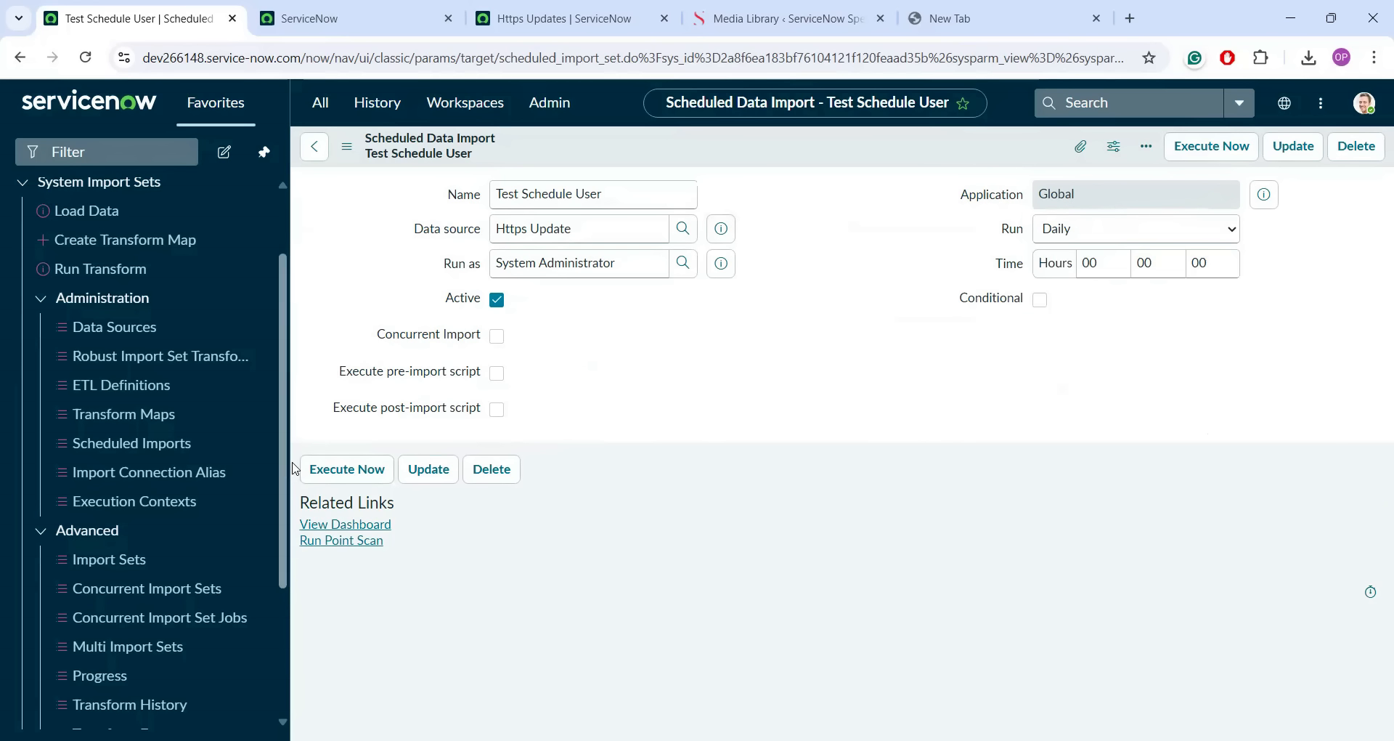
- Execute the Test Schedule User import immediately and check the processed and inserted counts in its progress message
click(349, 471)
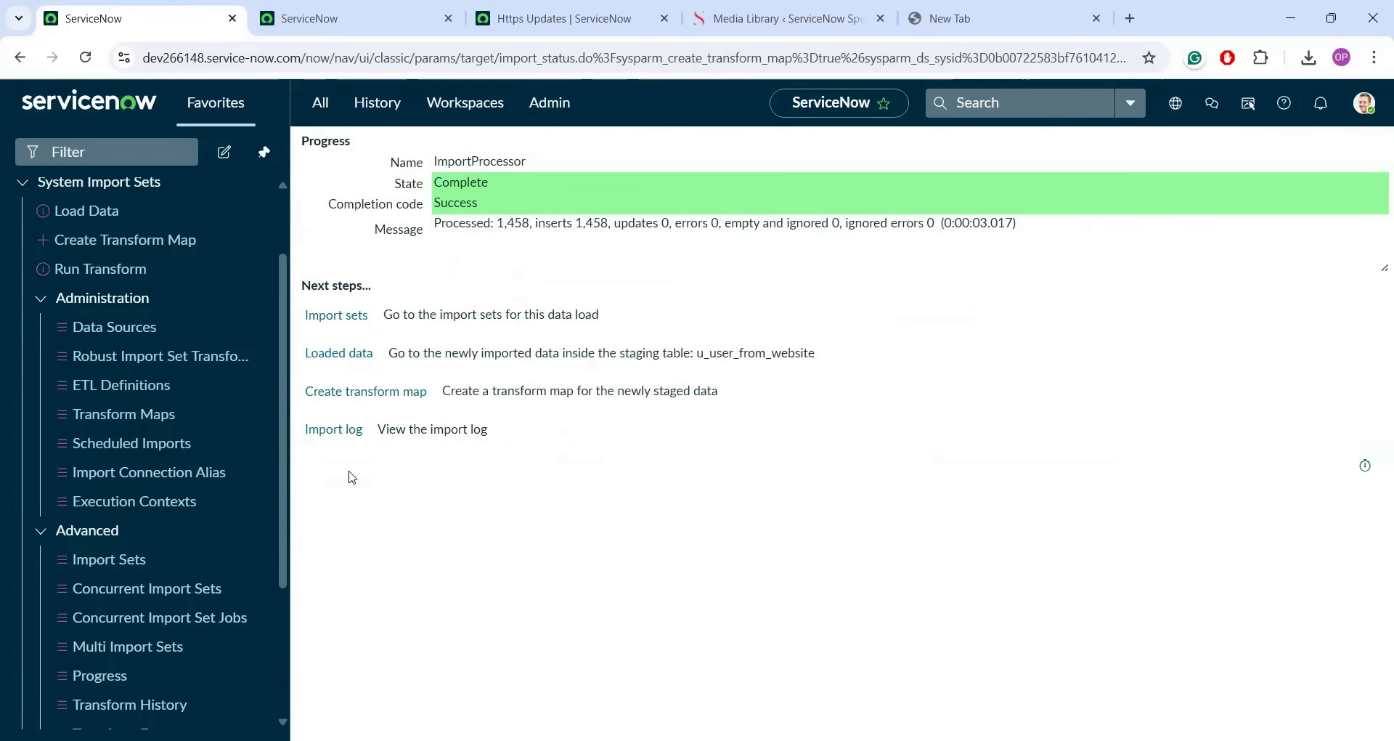
double_click(513, 223)
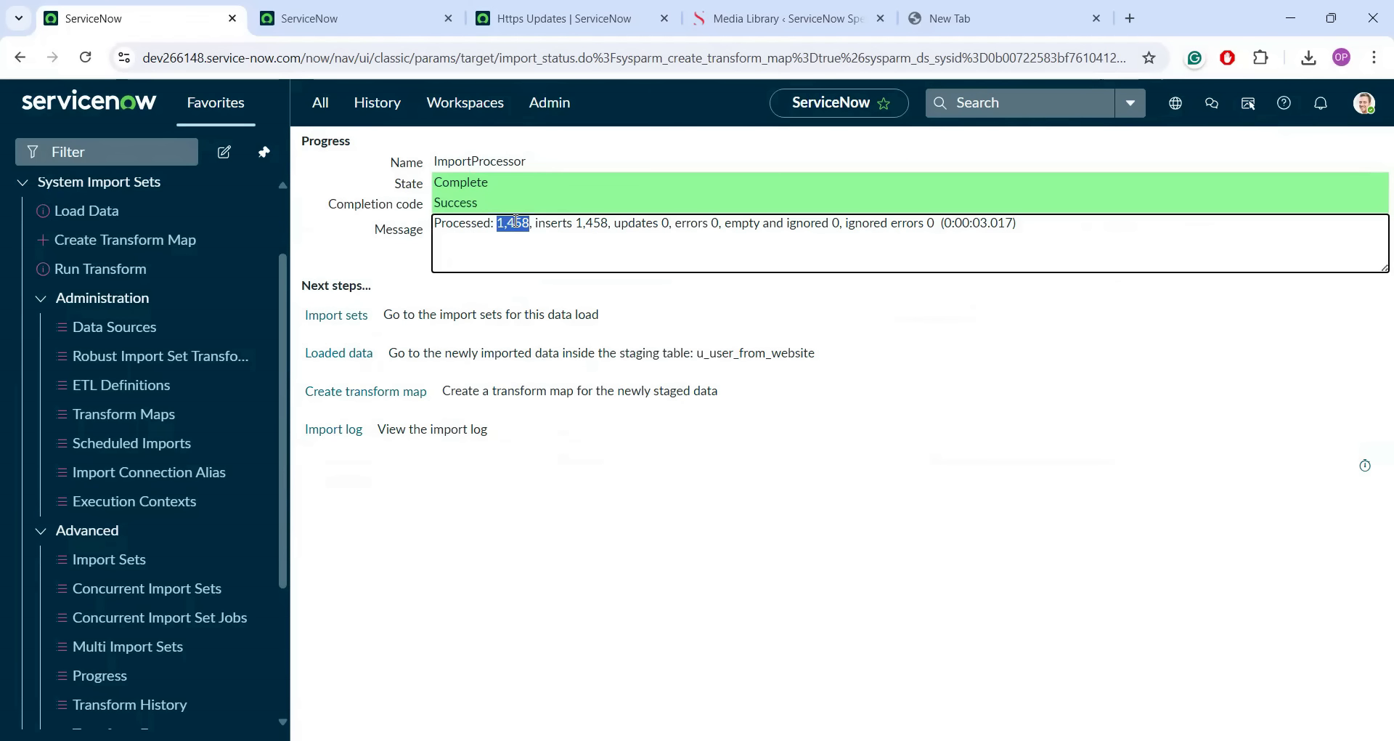
drag(515, 222, 590, 222)
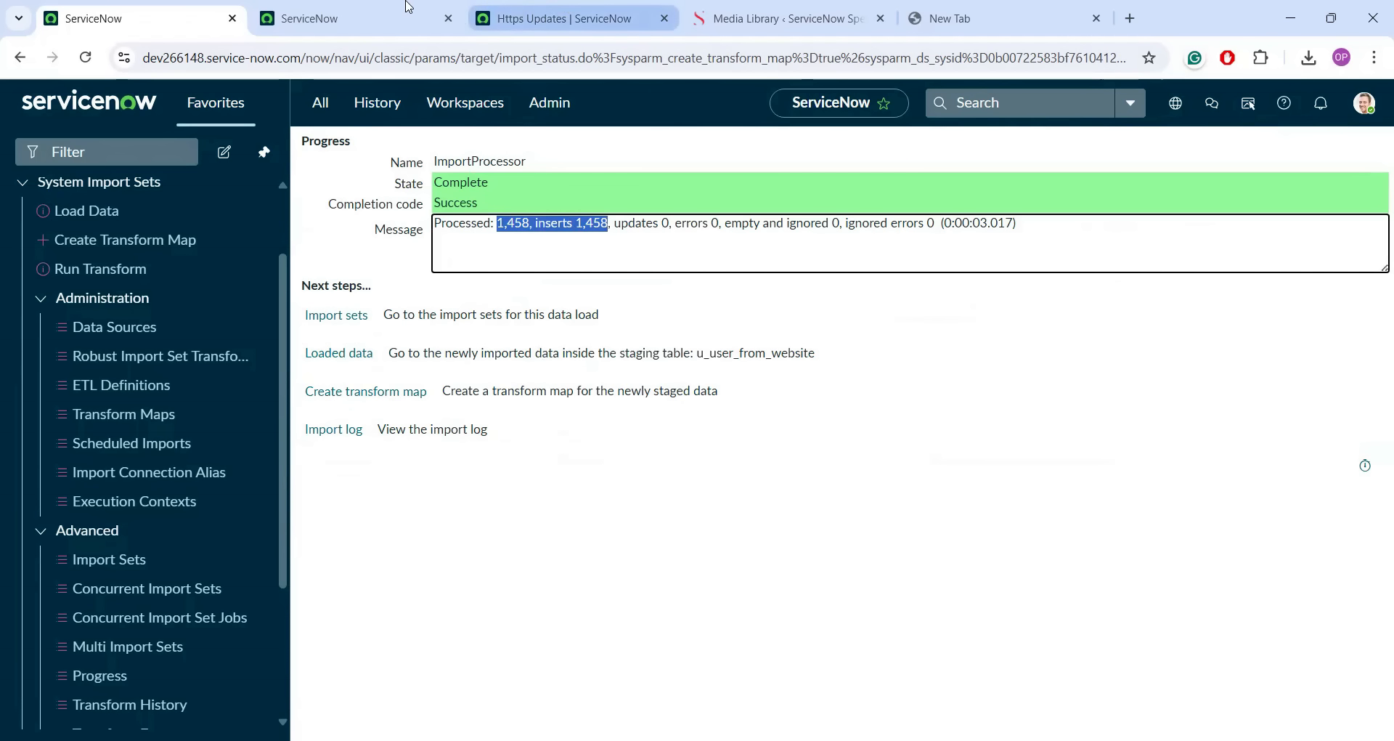
- Reload the Https Updates staging table list and check which import set the newest rows belong to
click(390, 10)
click(543, 10)
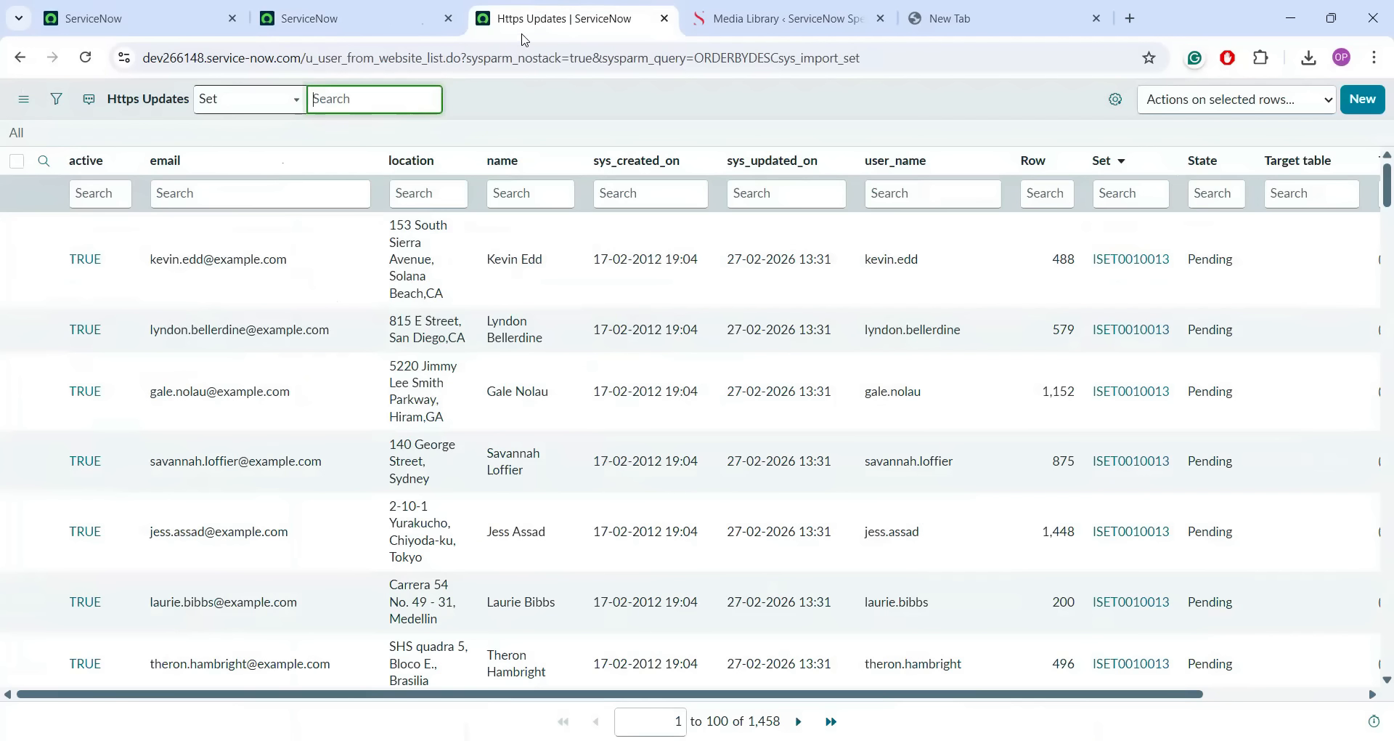
click(513, 58)
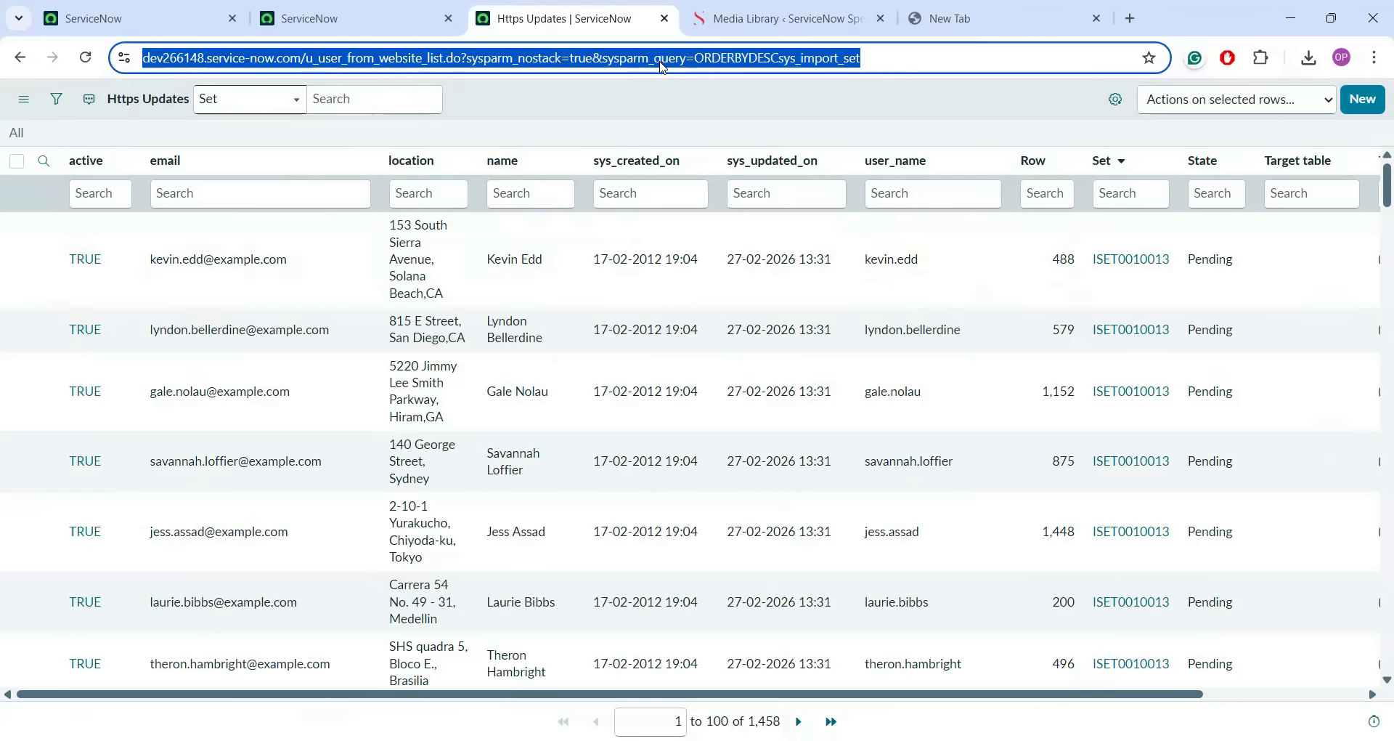
key(Return)
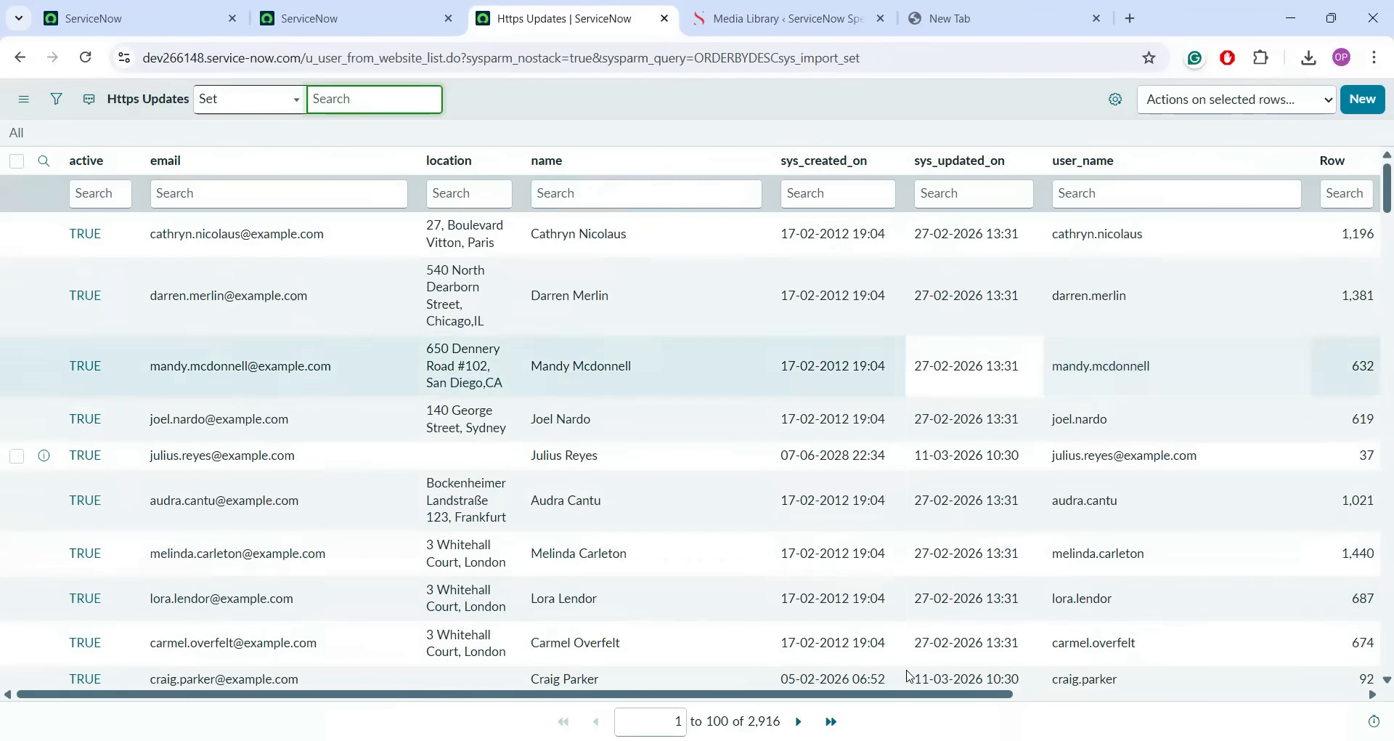
drag(893, 700, 1088, 700)
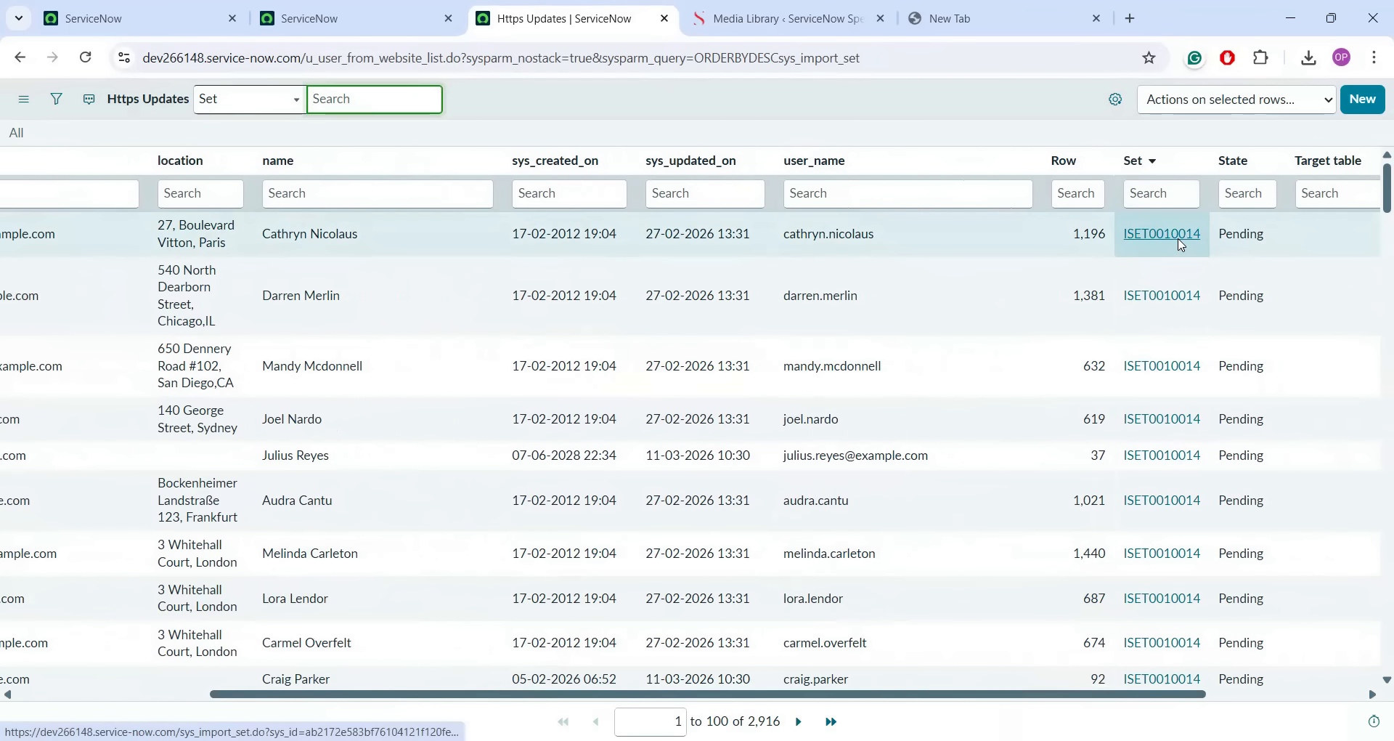
- Open the Import Sets list in a separate tab and view the record of import set ISET0010014
click(168, 9)
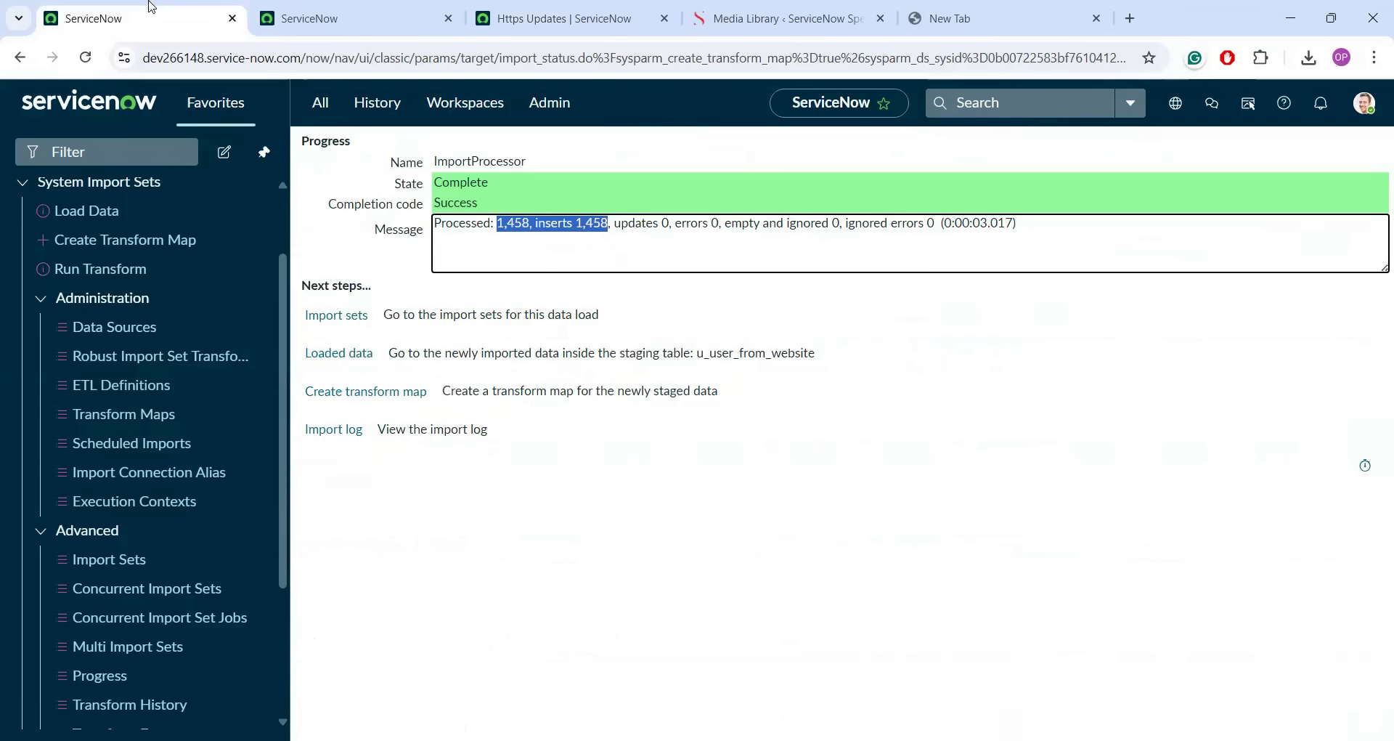
middle_click(126, 561)
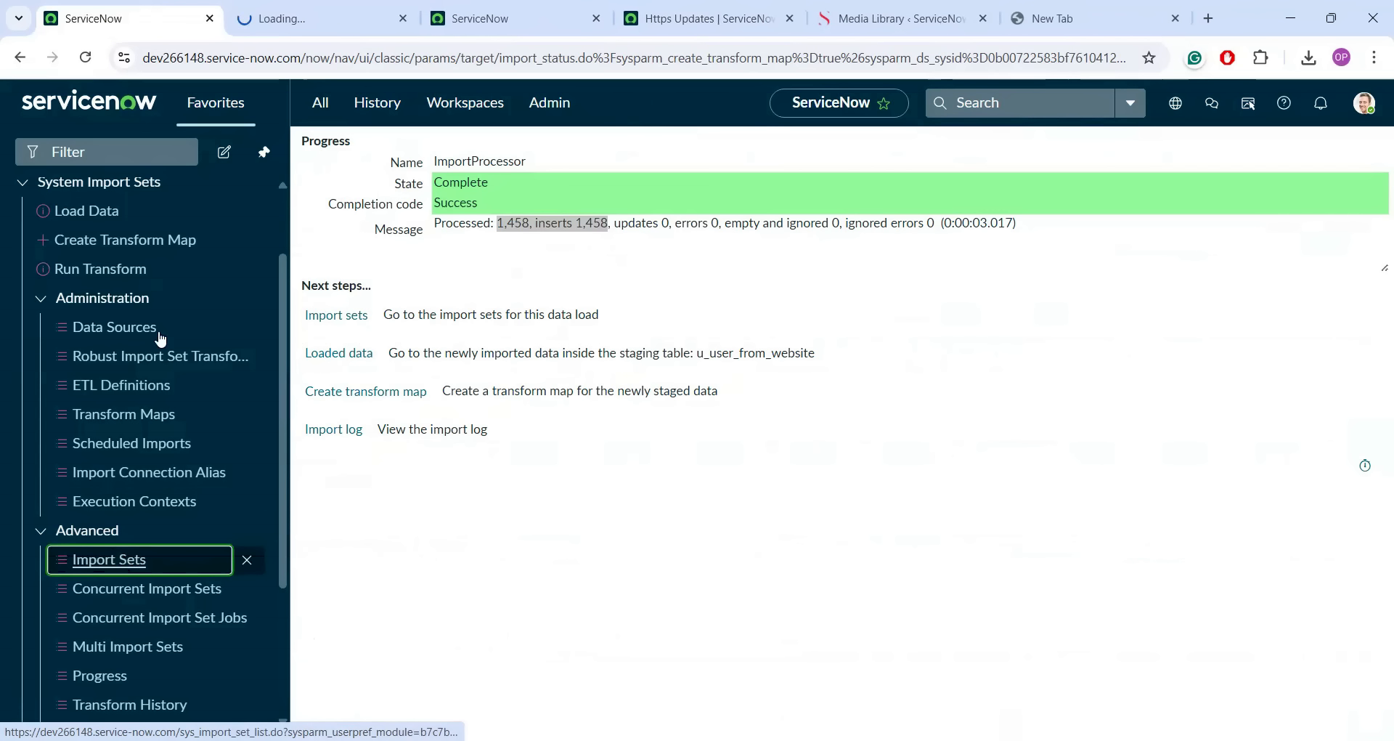
click(292, 6)
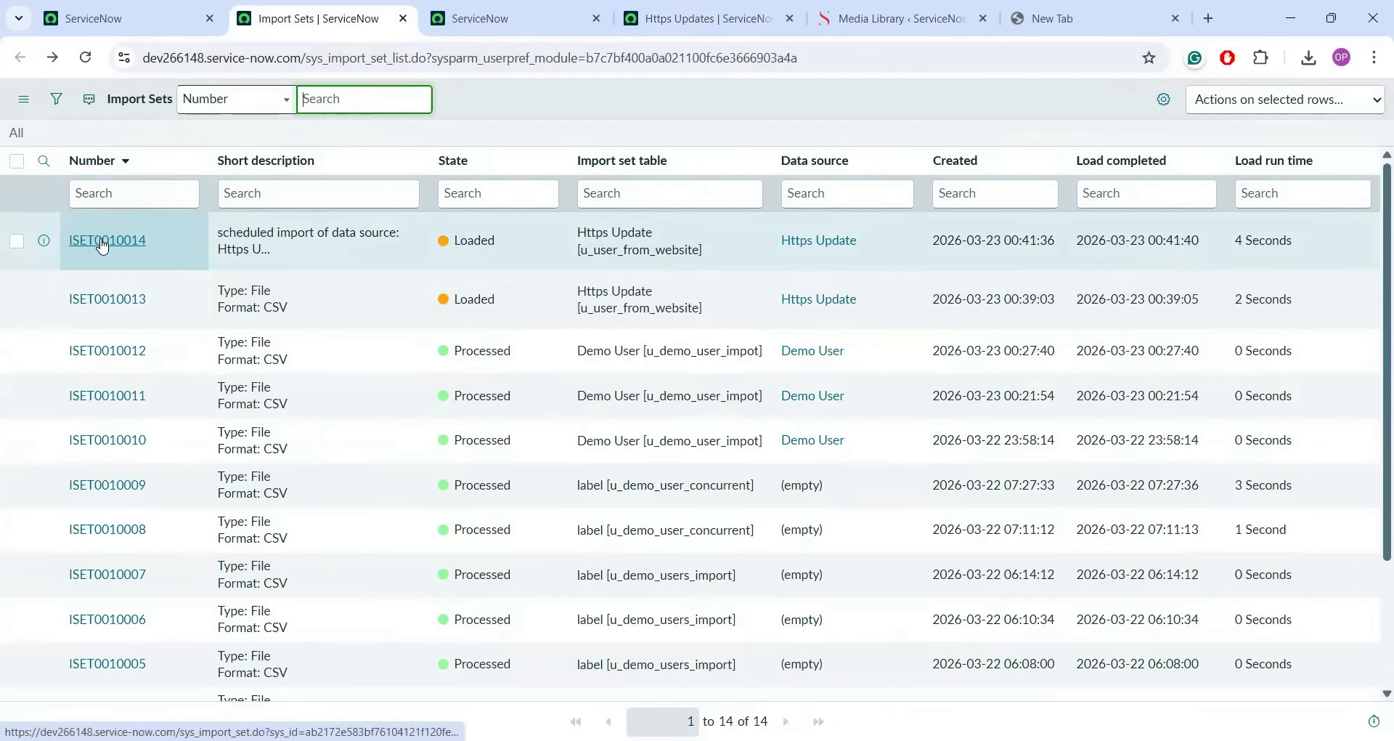
middle_click(102, 247)
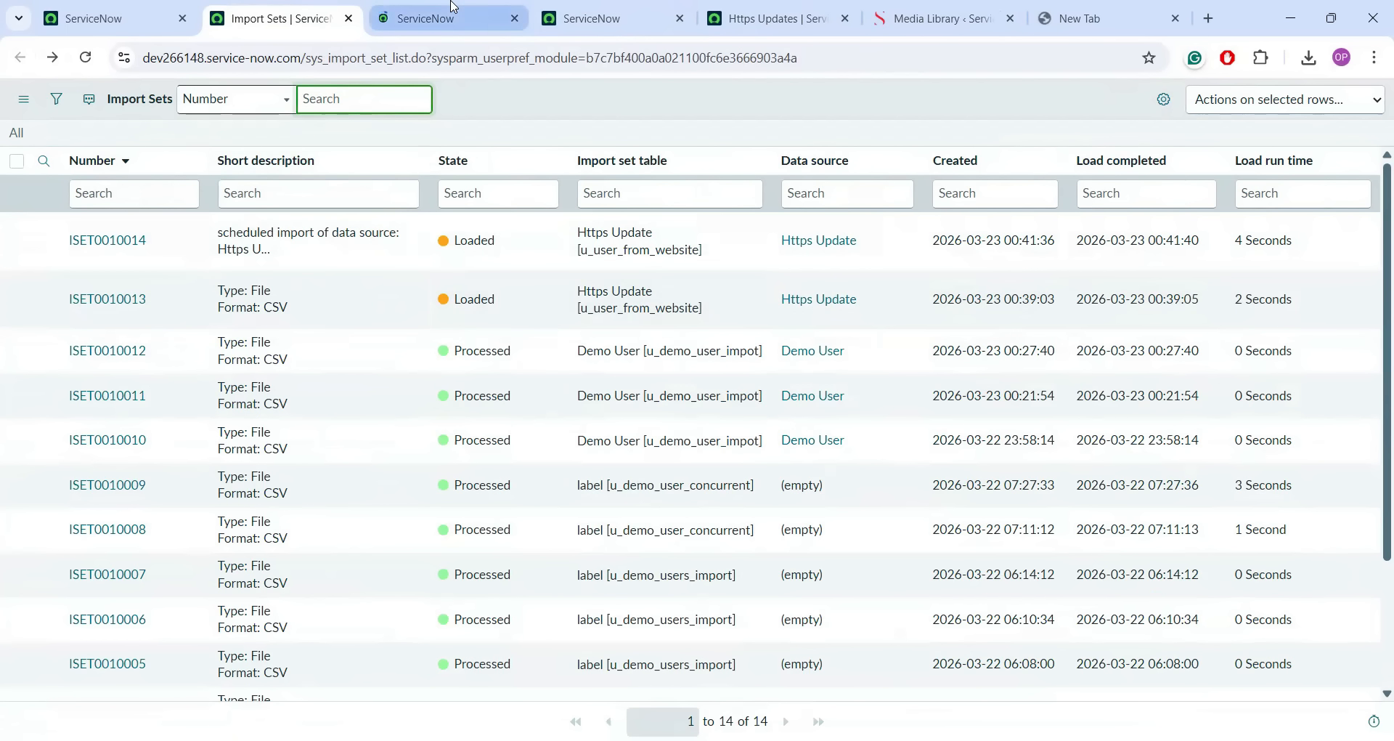
click(453, 7)
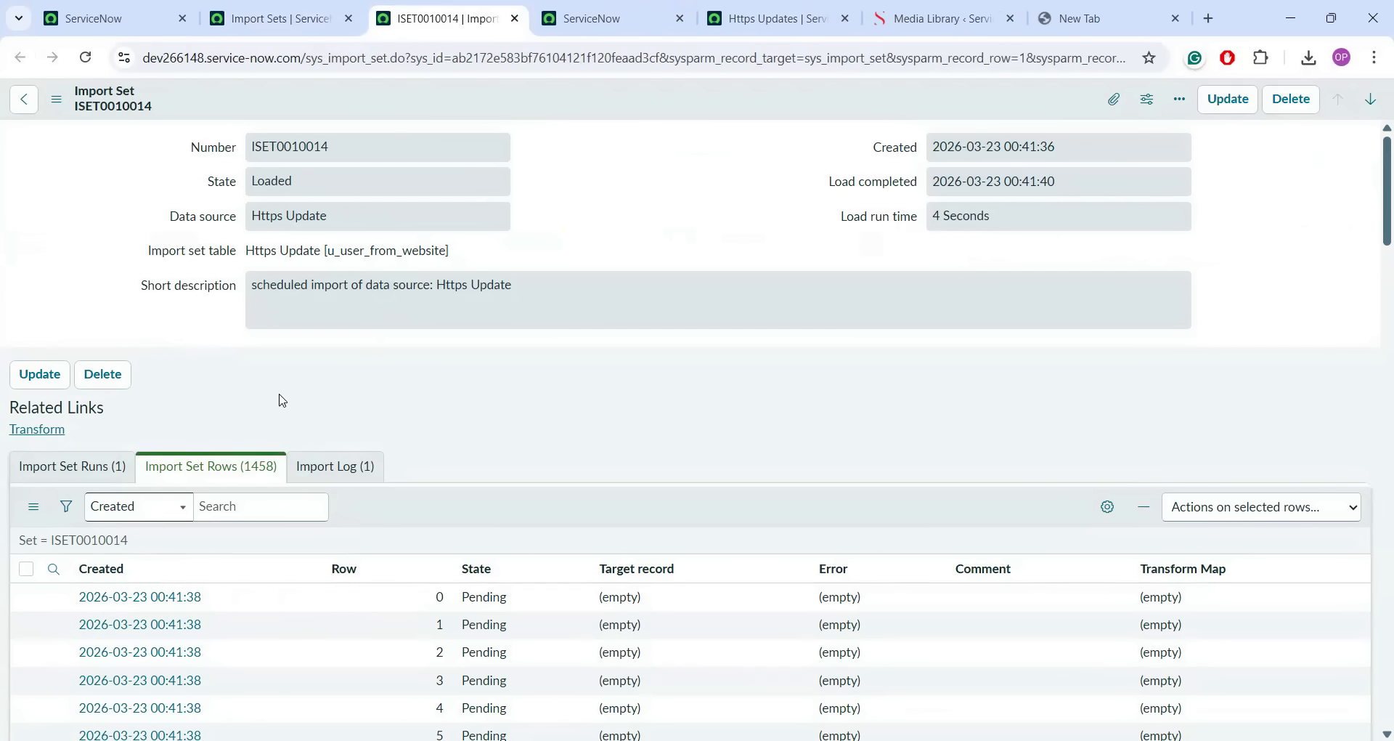
- Start the transform for ISET0010014, read the notice on the new transform map form, and compare with the Import Sets list
click(38, 430)
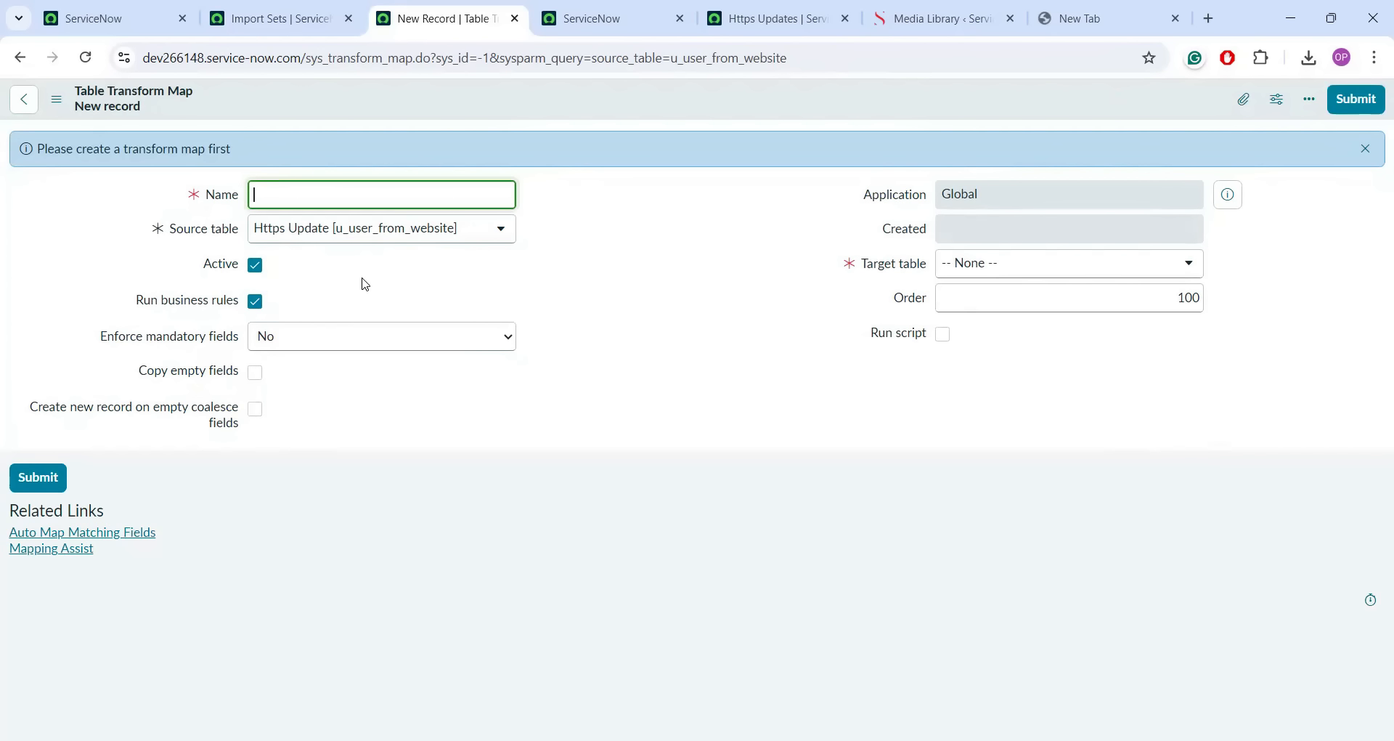
drag(38, 148, 245, 156)
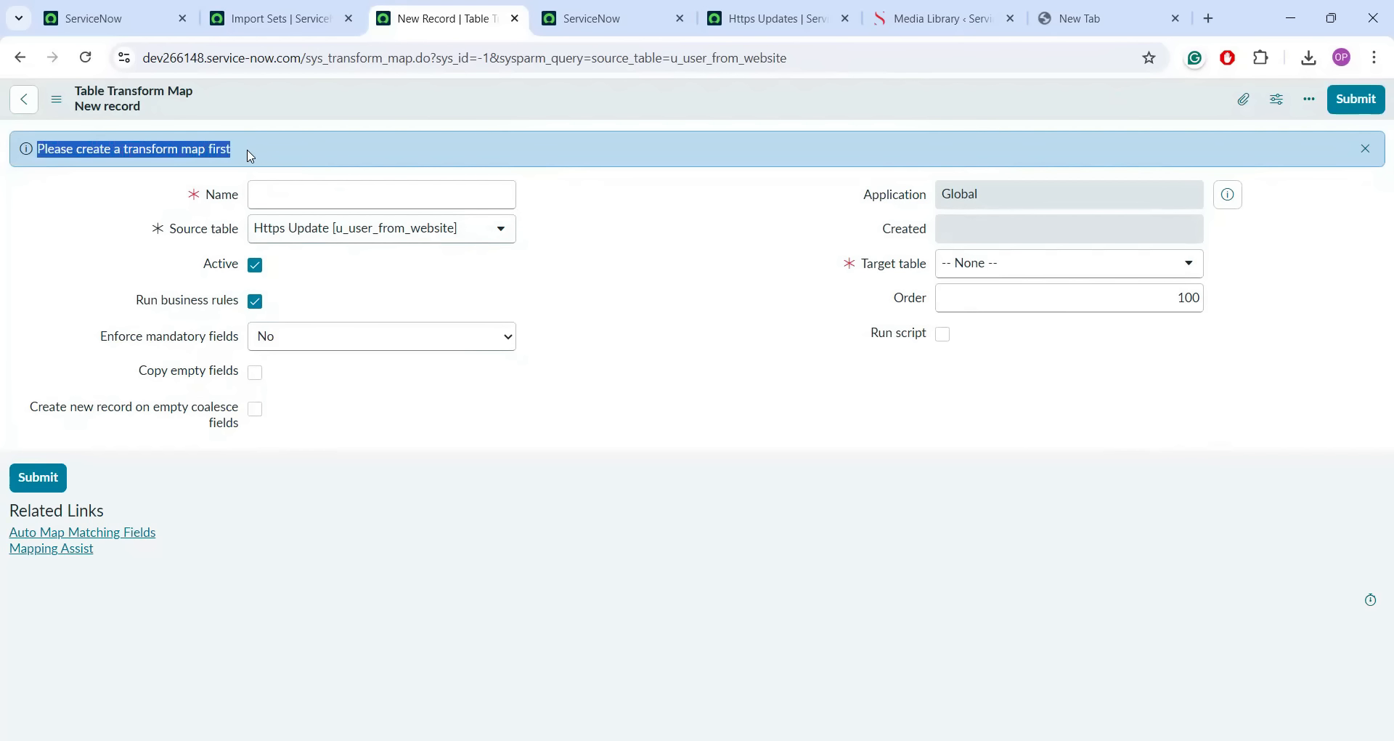
click(250, 156)
click(280, 19)
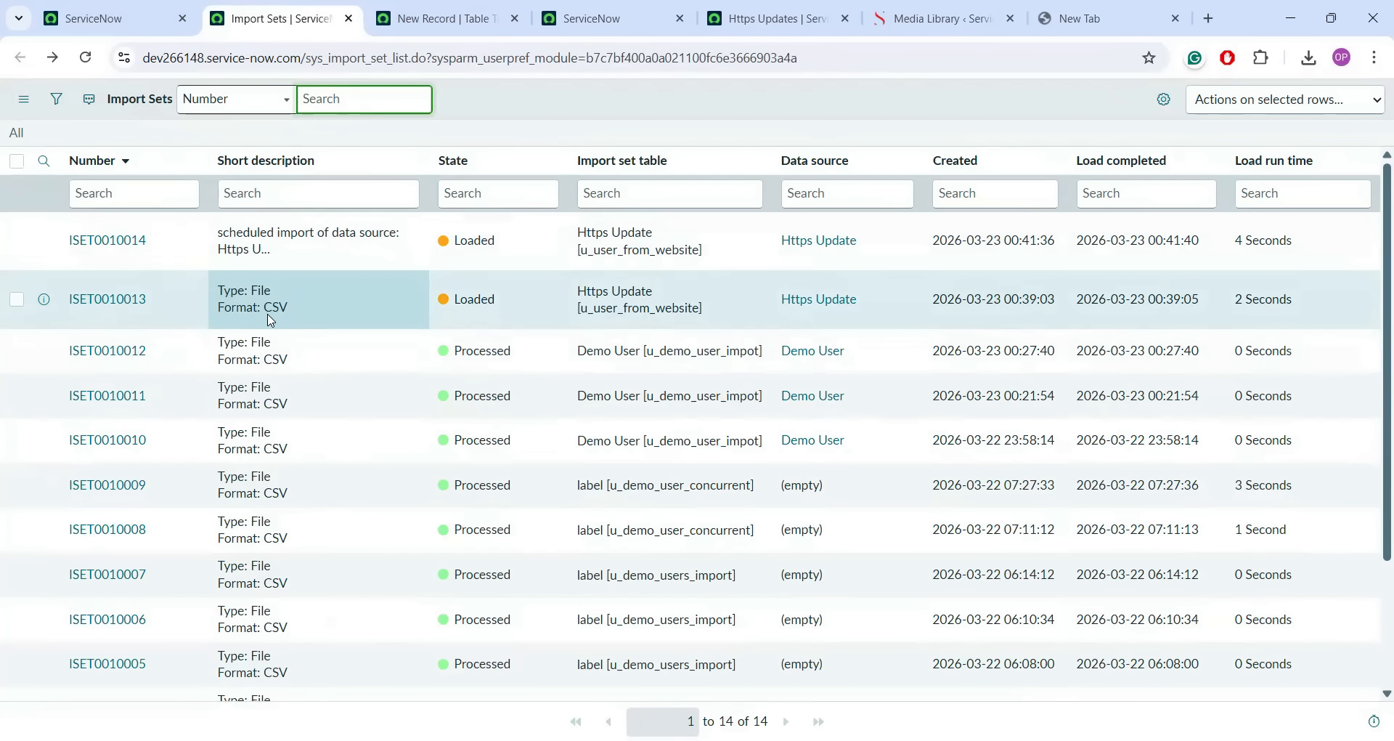
click(439, 19)
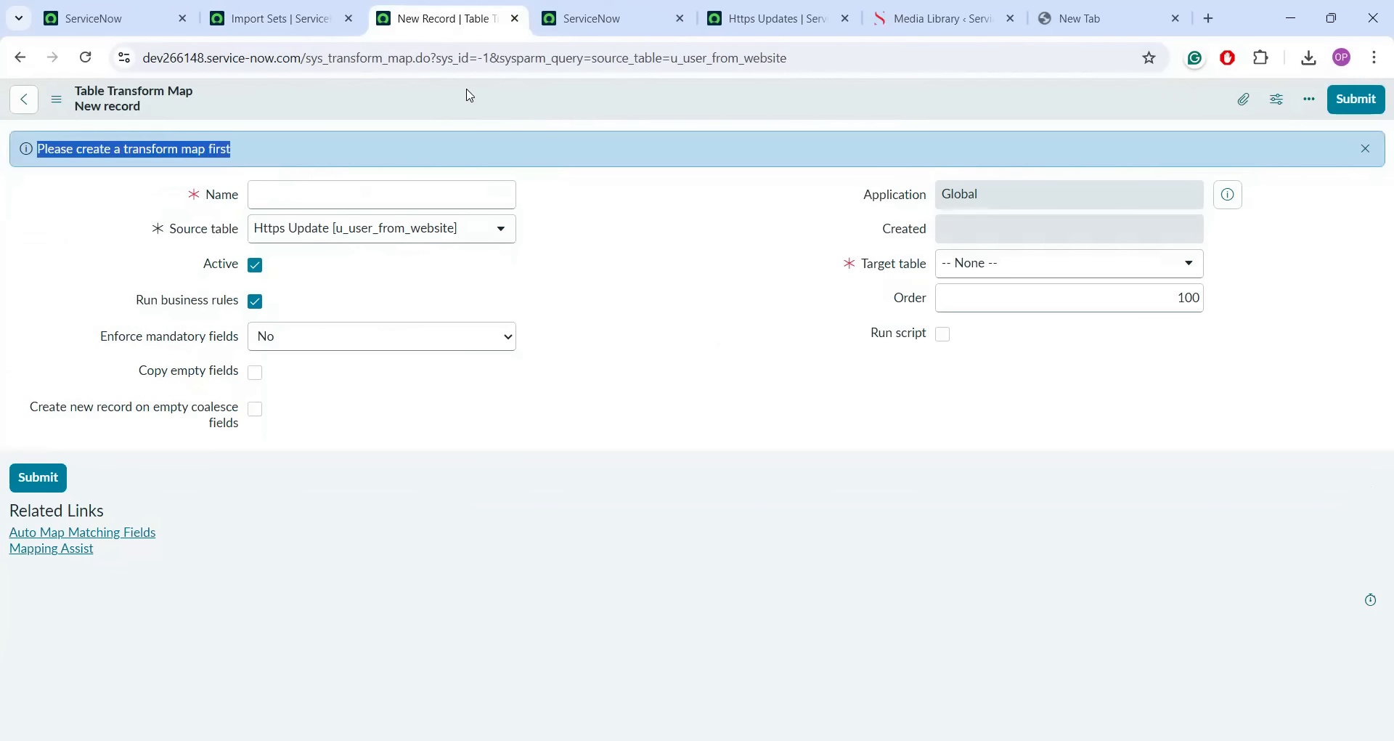
- Name the new transform map Test Https TM and set its target table to User [sys_user]
click(469, 192)
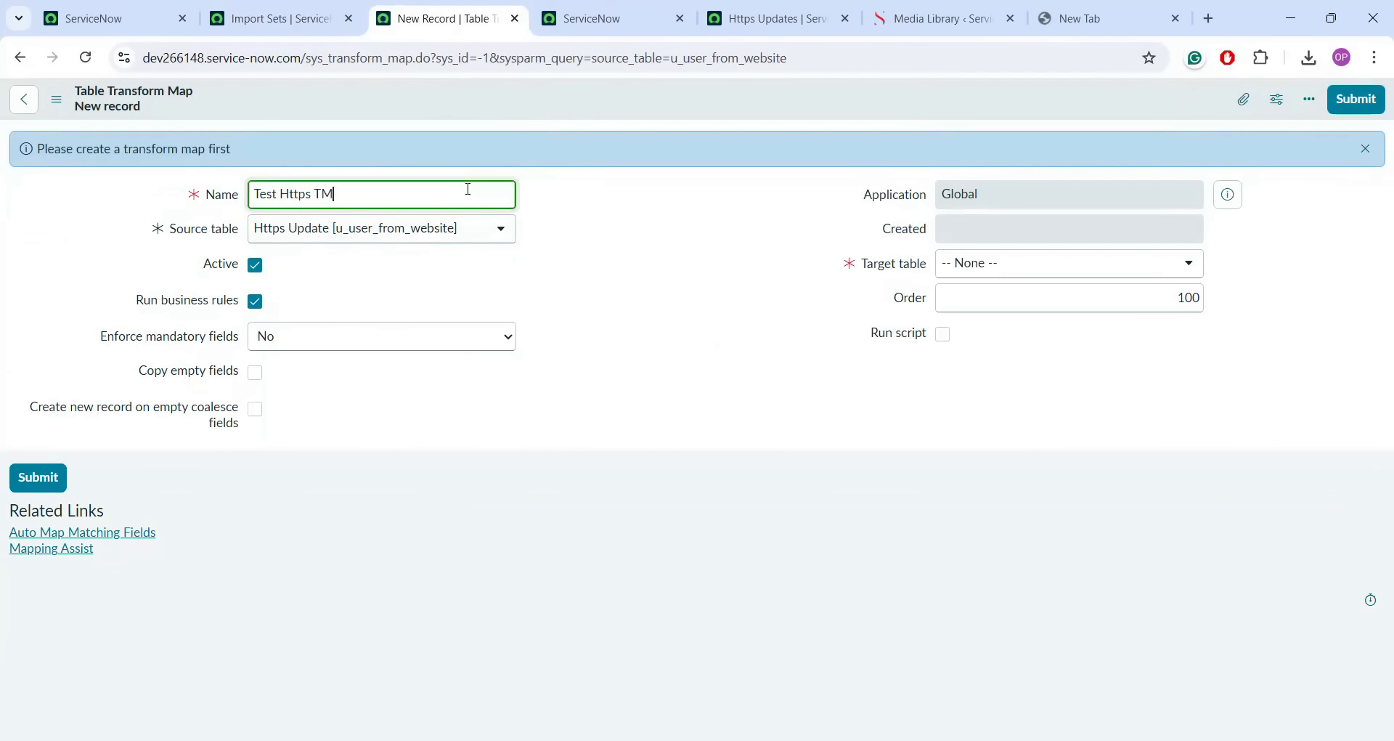
click(1023, 262)
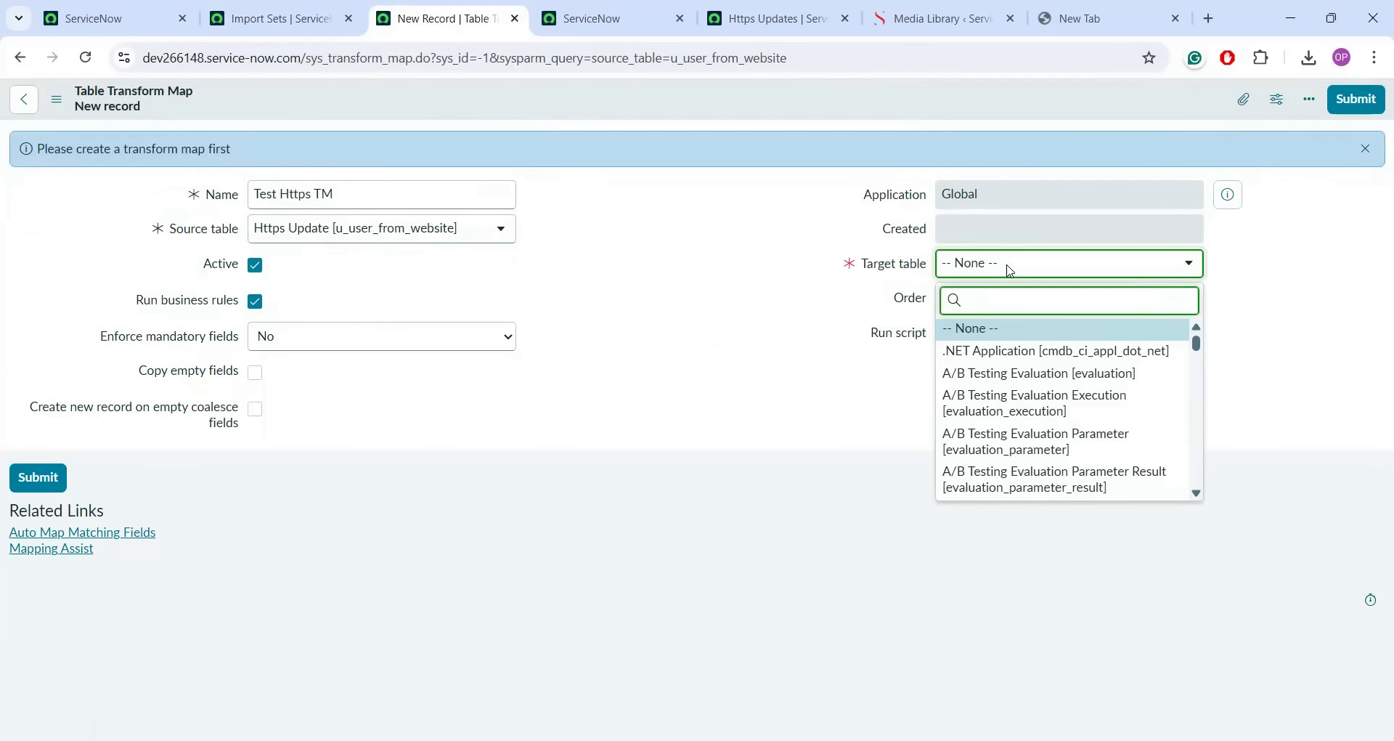
text(sys_user)
click(962, 383)
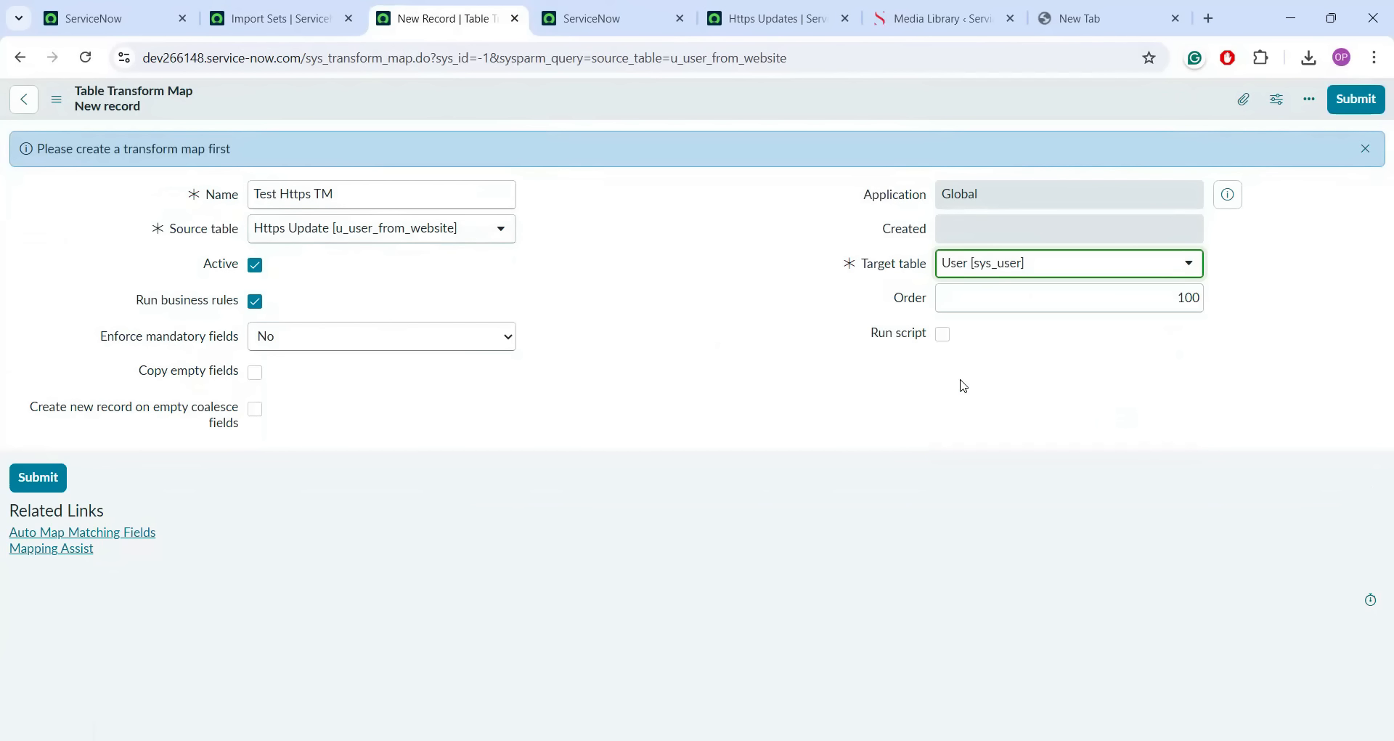
click(800, 311)
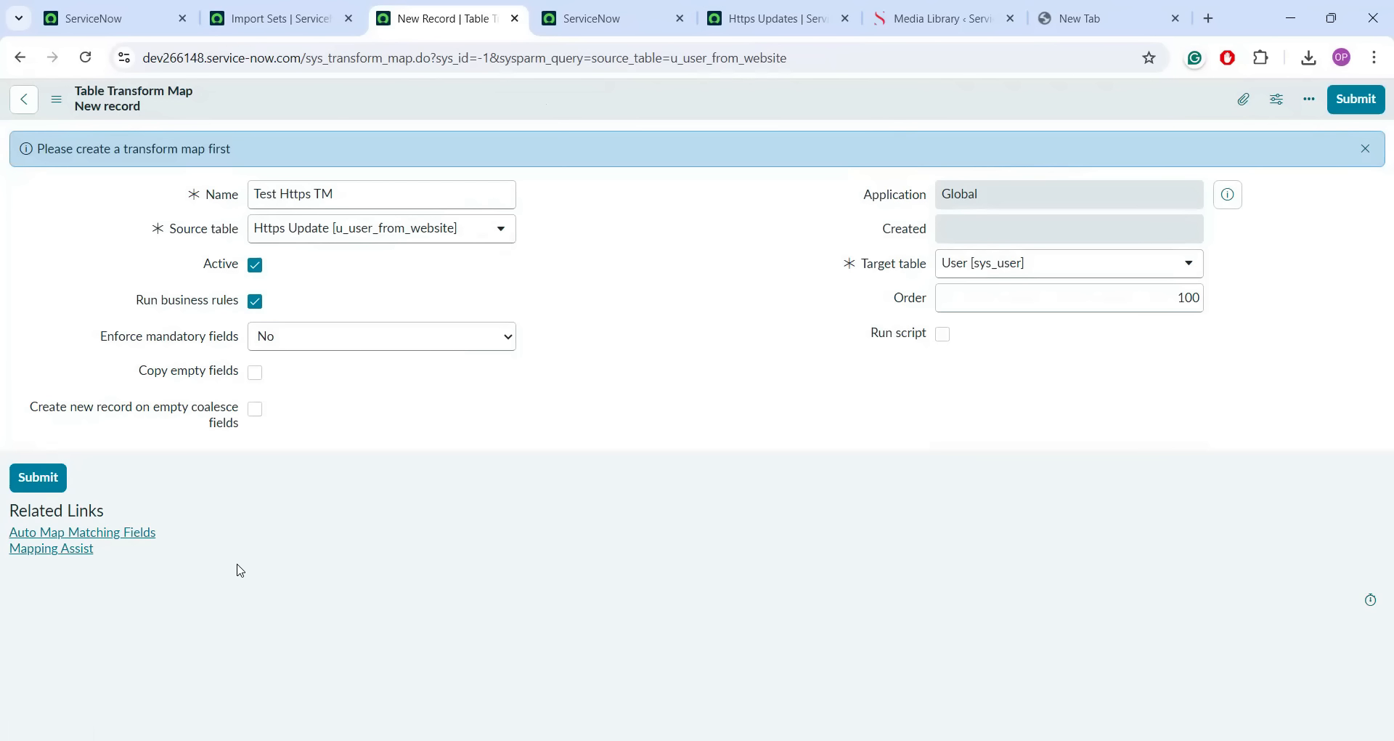
- Auto-map the matching fields of Test Https TM and review the generated field maps
click(137, 541)
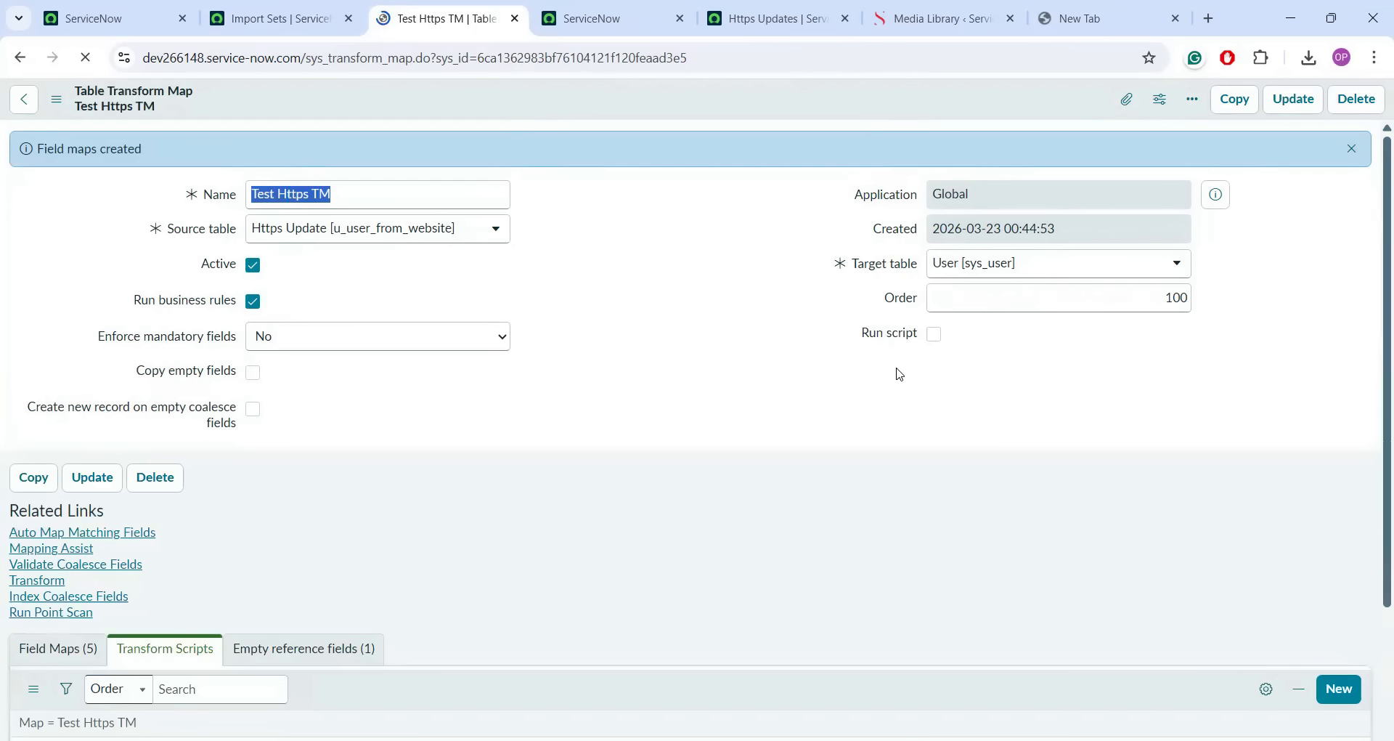
scroll(1374, 427, down, 4)
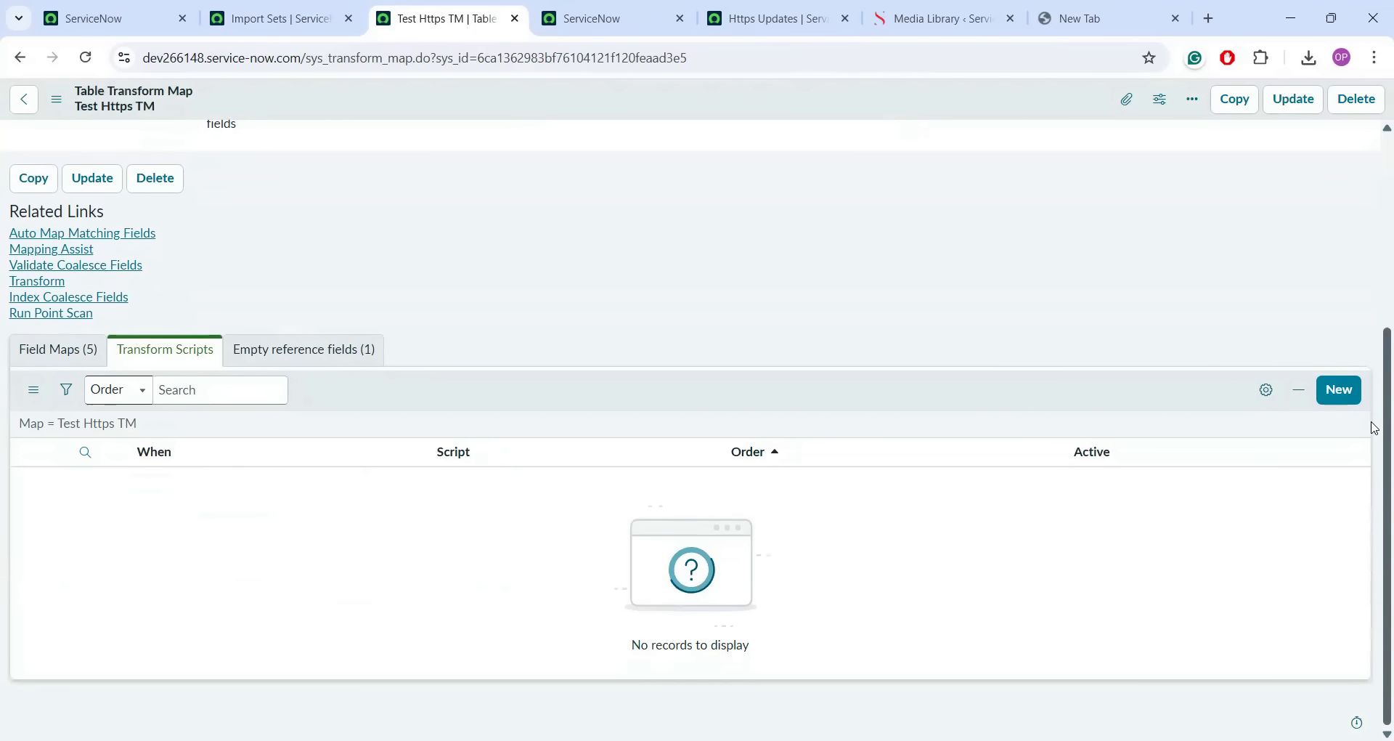
click(44, 351)
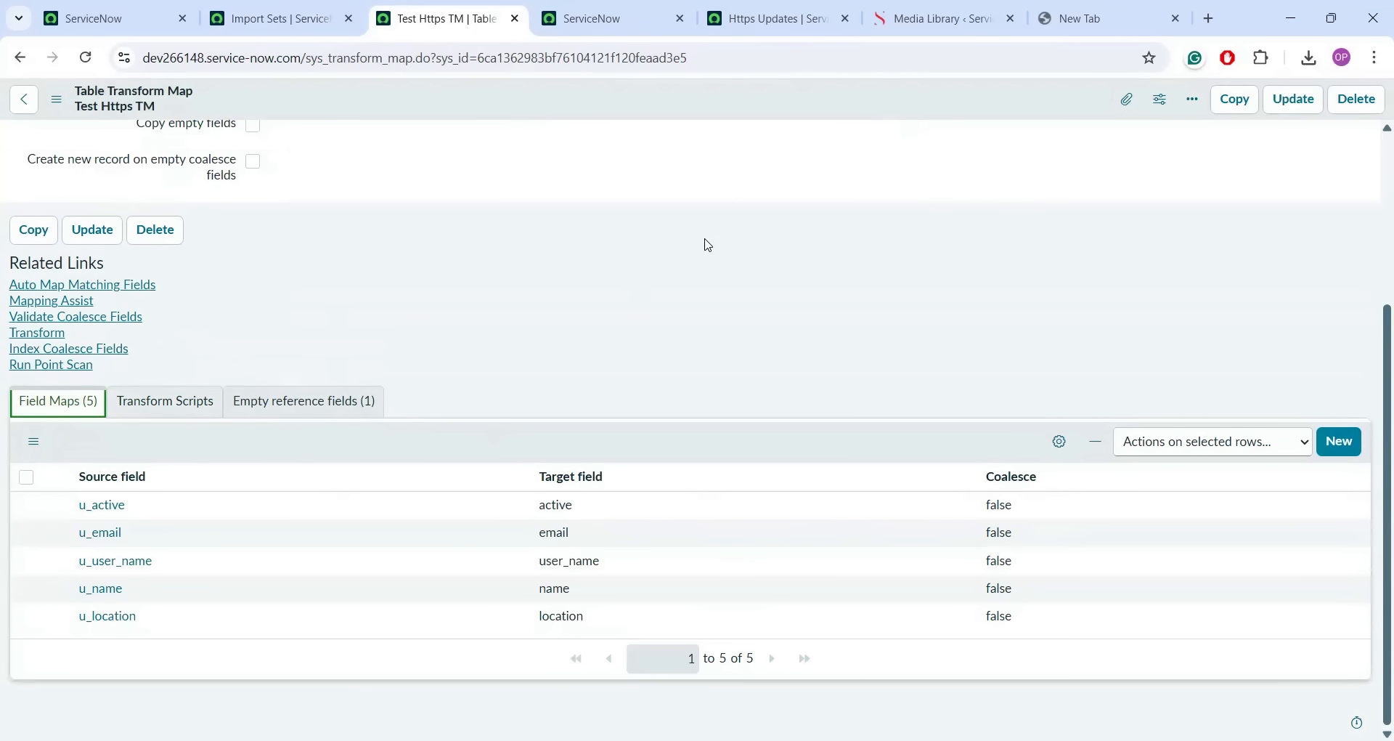
- Open the transform page for Test Https TM, inspect the selectable import sets, and close the page without running the transform
click(38, 334)
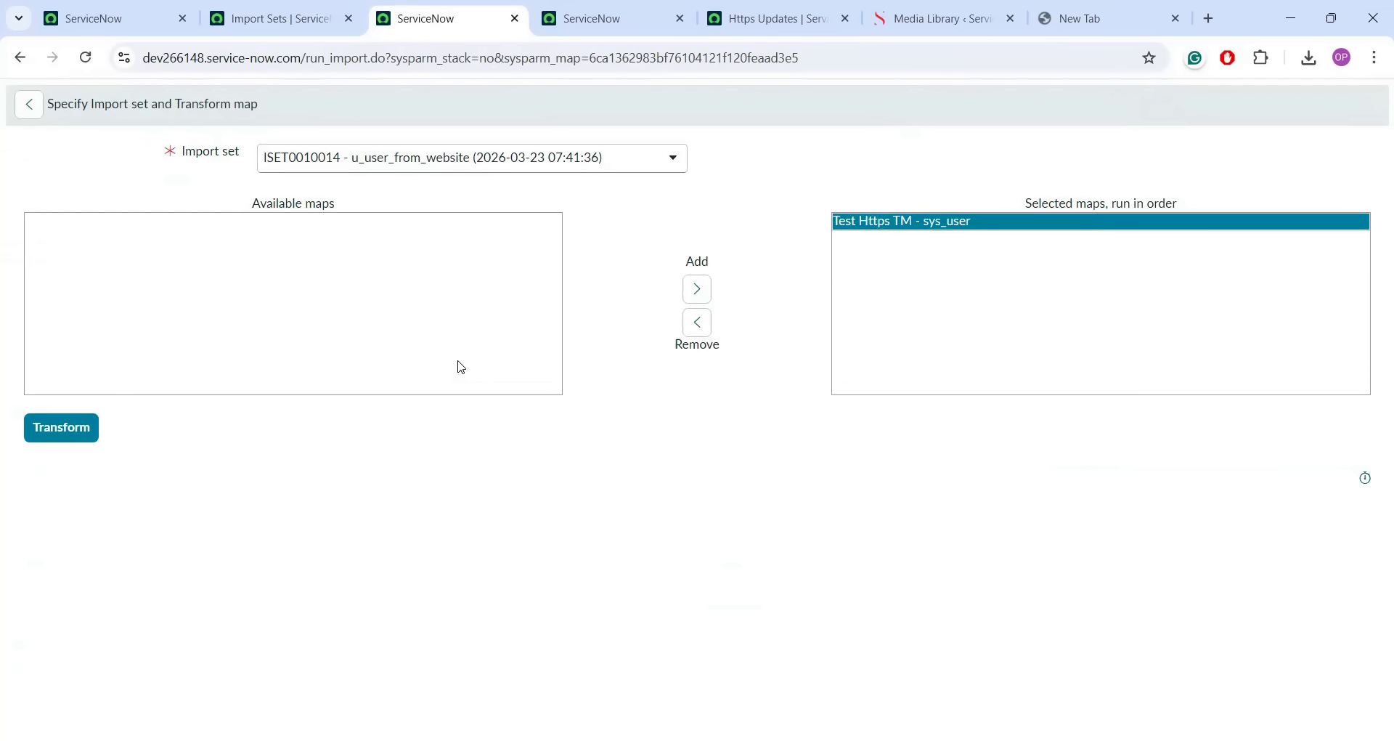
click(672, 159)
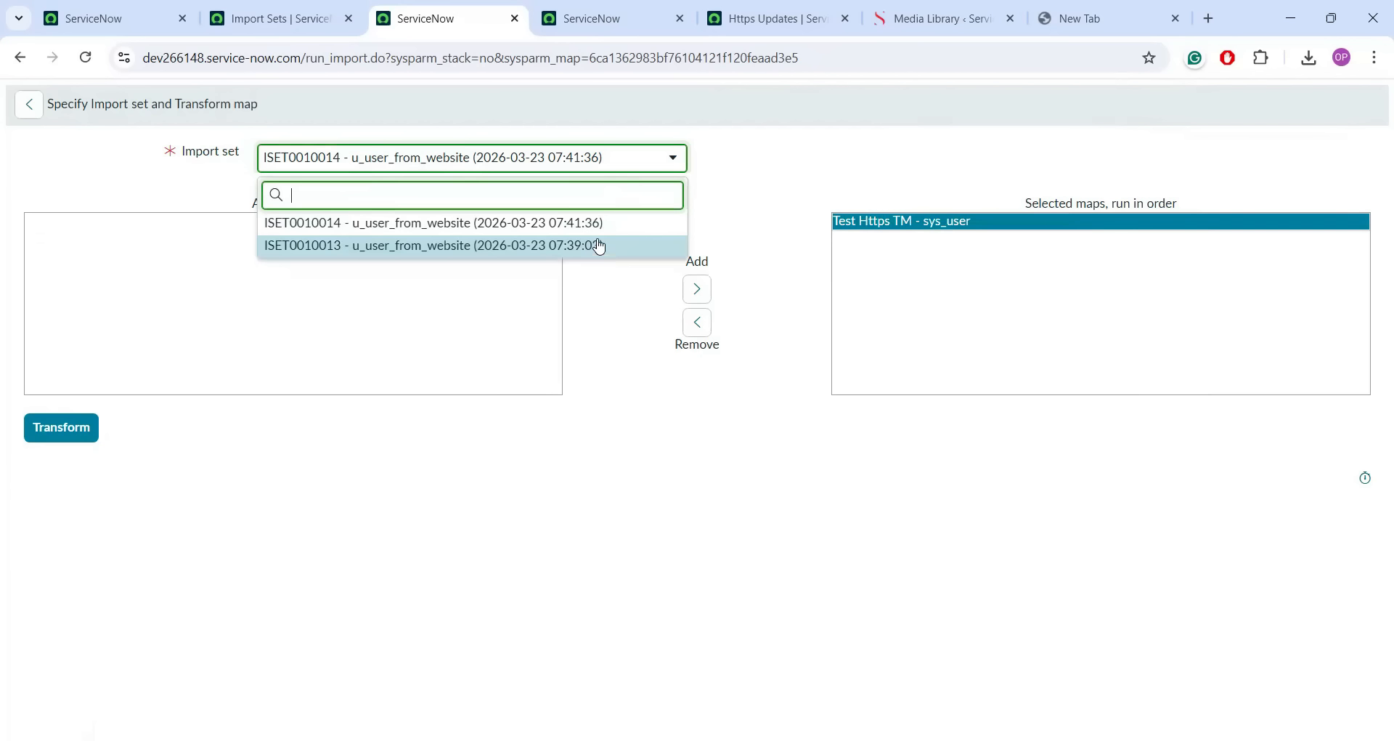
click(755, 148)
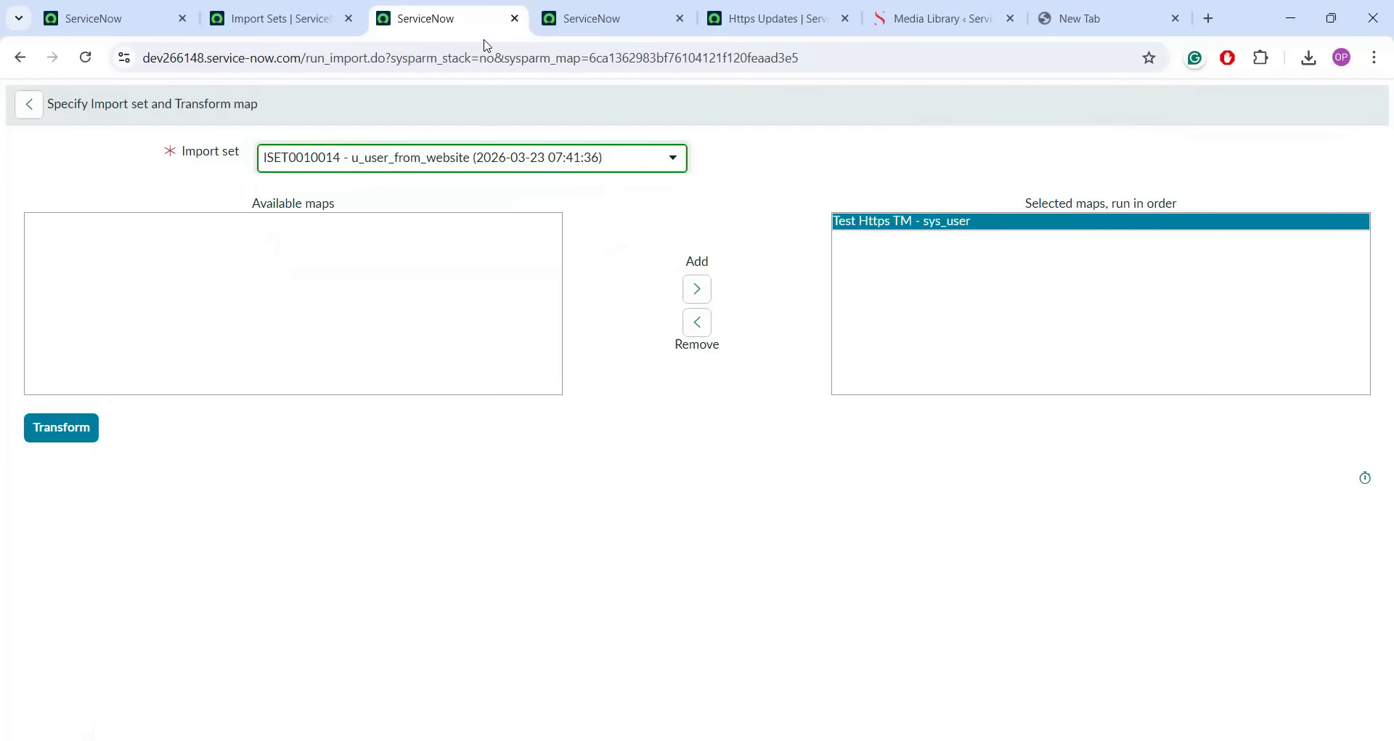
click(514, 18)
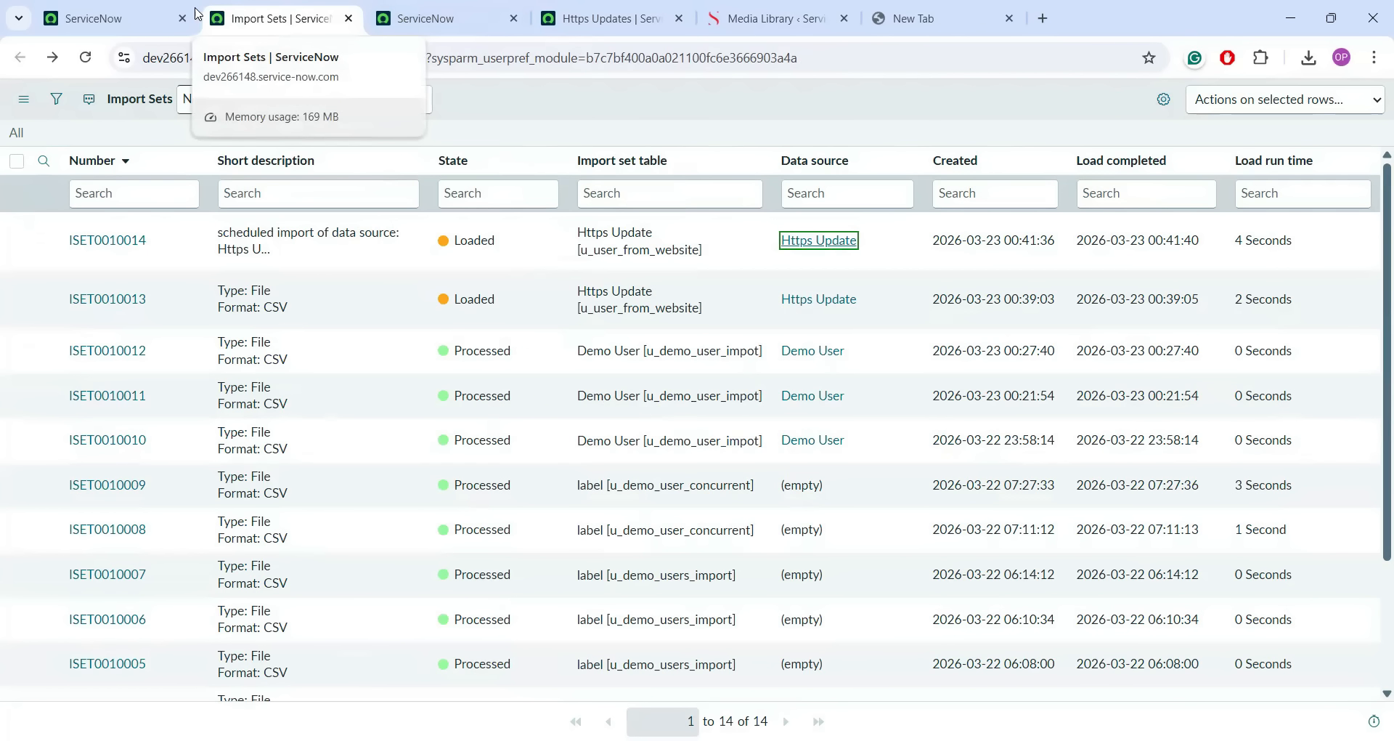
- Open the Test Schedule User scheduled import from the Scheduled Imports list and execute it immediately
click(132, 10)
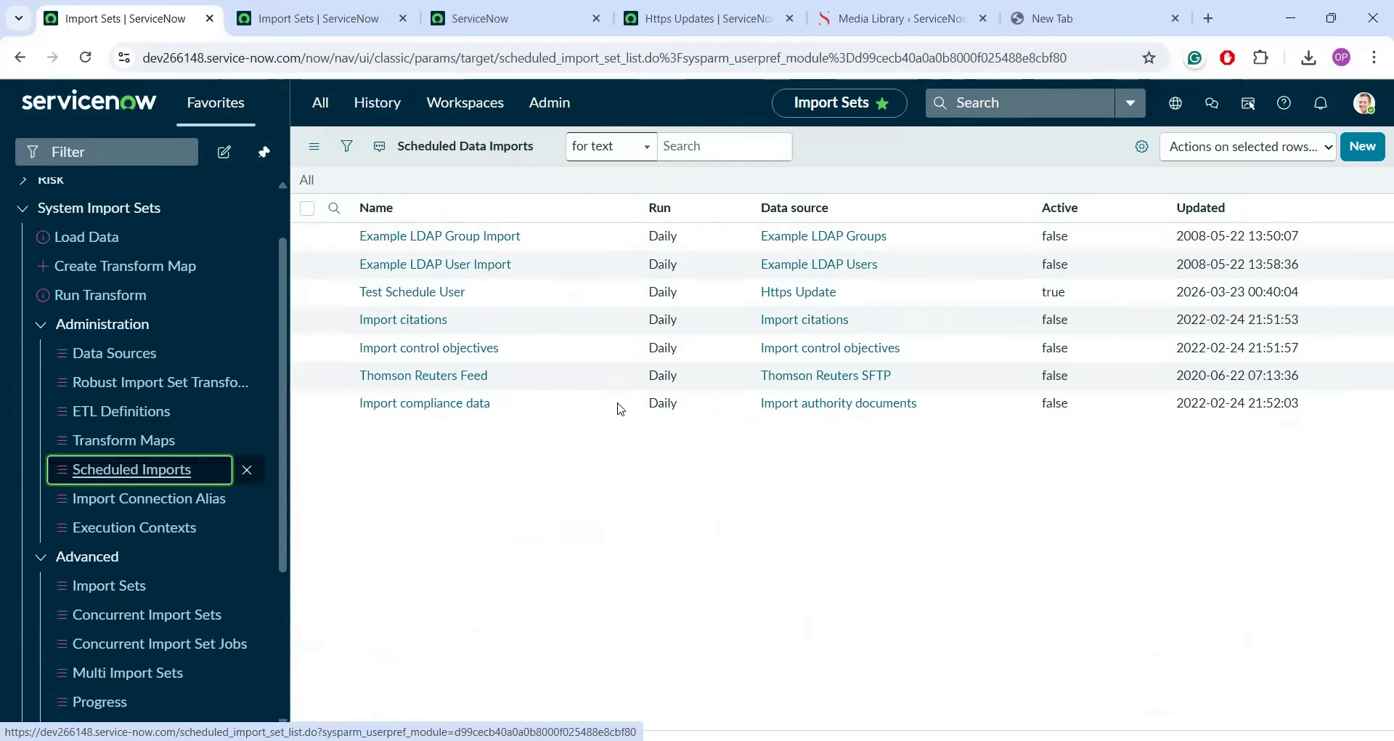
click(443, 334)
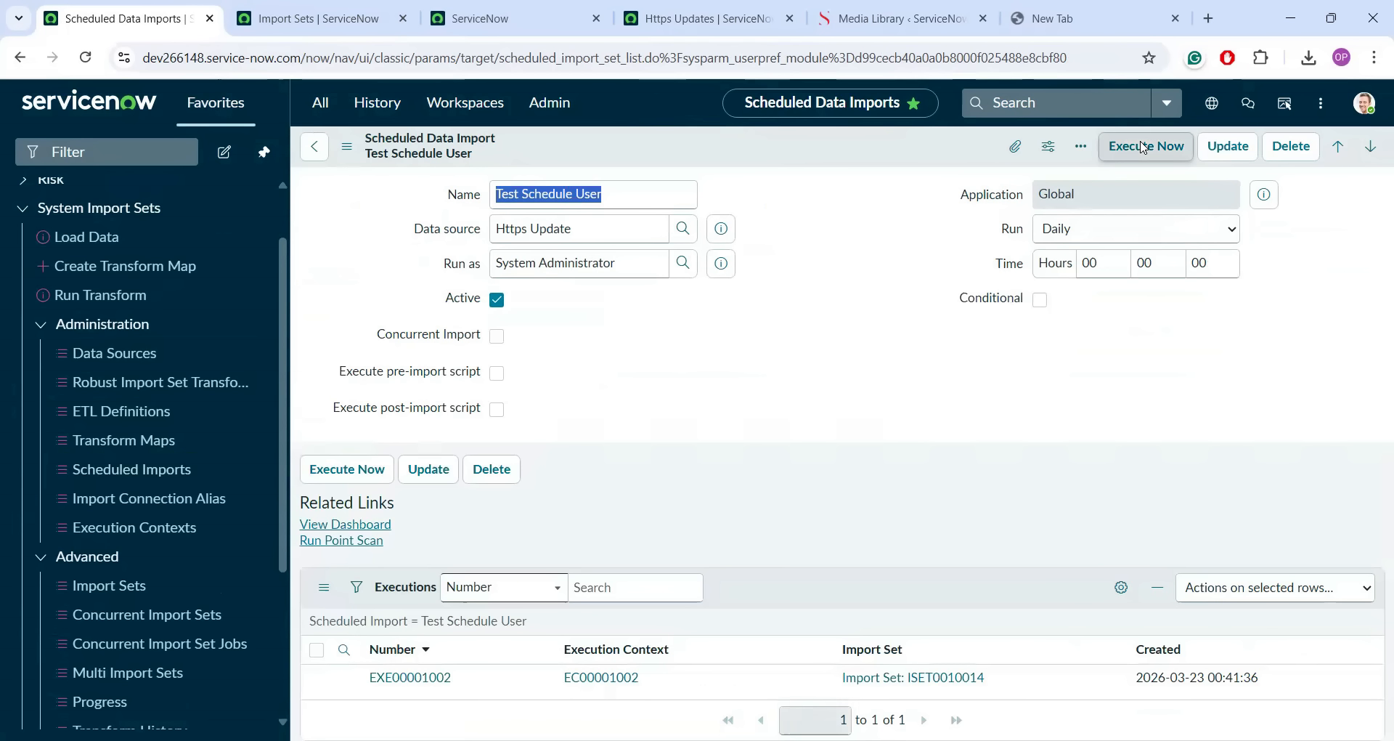
click(1144, 146)
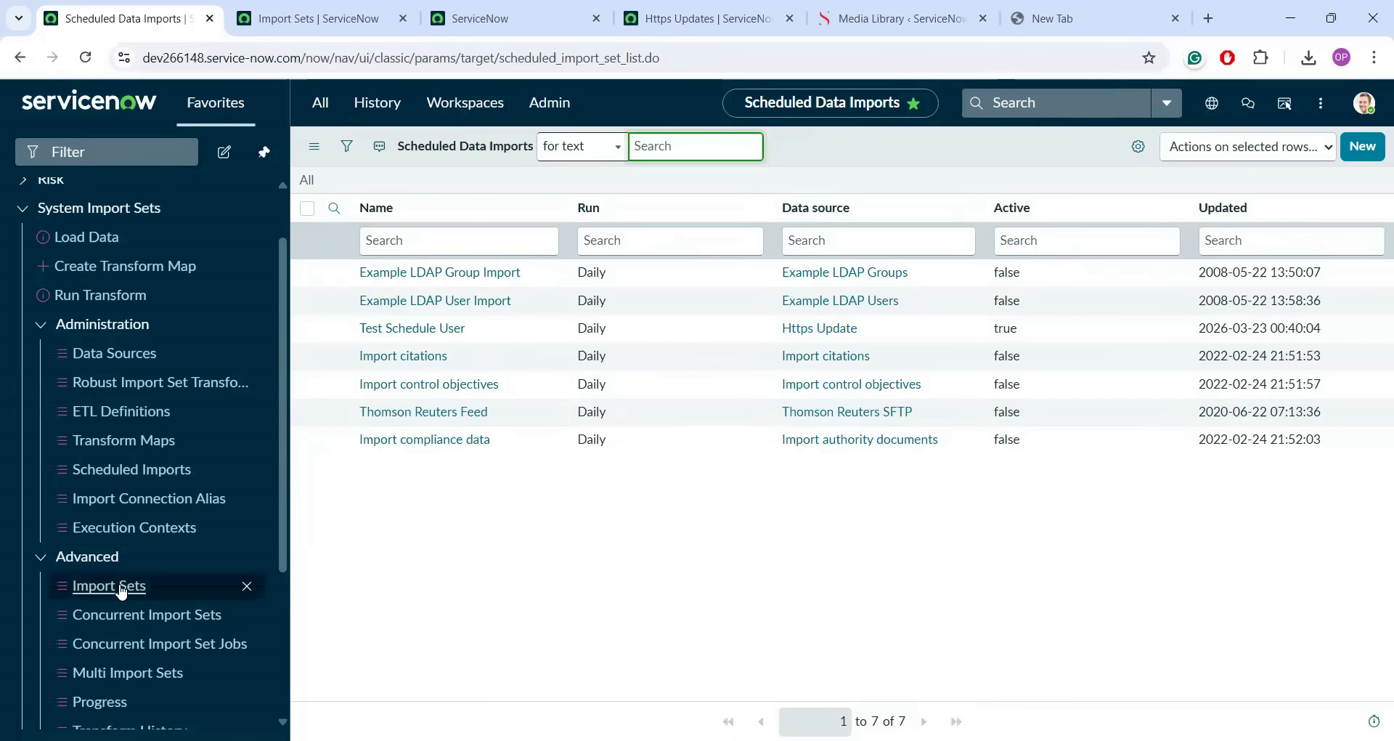
- Filter the Import Sets list to ISET0010015, refresh it to check the import set's state, and clear the filter
click(120, 591)
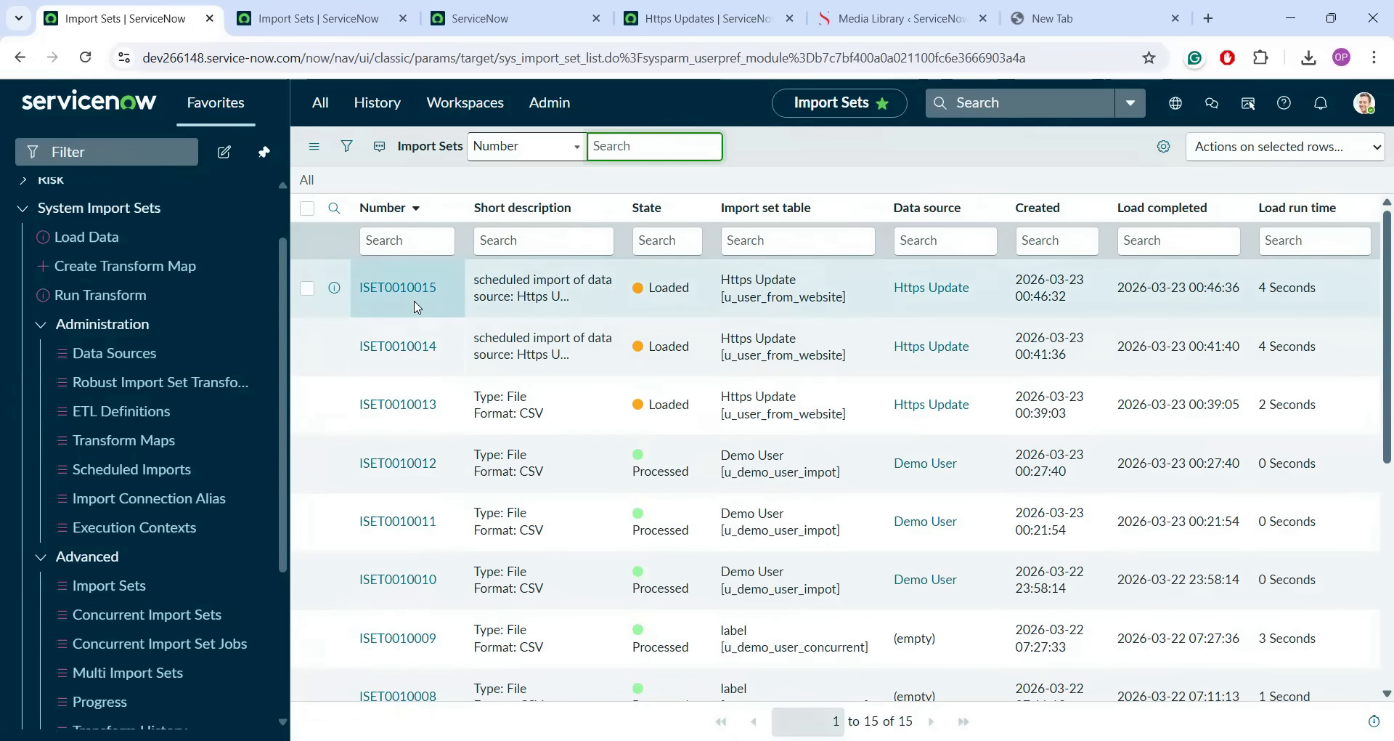
right_click(418, 307)
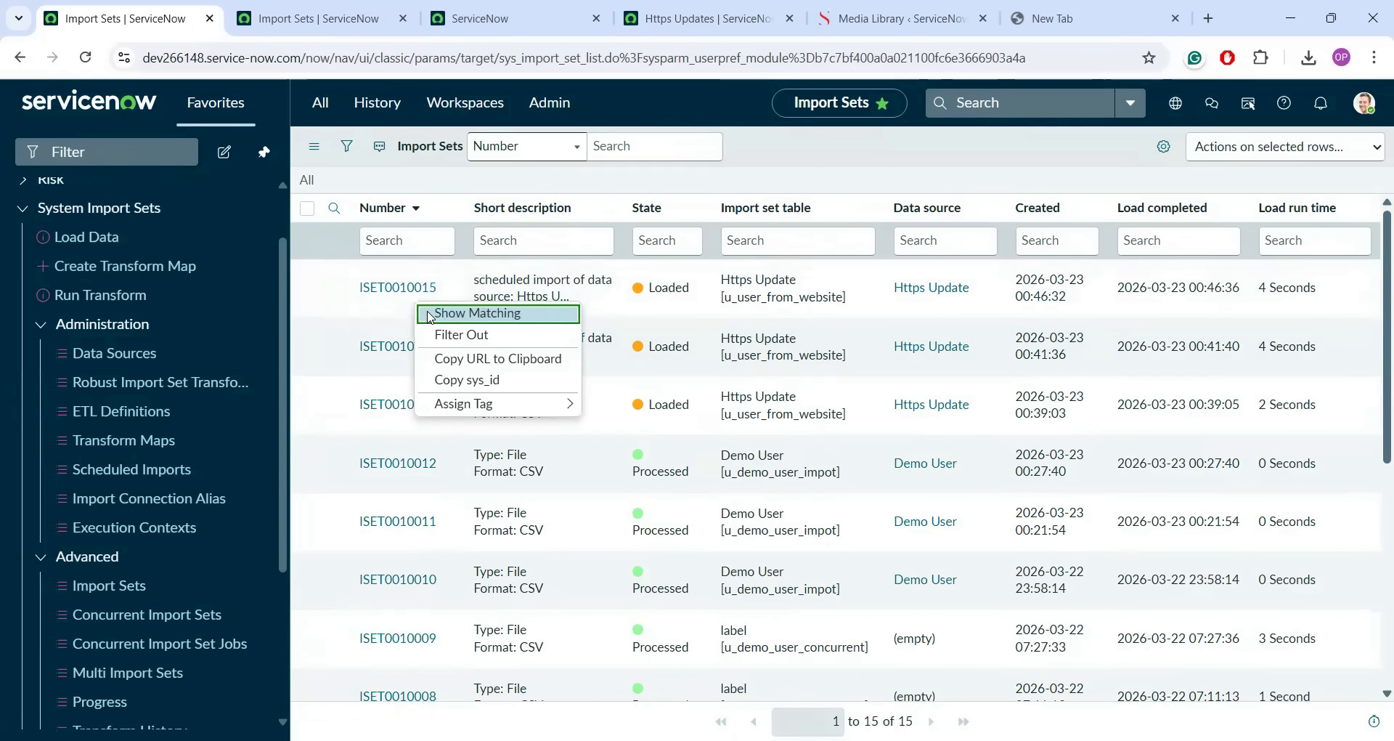
click(430, 314)
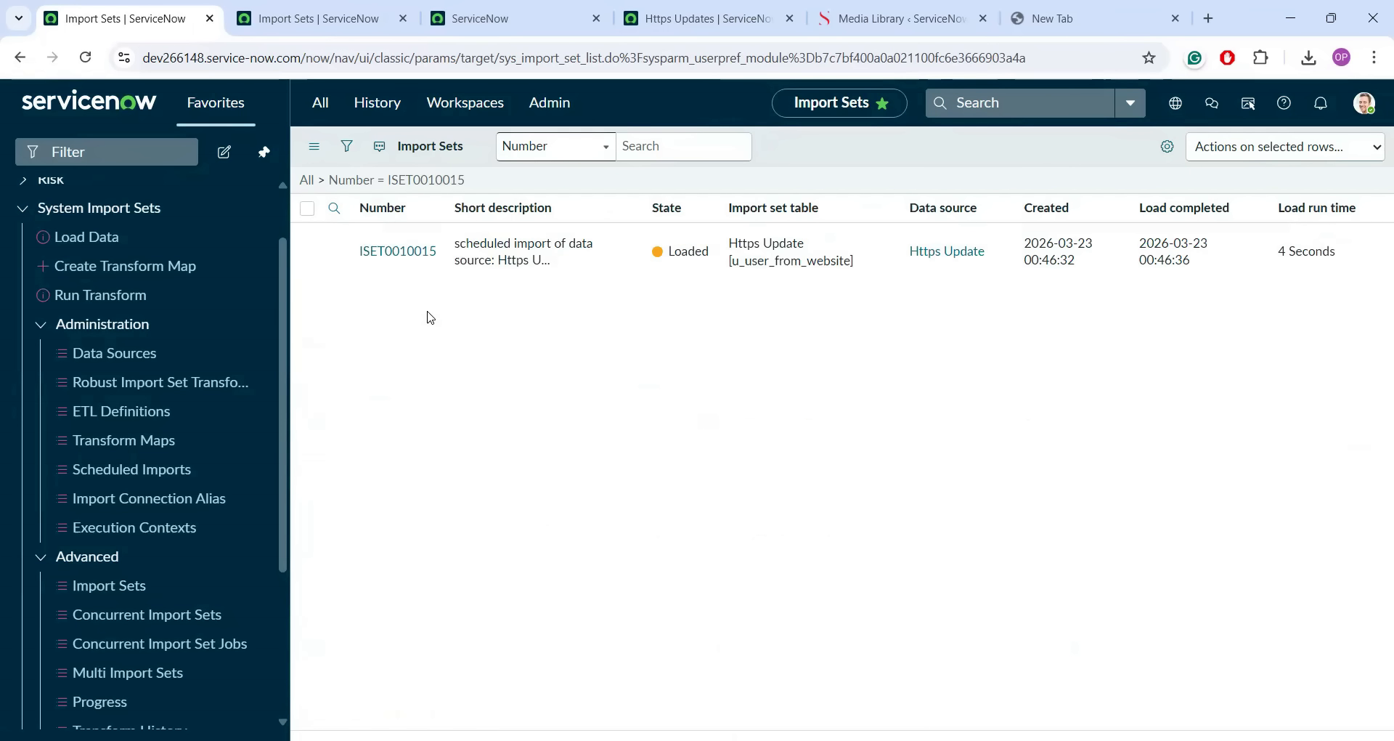
click(446, 183)
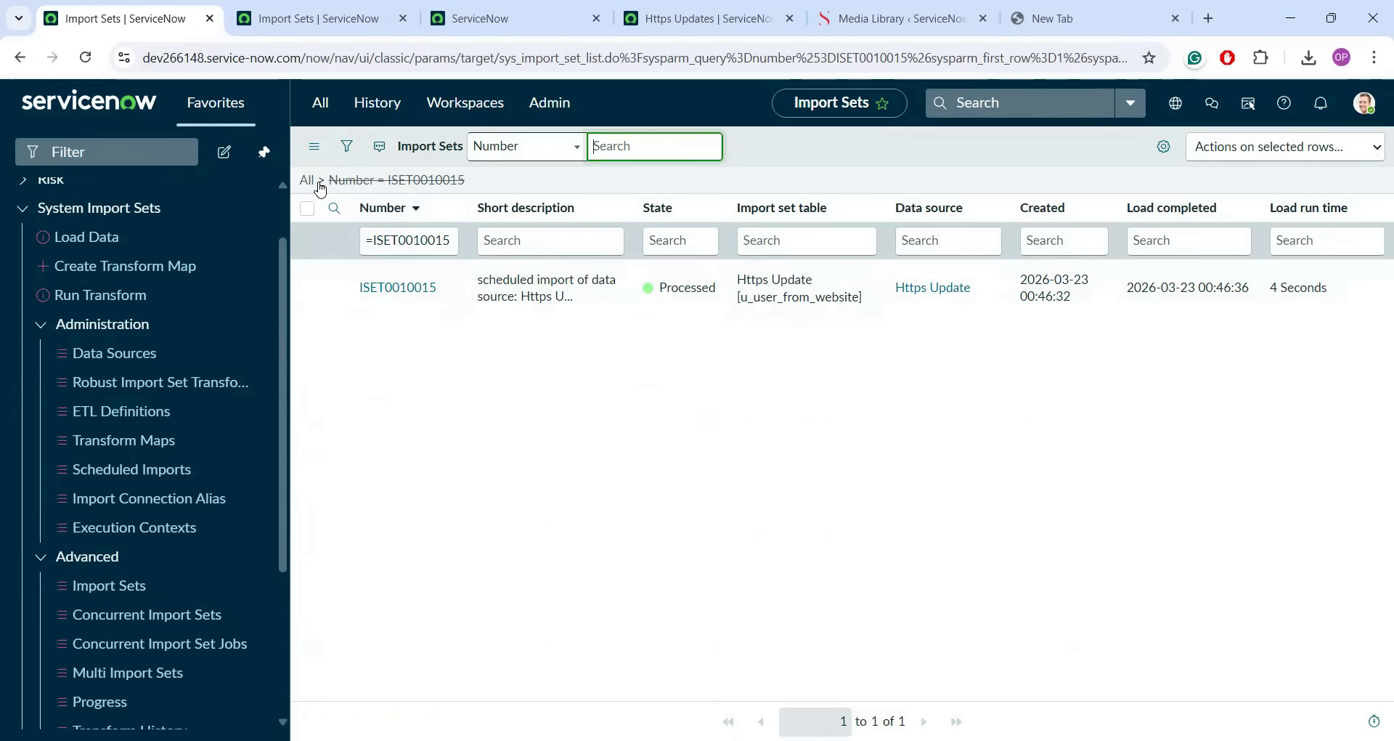
click(307, 180)
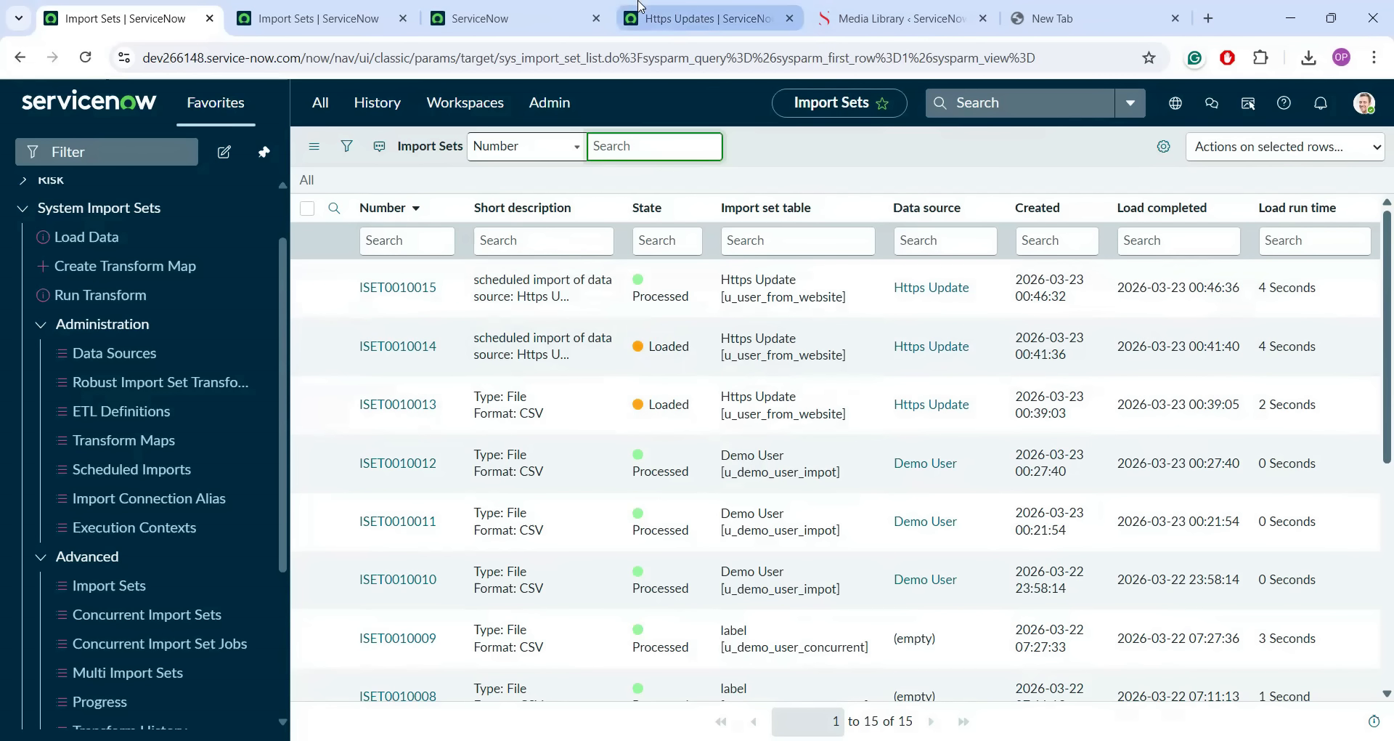
- Open the record of import set ISET0010015 in a separate tab
middle_click(383, 292)
click(256, 16)
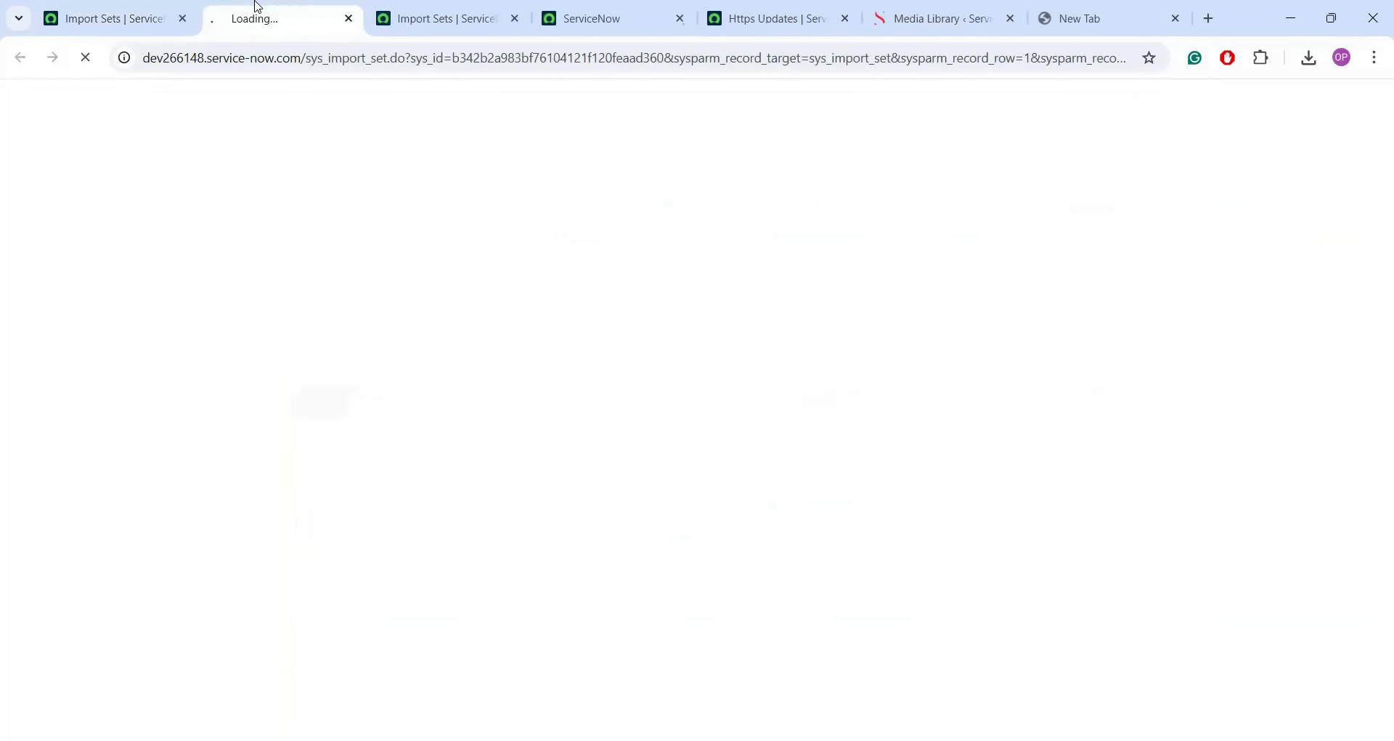